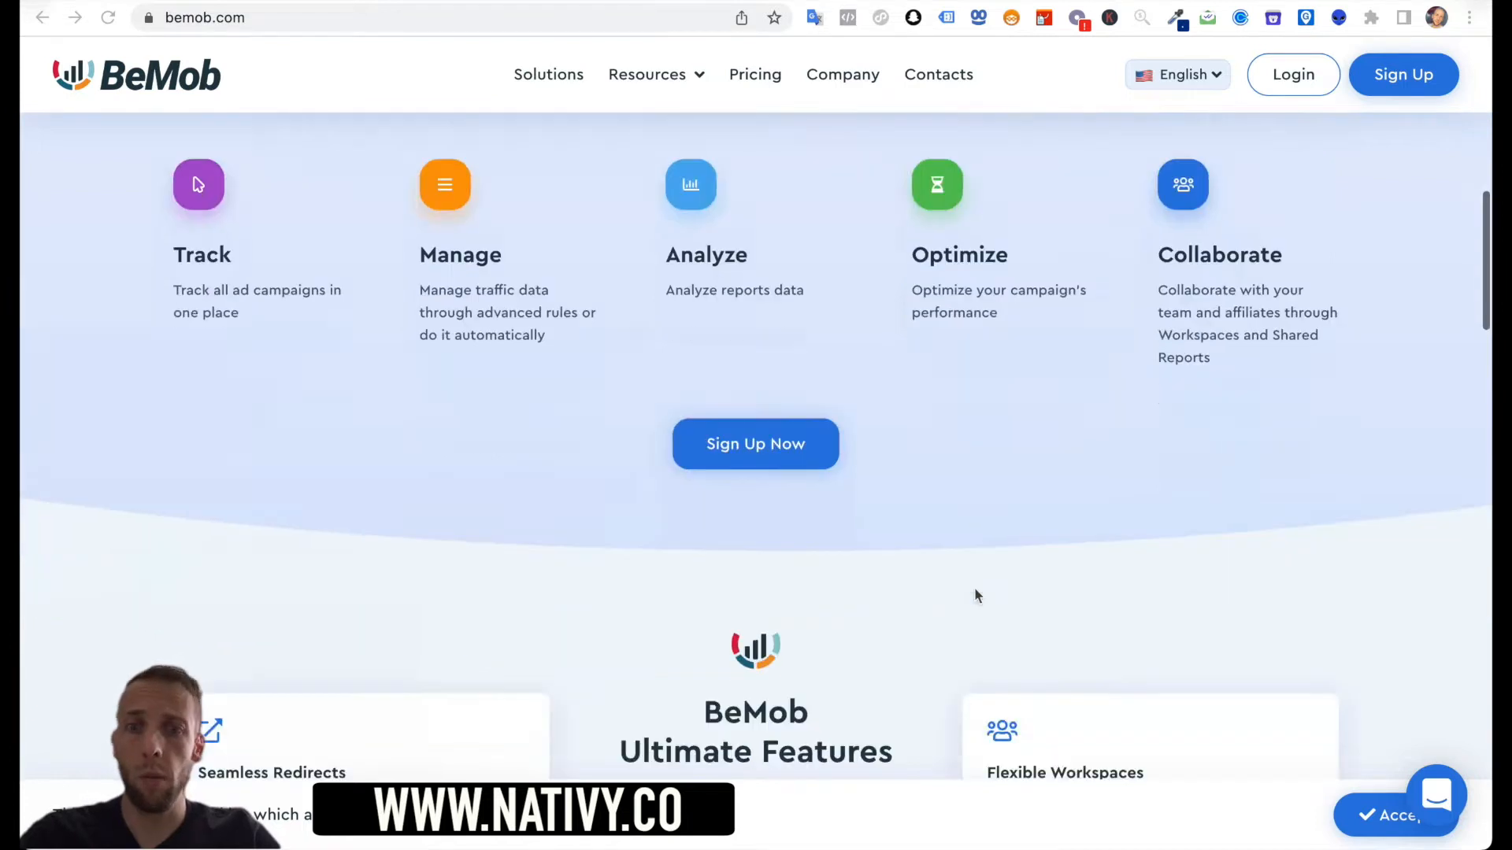
# - Look over the BeMob home page and open its Pricing page
pyautogui.scroll(-2, 974, 591)
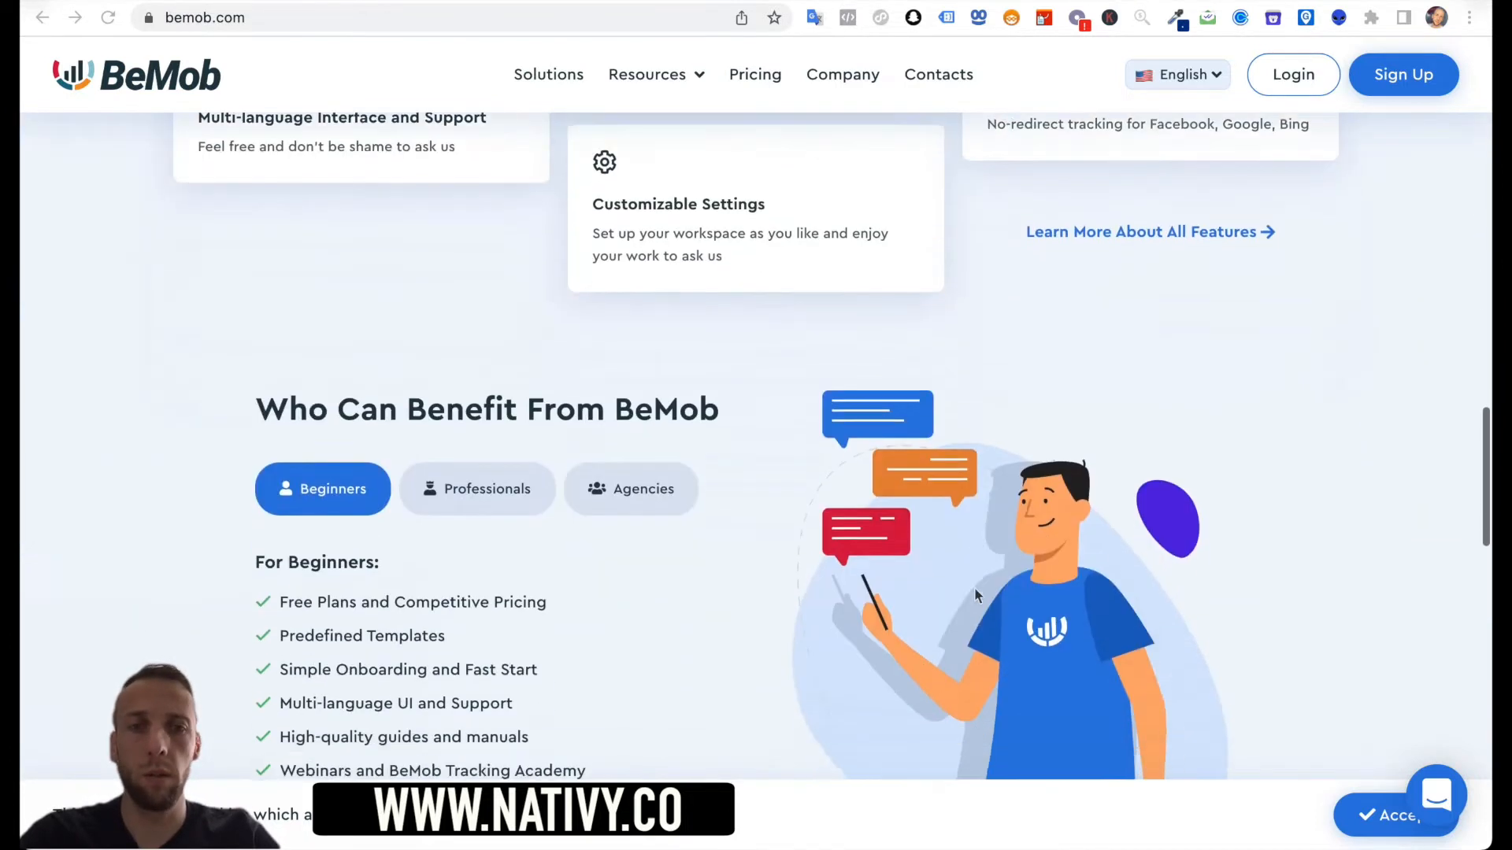
pyautogui.scroll(20, 975, 590)
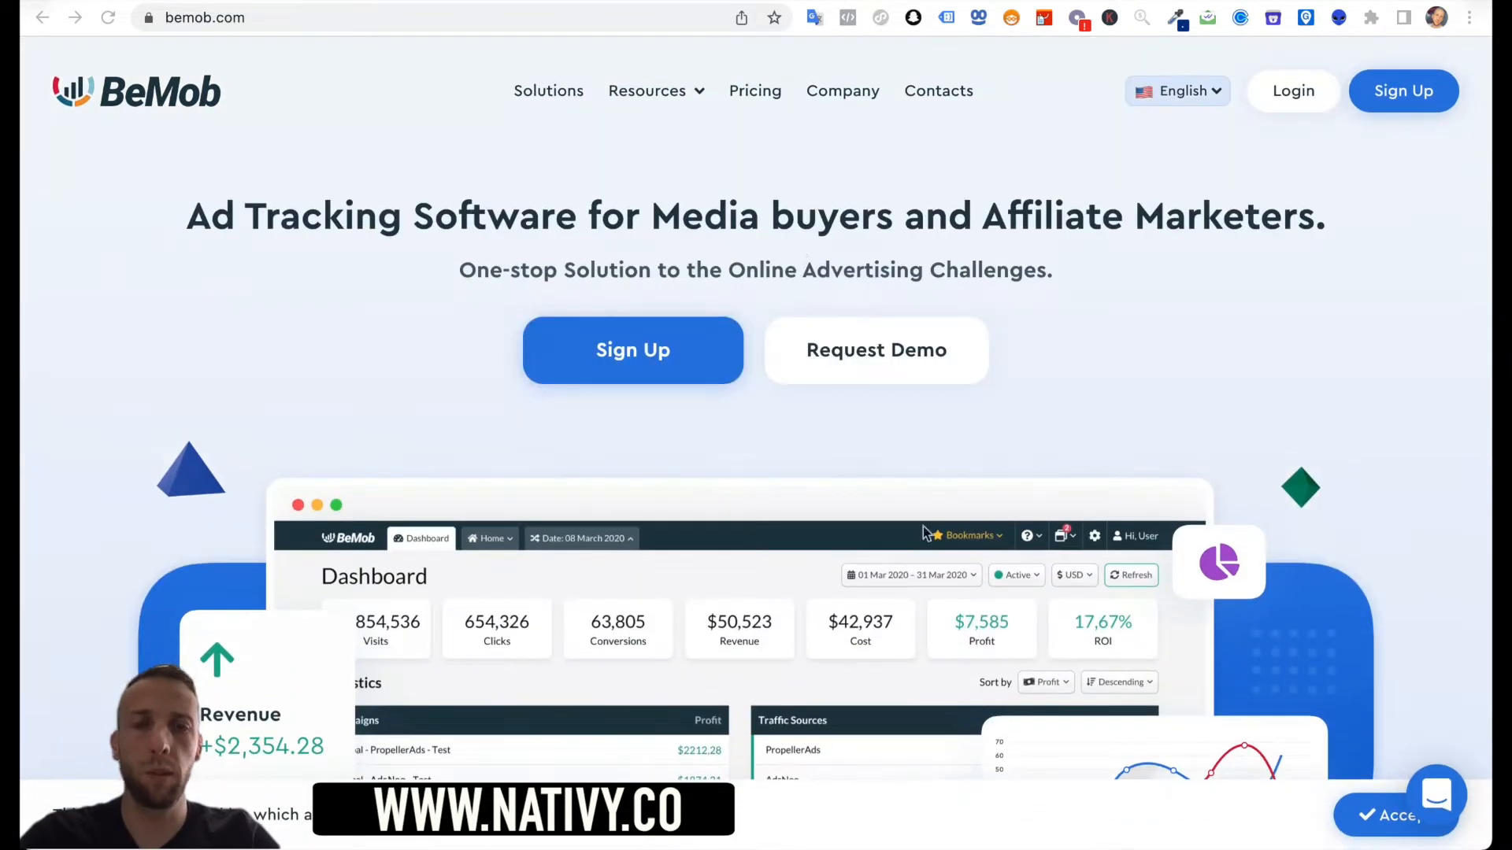
pyautogui.click(771, 99)
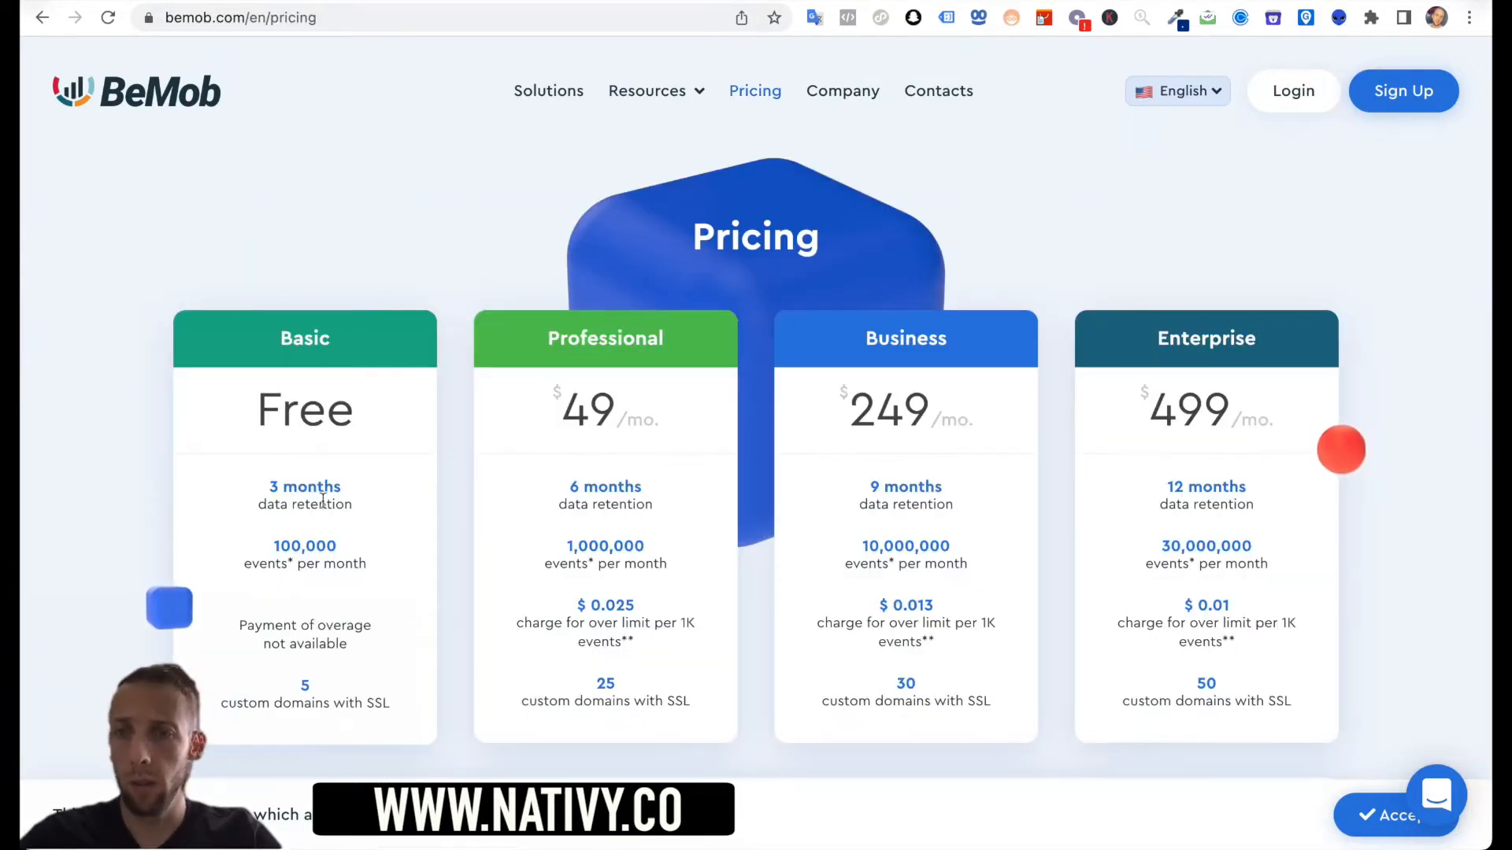
# - Examine the Basic plan's data retention, monthly events, price and custom domains on the BeMob pricing page
pyautogui.moveTo(275, 486); pyautogui.dragTo(380, 503)
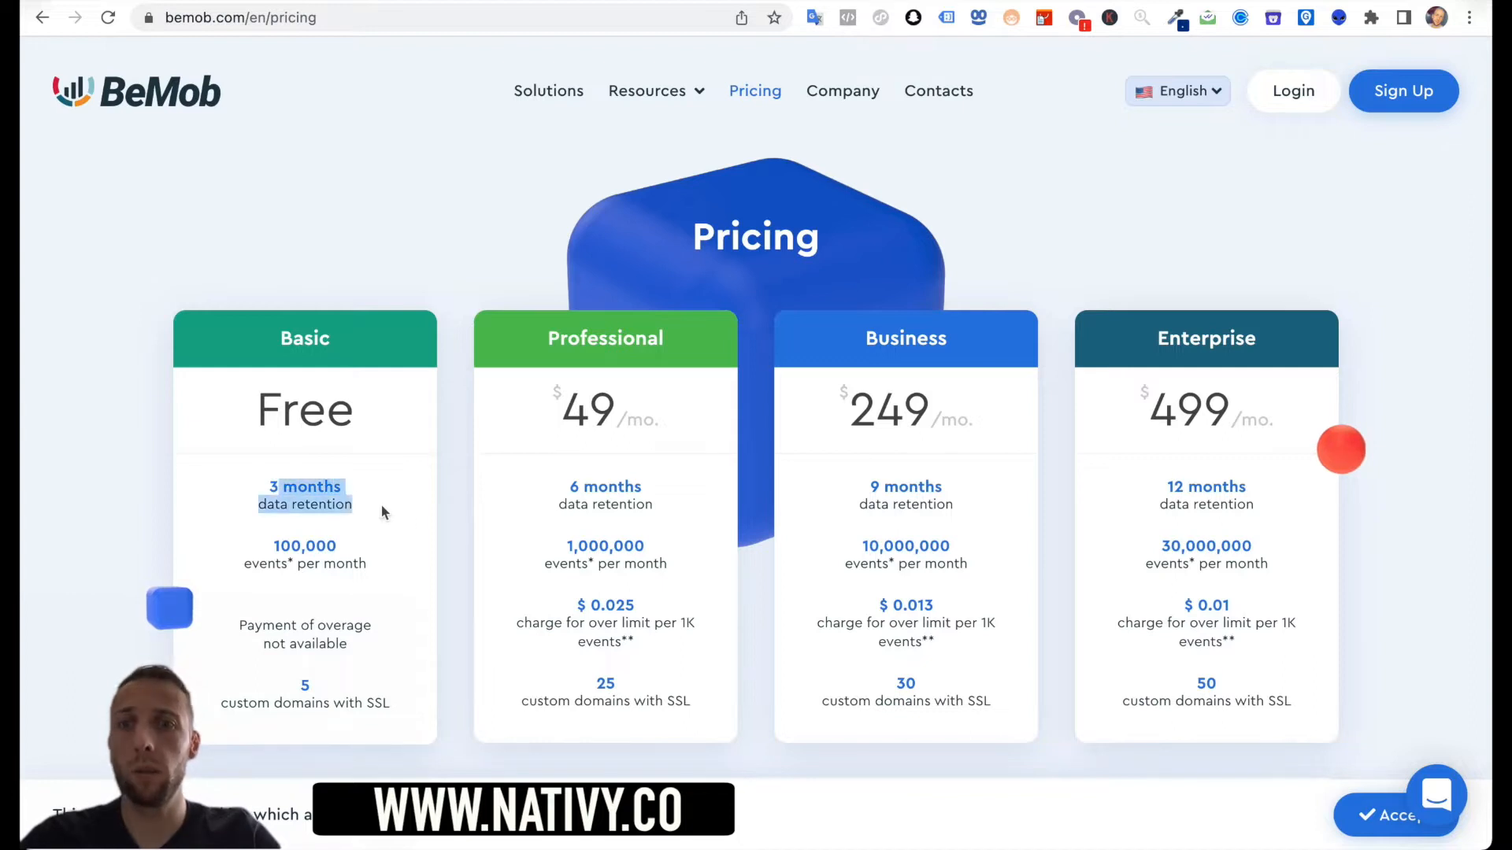
pyautogui.click(267, 558)
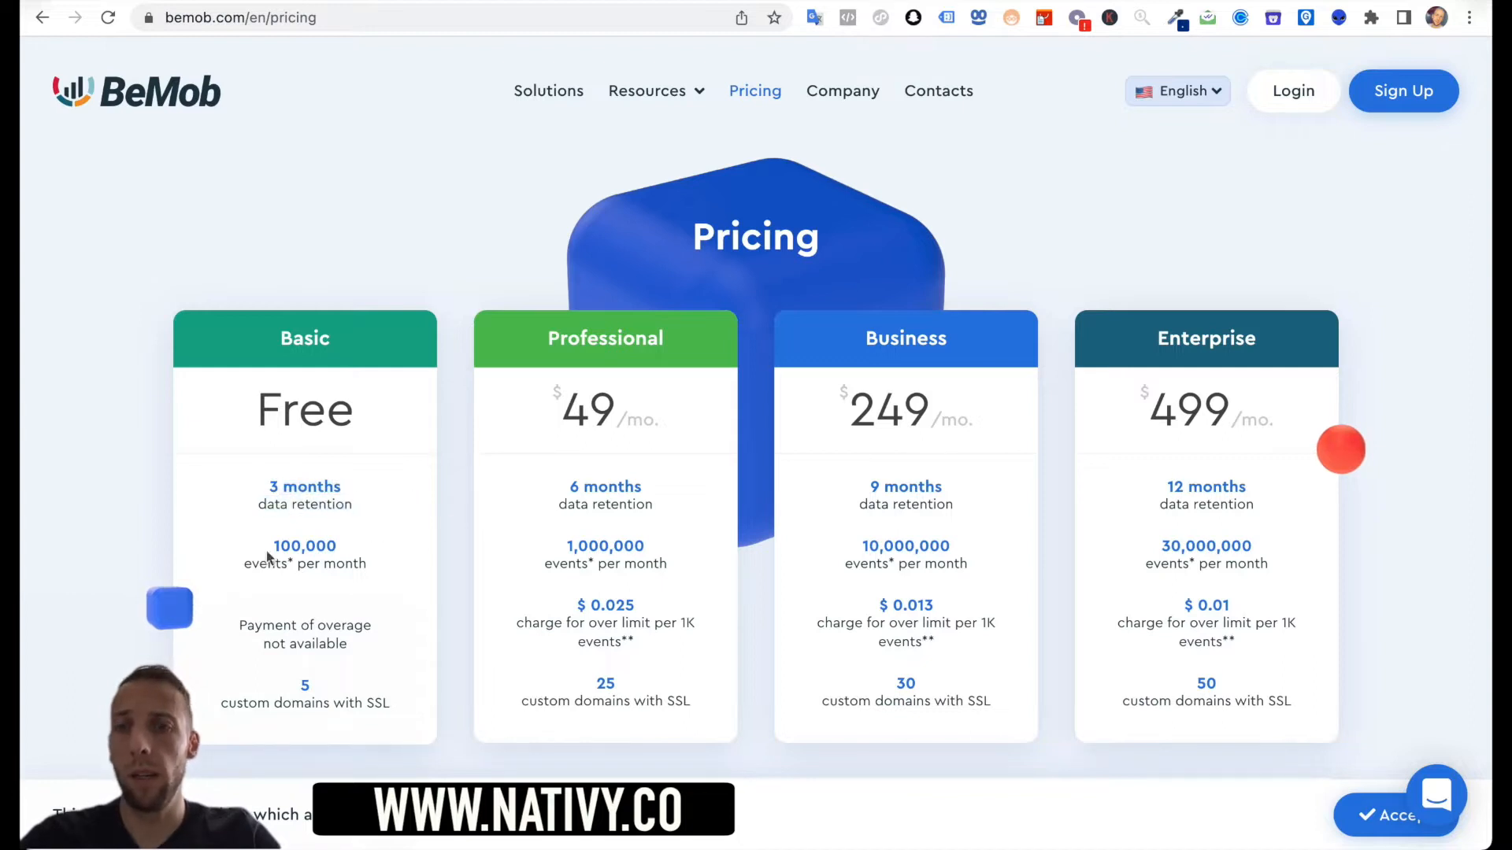
pyautogui.tripleClick(358, 557)
pyautogui.click(415, 558)
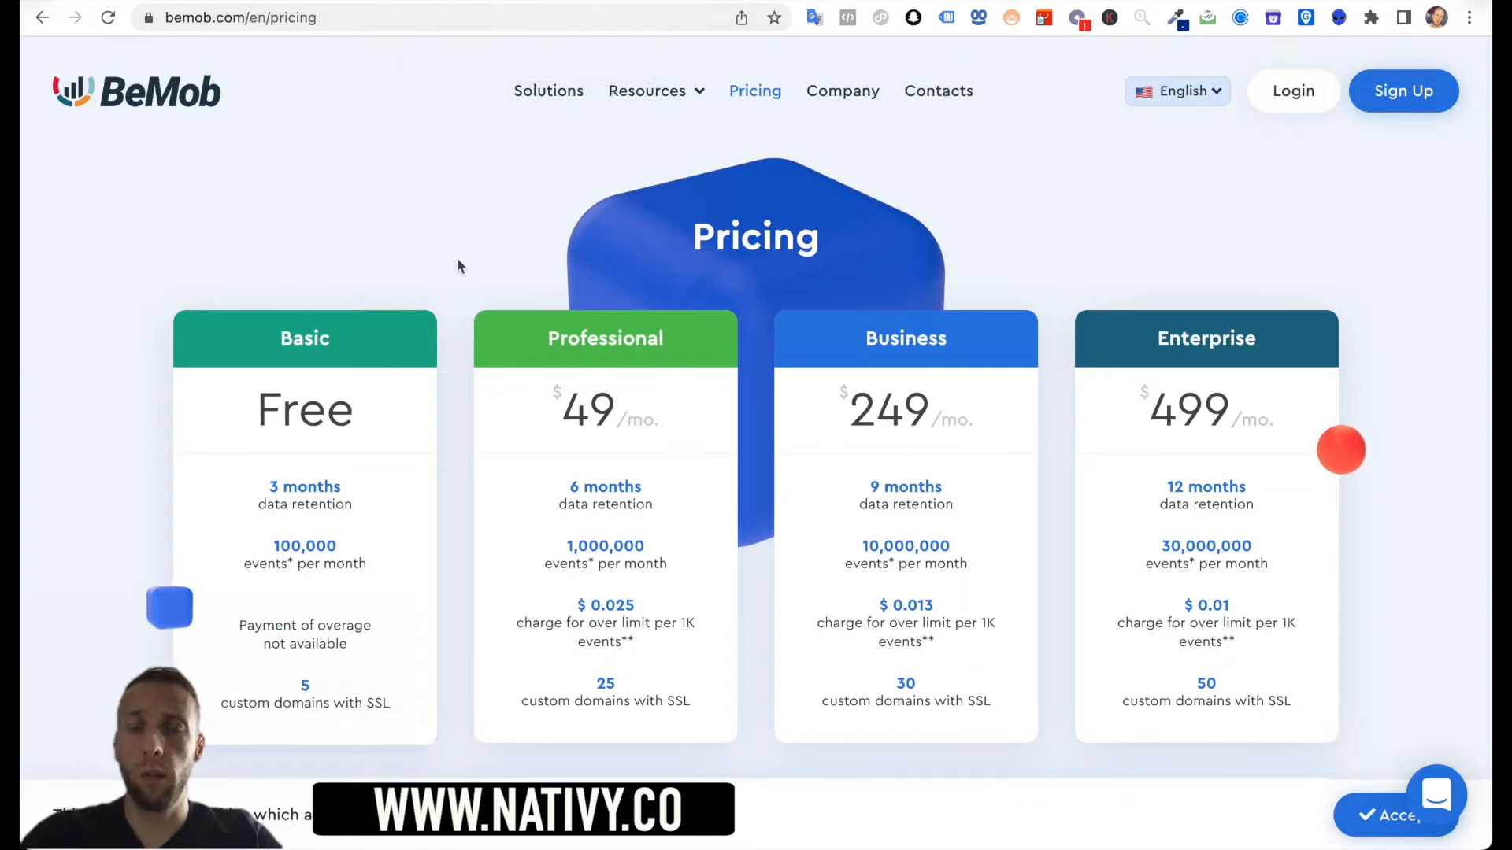
pyautogui.moveTo(235, 385); pyautogui.dragTo(362, 425)
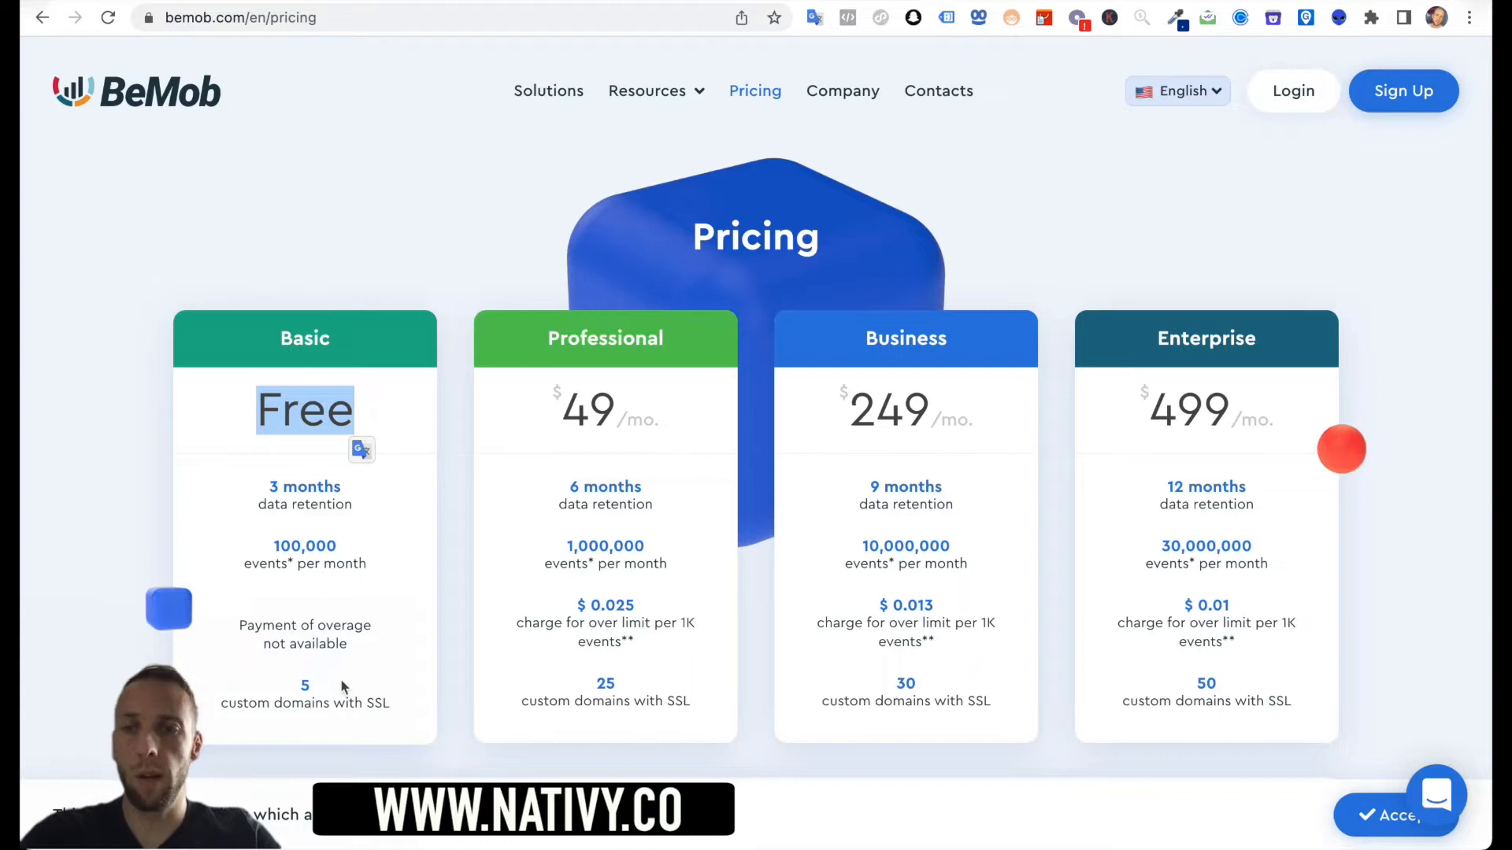
pyautogui.moveTo(359, 709); pyautogui.dragTo(384, 716)
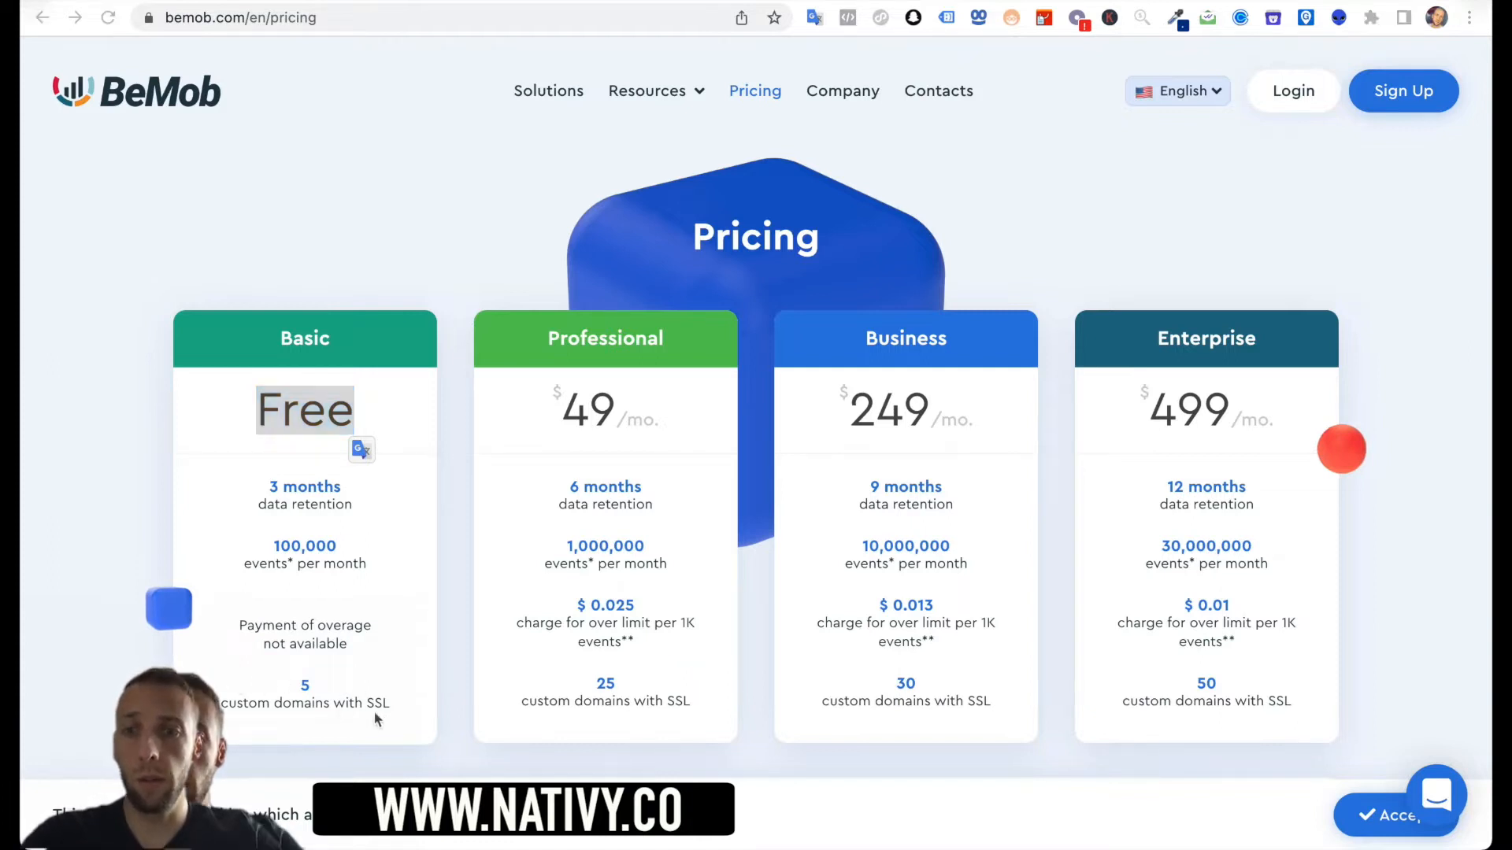
pyautogui.moveTo(202, 743); pyautogui.dragTo(170, 738)
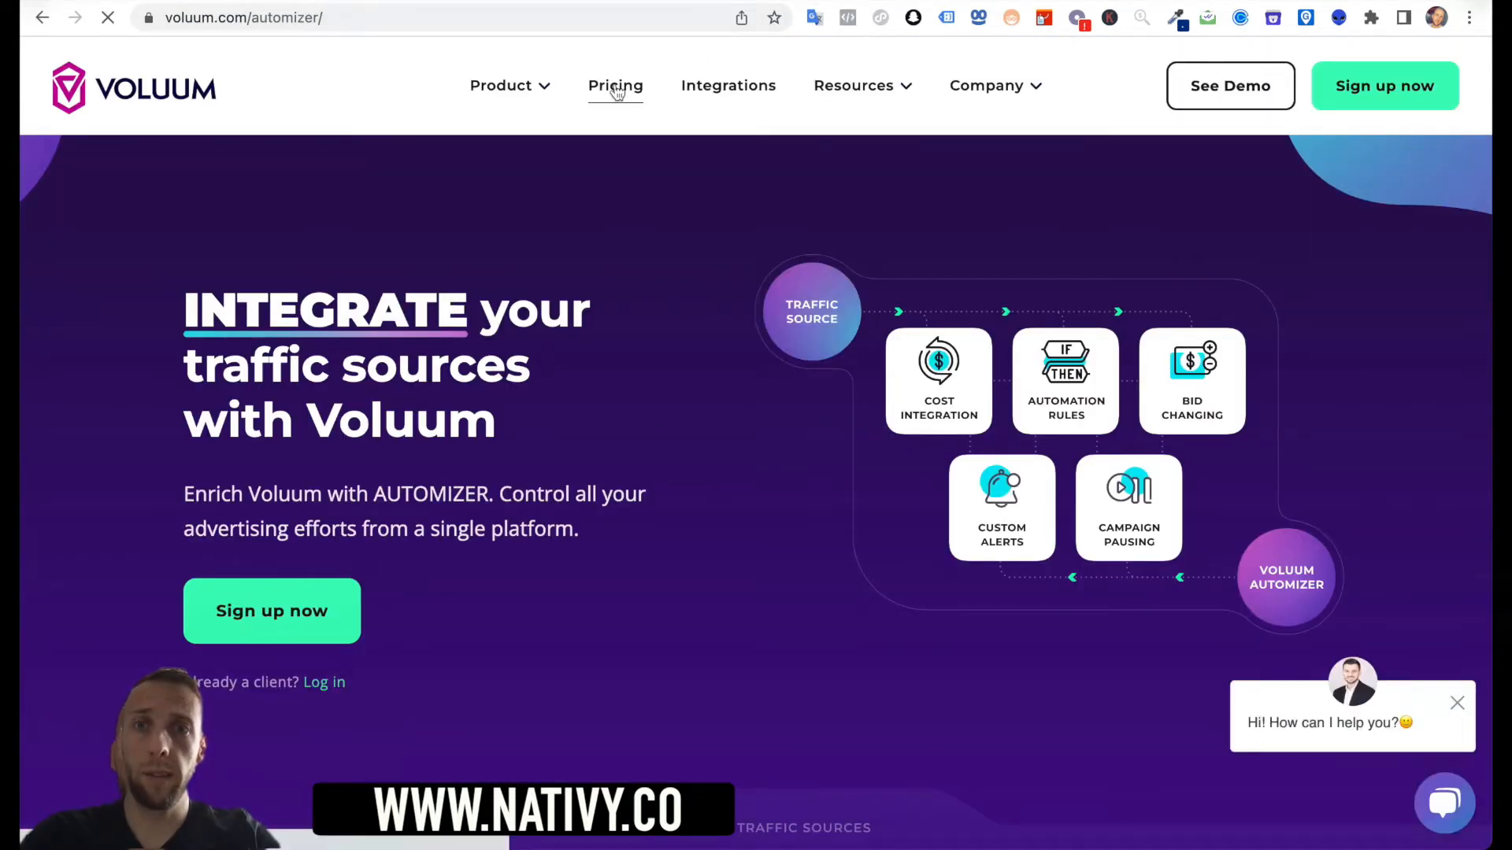
# - Open Voluum's pricing page, show the Individual plans and examine the Discover plan's price and limits
pyautogui.click(616, 89)
pyautogui.scroll(-5, 674, 384)
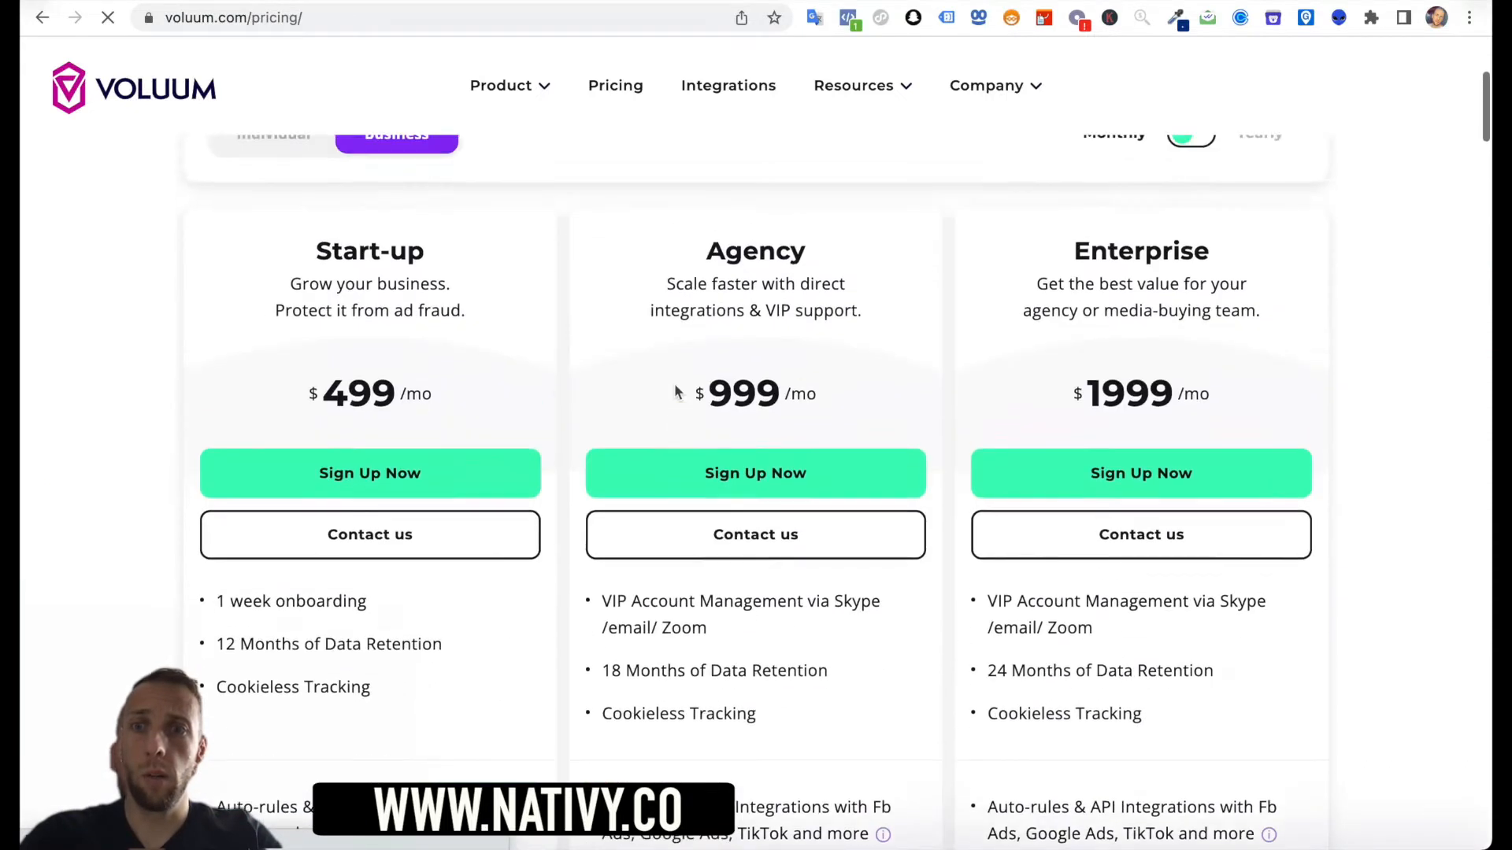
pyautogui.scroll(2, 674, 391)
pyautogui.click(277, 272)
pyautogui.scroll(-4, 509, 414)
pyautogui.scroll(2, 509, 415)
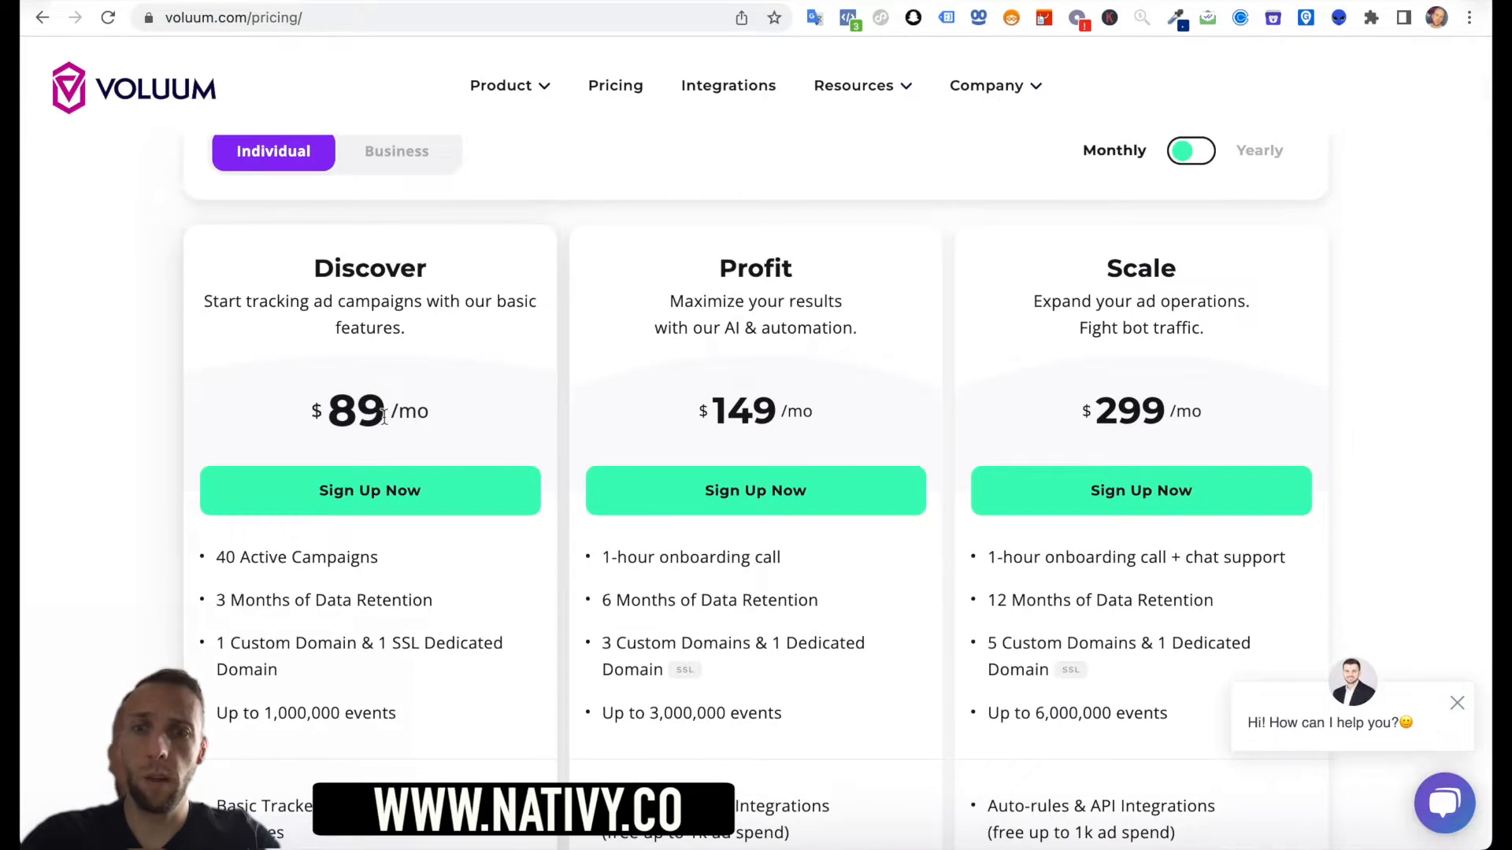
pyautogui.scroll(-1, 472, 425)
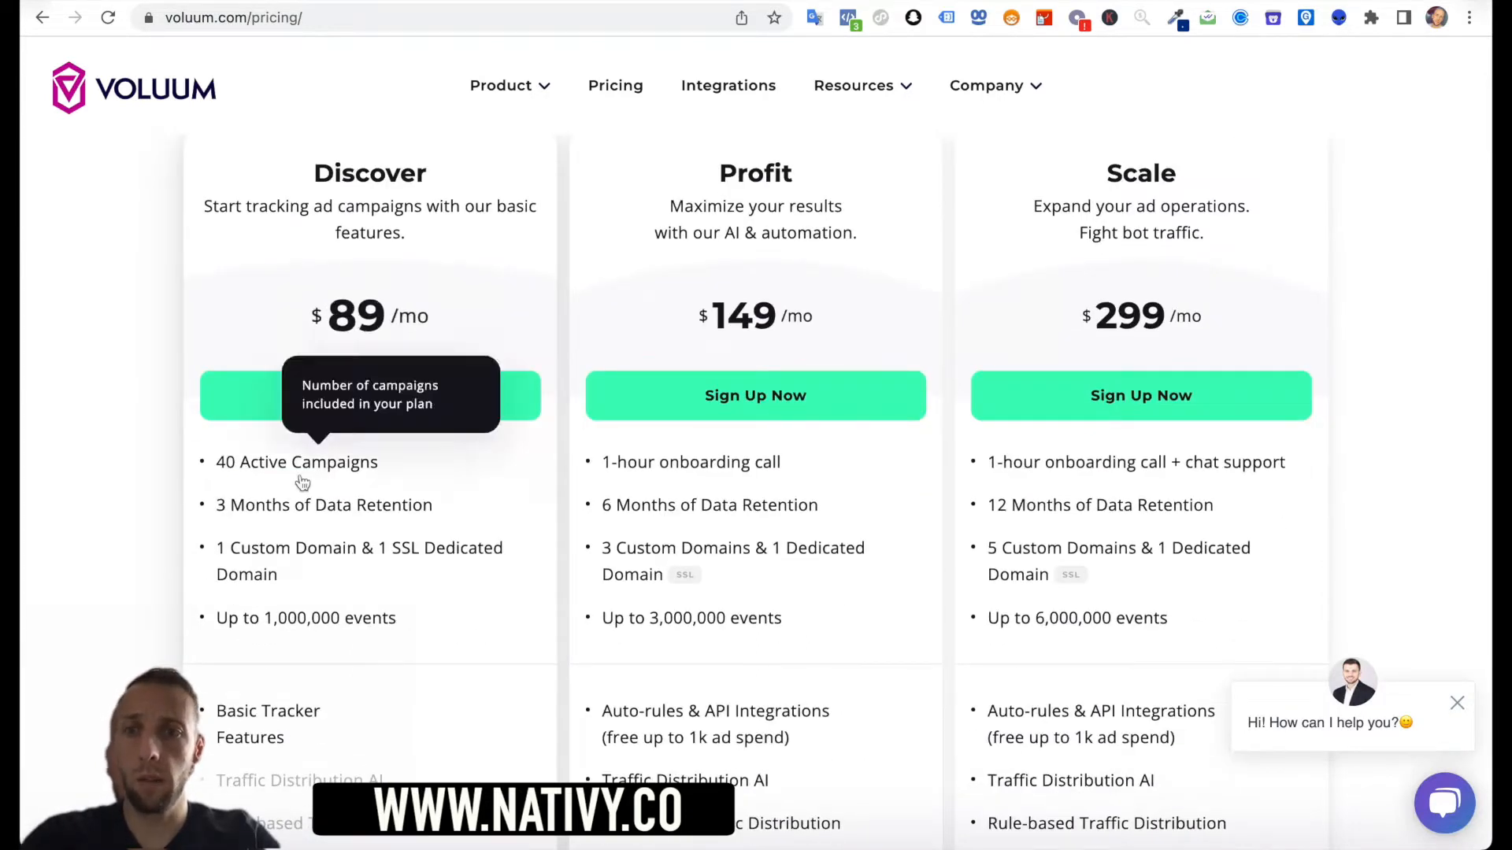
pyautogui.moveTo(288, 556)
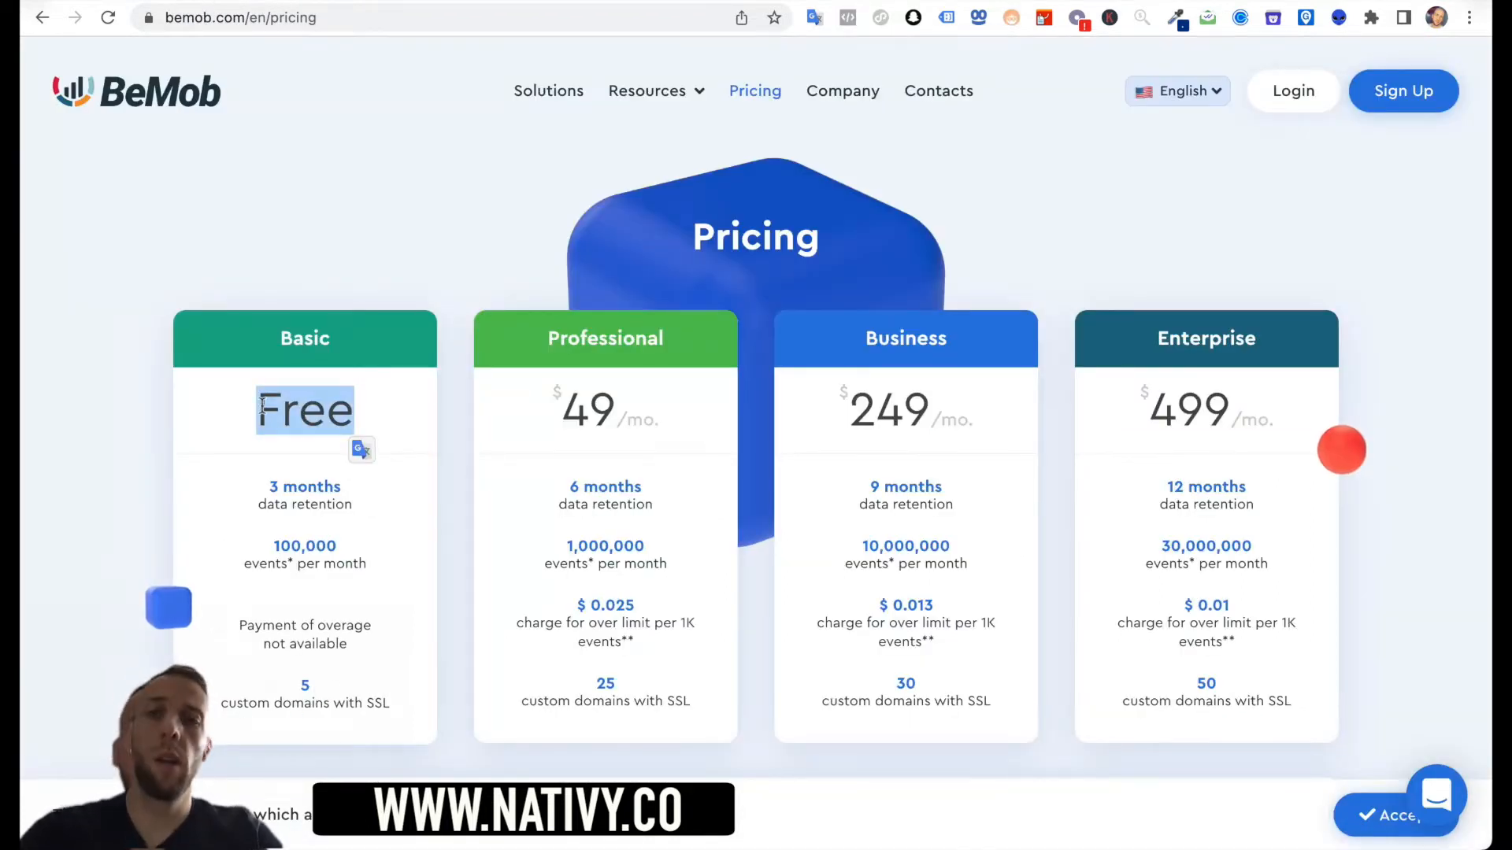
# - On BeMob's pricing page, examine the Business plan's price and the Professional plan's data retention, events and custom domains
pyautogui.click(321, 410)
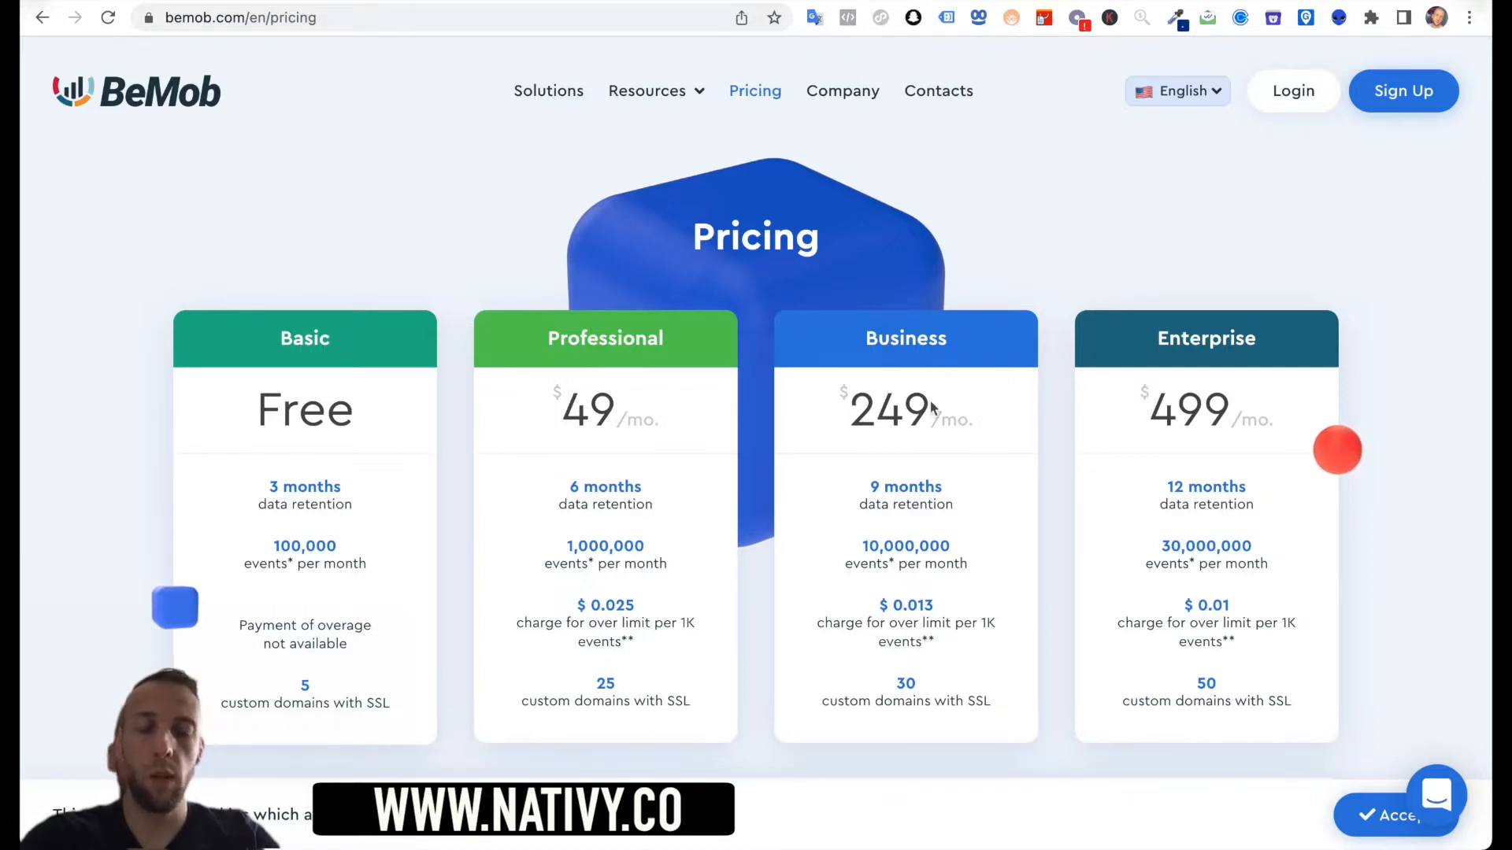
pyautogui.moveTo(957, 412); pyautogui.dragTo(860, 410)
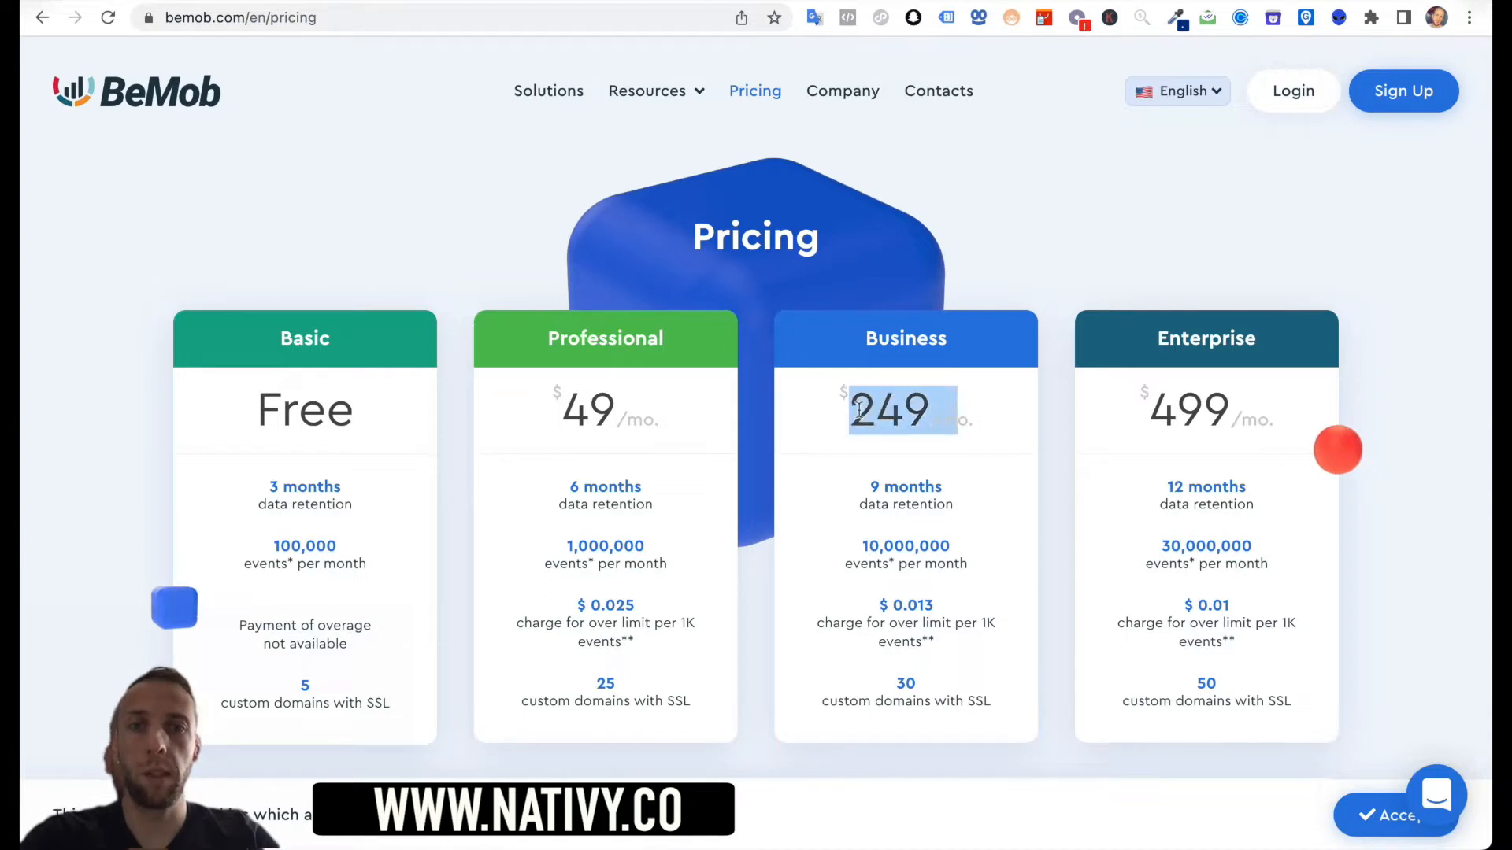
pyautogui.click(969, 414)
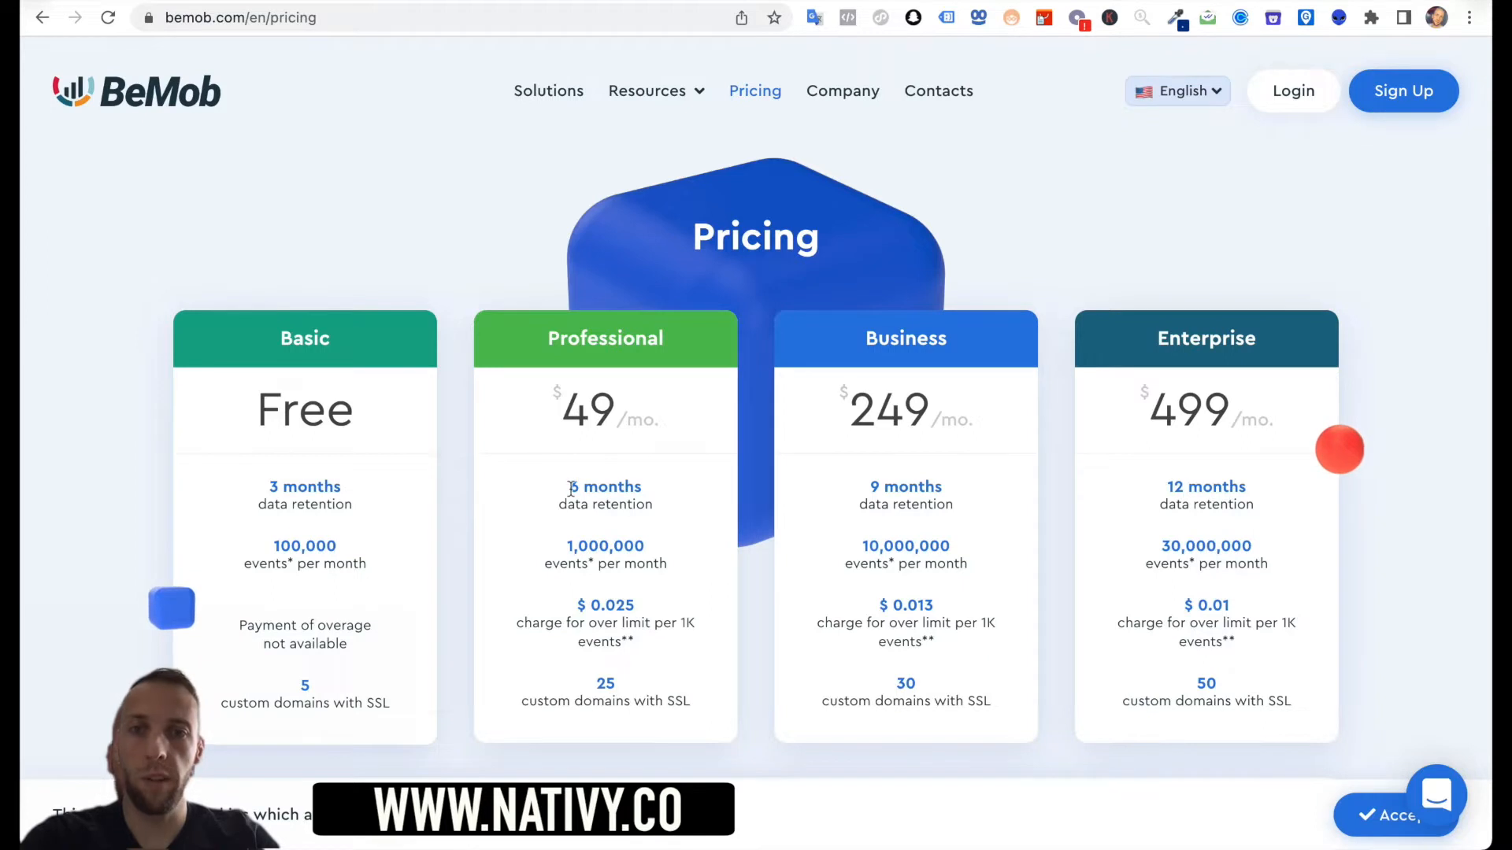
pyautogui.moveTo(571, 488); pyautogui.dragTo(672, 498)
pyautogui.click(674, 509)
pyautogui.click(614, 500)
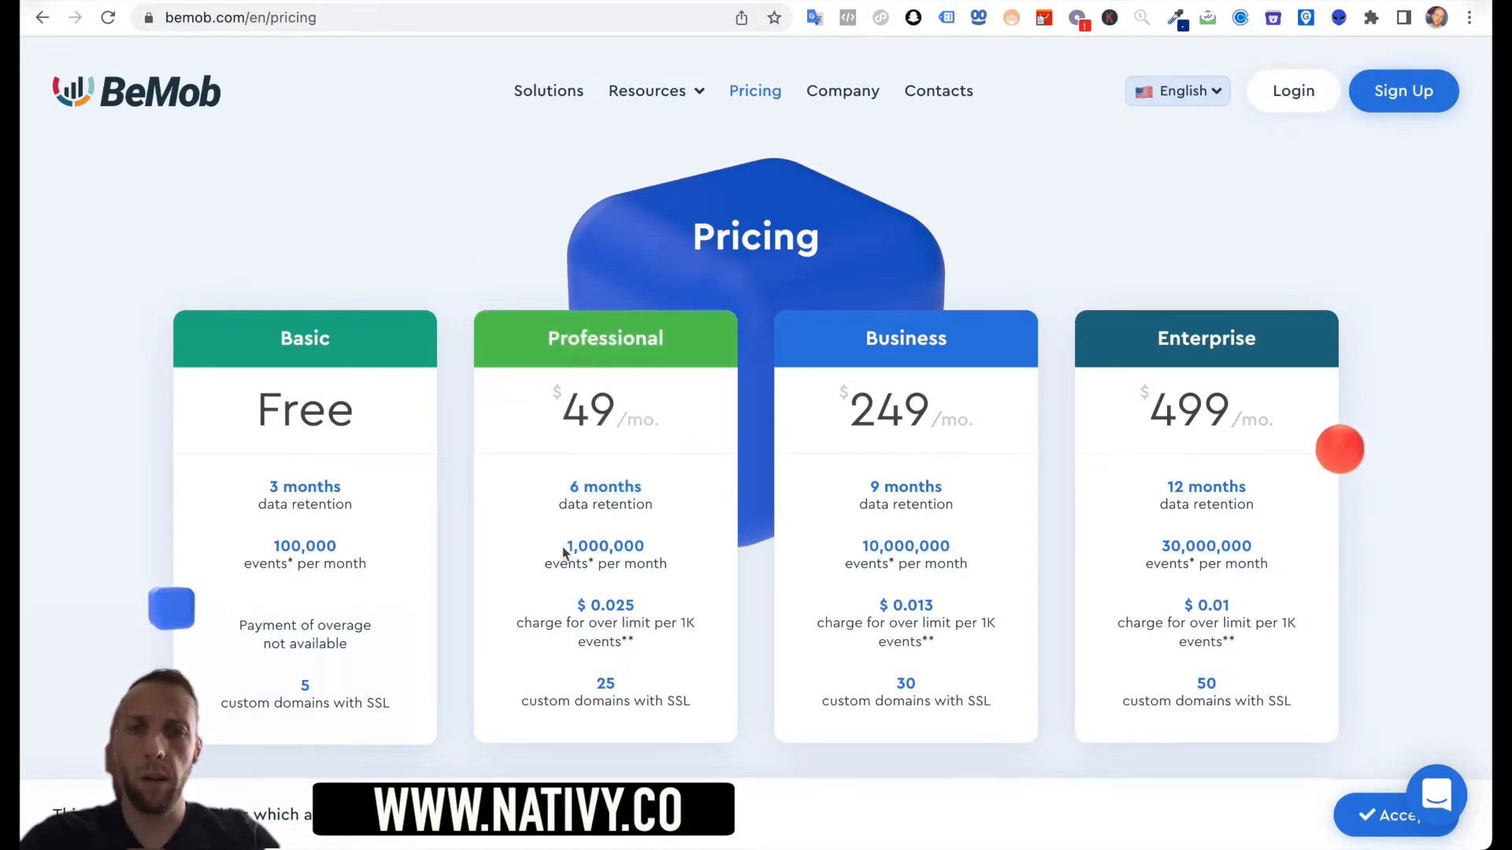
pyautogui.moveTo(564, 553); pyautogui.dragTo(666, 565)
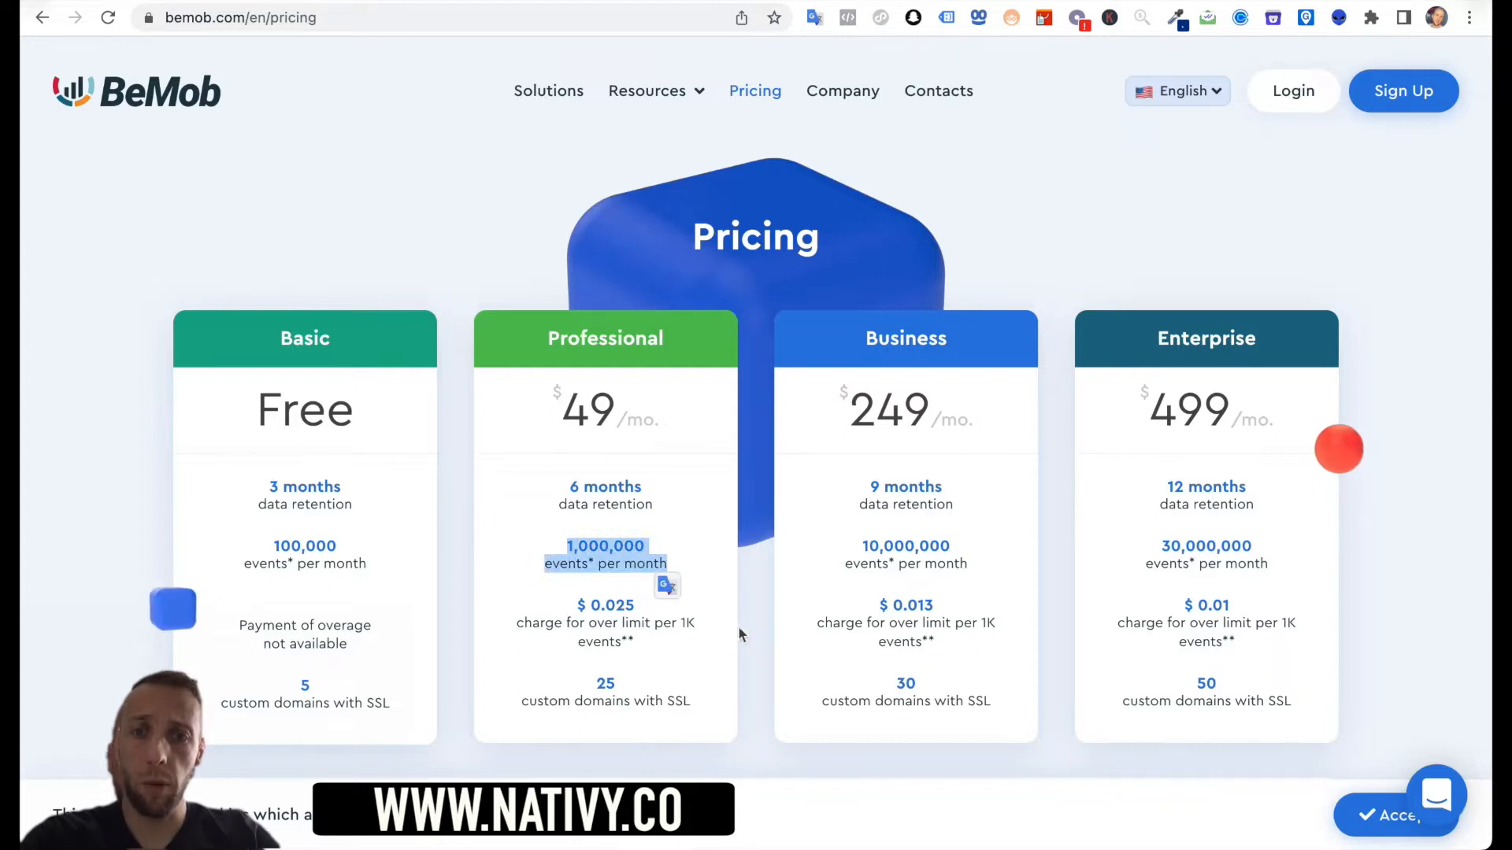
pyautogui.click(826, 719)
pyautogui.moveTo(596, 681); pyautogui.dragTo(662, 726)
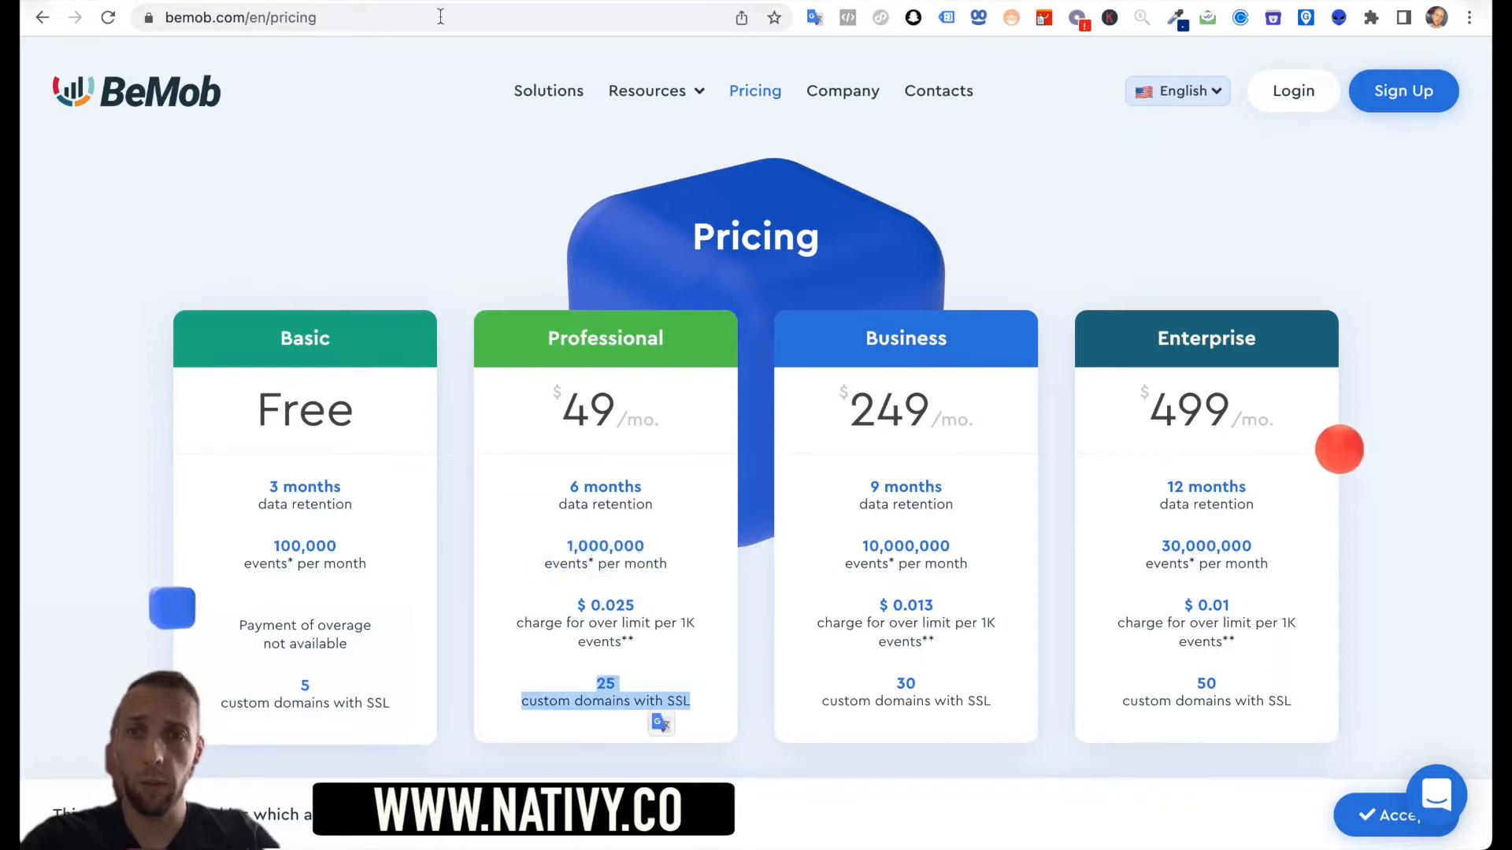
# - Switch to Voluum's pricing page and compare data retention and custom domains across the Individual plans
pyautogui.click(485, 1)
pyautogui.scroll(-2, 604, 499)
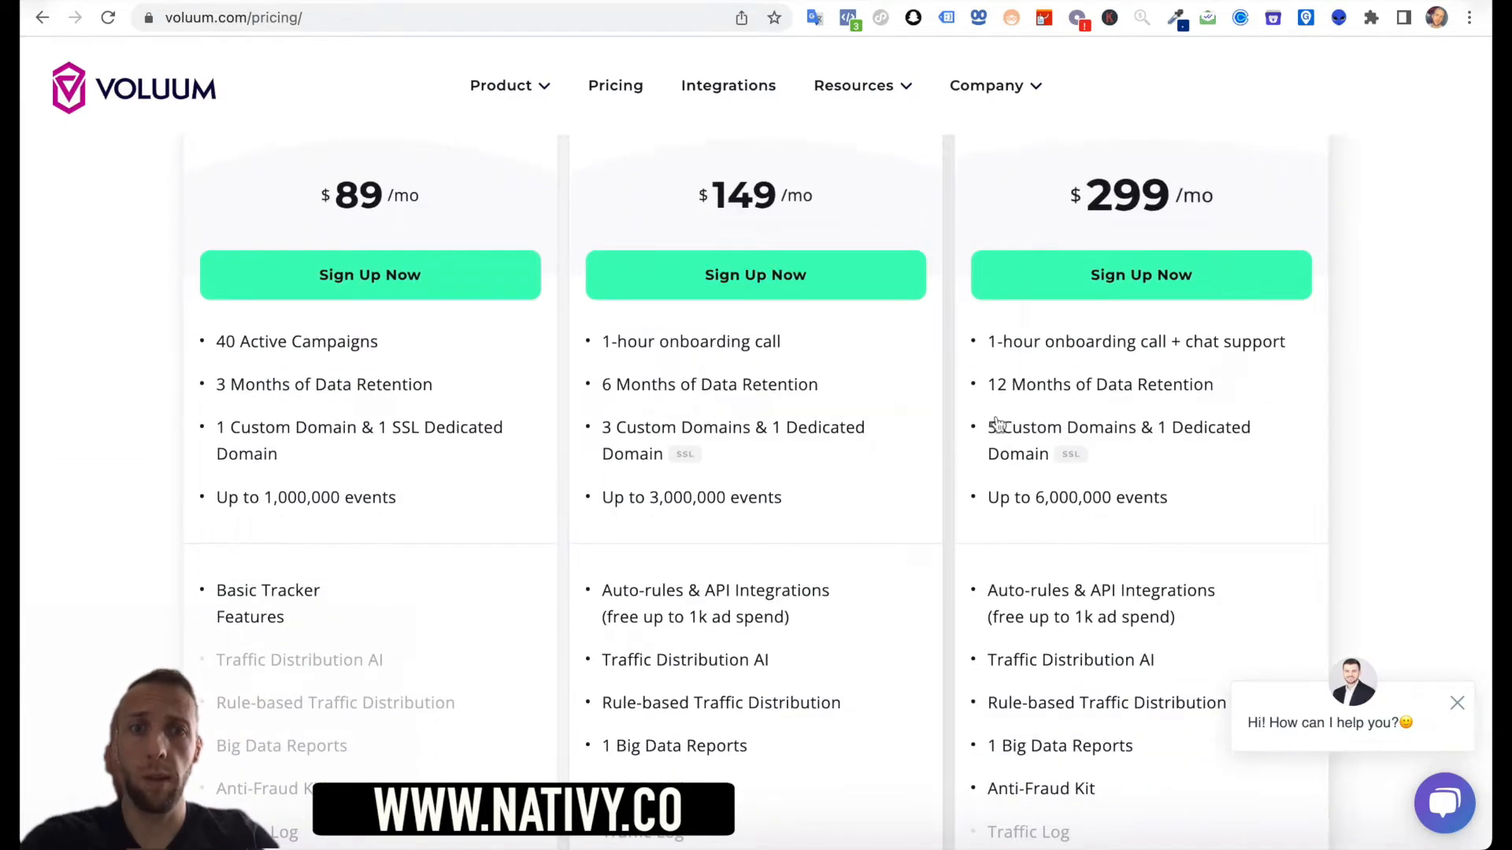
pyautogui.moveTo(714, 396)
pyautogui.scroll(5, 713, 396)
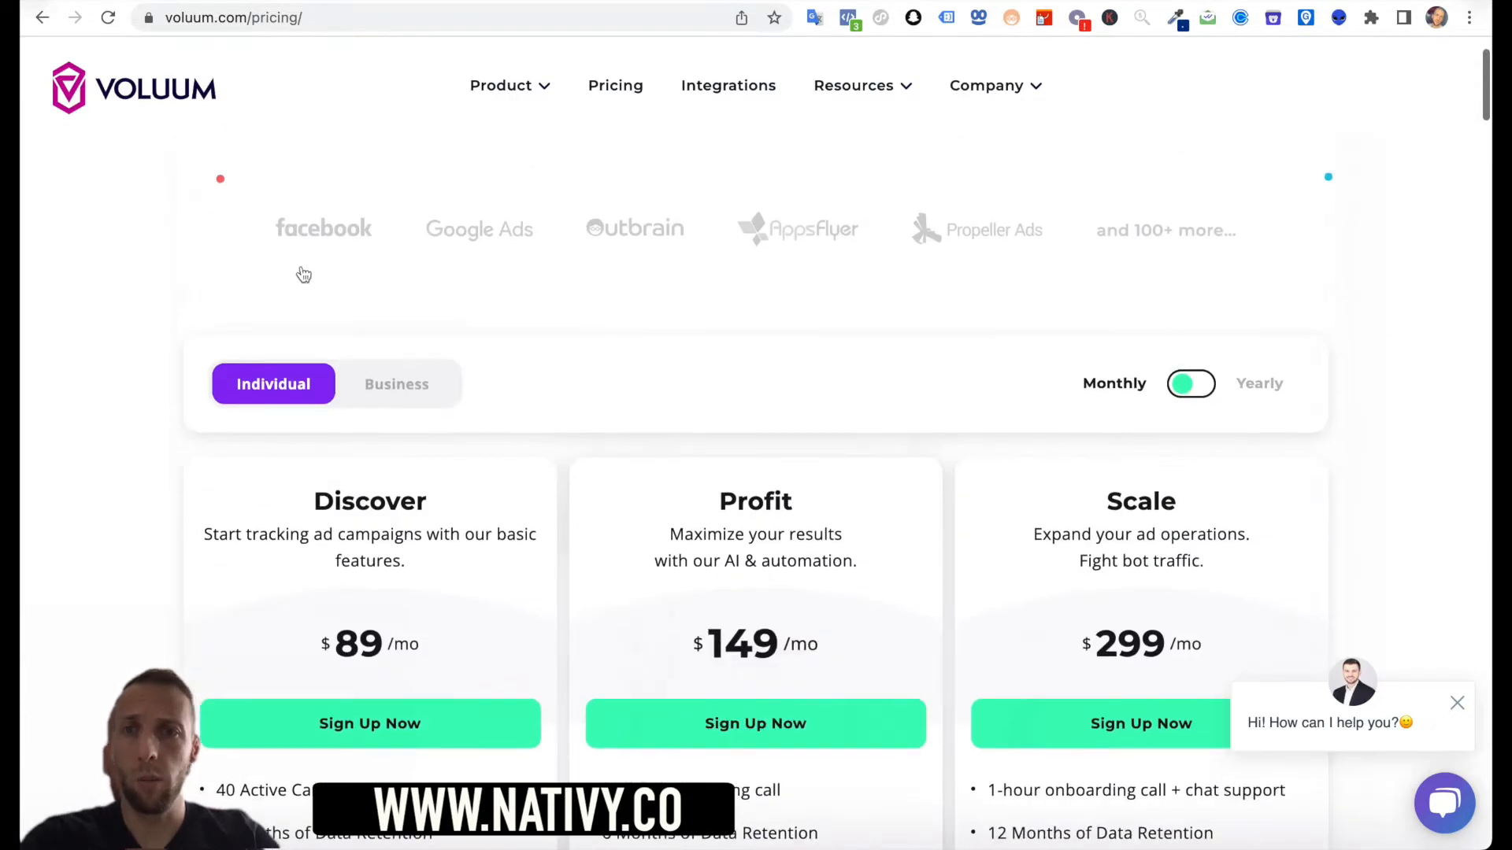
# - Show Voluum's Business plans and examine their prices and included features
pyautogui.click(402, 386)
pyautogui.scroll(-4, 665, 483)
pyautogui.scroll(-6, 666, 489)
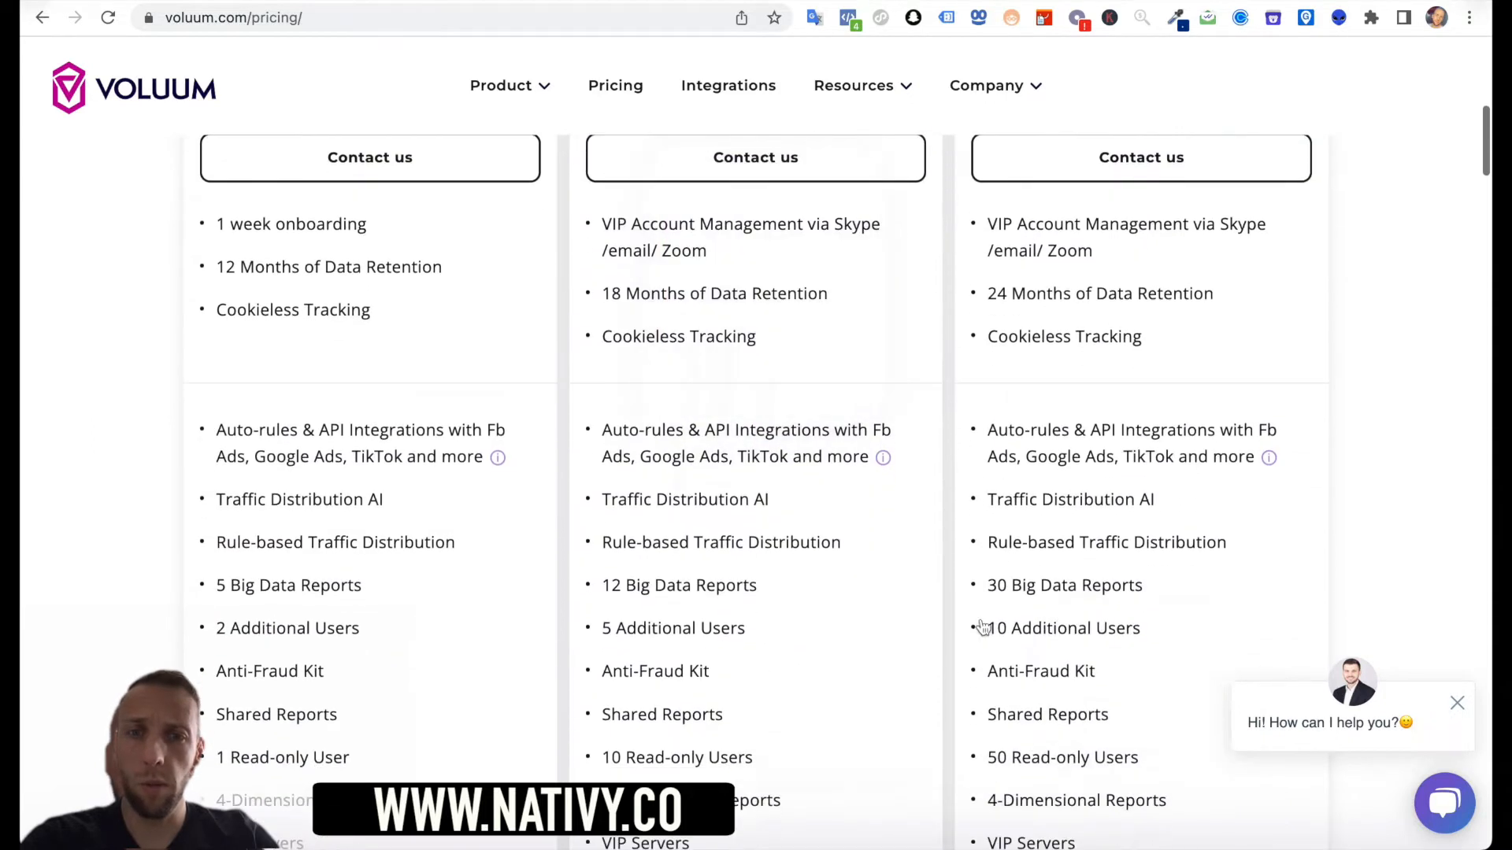
pyautogui.scroll(10, 933, 622)
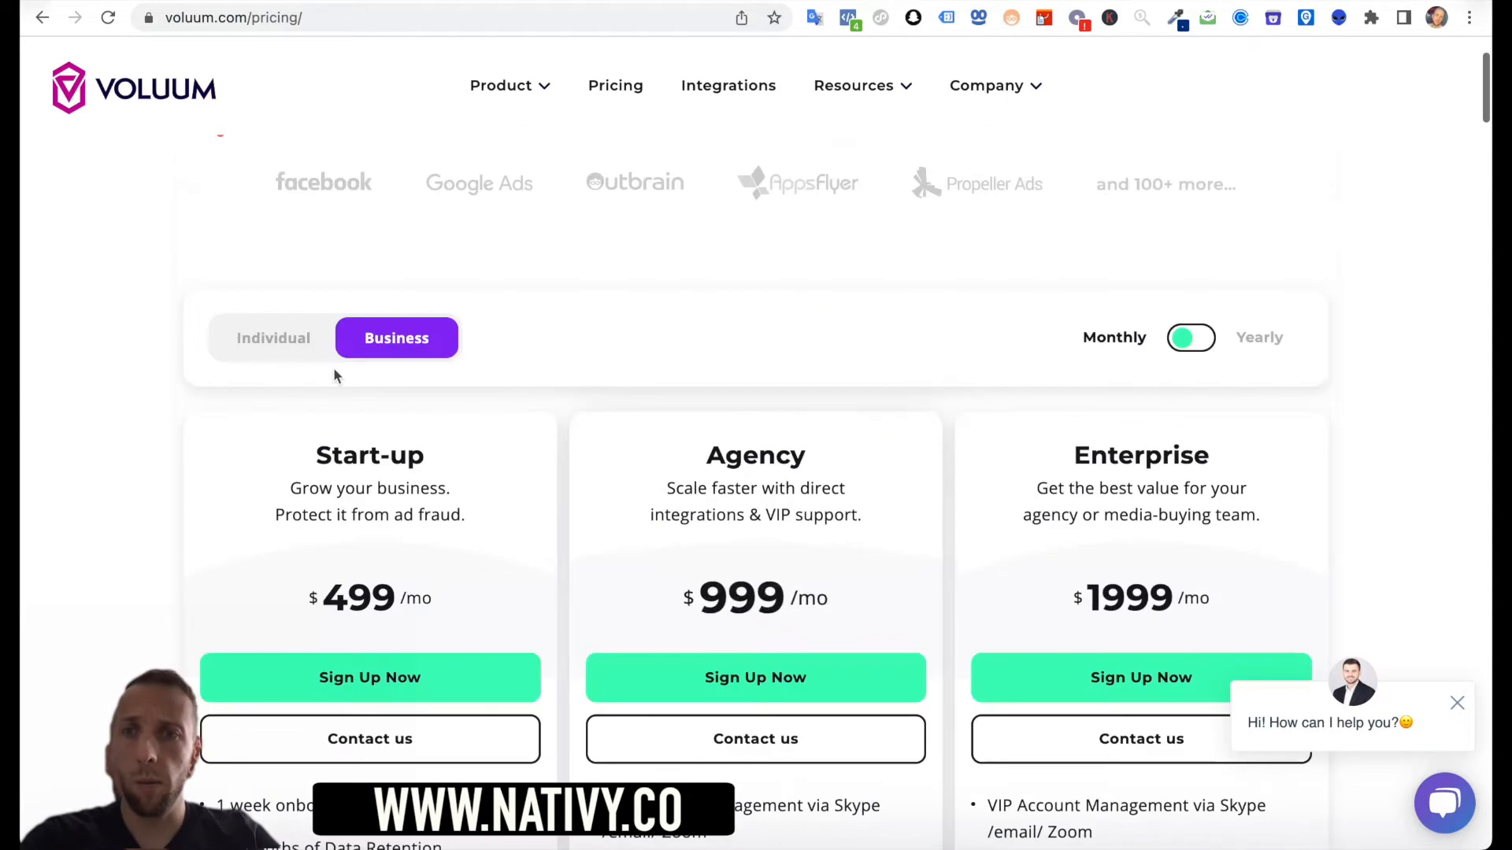
# - Show the Individual plans again and check the Scale plan's custom domain allowance against BeMob's pricing
pyautogui.click(294, 338)
pyautogui.scroll(-3, 806, 537)
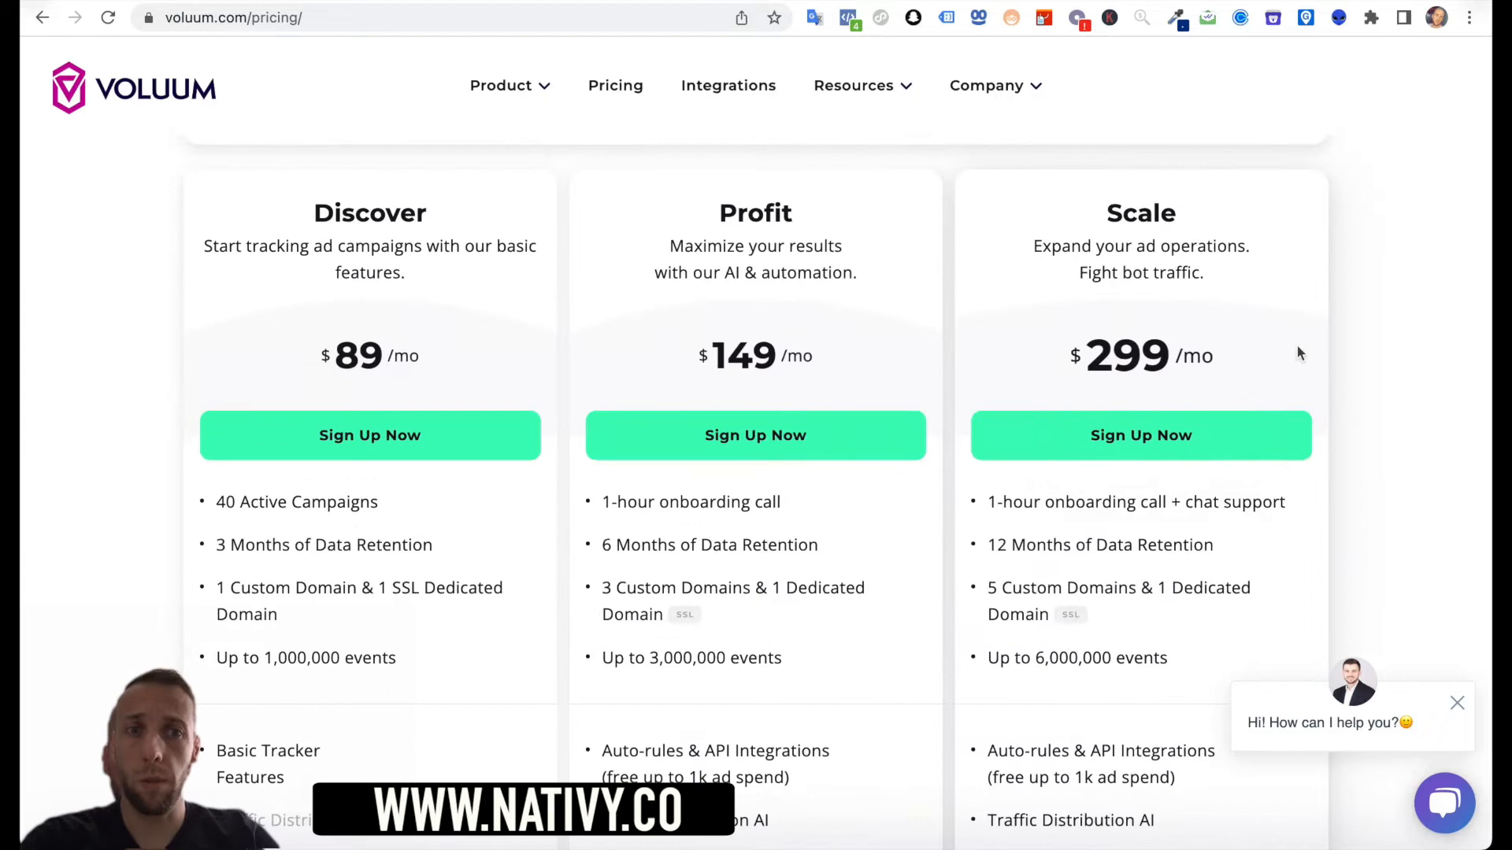
pyautogui.scroll(-2, 1297, 346)
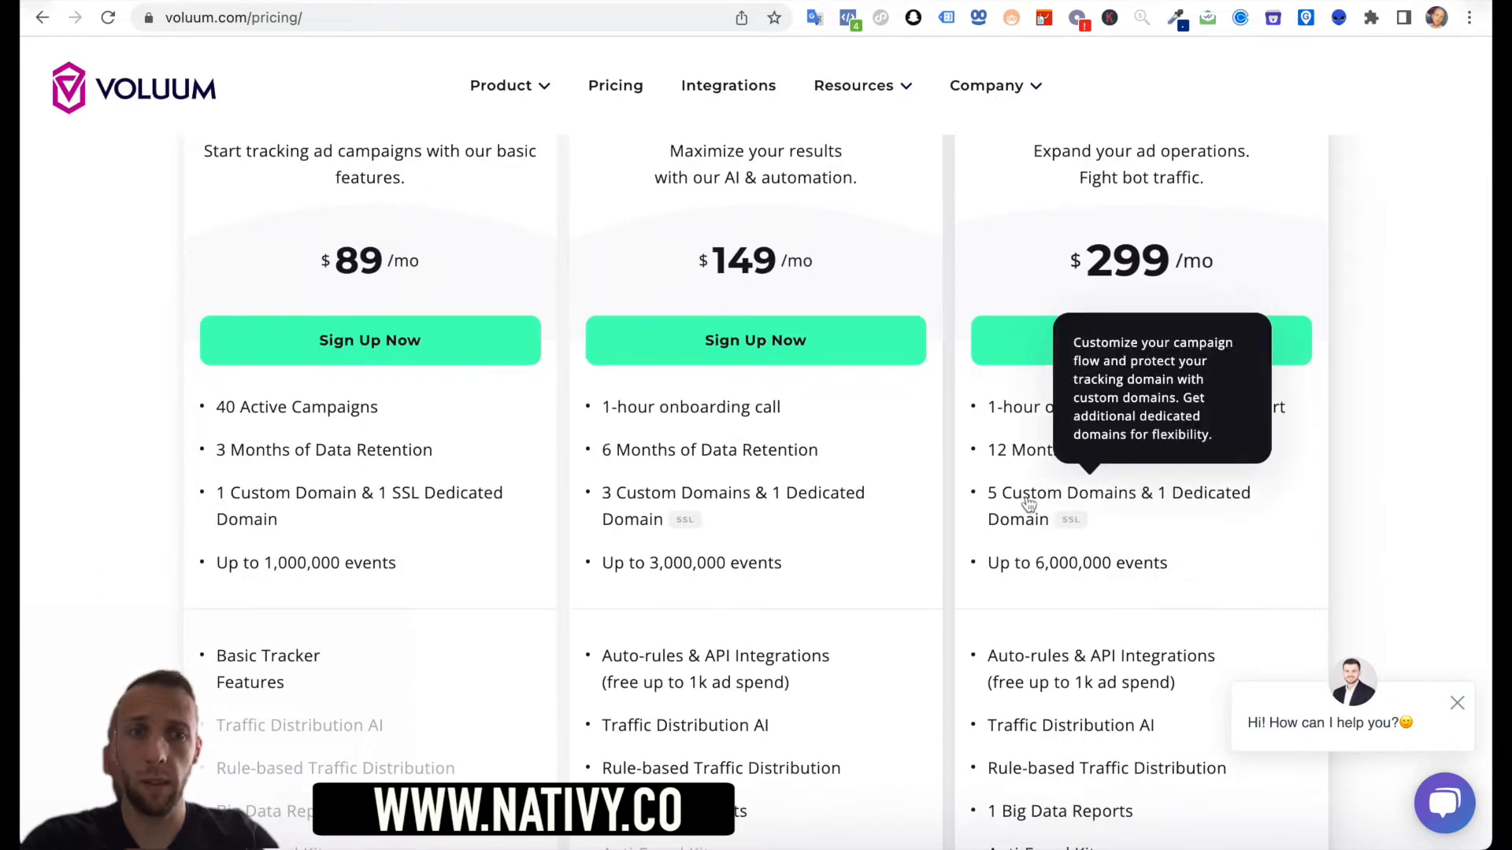
pyautogui.click(310, 2)
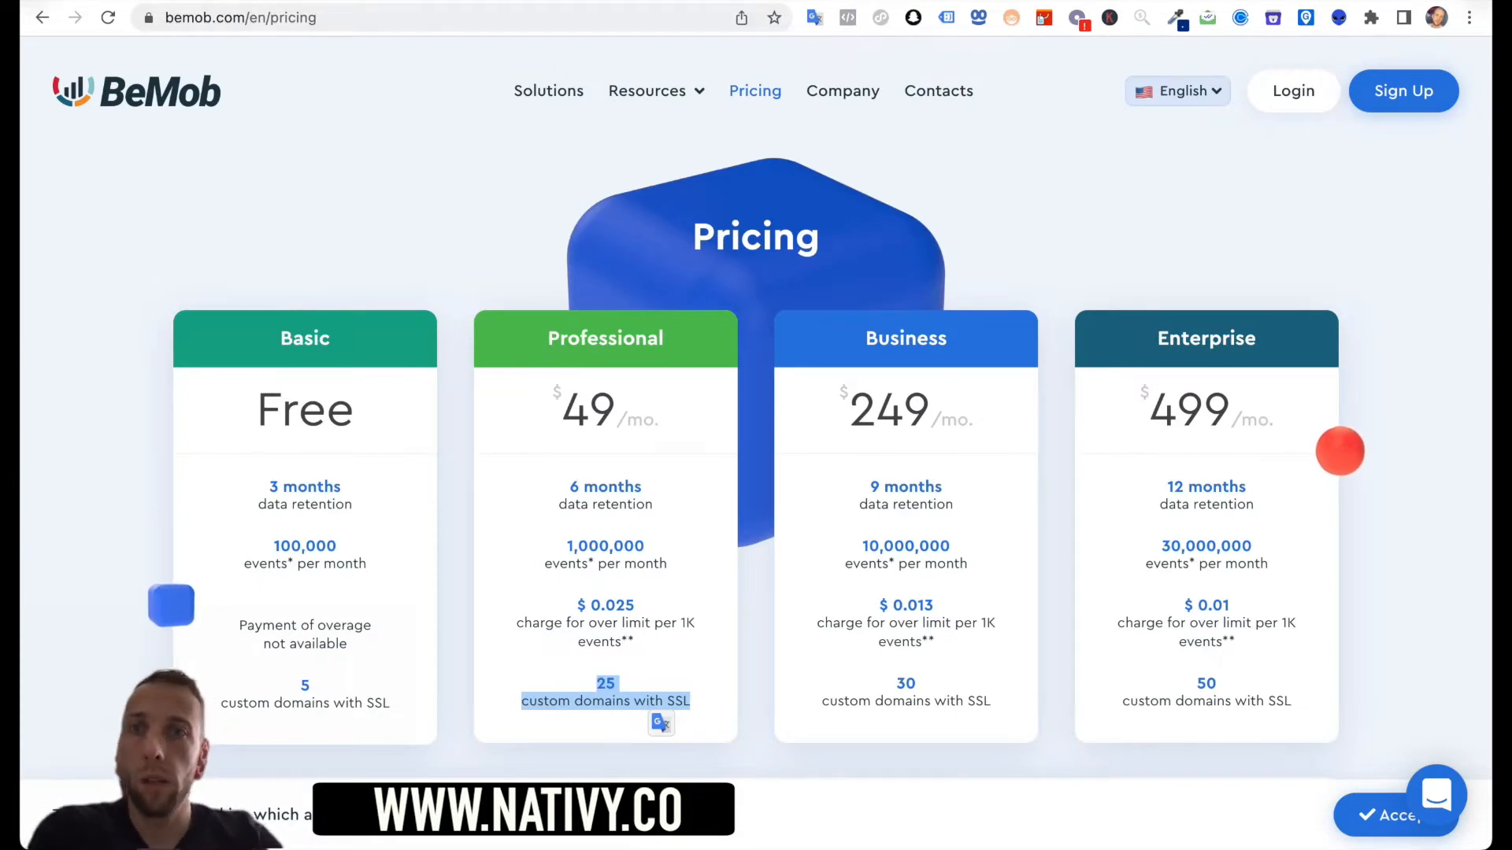
# - Return to Voluum's pricing page and examine which features the Discover plan includes and lacks
pyautogui.click(473, 2)
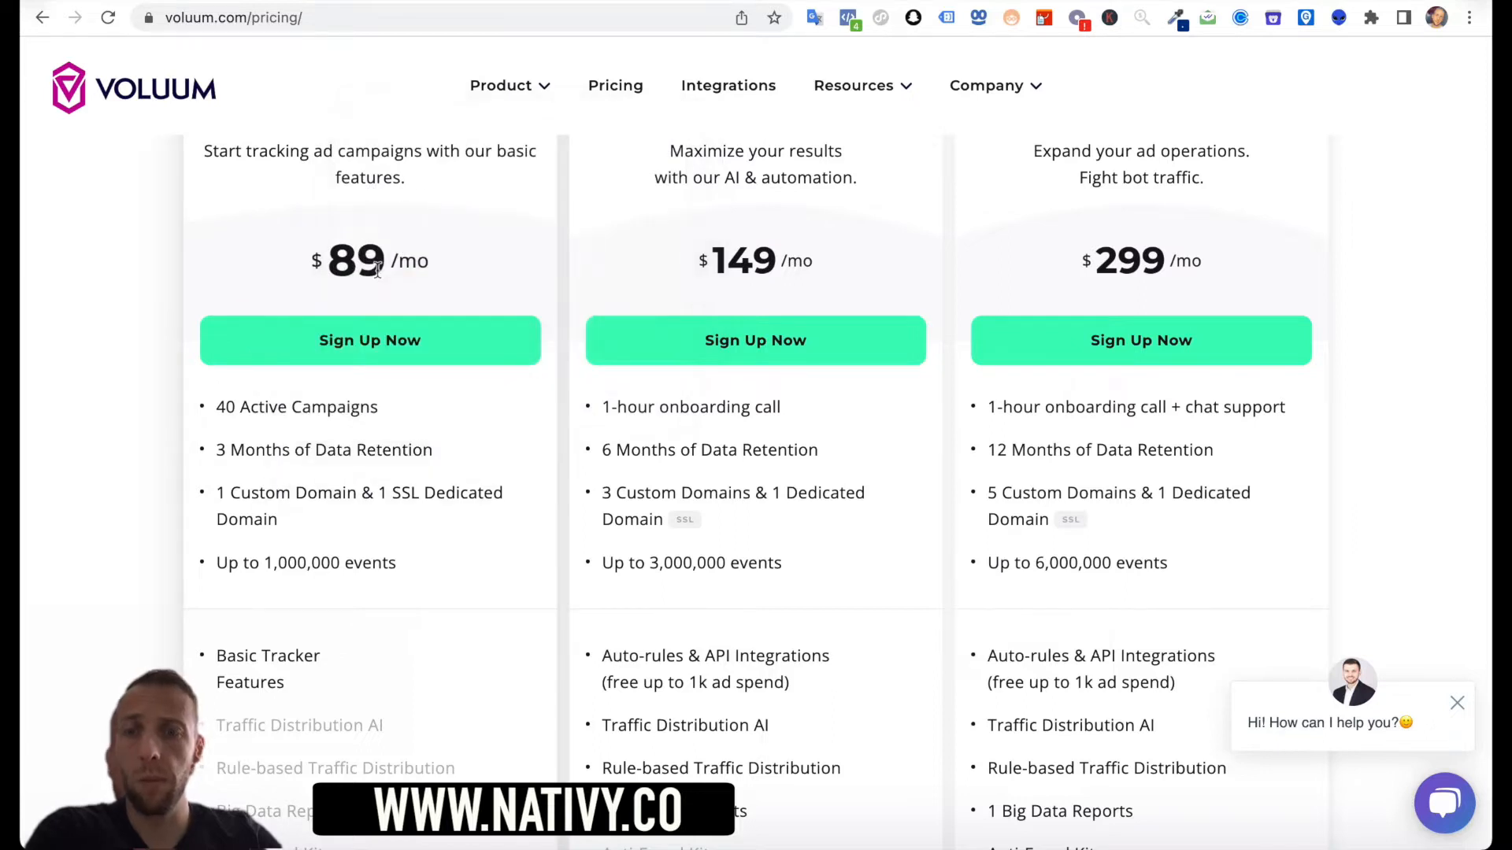
pyautogui.scroll(-3, 371, 499)
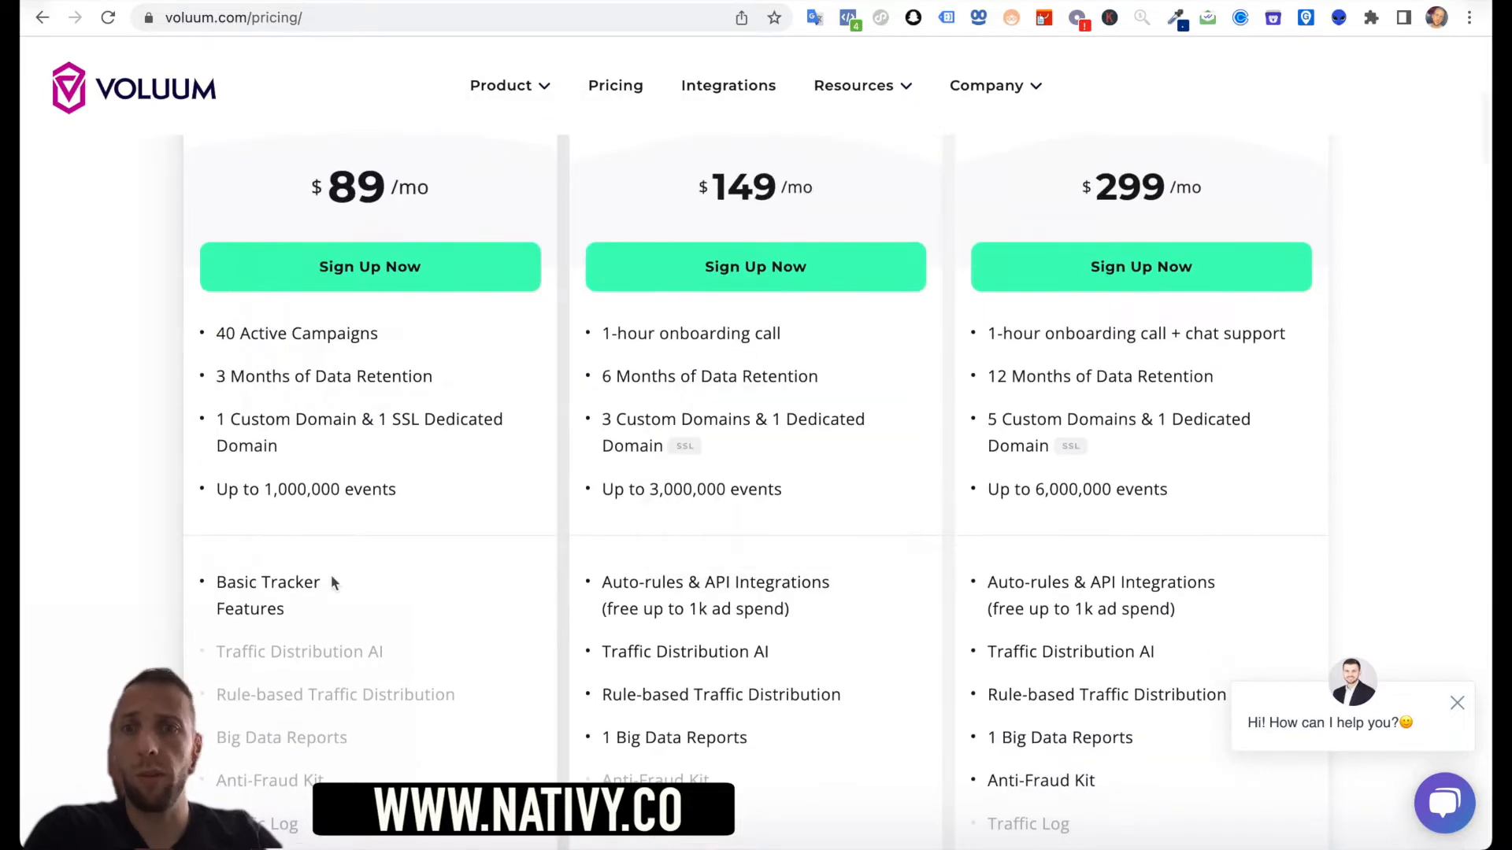
pyautogui.scroll(1, 376, 502)
pyautogui.scroll(-2, 377, 494)
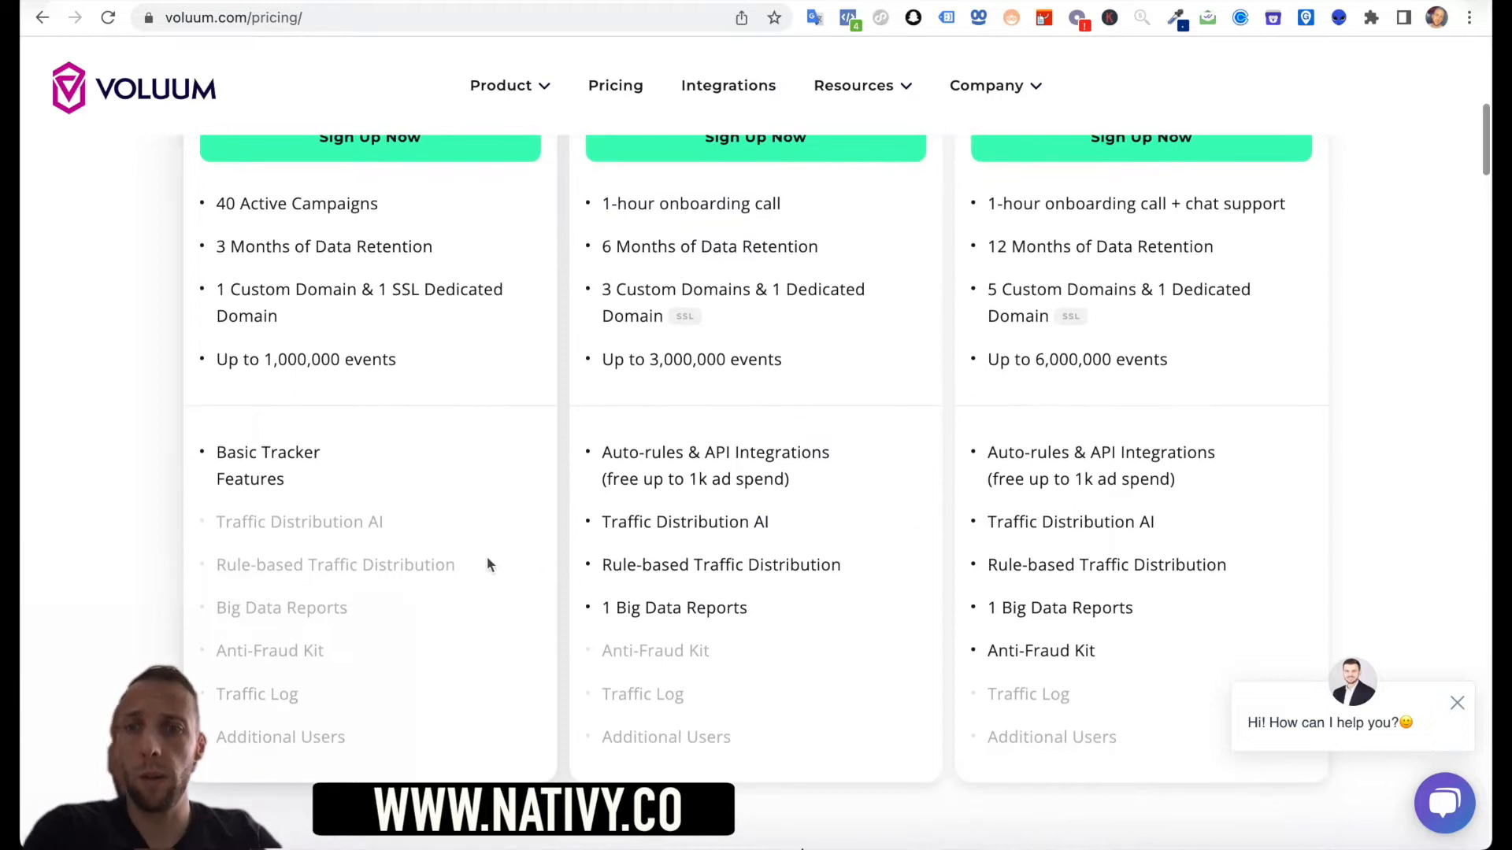
pyautogui.scroll(-1, 394, 504)
pyautogui.moveTo(221, 482)
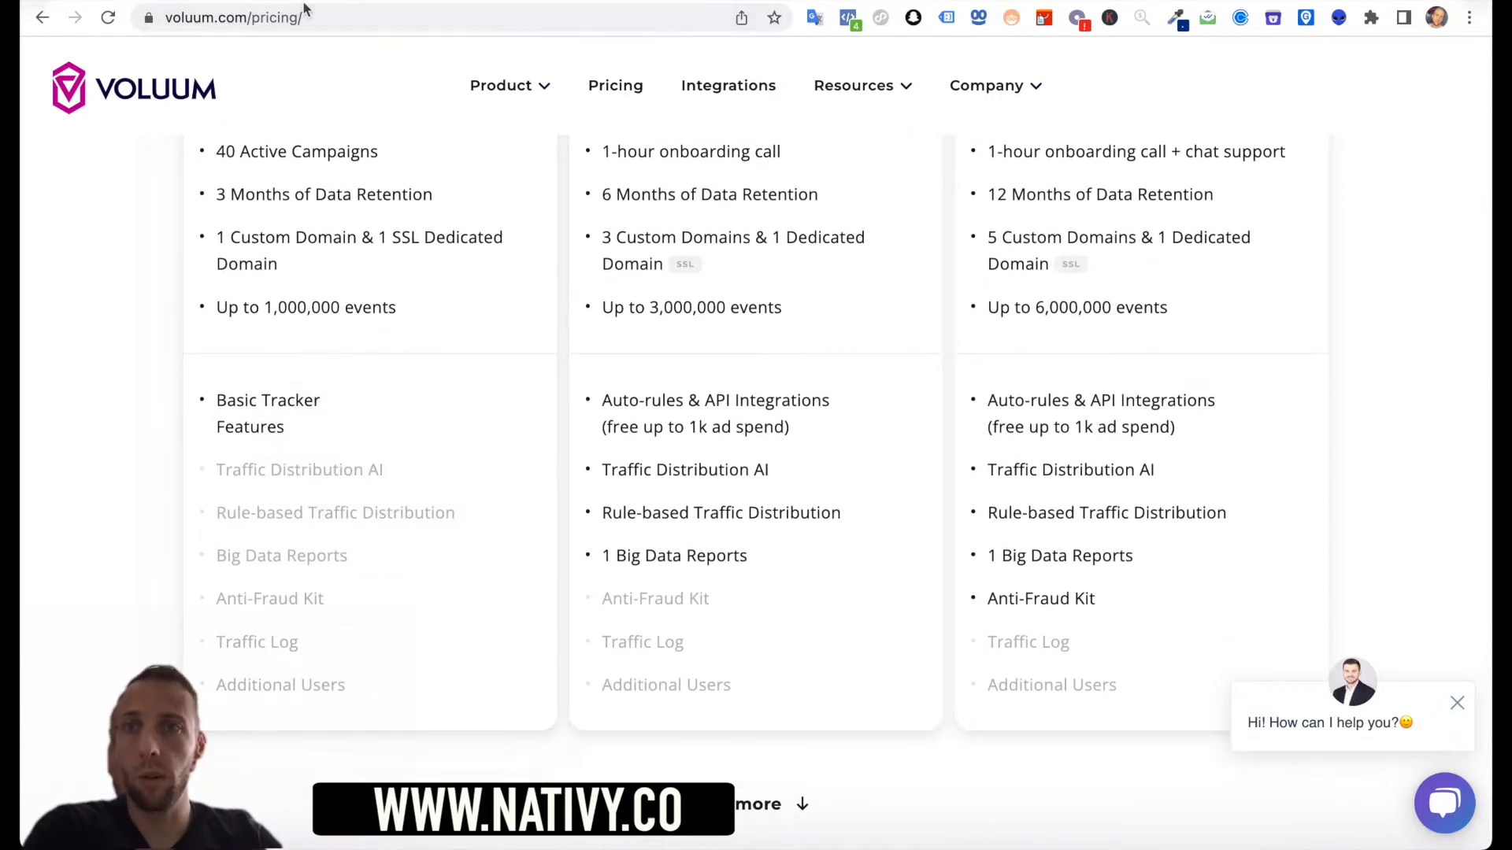
# - Compare the data retention of BeMob's Business plan with Voluum's Individual and Business plans
pyautogui.click(335, 1)
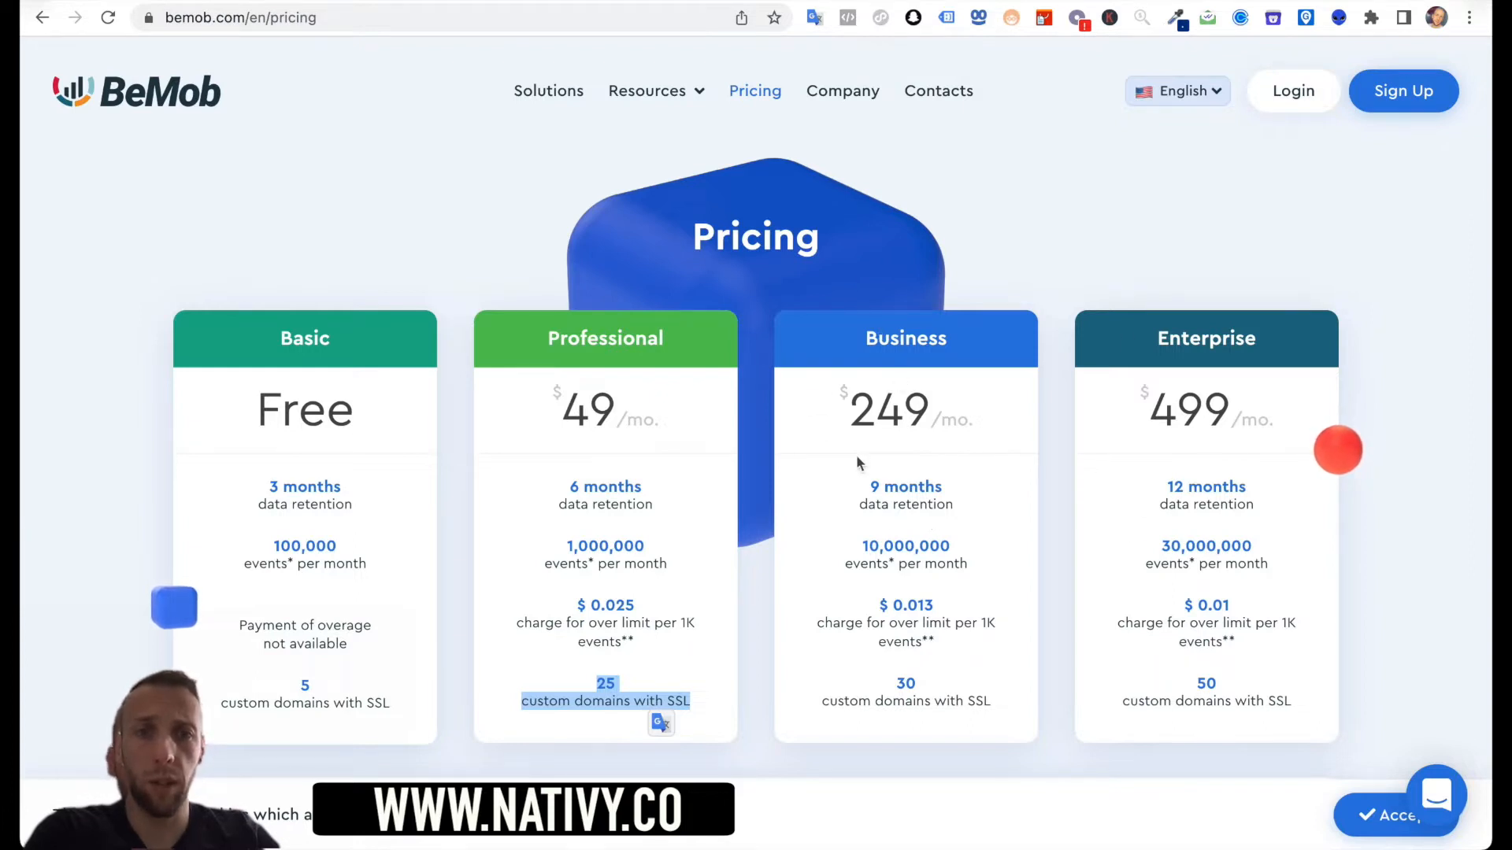
pyautogui.moveTo(871, 489); pyautogui.dragTo(941, 486)
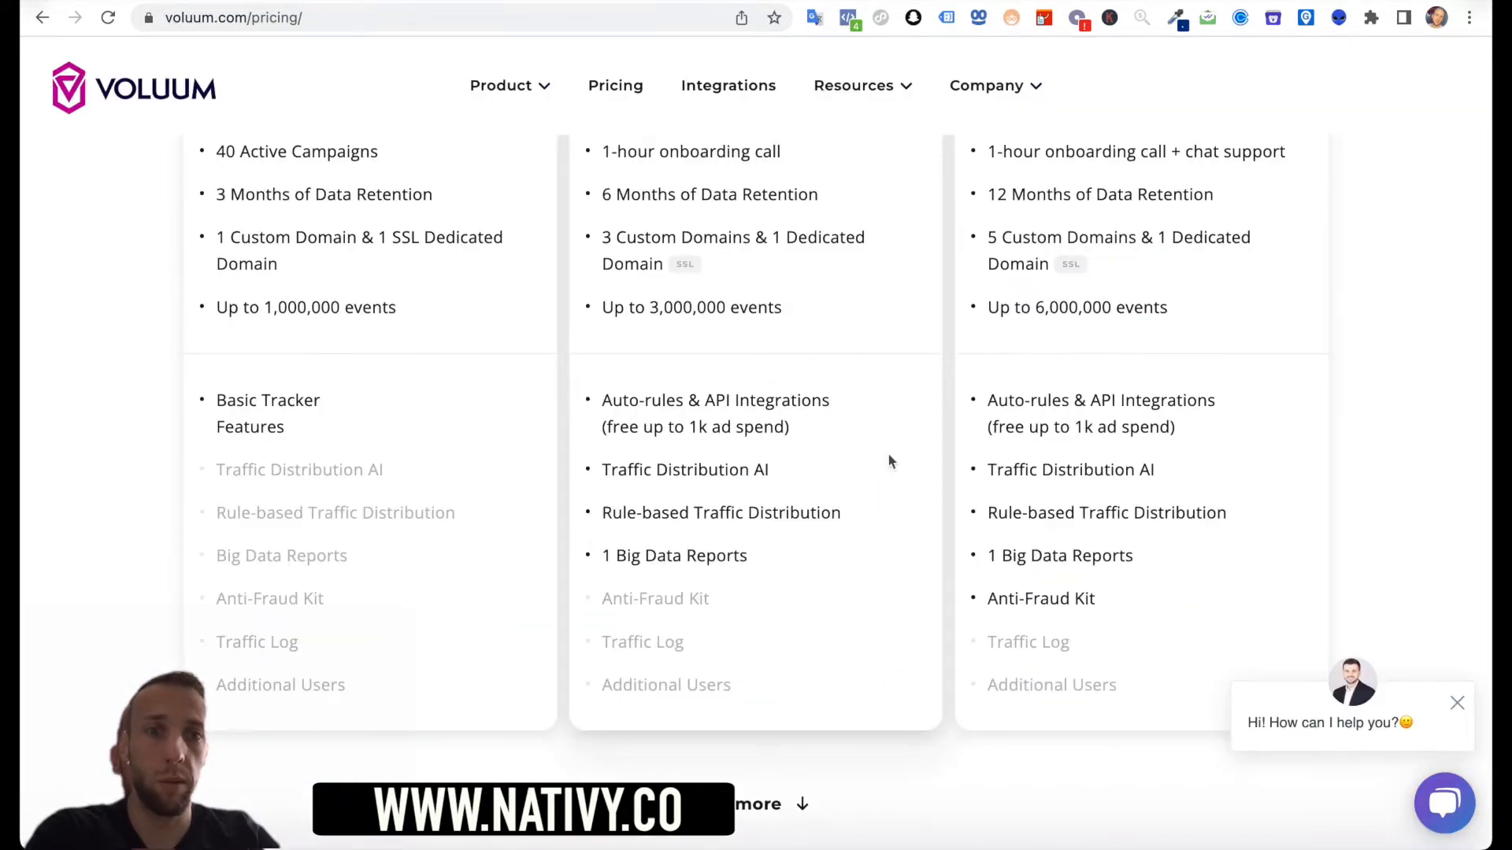
pyautogui.scroll(10, 889, 461)
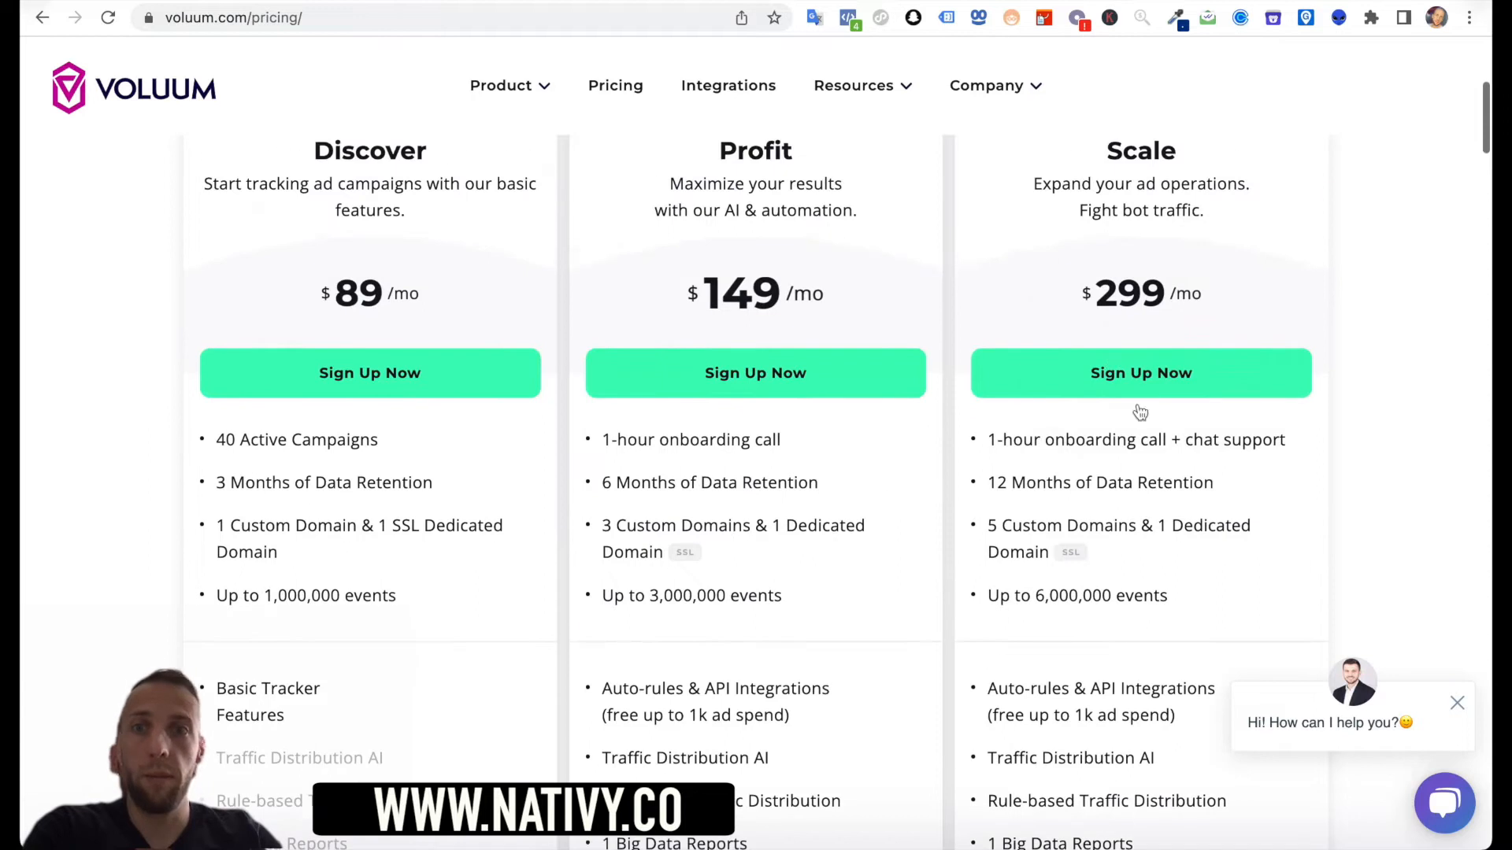
pyautogui.scroll(-6, 573, 448)
pyautogui.scroll(2, 922, 432)
pyautogui.scroll(3, 559, 240)
pyautogui.click(404, 323)
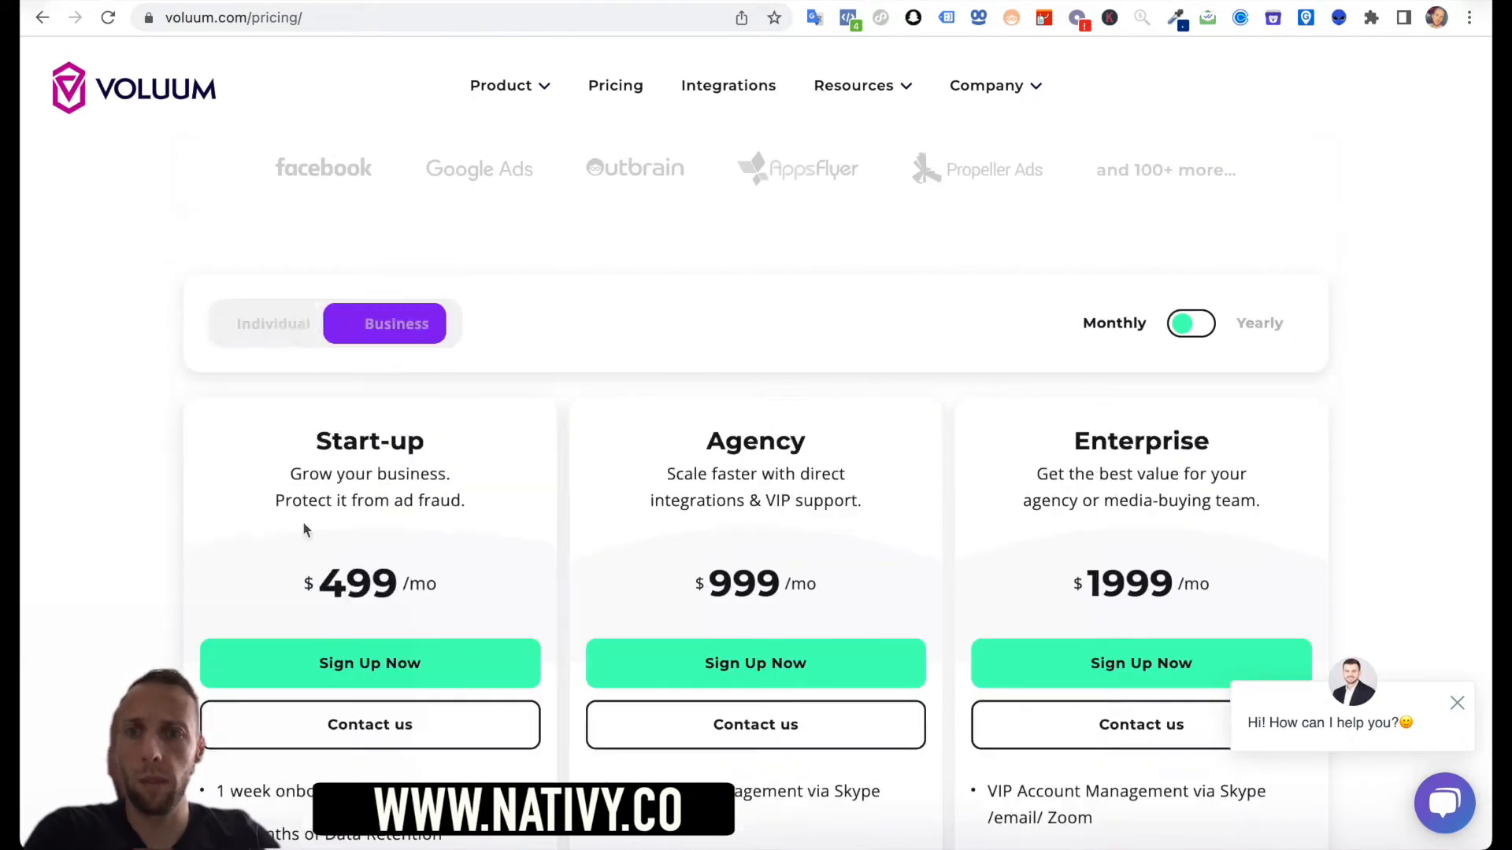
pyautogui.scroll(-6, 424, 608)
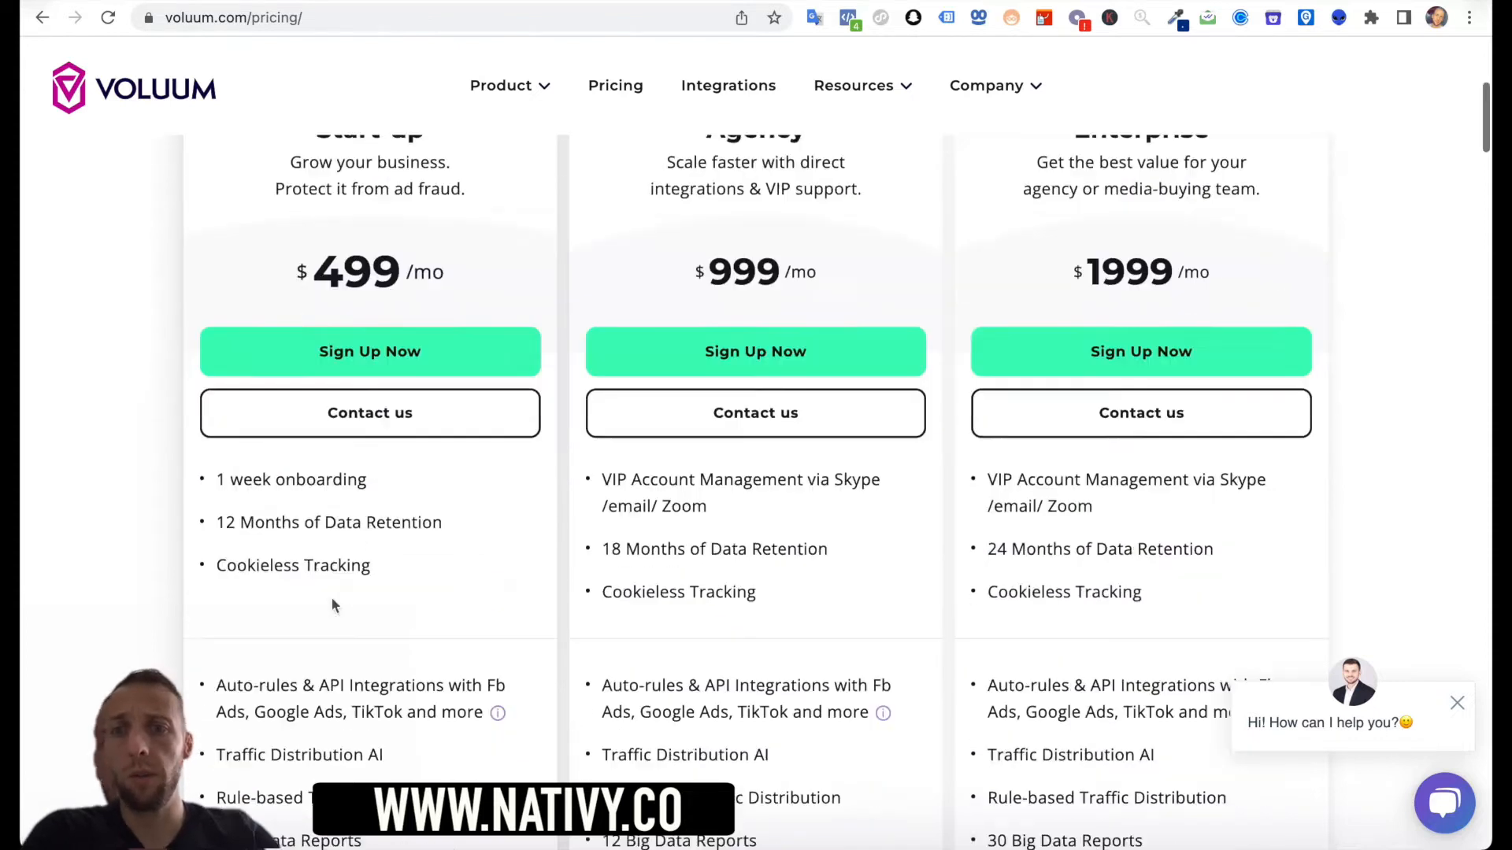
# - Show Voluum's Individual plans again and examine the prices and limits of the Discover, Profit and Scale plans
pyautogui.moveTo(333, 606)
pyautogui.scroll(5, 315, 473)
pyautogui.click(279, 431)
pyautogui.scroll(-4, 661, 482)
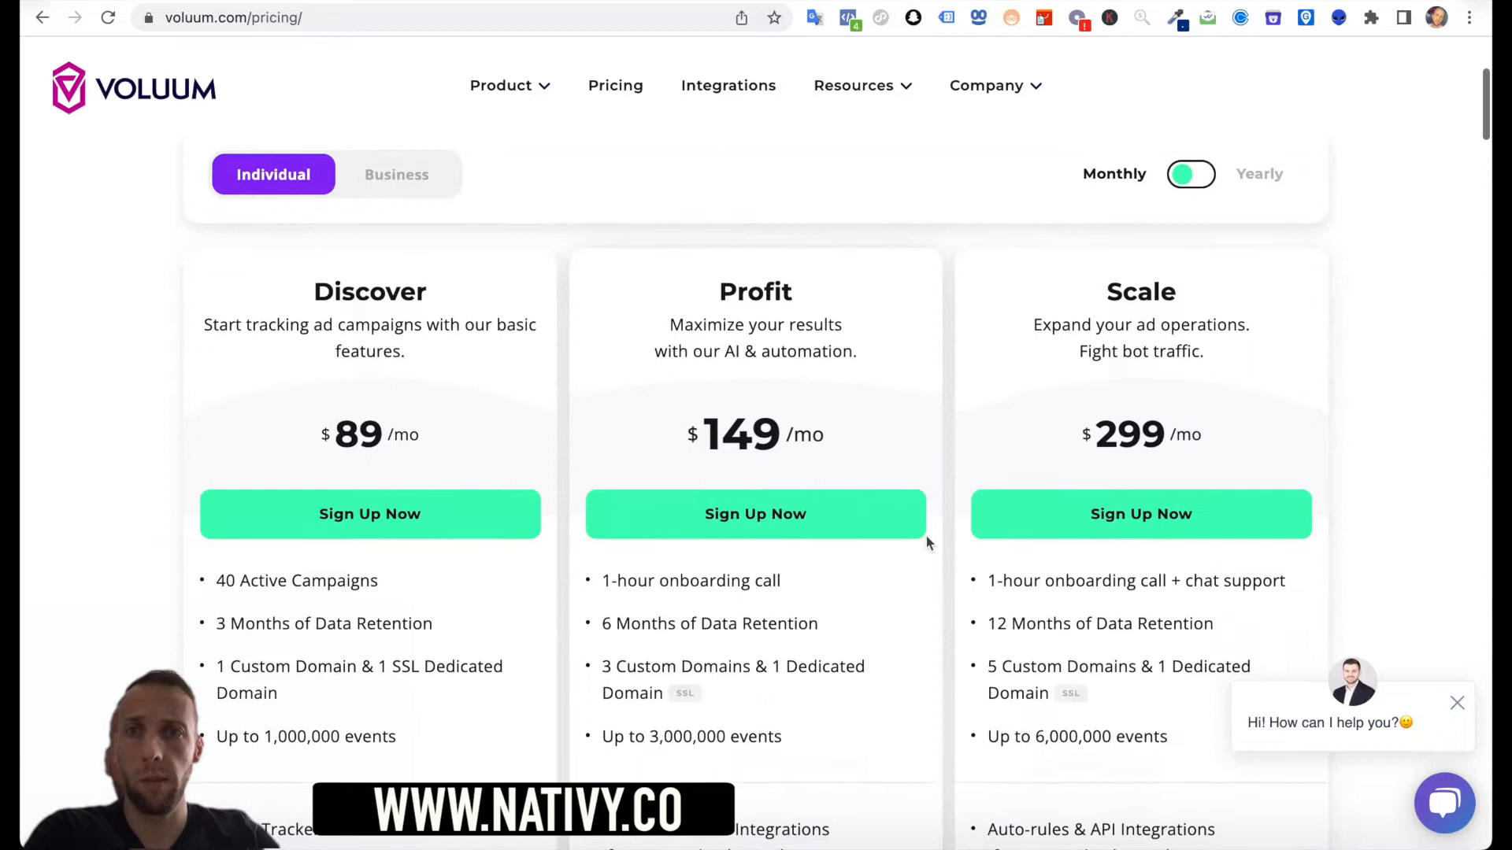
pyautogui.scroll(5, 931, 291)
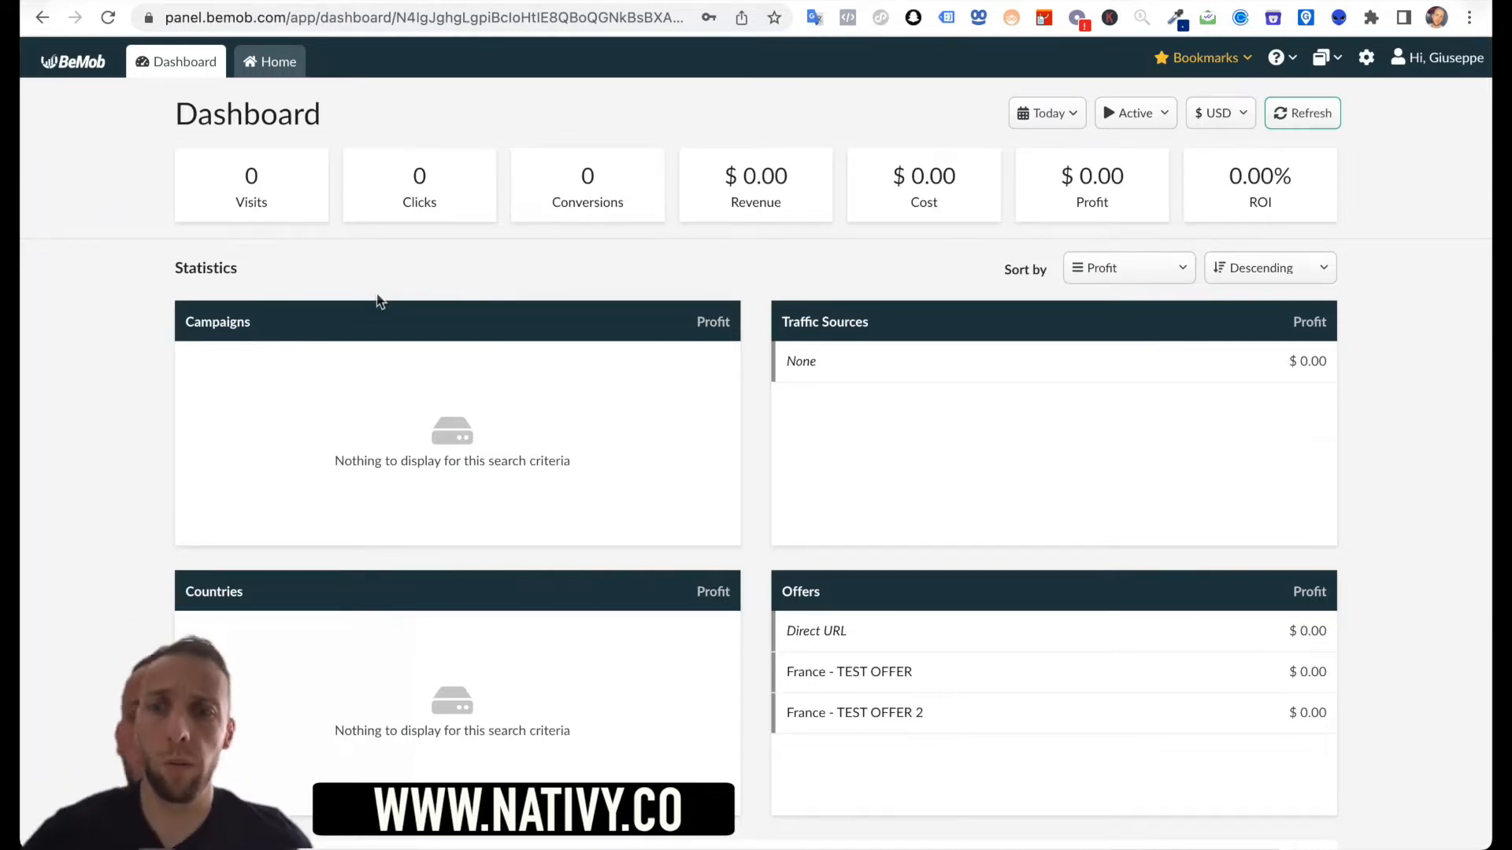
# - Switch to the BeMob panel, show the affiliate networks and open the templates for creating a new one
pyautogui.click(257, 52)
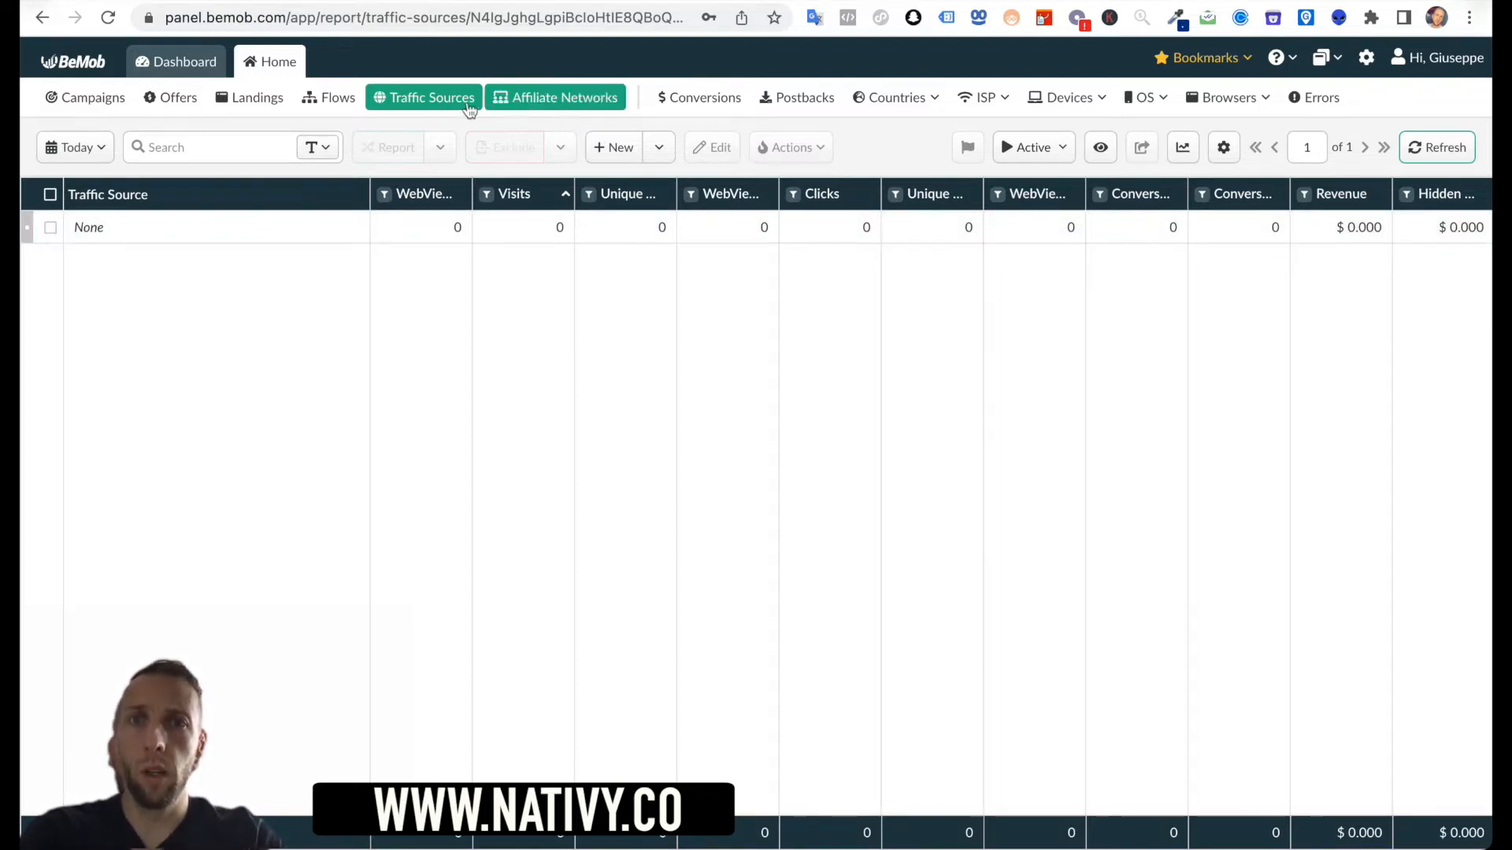
pyautogui.click(583, 101)
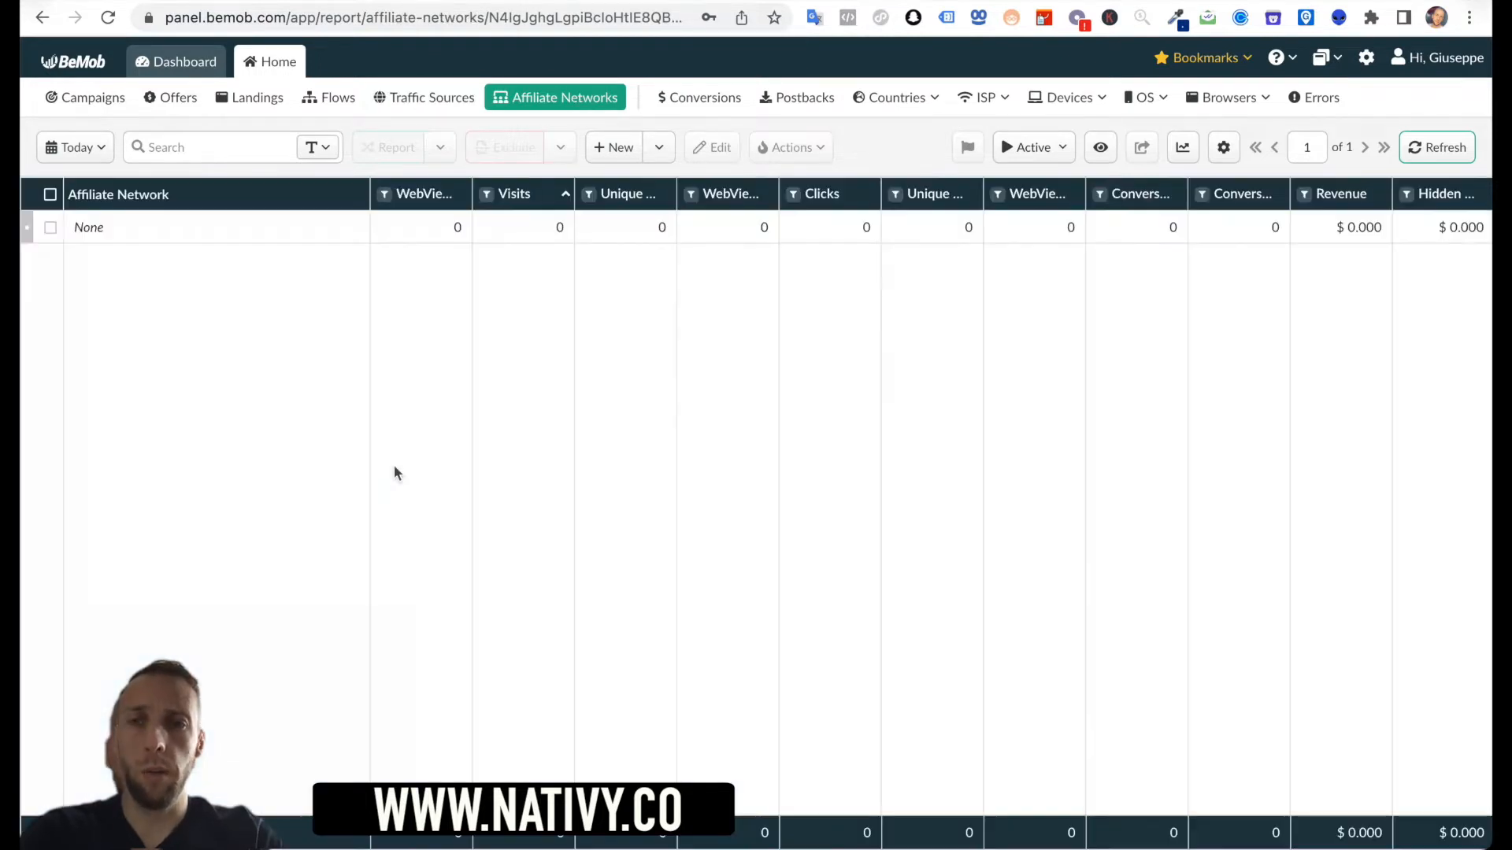
pyautogui.click(655, 162)
pyautogui.click(654, 159)
pyautogui.click(655, 161)
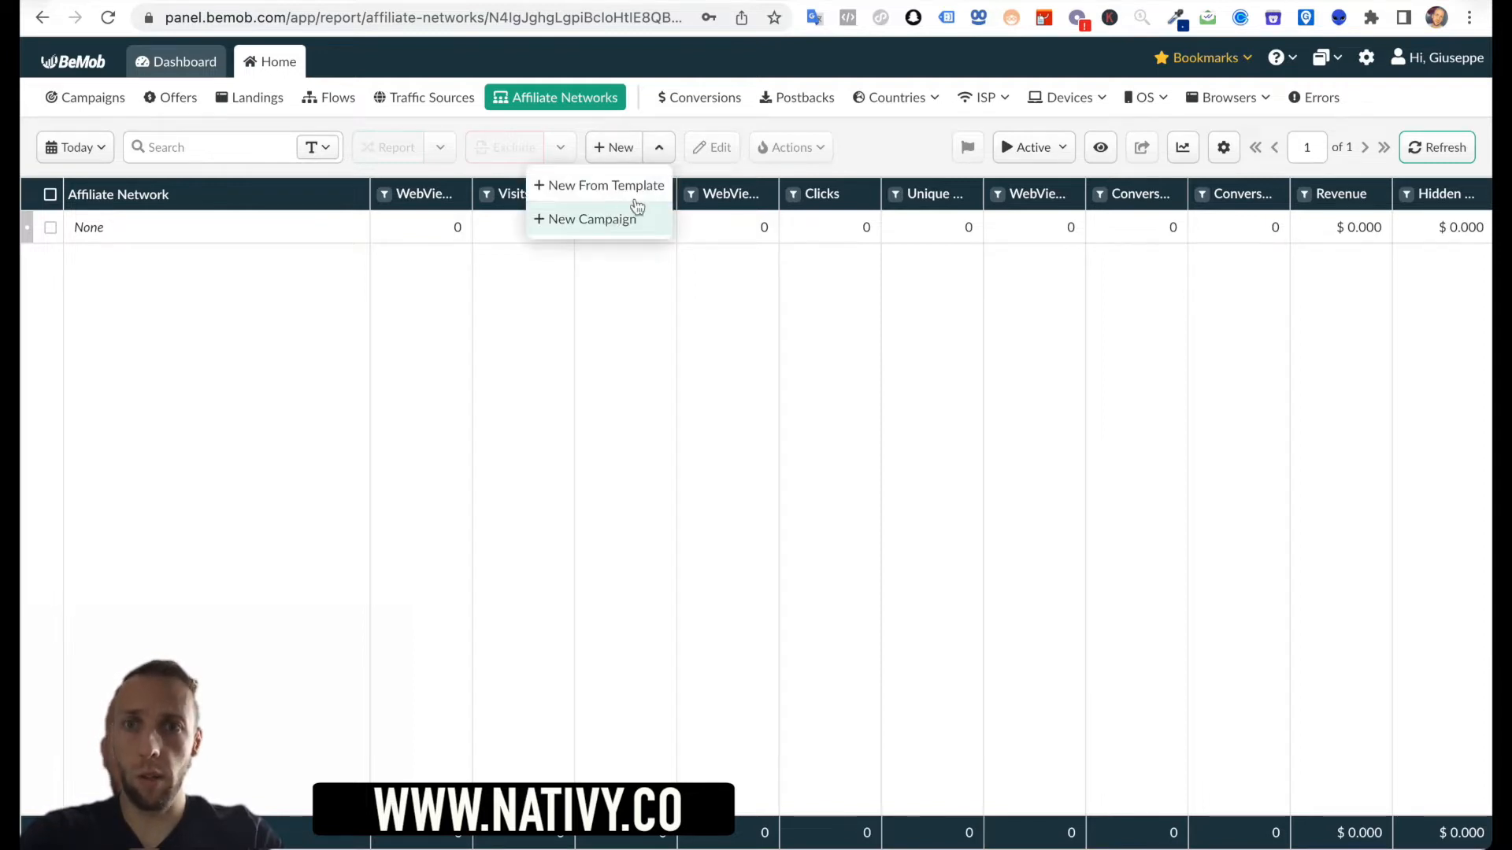
pyautogui.click(642, 189)
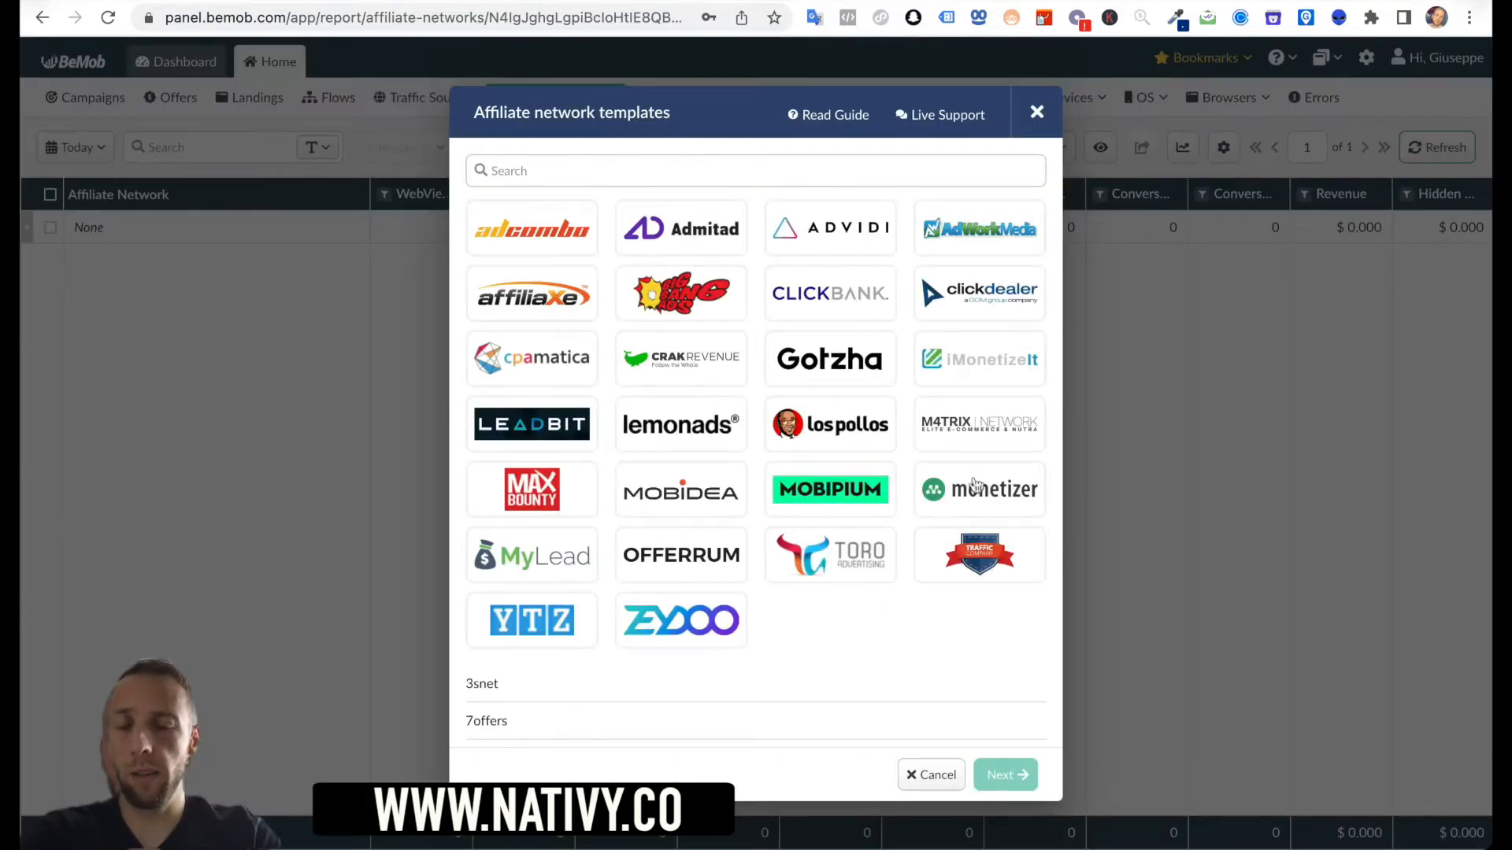
# - Look through the available affiliate network templates and close the list without choosing one
pyautogui.scroll(-2, 743, 542)
pyautogui.scroll(2, 743, 542)
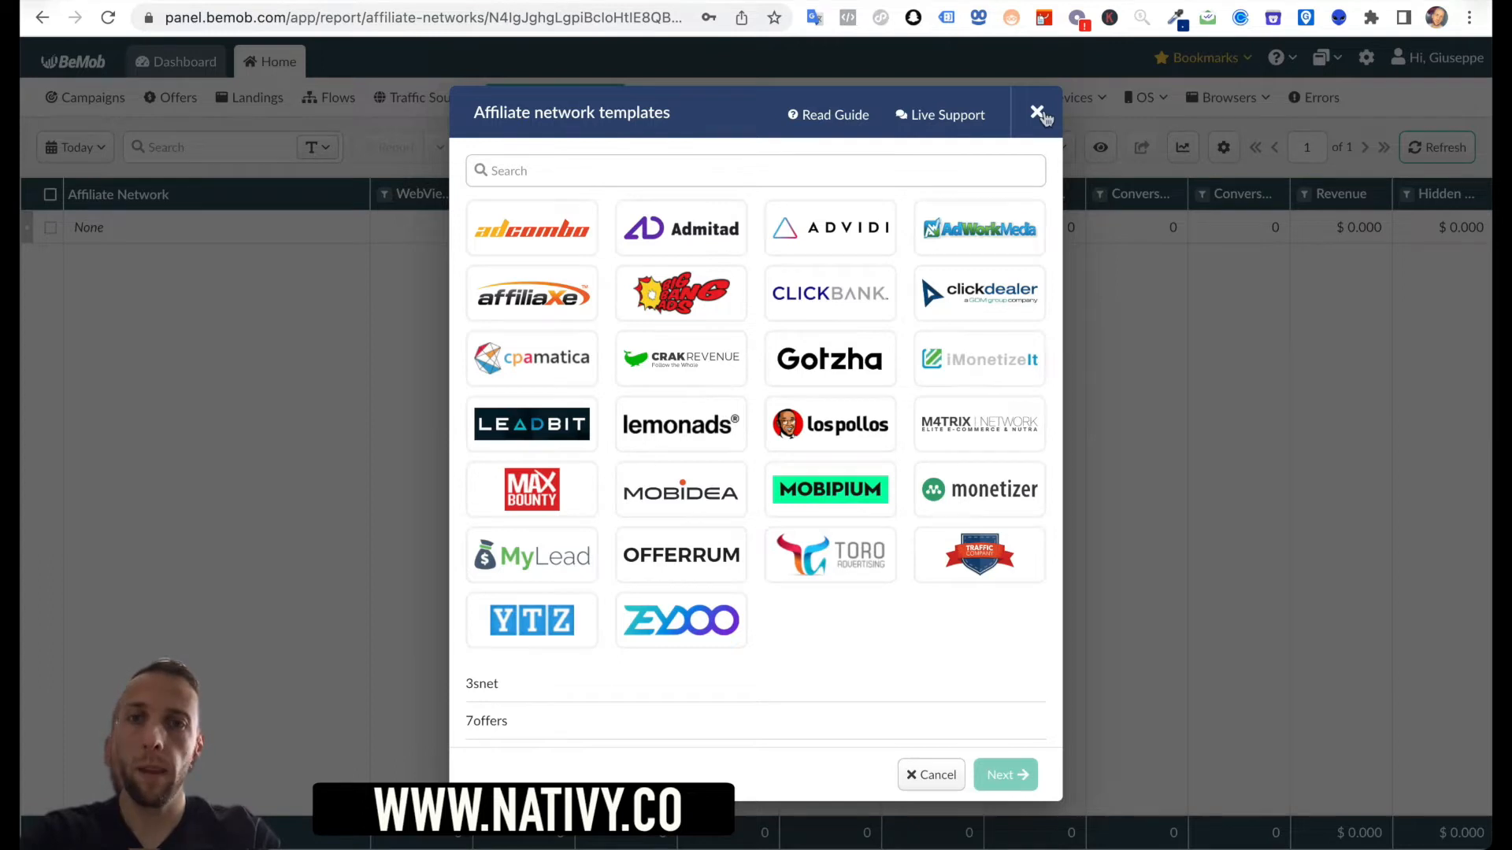
pyautogui.scroll(-3, 853, 473)
pyautogui.scroll(3, 968, 454)
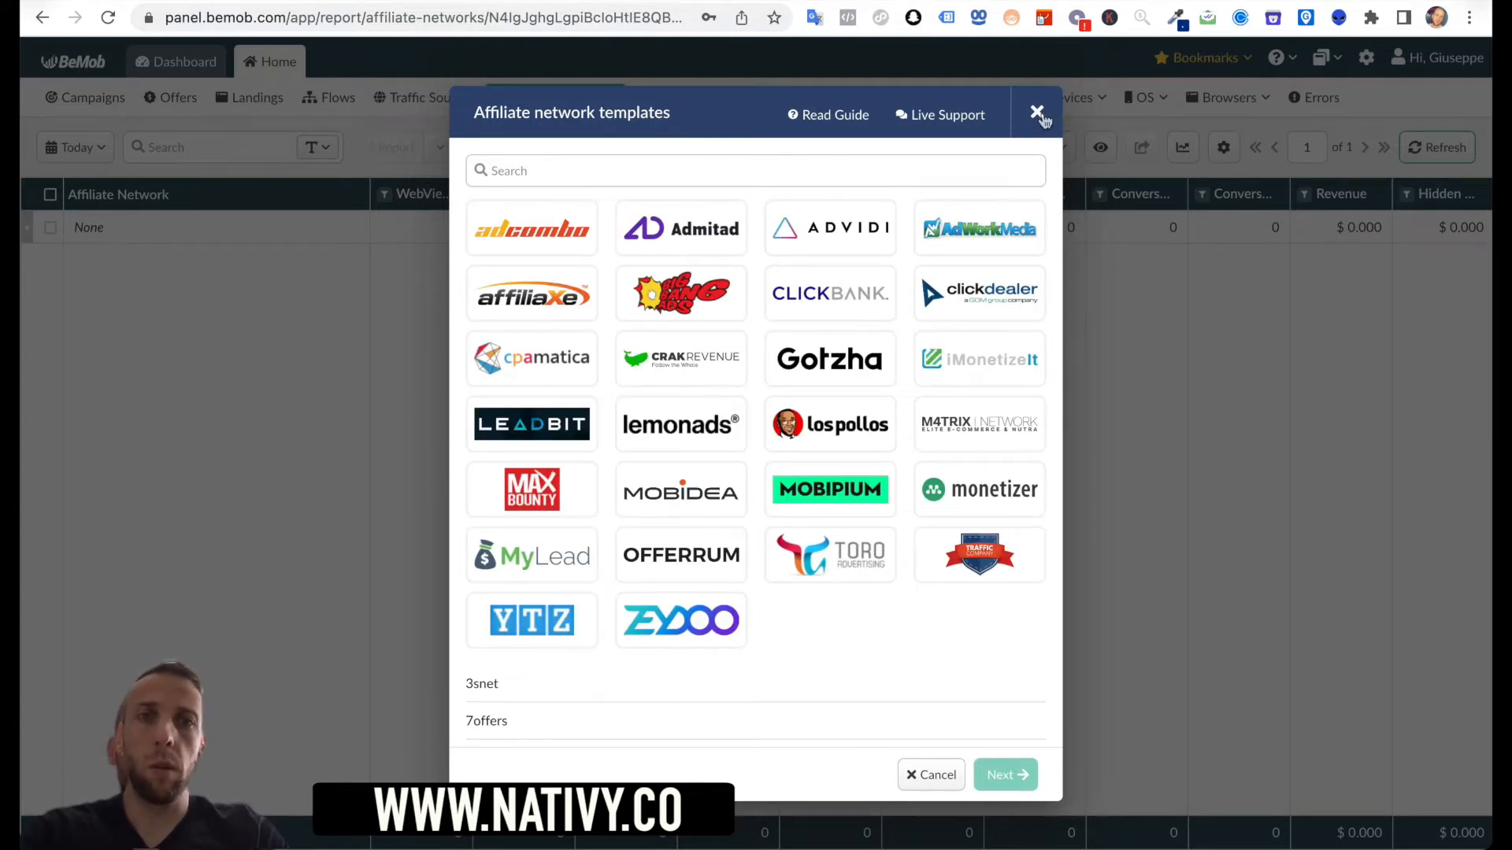
pyautogui.click(1038, 115)
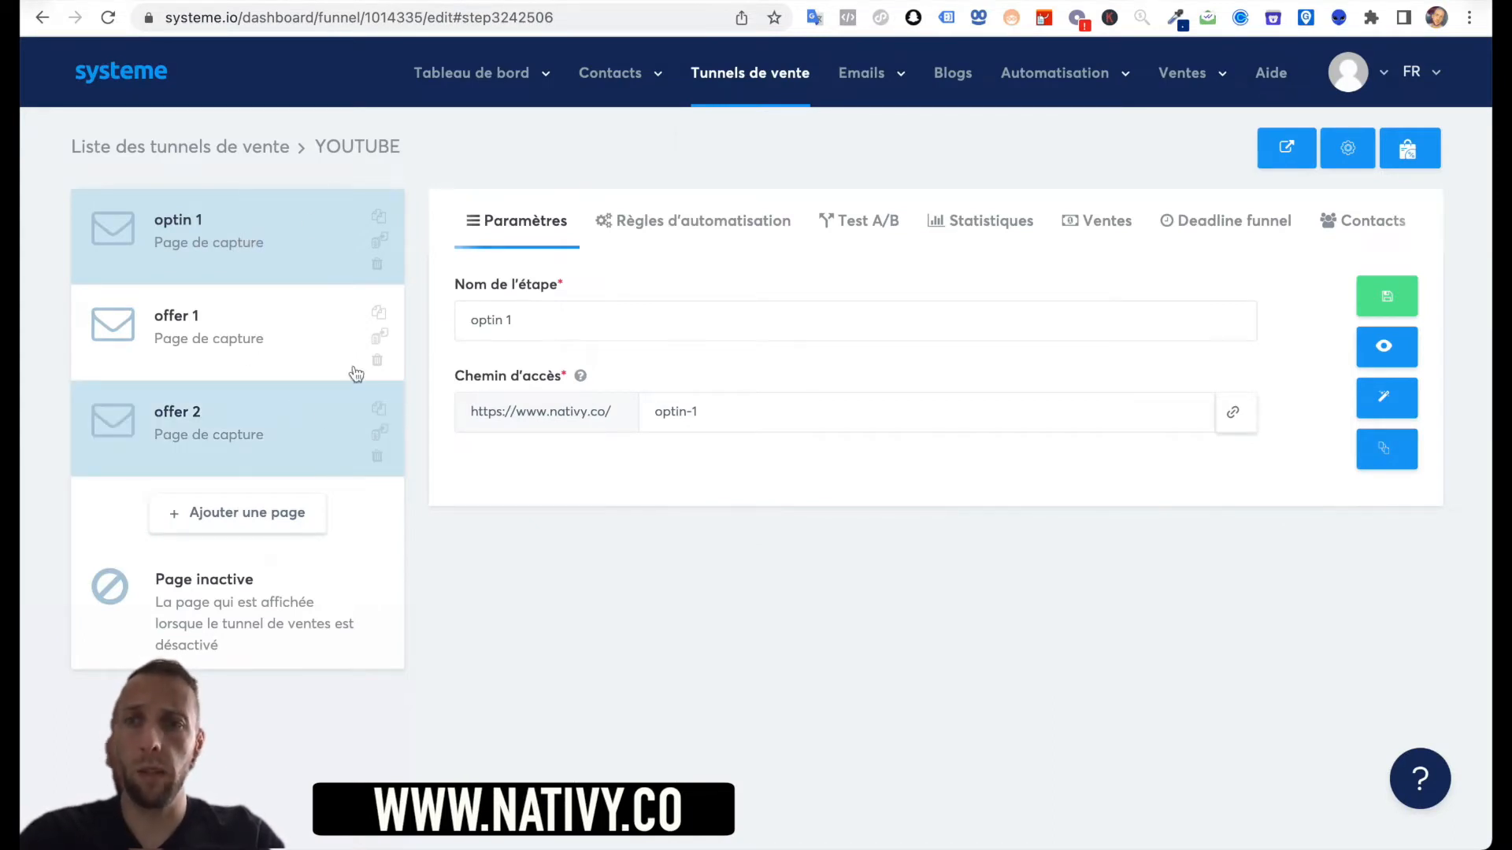
# - Switch to the YOUTUBE funnel in systeme.io, preview the optin 1 page and examine its article layout from start to end
pyautogui.click(1383, 347)
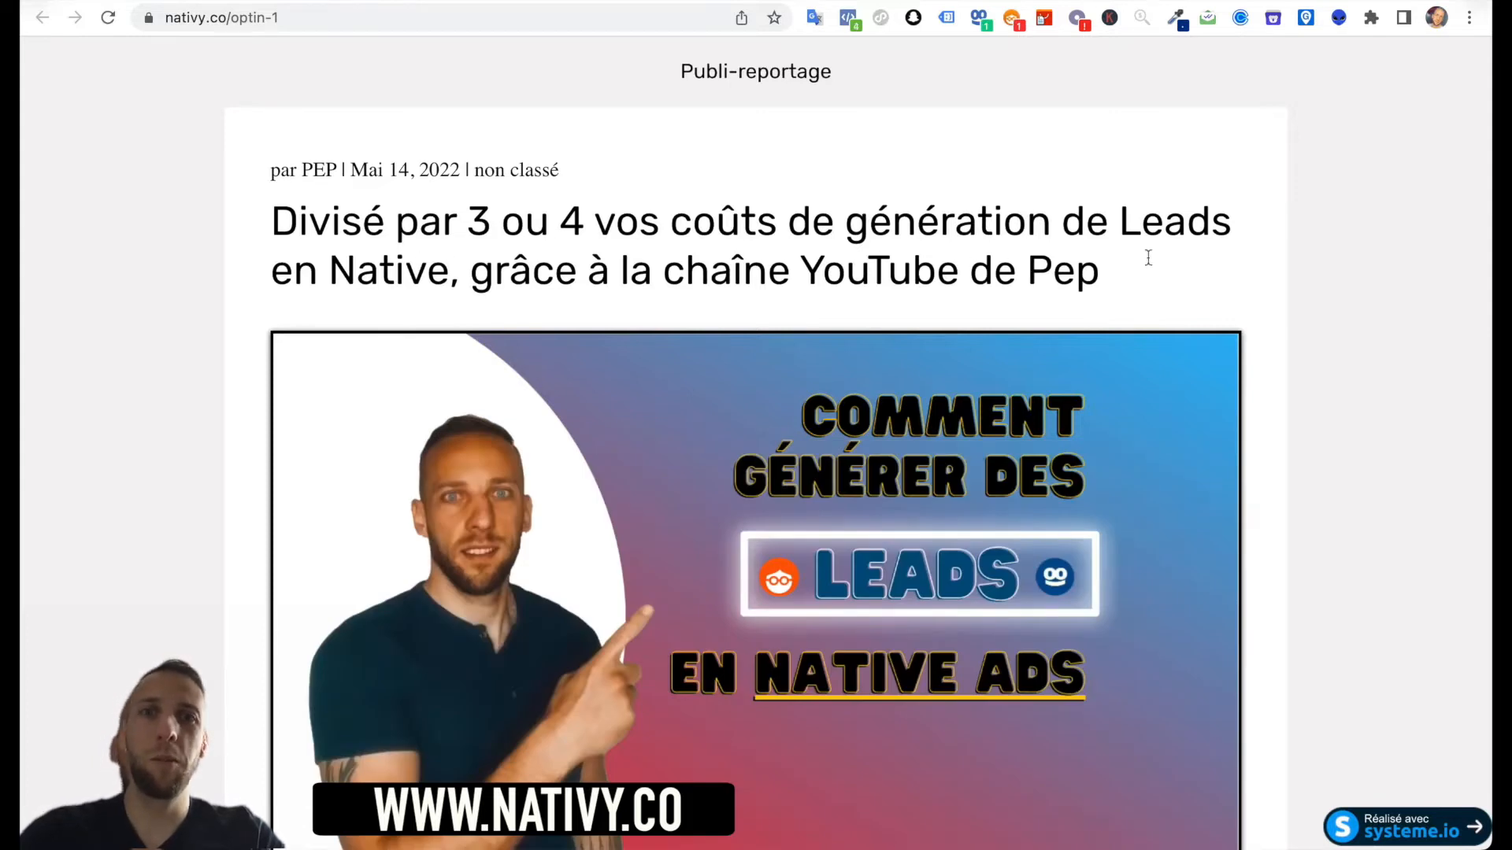
pyautogui.scroll(-2, 1109, 274)
pyautogui.scroll(1, 1110, 278)
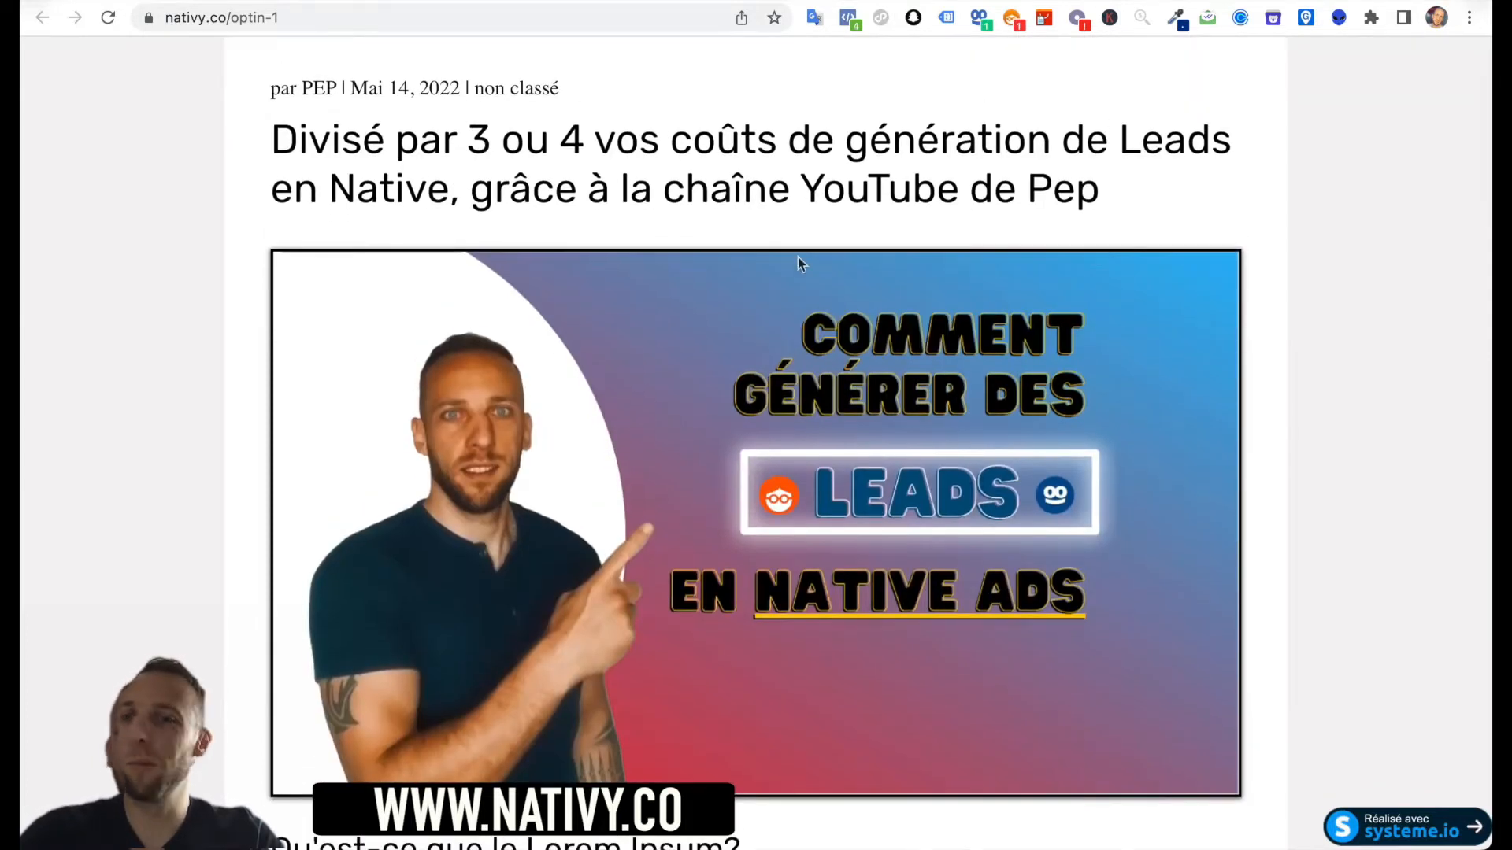
pyautogui.scroll(2, 878, 157)
pyautogui.scroll(-10, 877, 157)
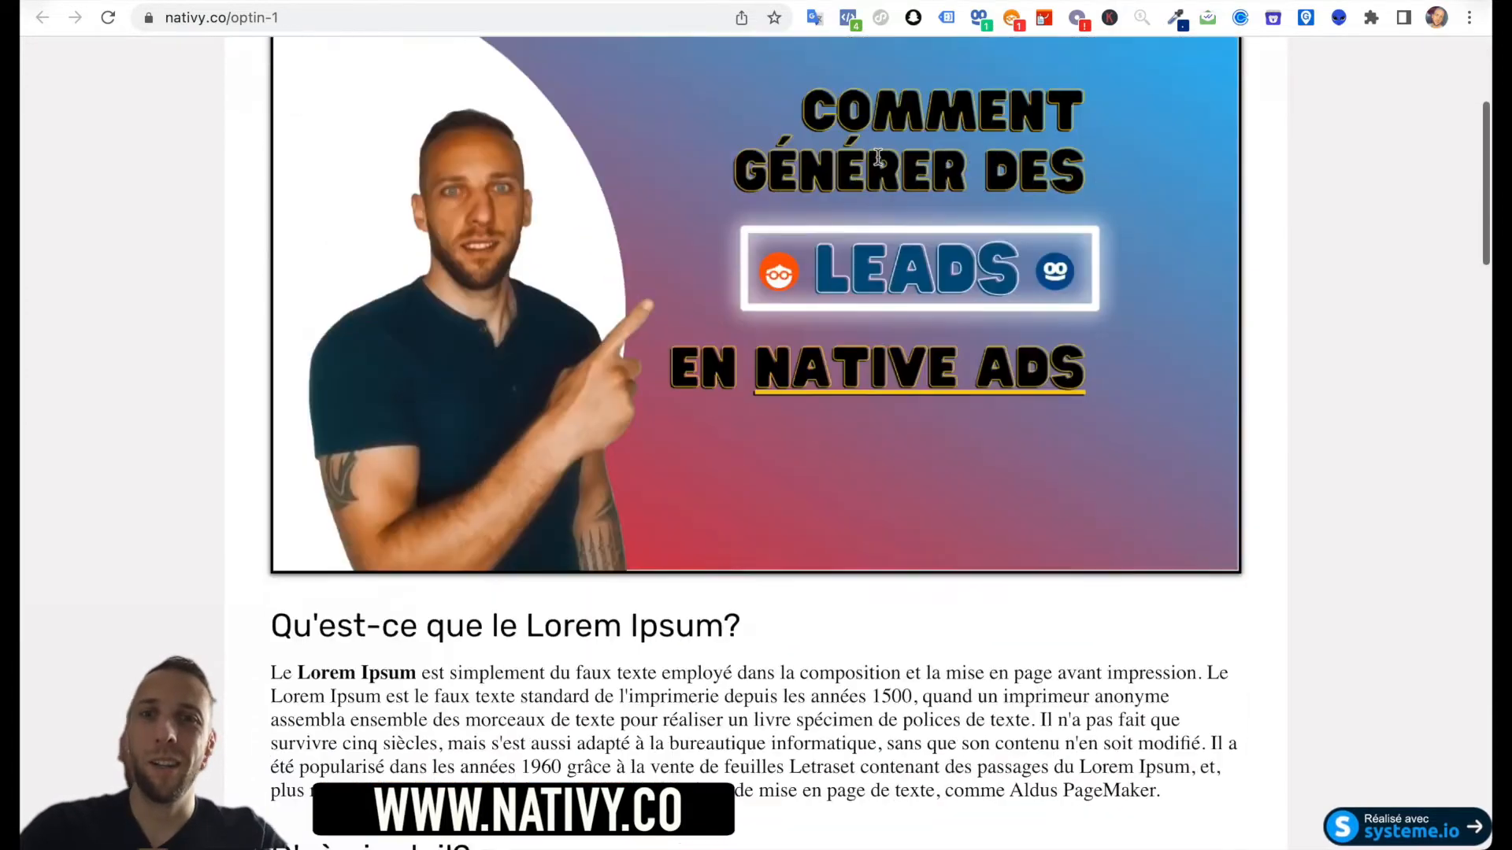
pyautogui.scroll(-10, 811, 413)
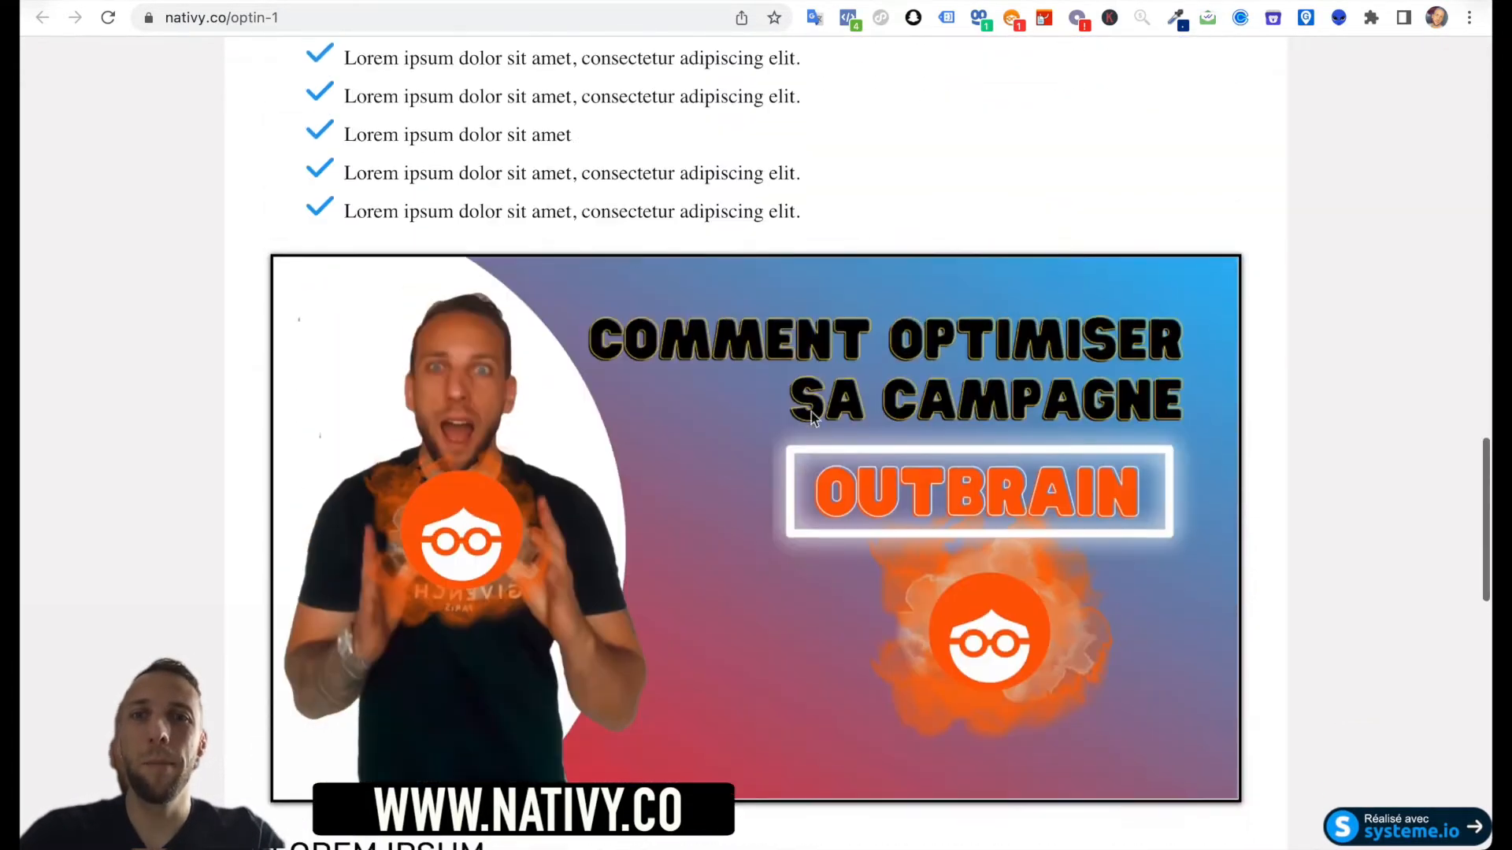
pyautogui.scroll(10, 811, 413)
pyautogui.scroll(-1, 811, 413)
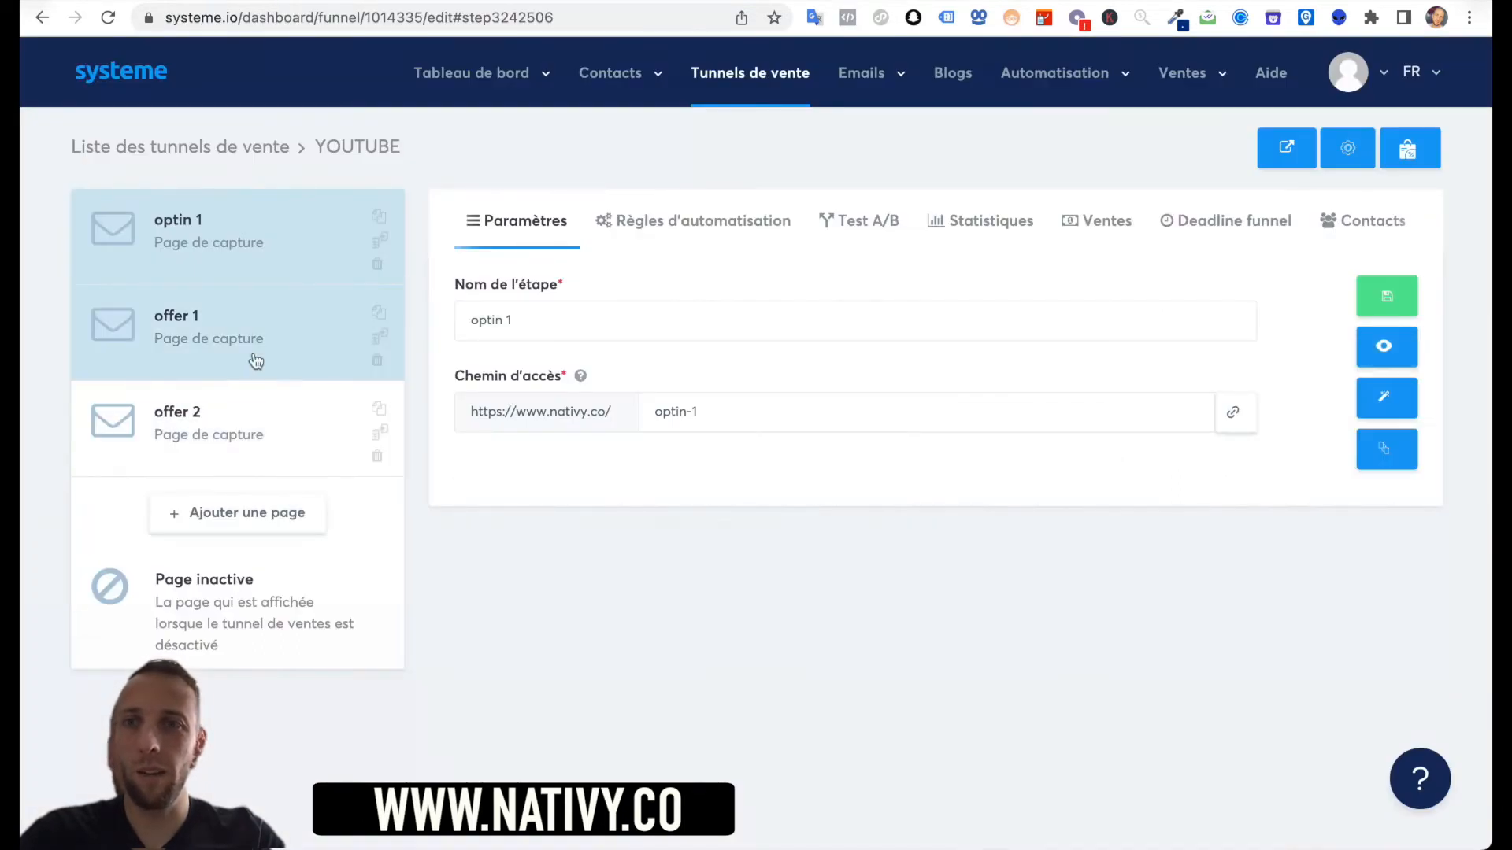
# - Preview the offer 1 page of the funnel, examine its eligibility form and revisit the optin-1 page's audit request section
pyautogui.click(268, 346)
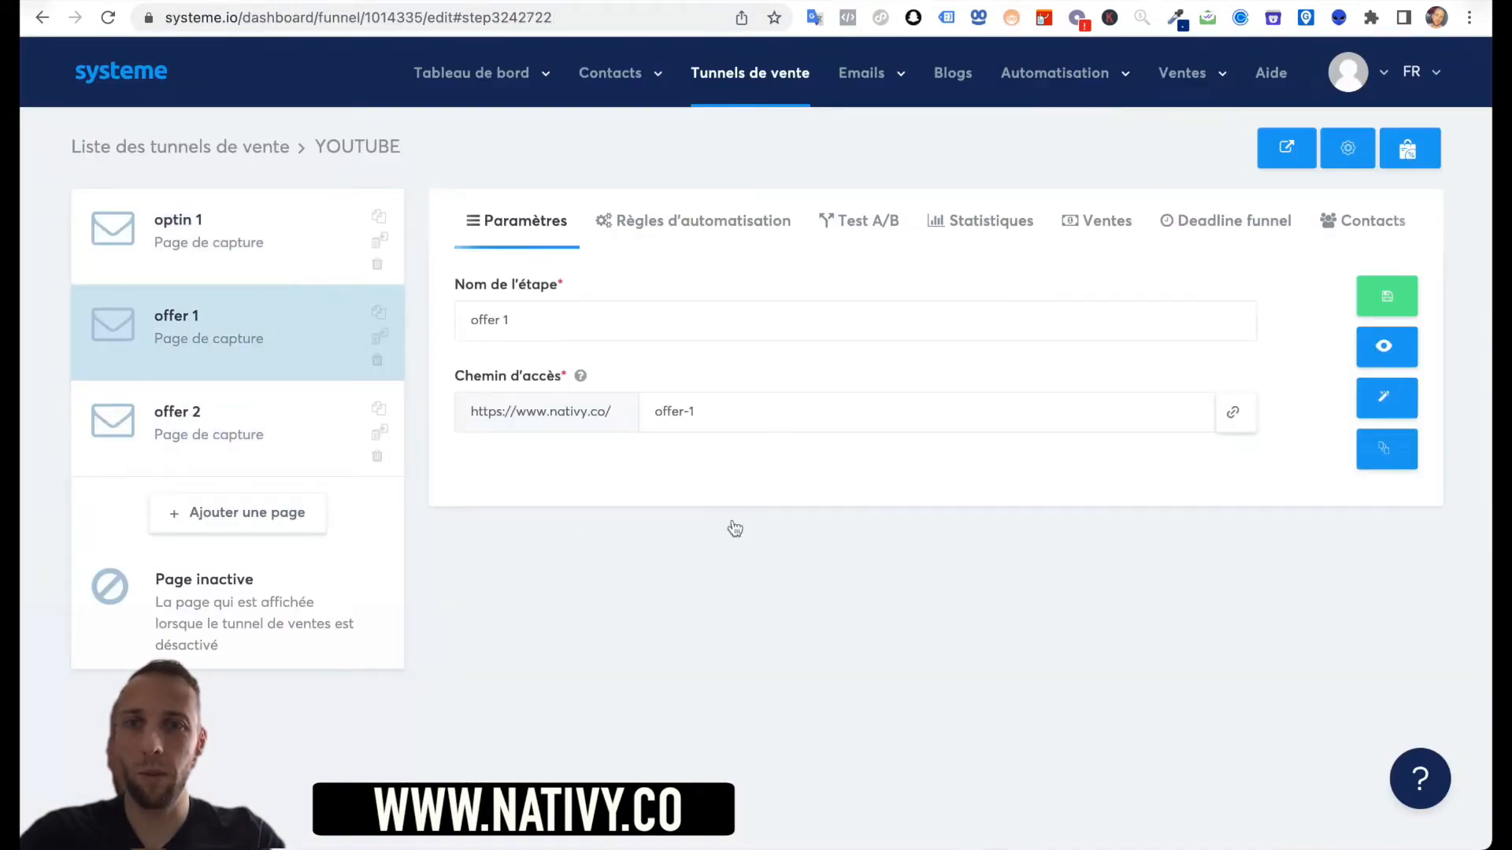
pyautogui.click(1373, 363)
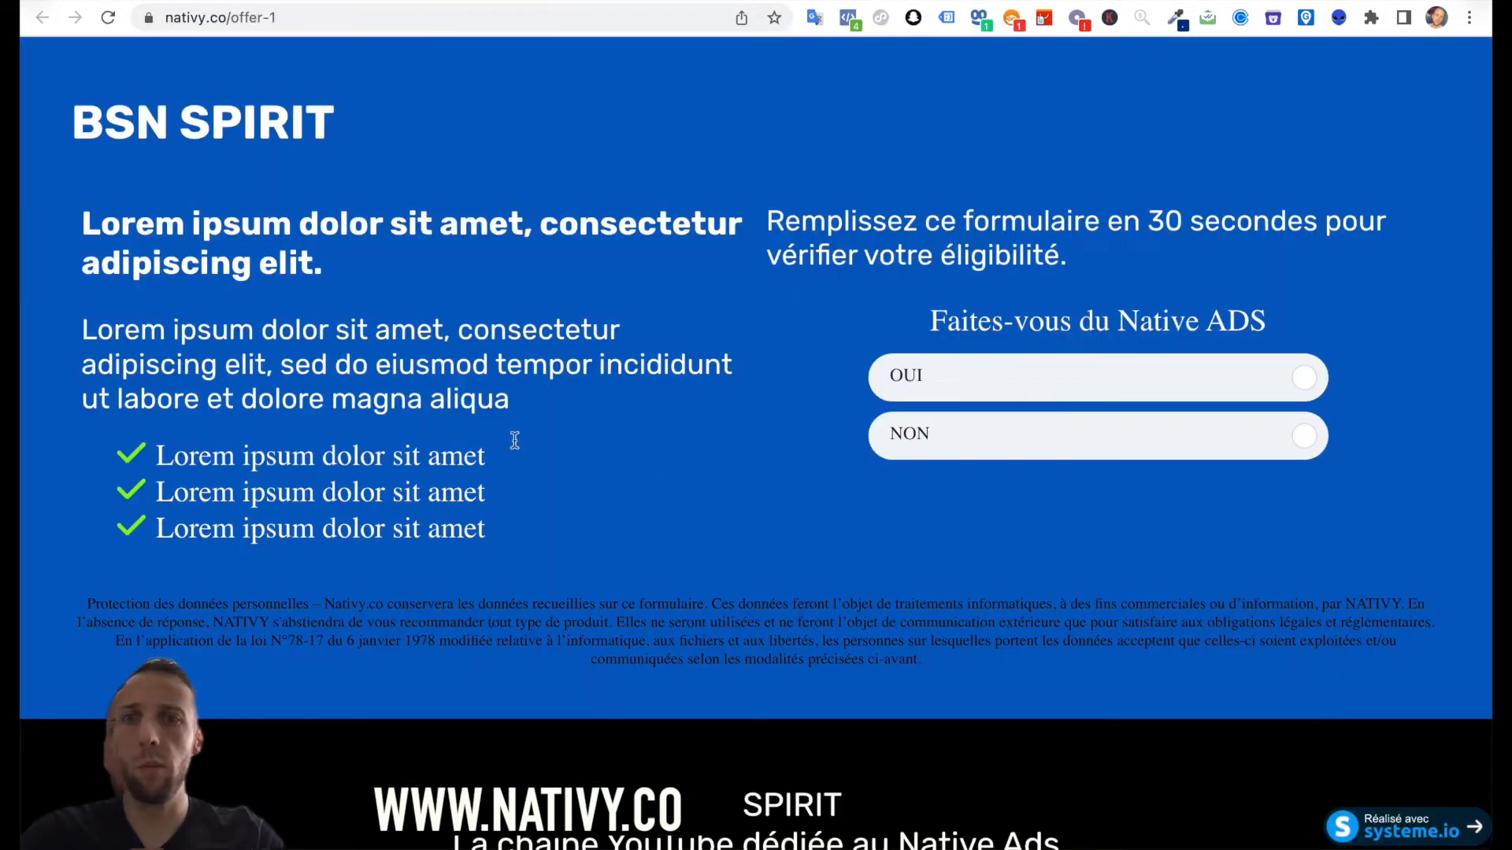
pyautogui.scroll(-3, 636, 550)
pyautogui.scroll(3, 636, 550)
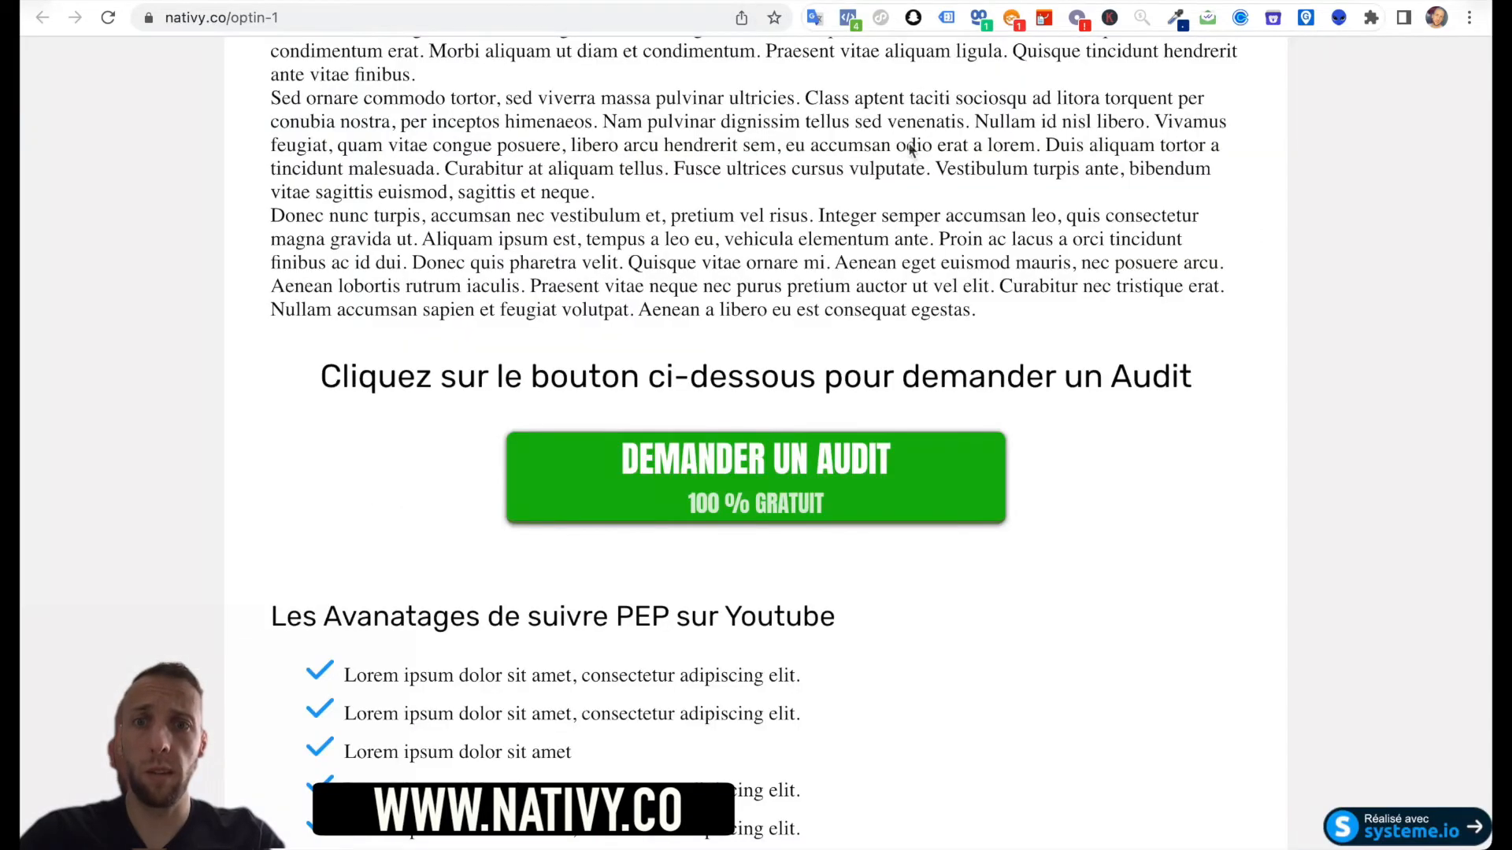
pyautogui.scroll(15, 911, 149)
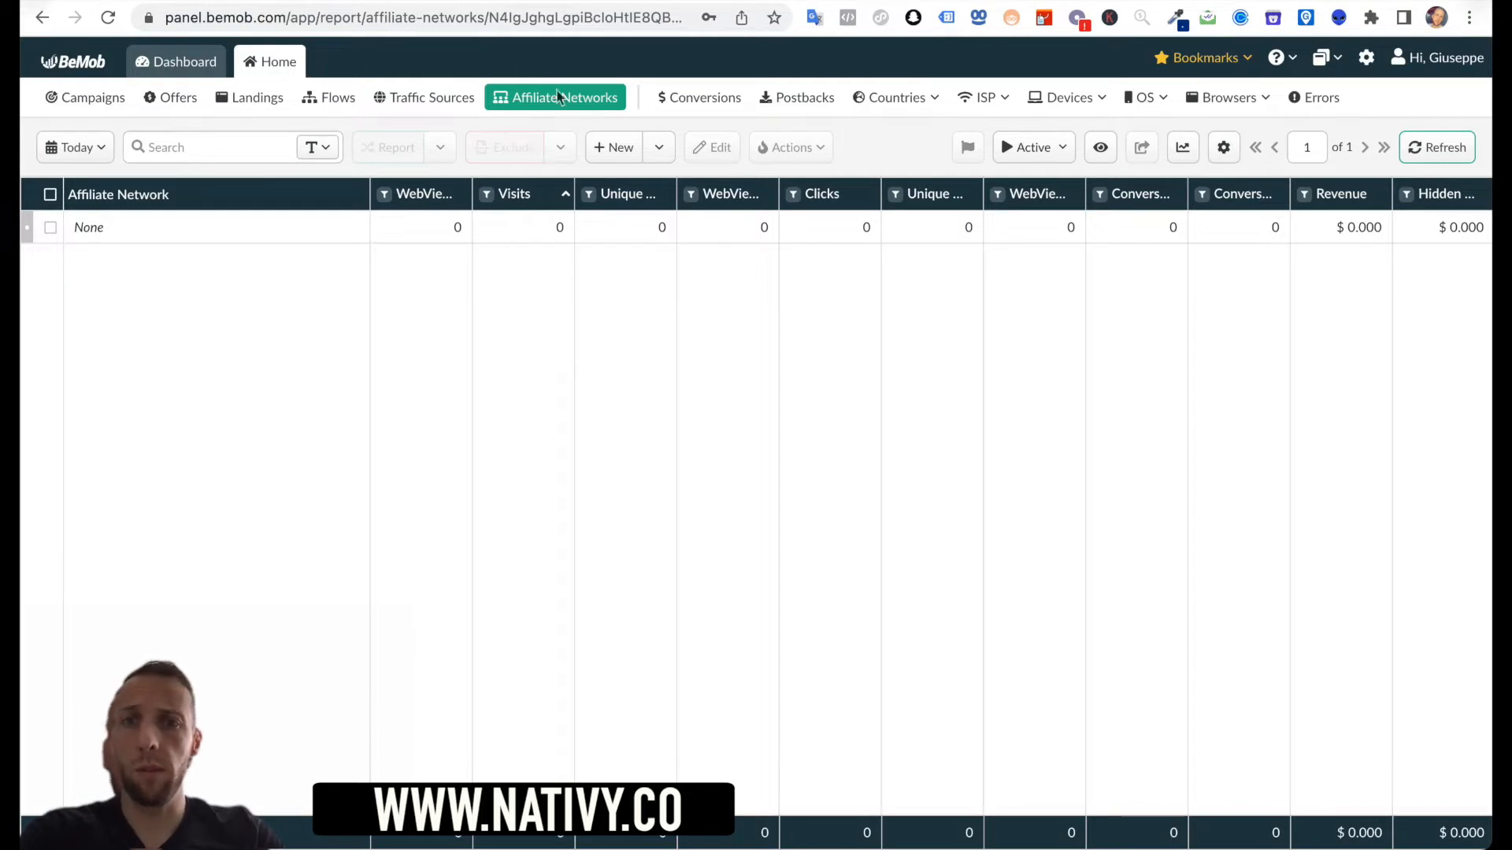
# - Return to the BeMob panel, show the traffic sources and open the templates for creating a new one
pyautogui.click(430, 89)
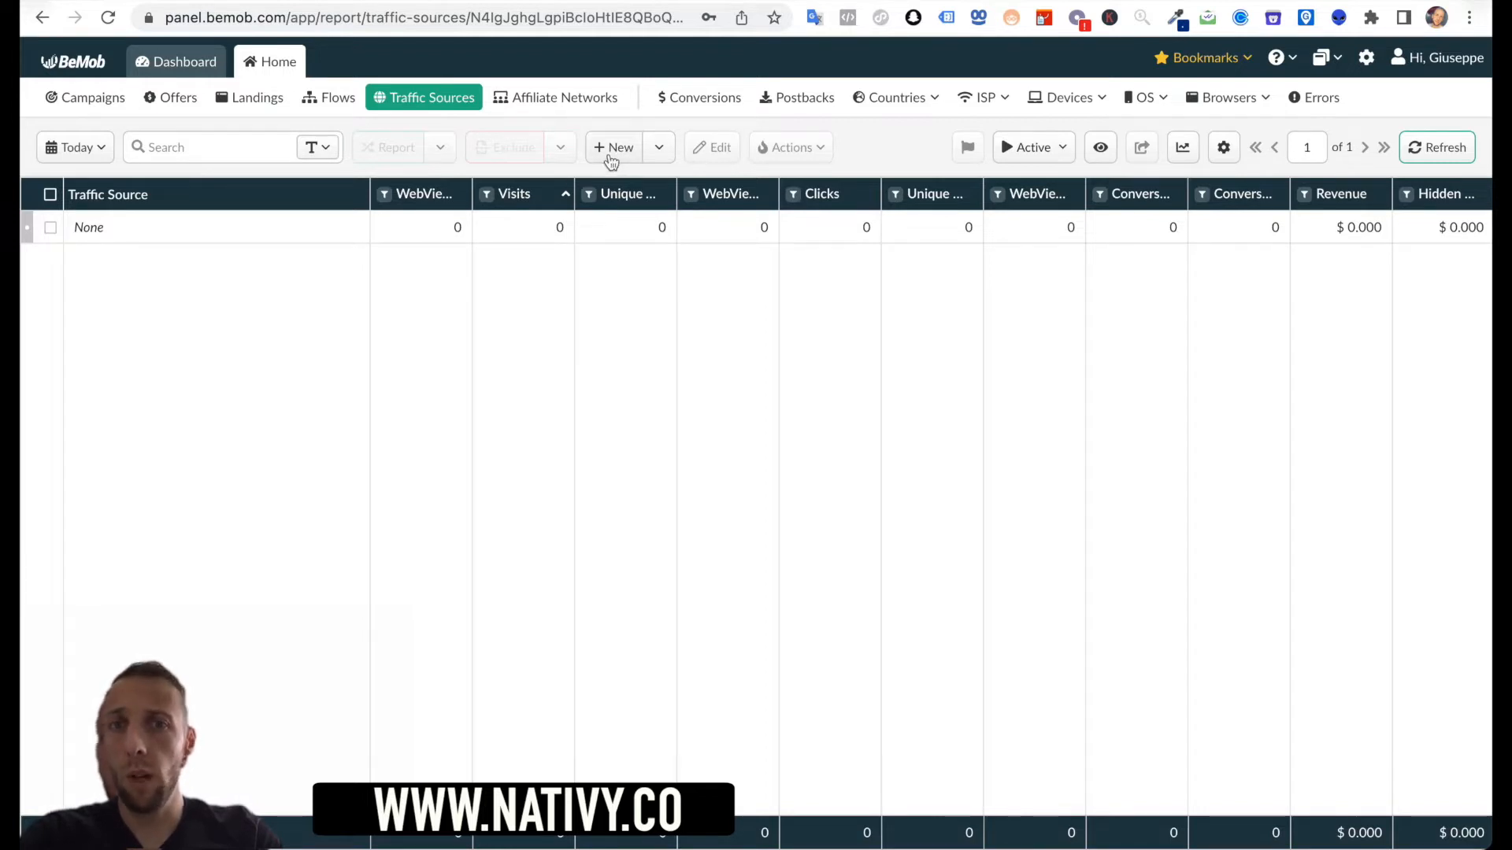
pyautogui.click(660, 149)
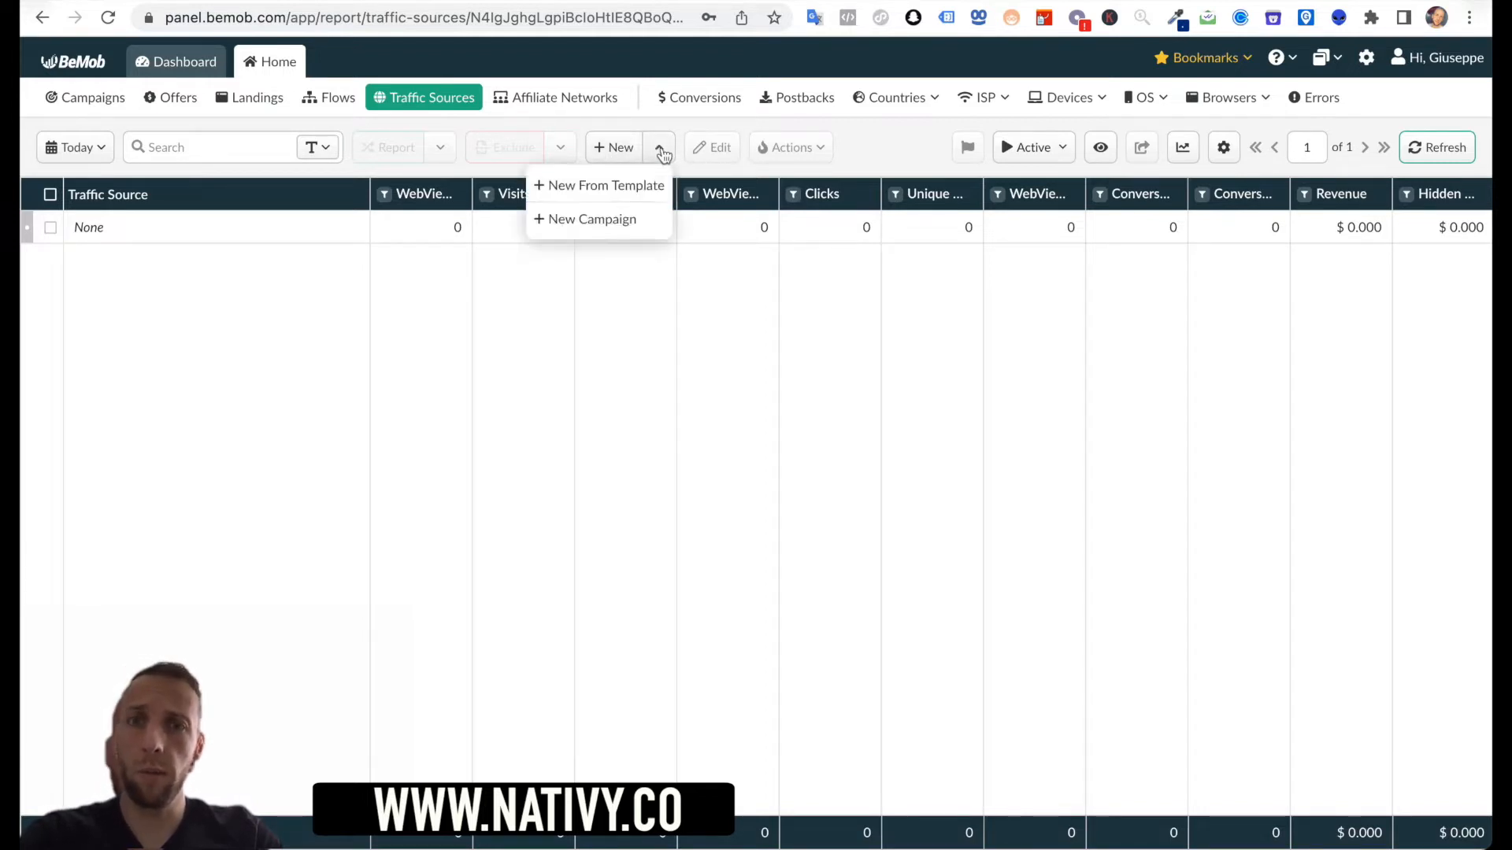
pyautogui.click(636, 183)
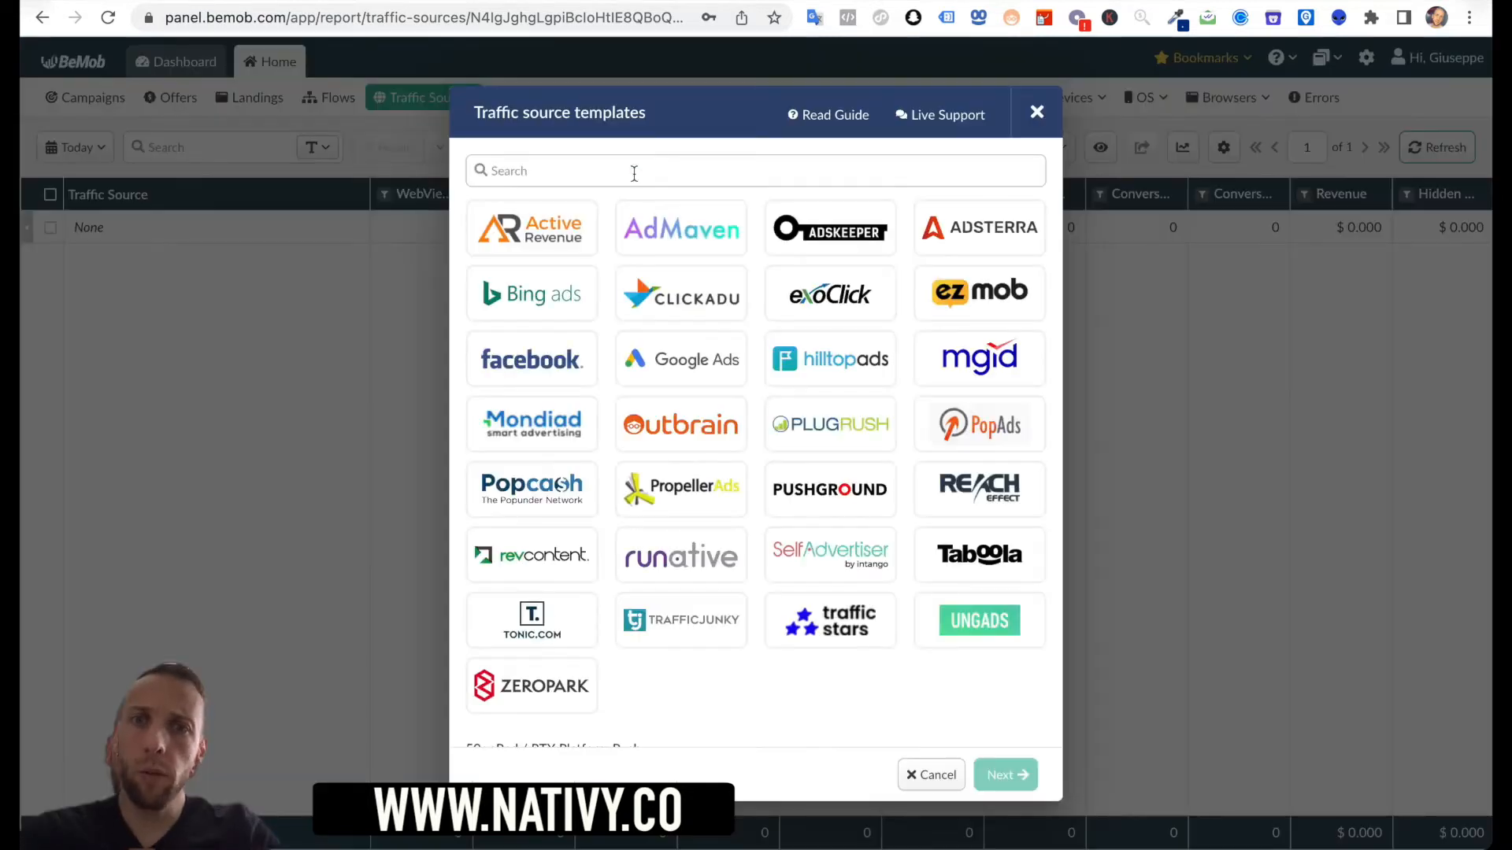
# - Look through the traffic source templates and start a new traffic source from the Taboola template
pyautogui.scroll(-10, 849, 543)
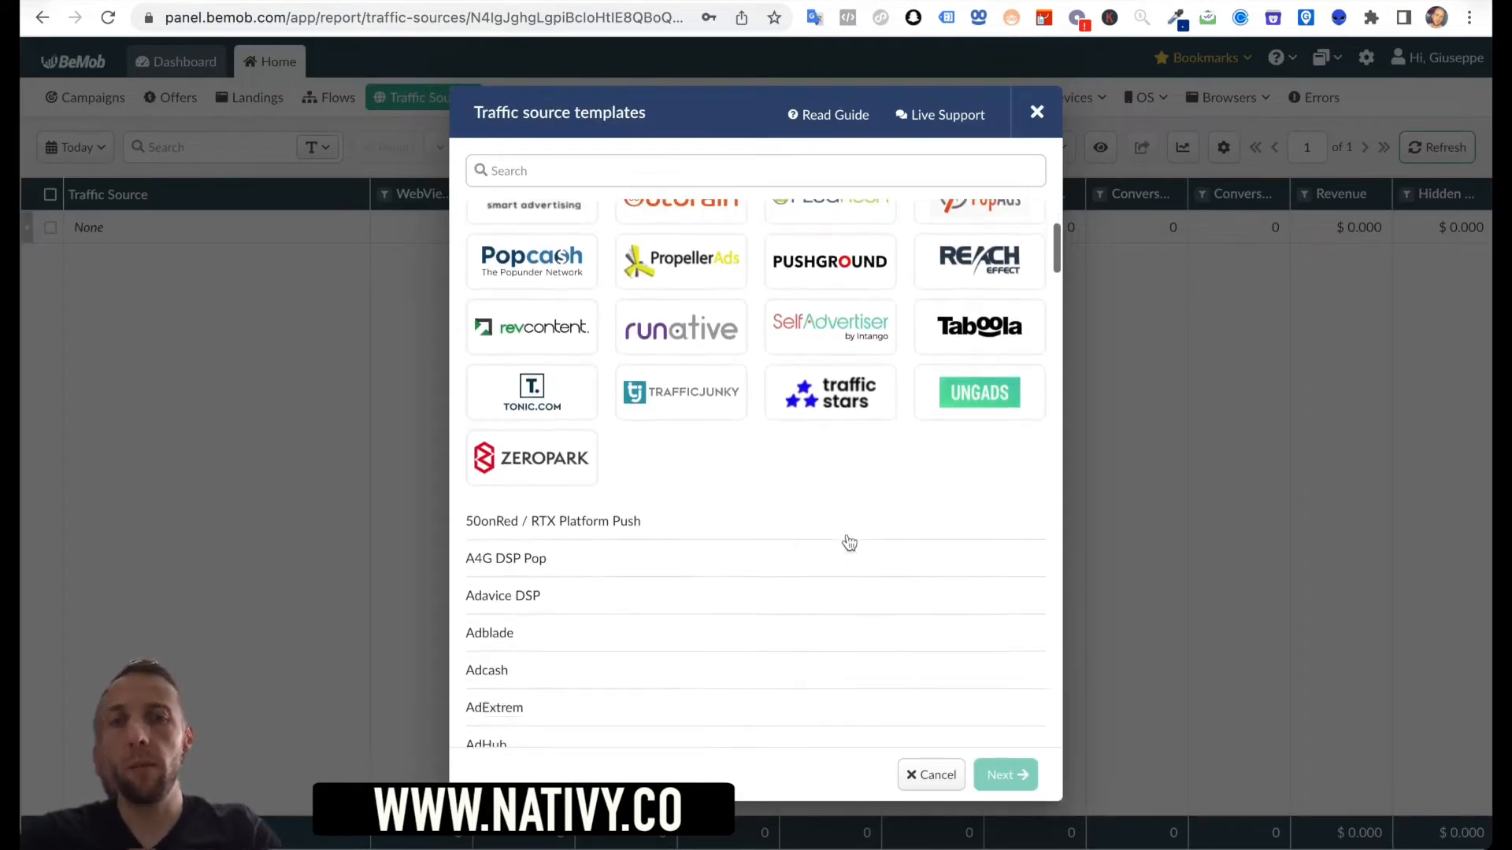
pyautogui.scroll(-15, 849, 543)
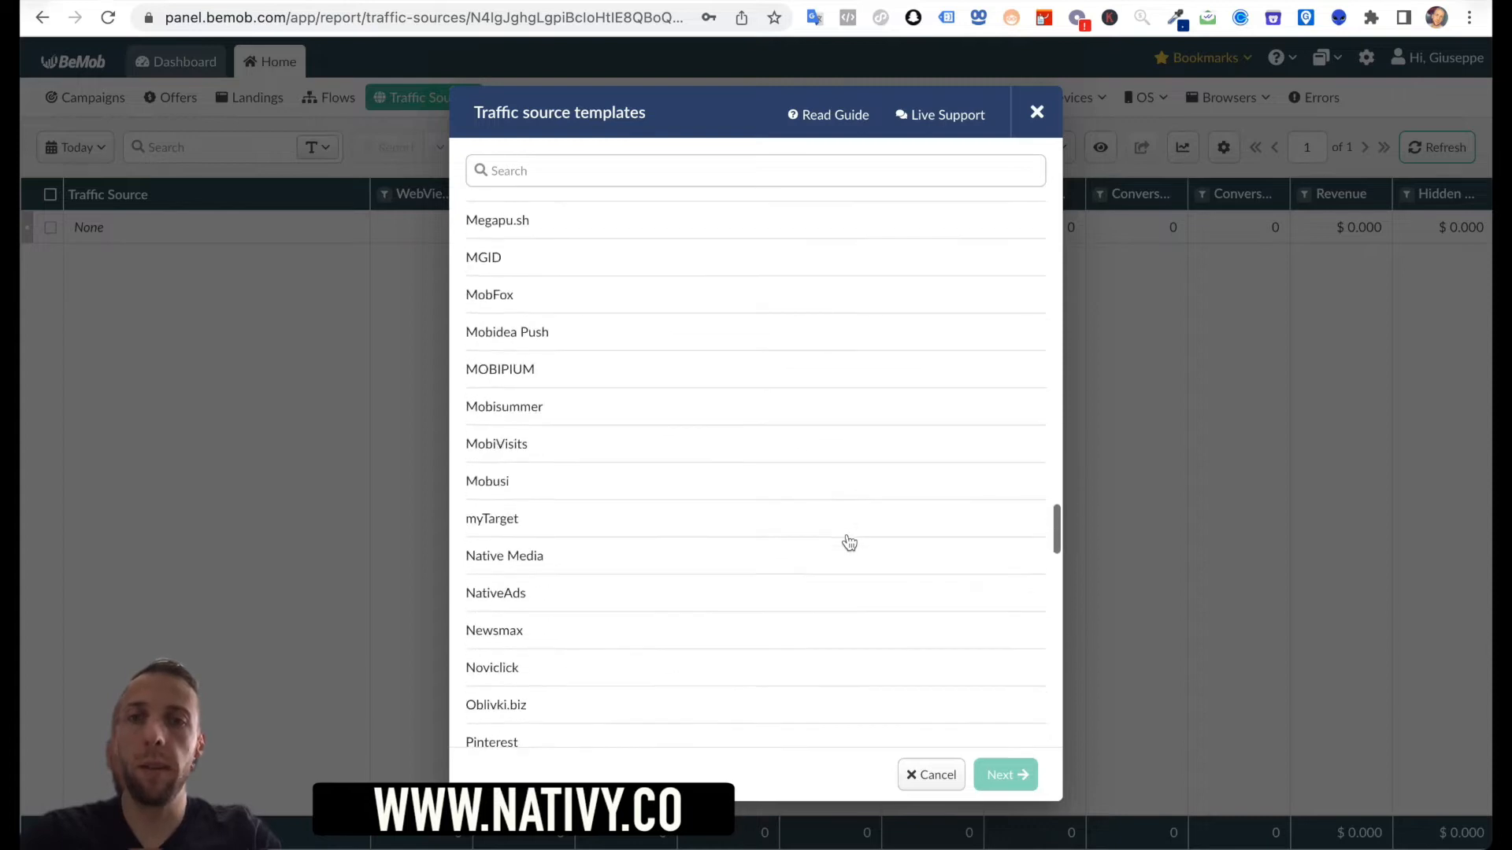
pyautogui.scroll(-5, 849, 544)
pyautogui.scroll(20, 848, 543)
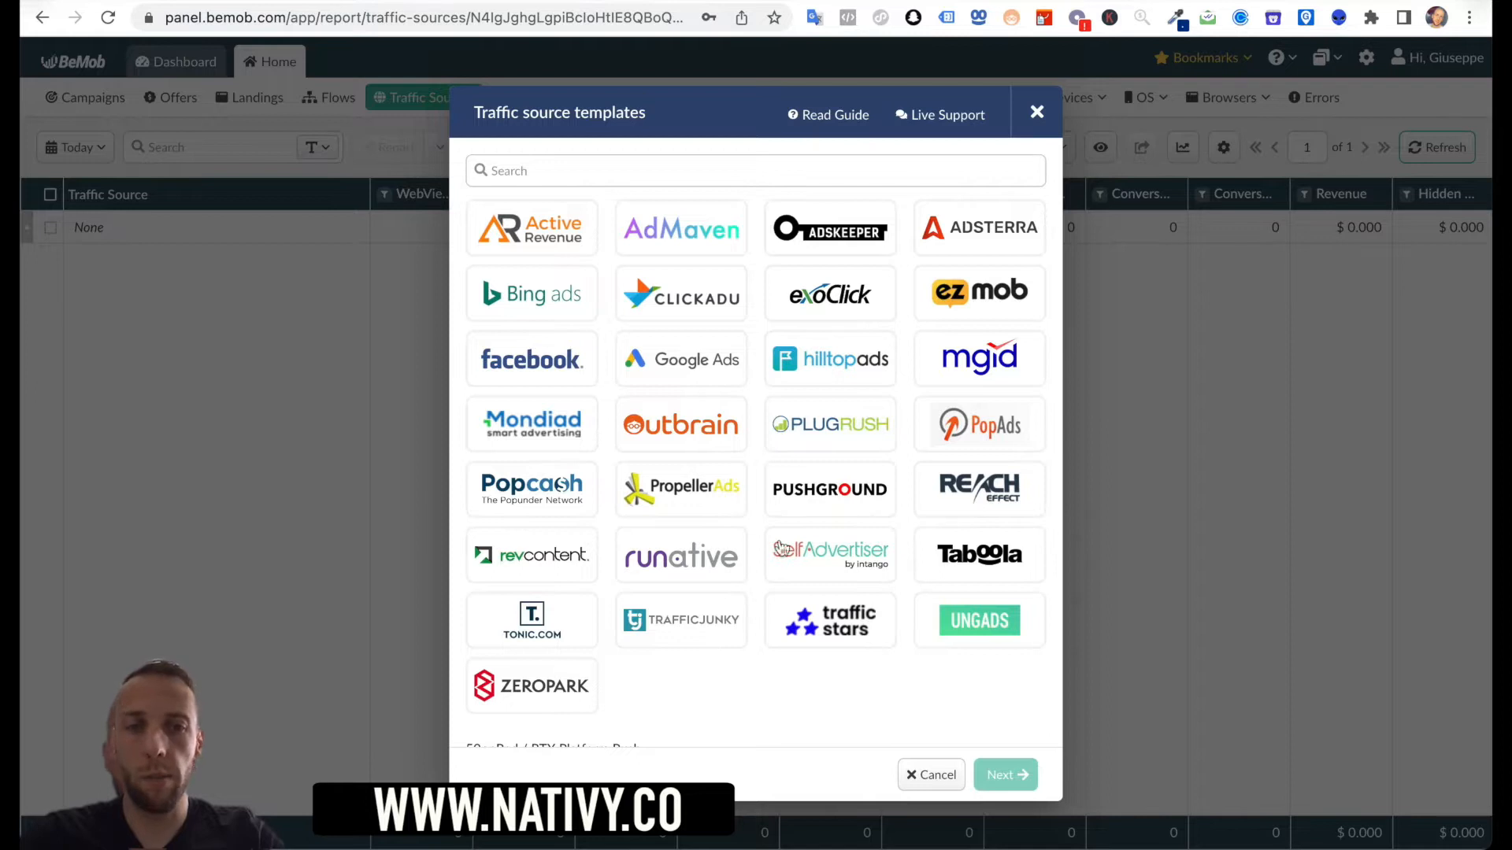
pyautogui.scroll(-10, 780, 549)
pyautogui.scroll(15, 776, 546)
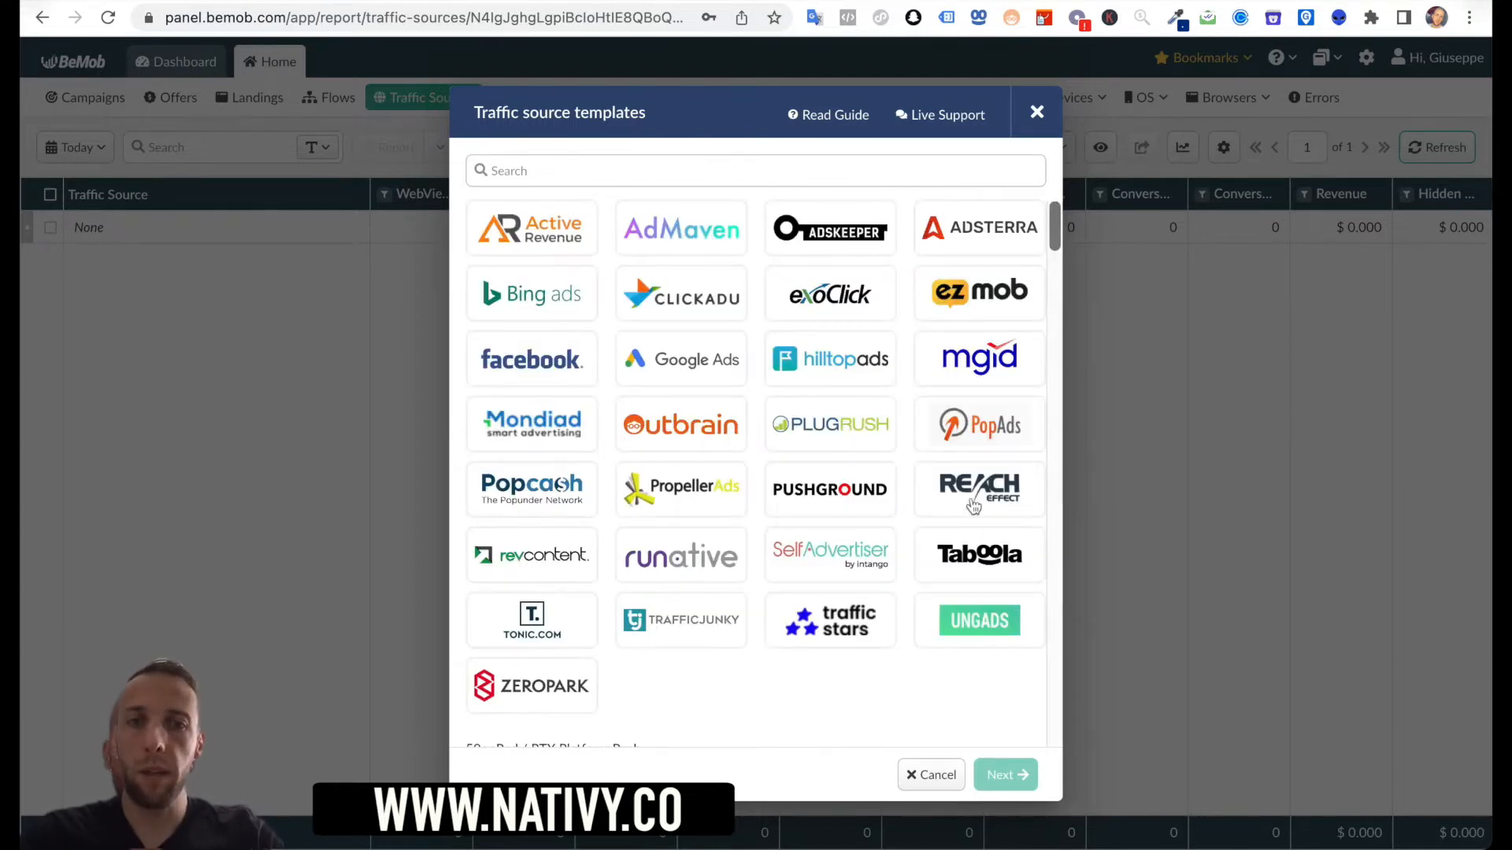
pyautogui.click(976, 555)
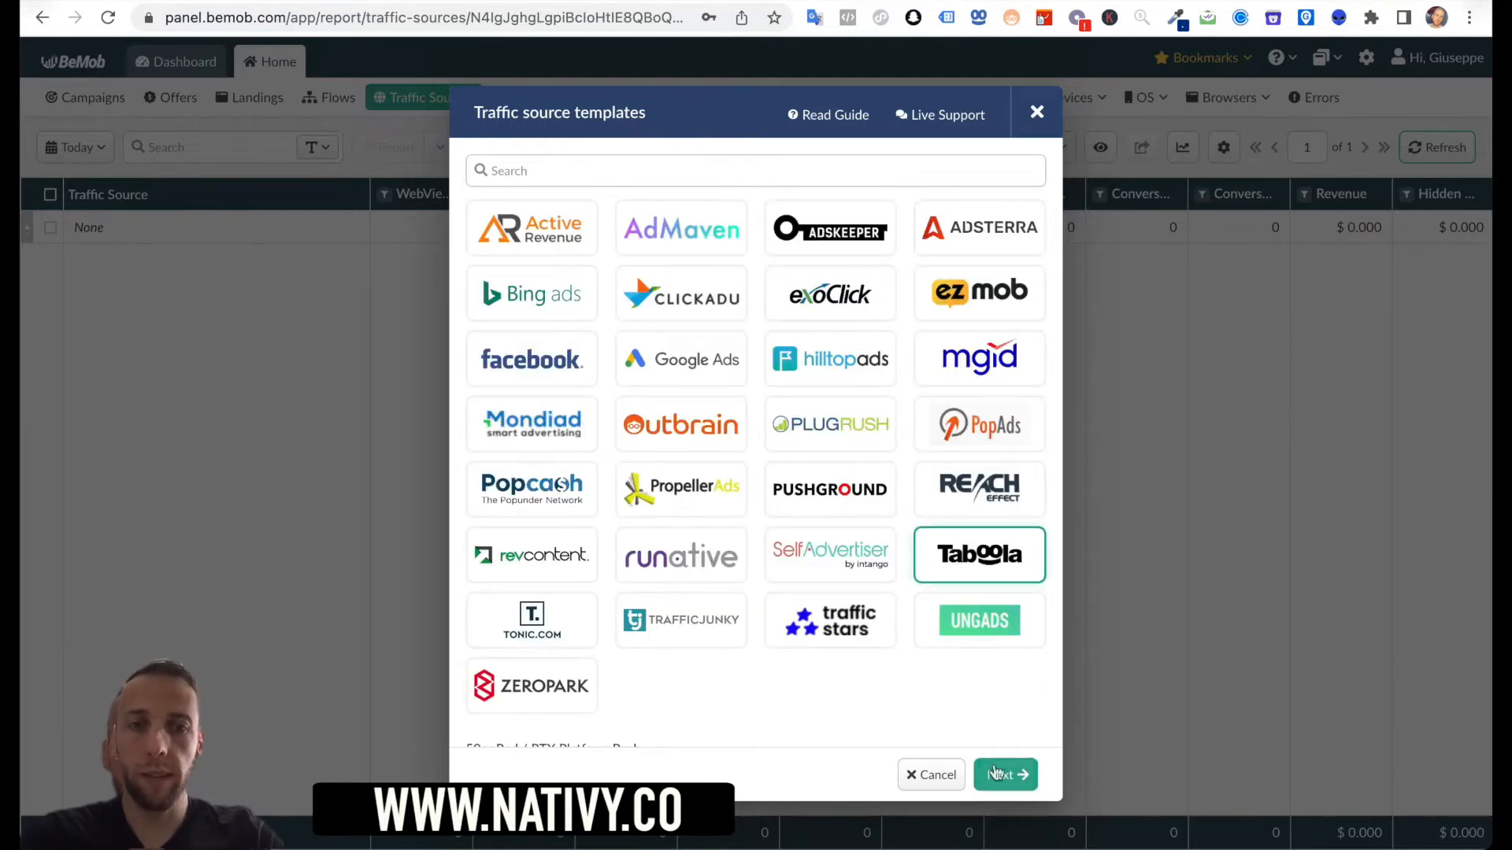
pyautogui.click(996, 774)
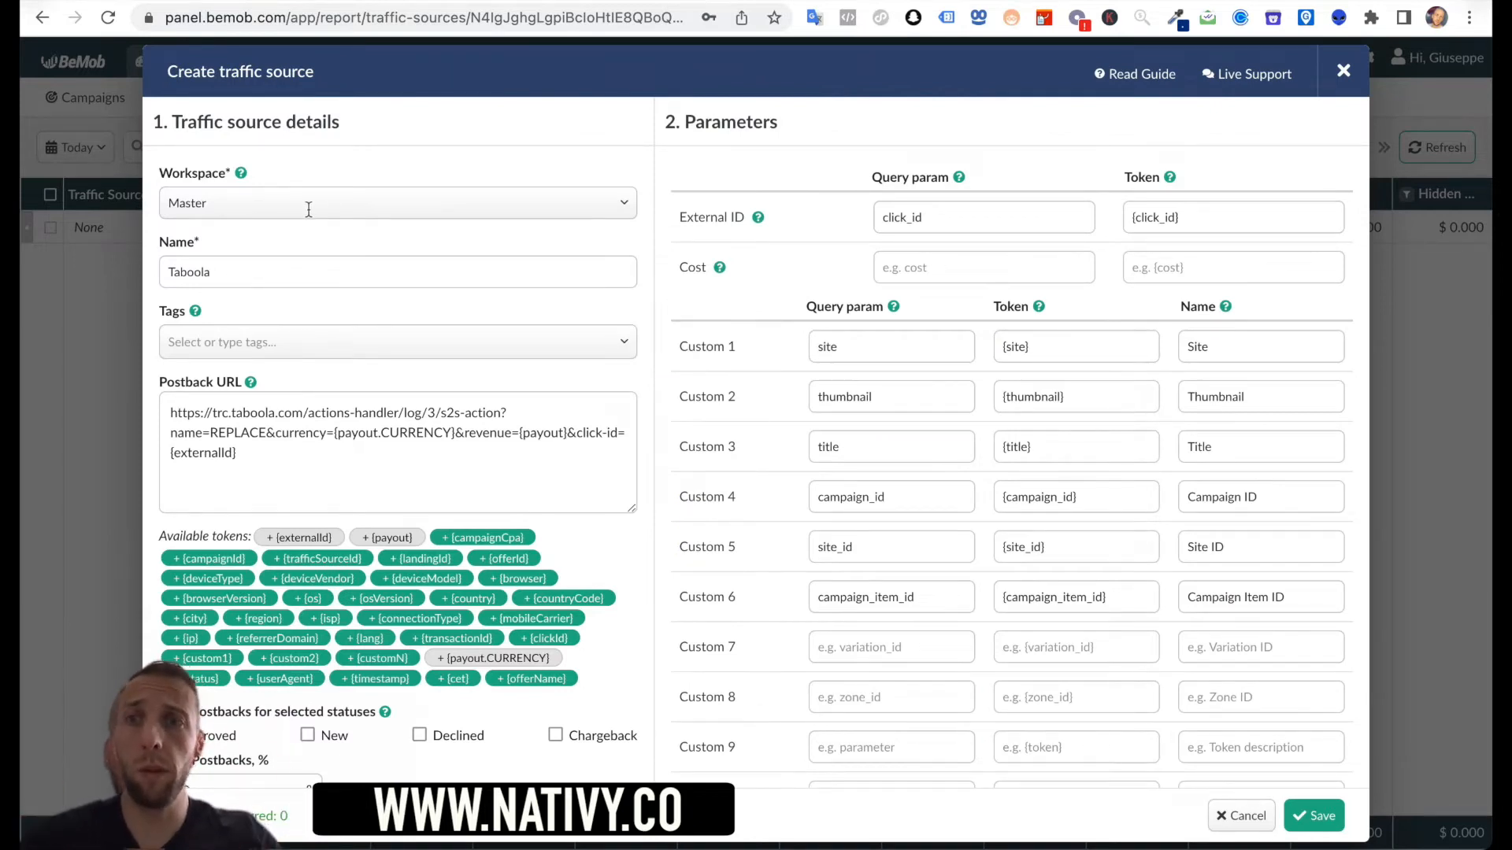
# - Examine the workspace, name and tags settings of the new Taboola traffic source
pyautogui.click(289, 212)
pyautogui.click(441, 135)
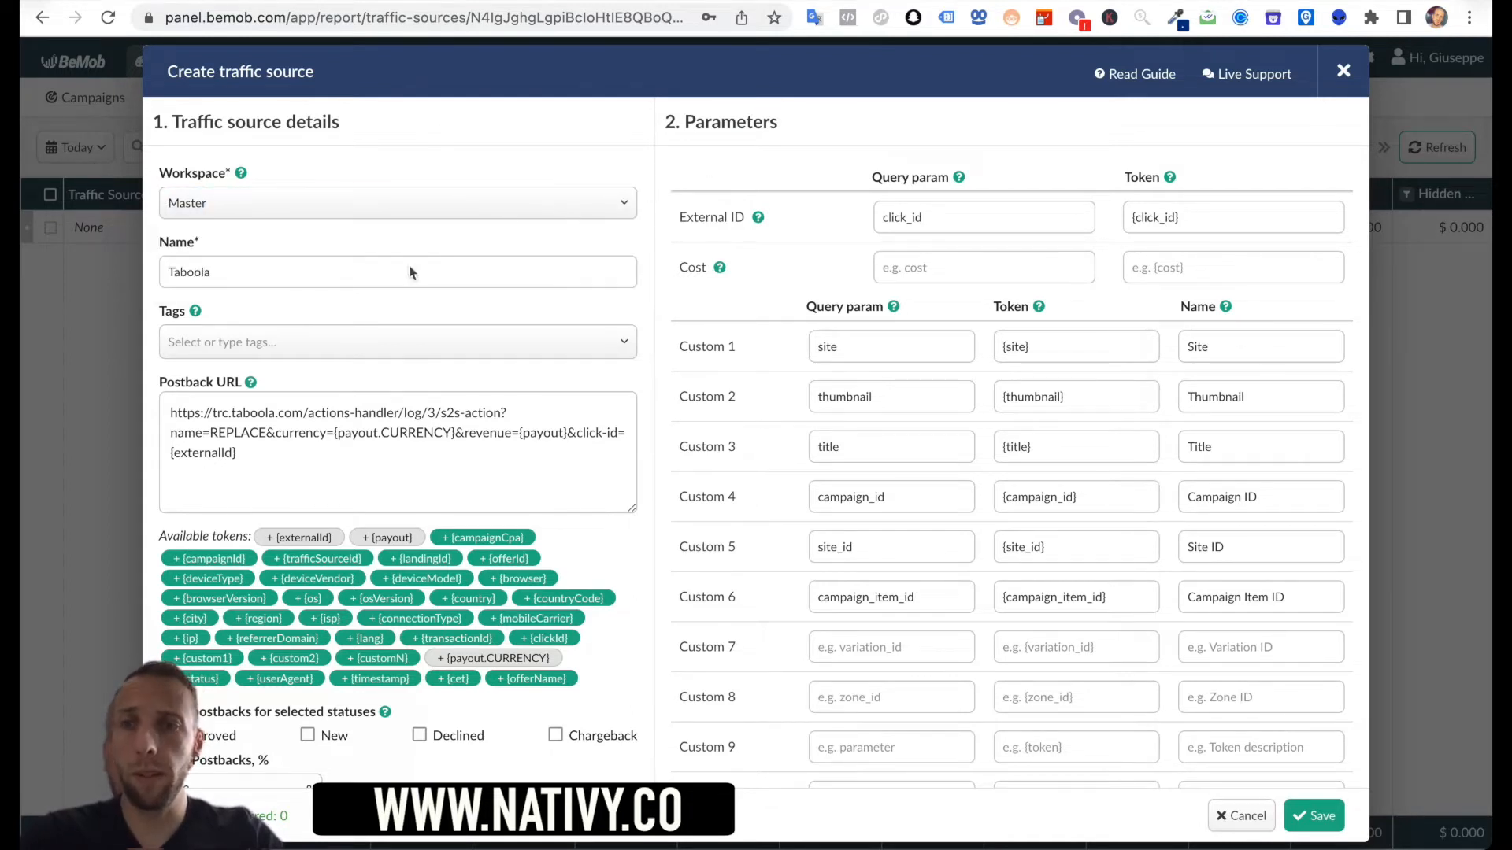
pyautogui.click(368, 285)
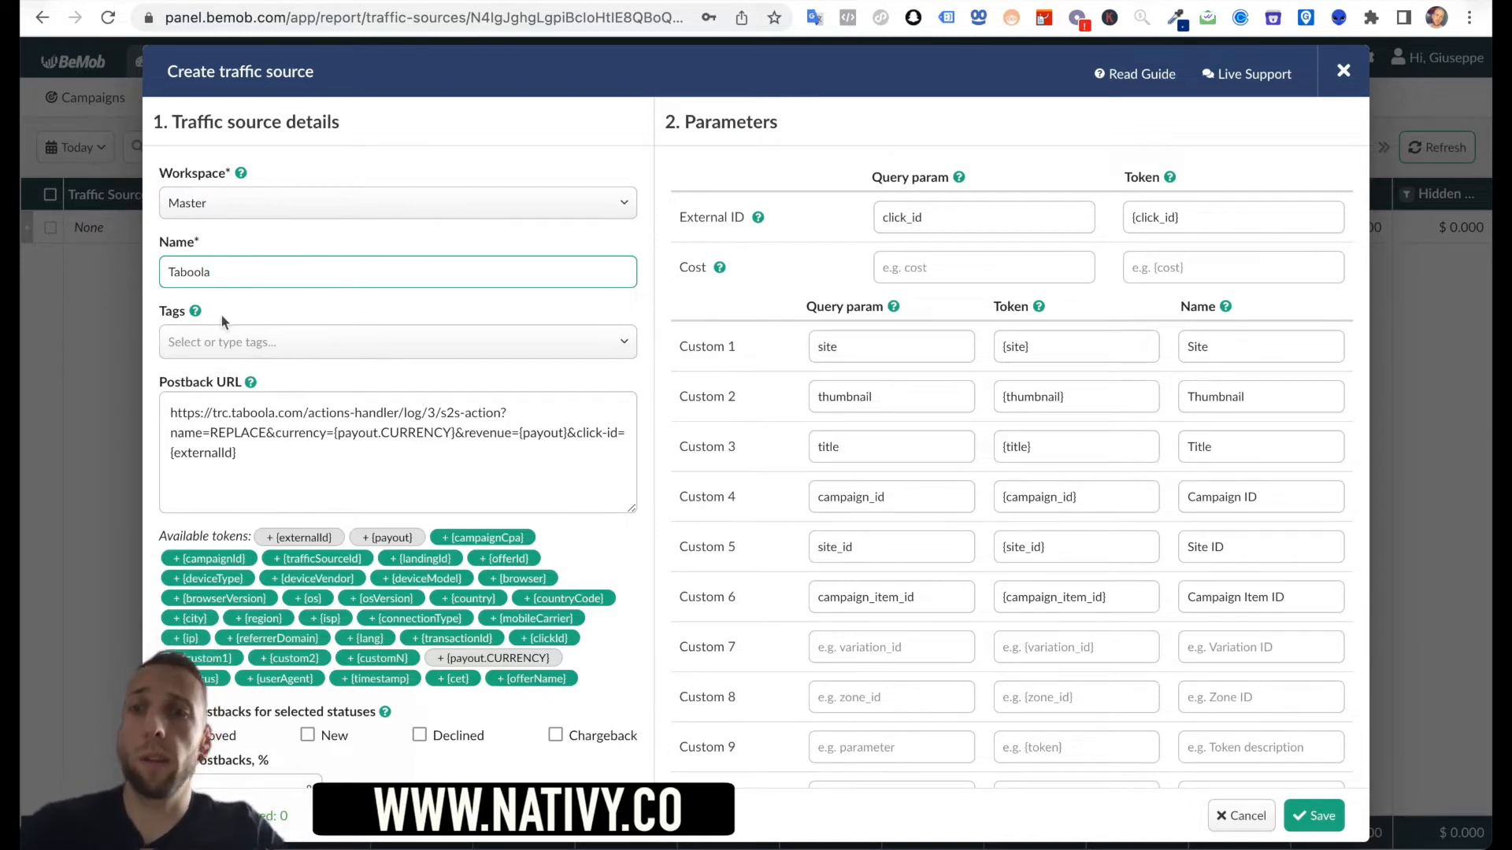
pyautogui.click(359, 340)
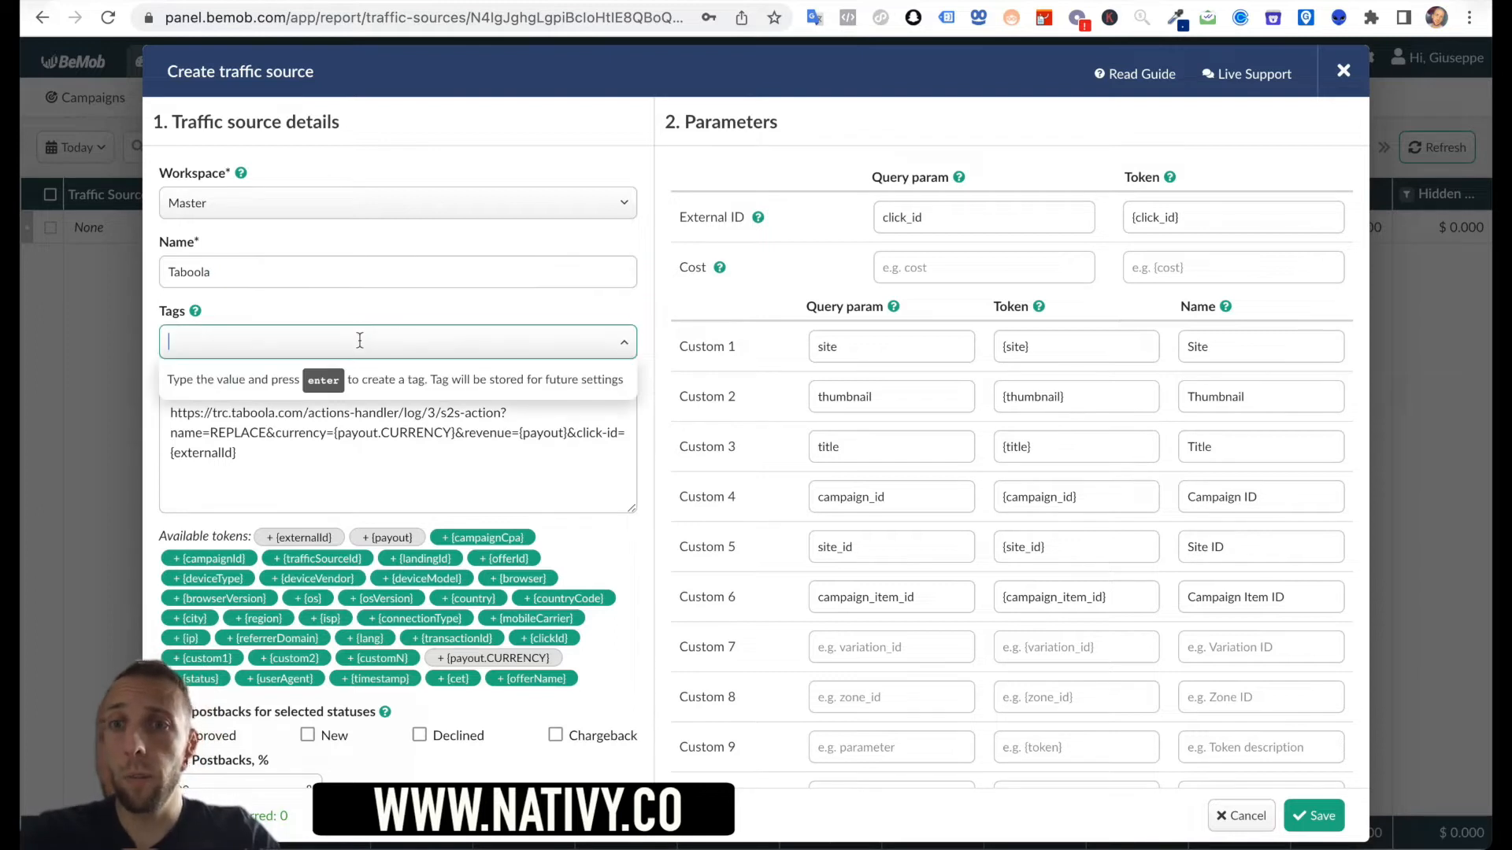
pyautogui.click(419, 313)
# - Review the Taboola traffic source's postback URL, available tokens, postback statuses and custom parameters
pyautogui.scroll(-1, 540, 342)
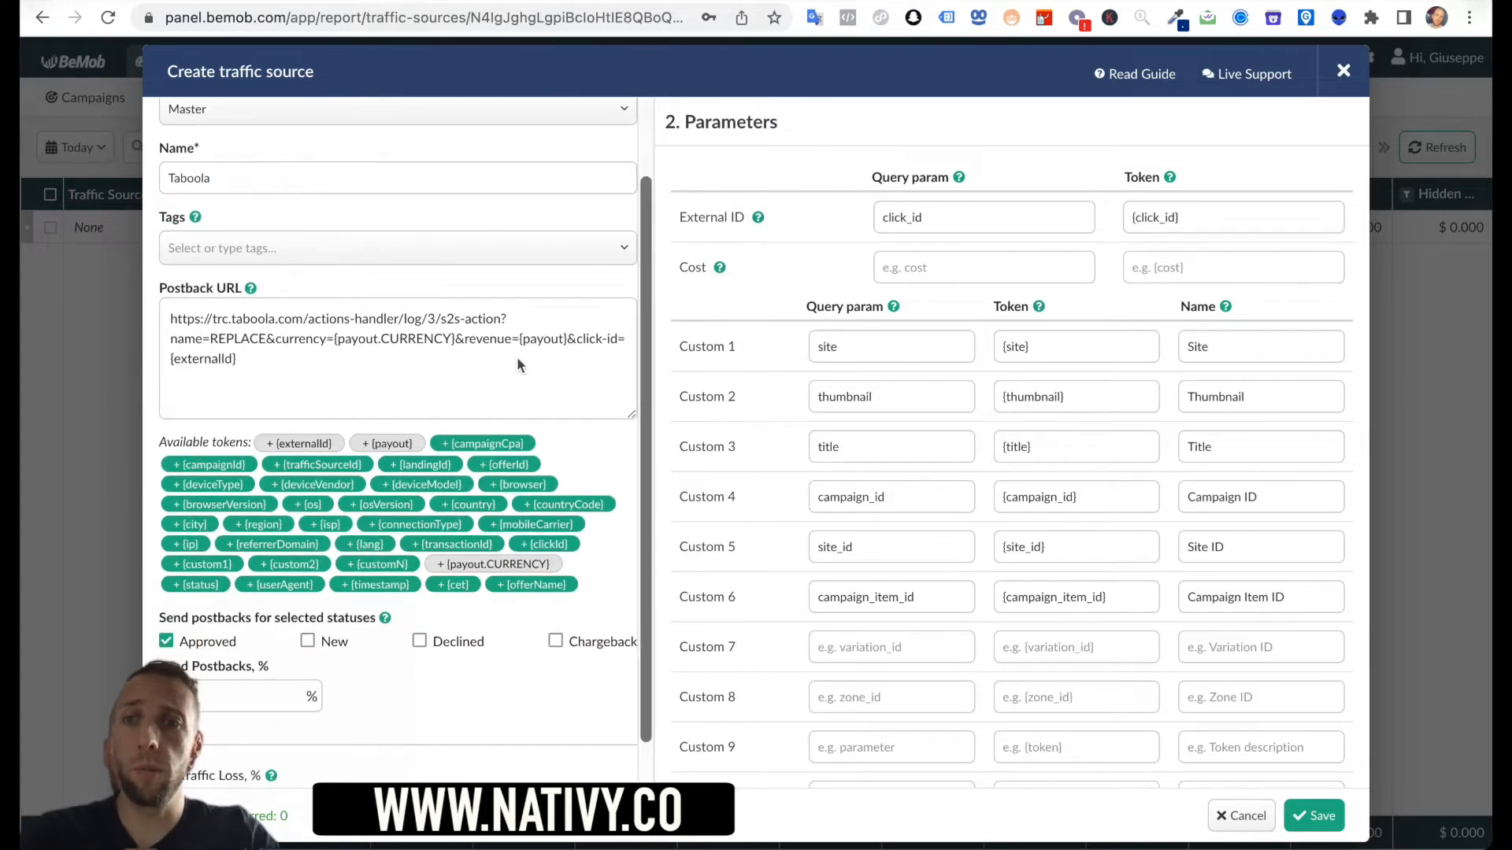
pyautogui.scroll(-1, 706, 510)
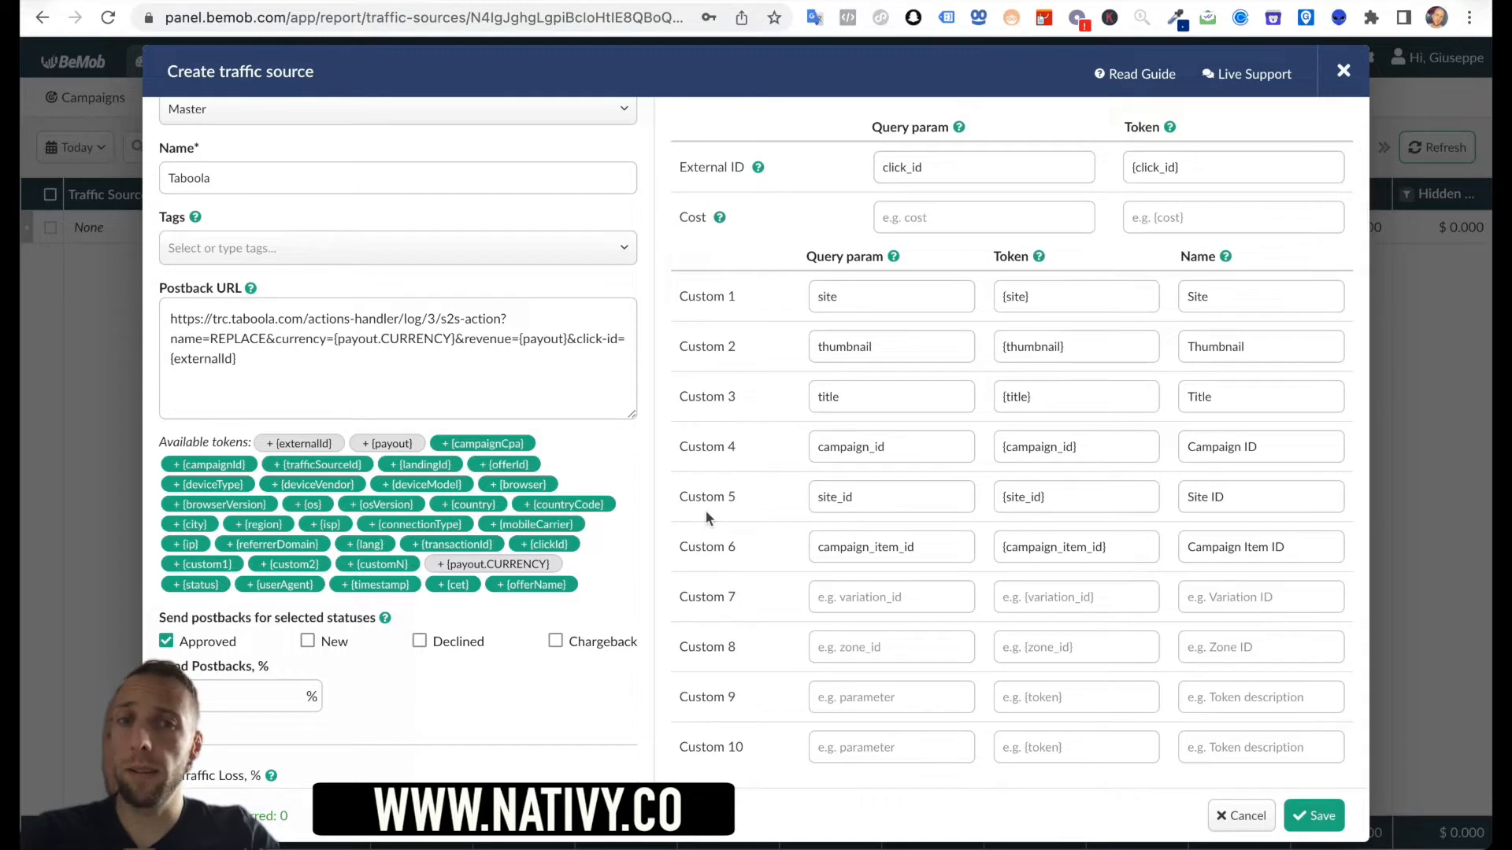
pyautogui.scroll(1, 369, 476)
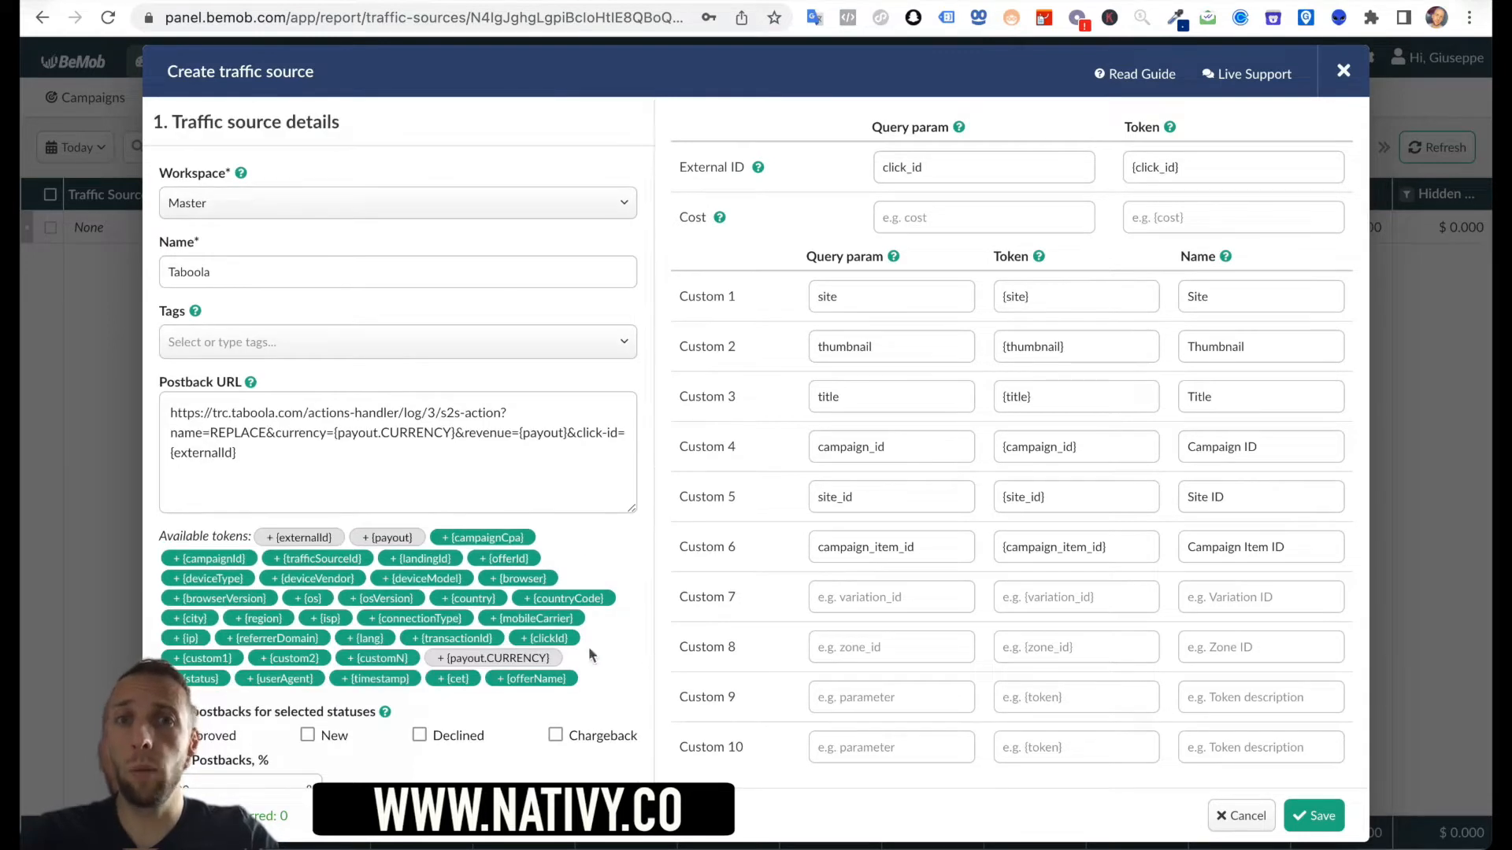
pyautogui.scroll(-2, 589, 646)
pyautogui.scroll(1, 740, 523)
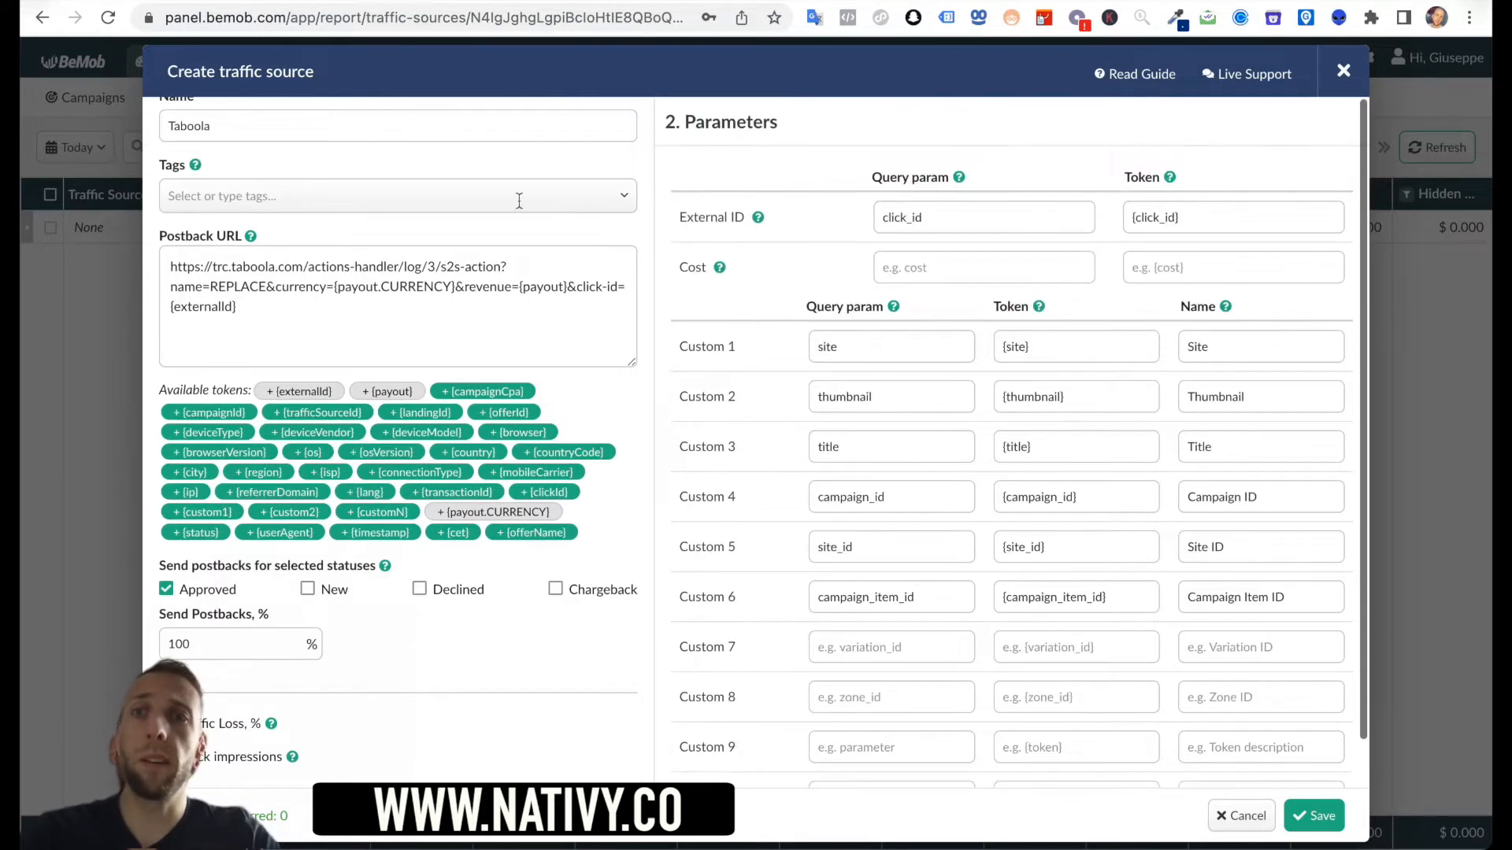
pyautogui.scroll(2, 400, 256)
pyautogui.scroll(-2, 593, 536)
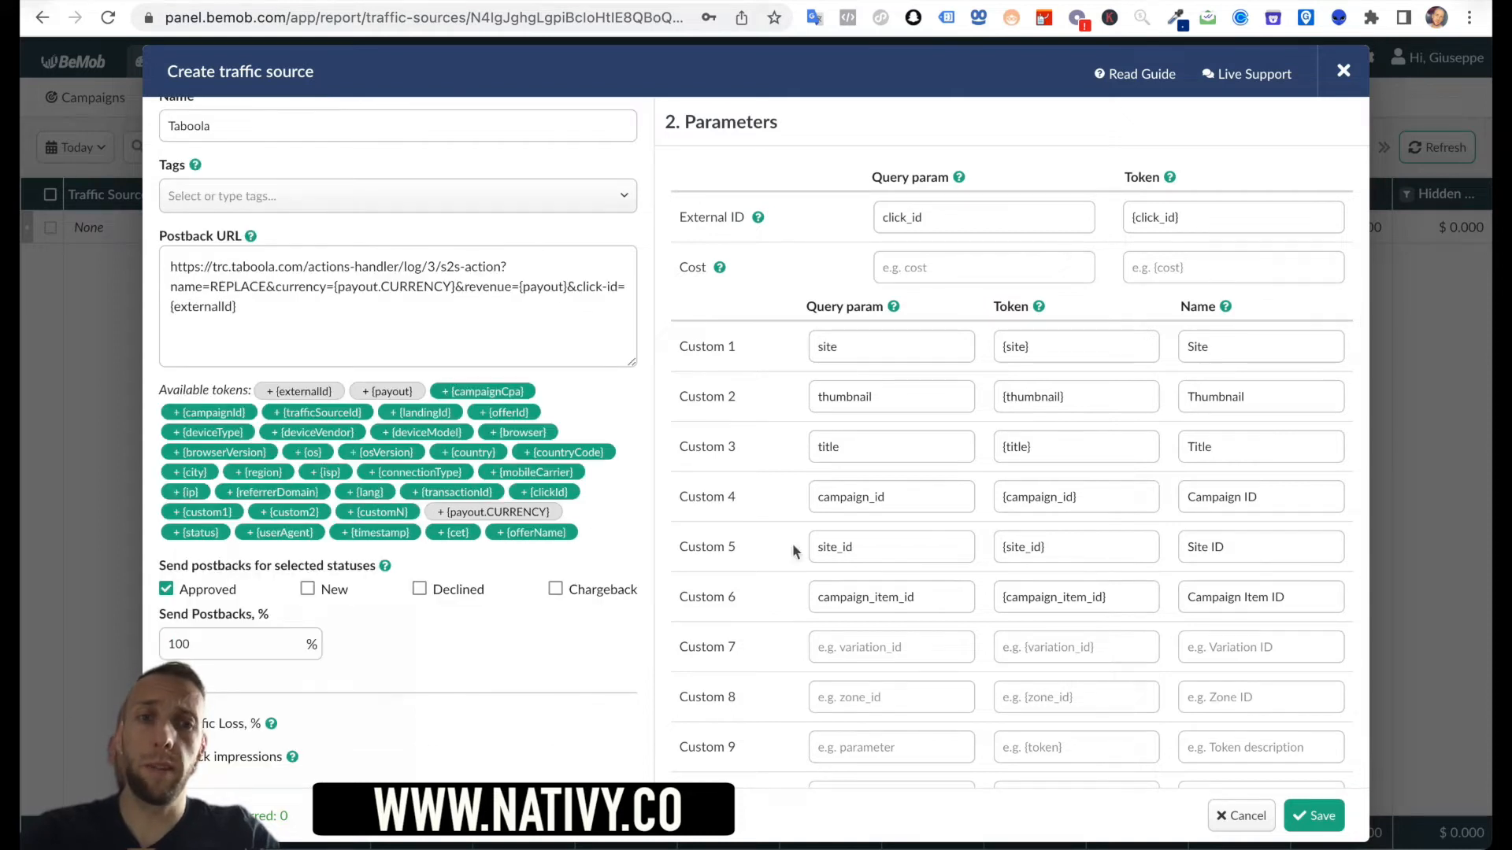
# - Save the new Taboola traffic source with its template postback URL and parameters
pyautogui.scroll(2, 614, 410)
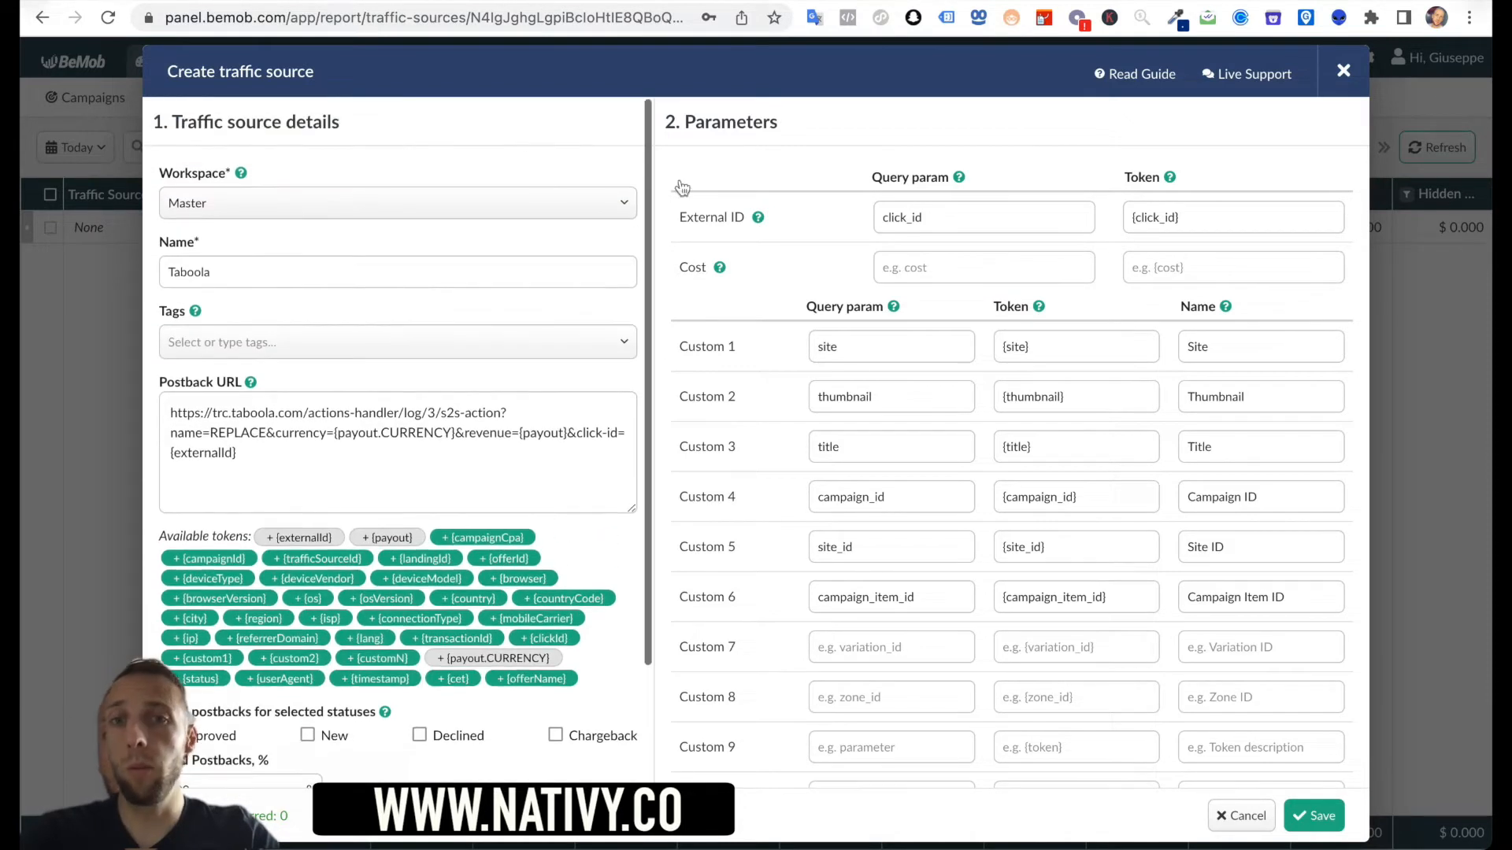
pyautogui.click(1316, 813)
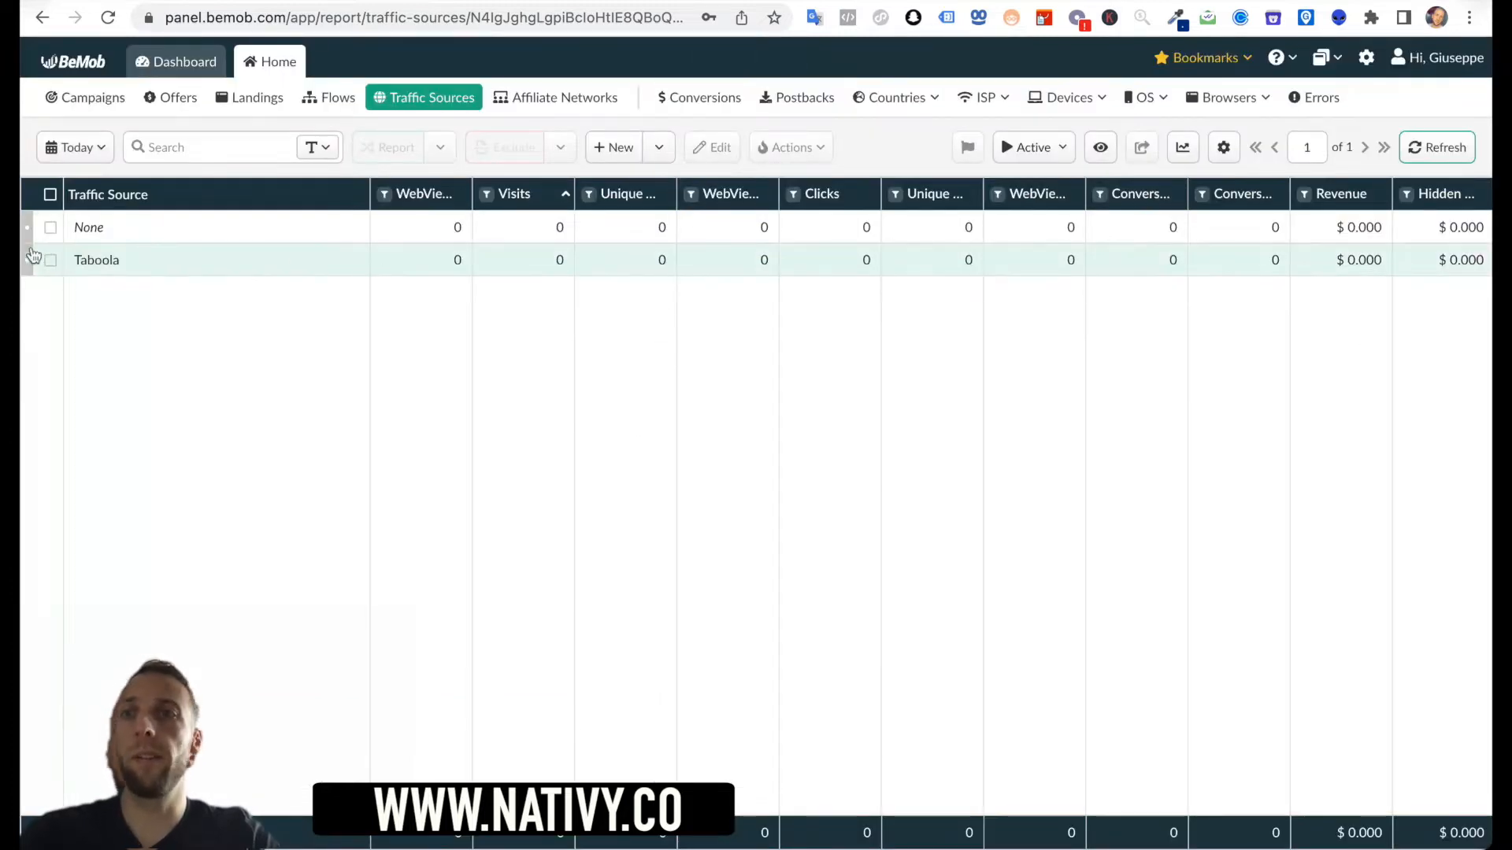
# - Go to the landings list and start a new landing named TEST
pyautogui.click(352, 101)
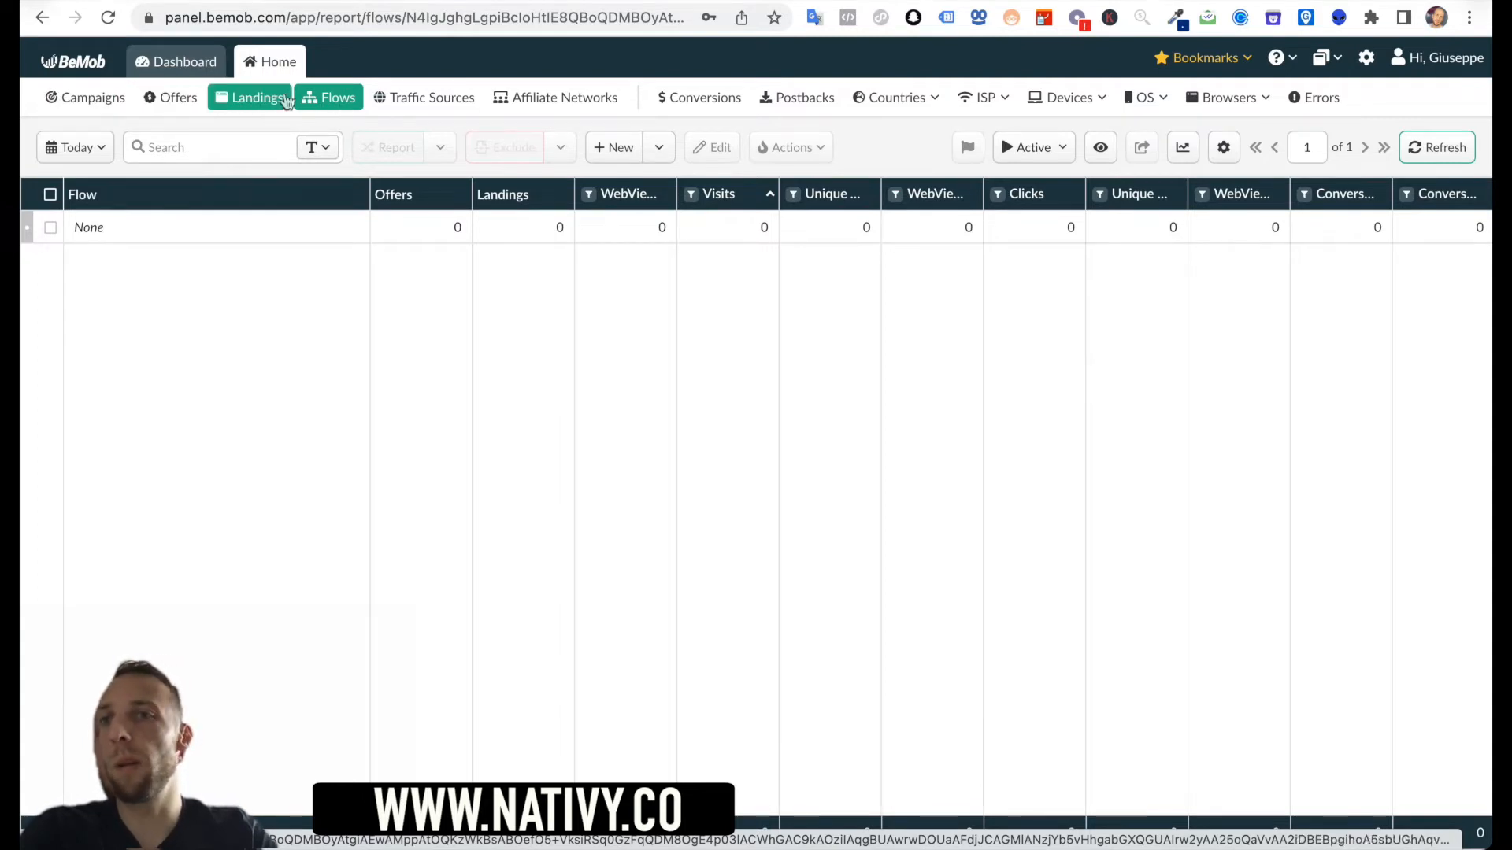
pyautogui.click(249, 98)
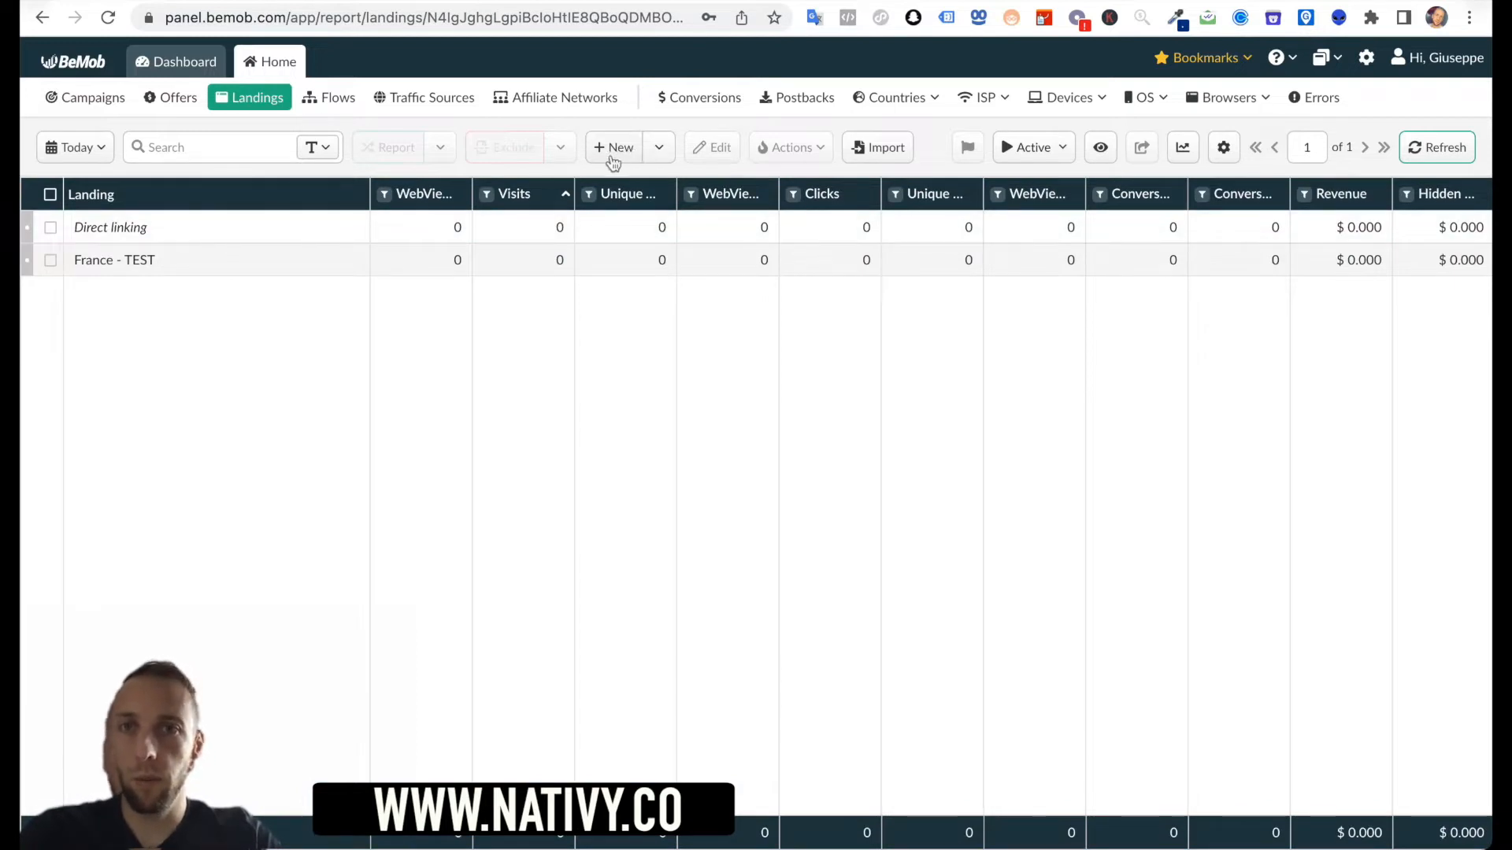
pyautogui.click(659, 148)
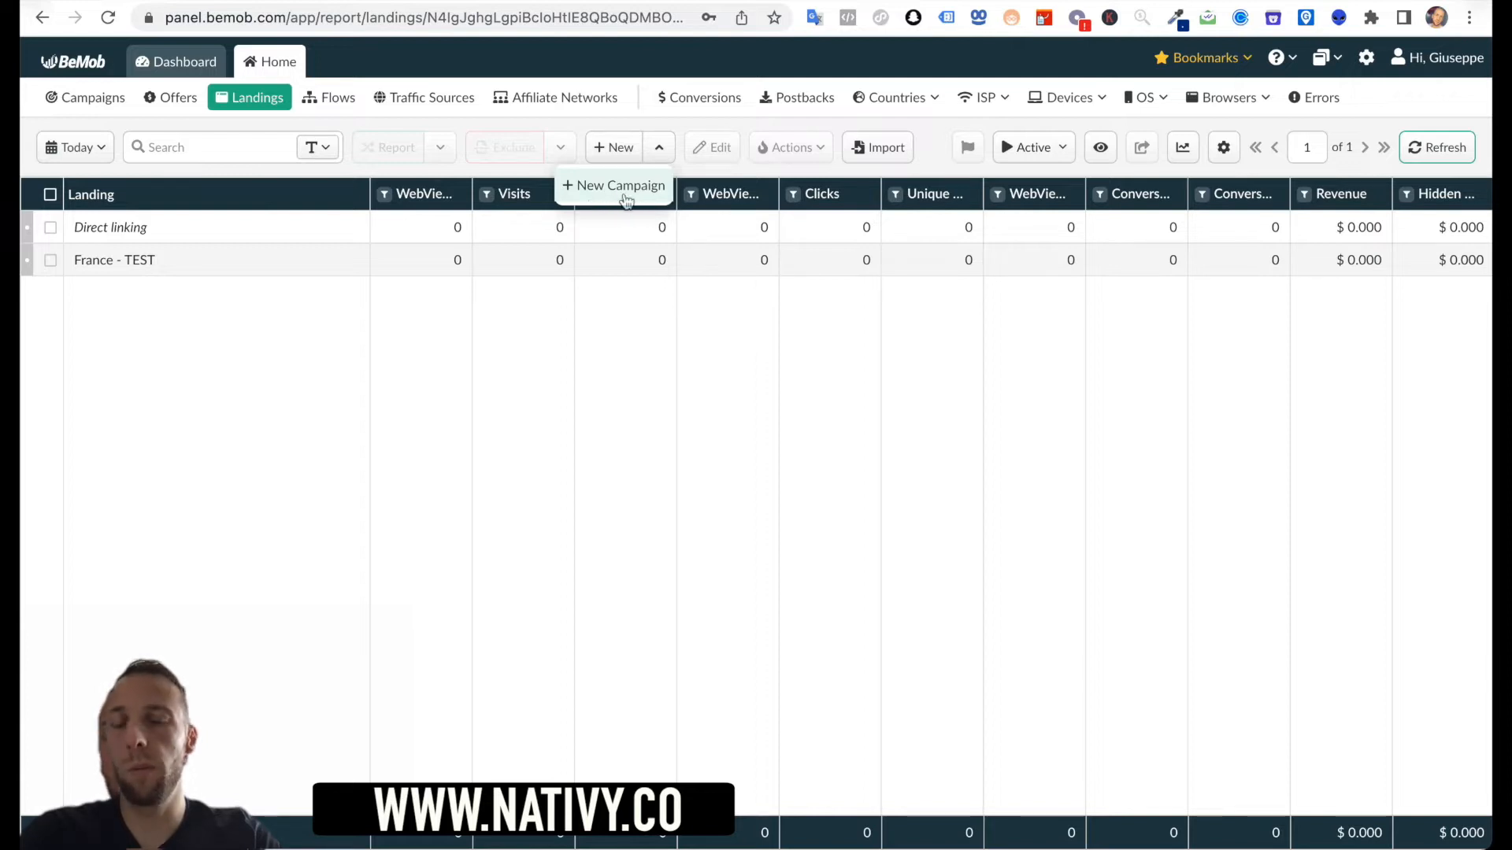
pyautogui.click(491, 315)
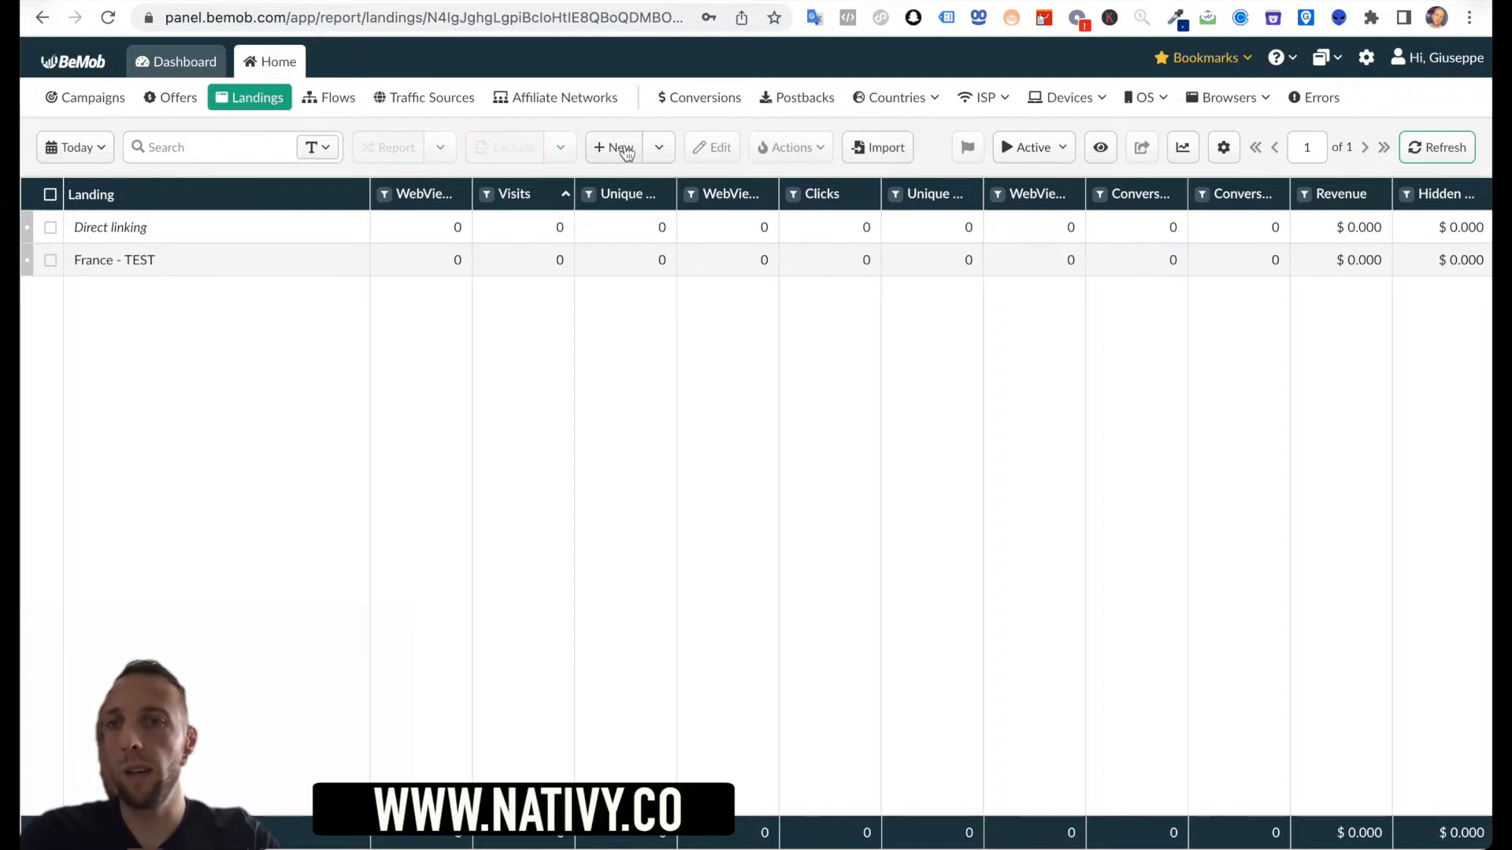
pyautogui.click(622, 148)
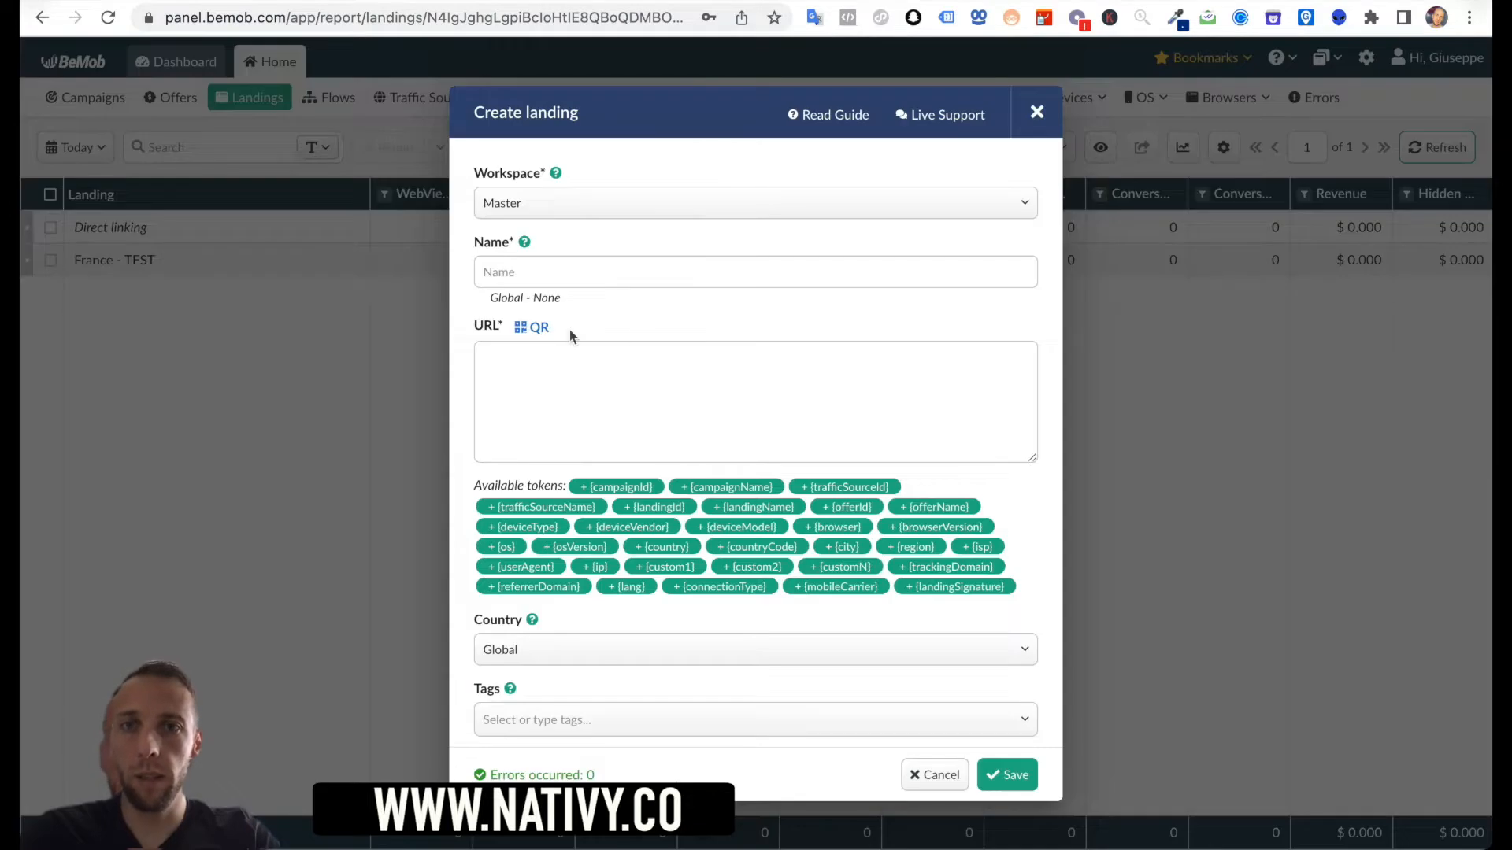
pyautogui.click(573, 268)
pyautogui.write('TZST')
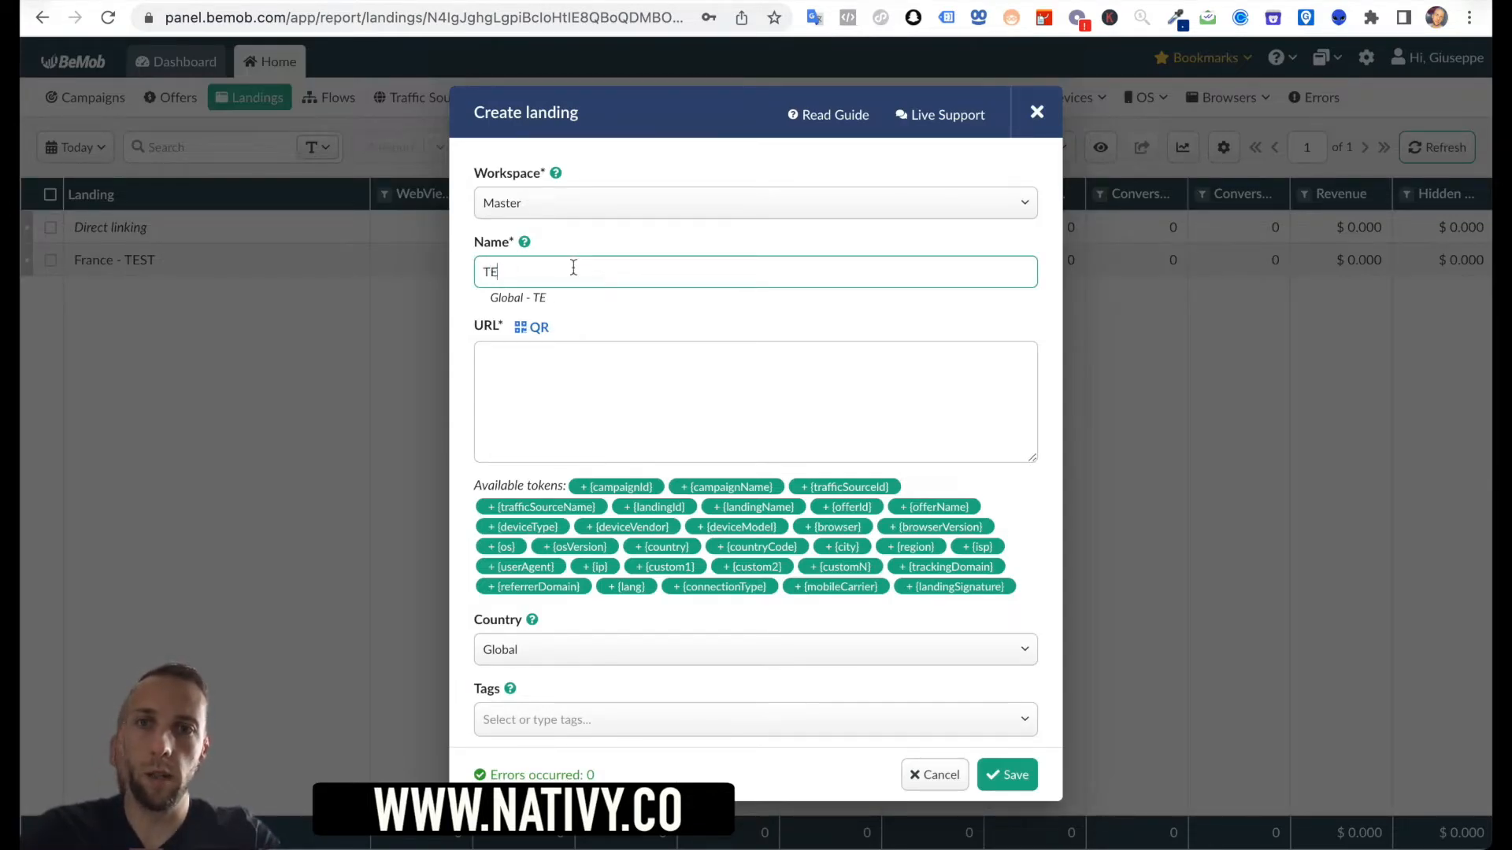
pyautogui.click(556, 409)
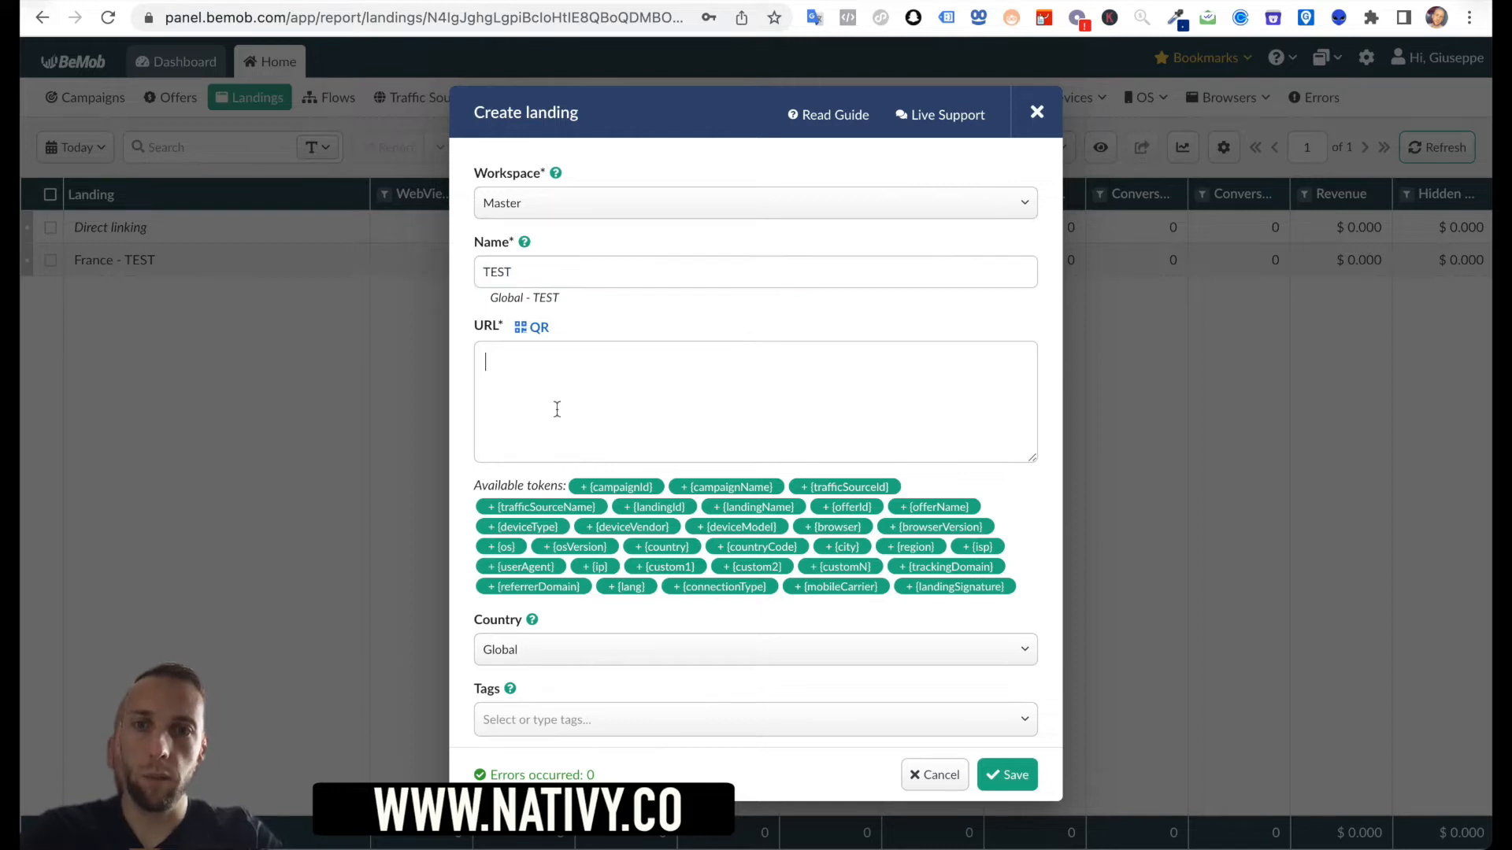
pyautogui.hotkey('ctrl', 'Tab')
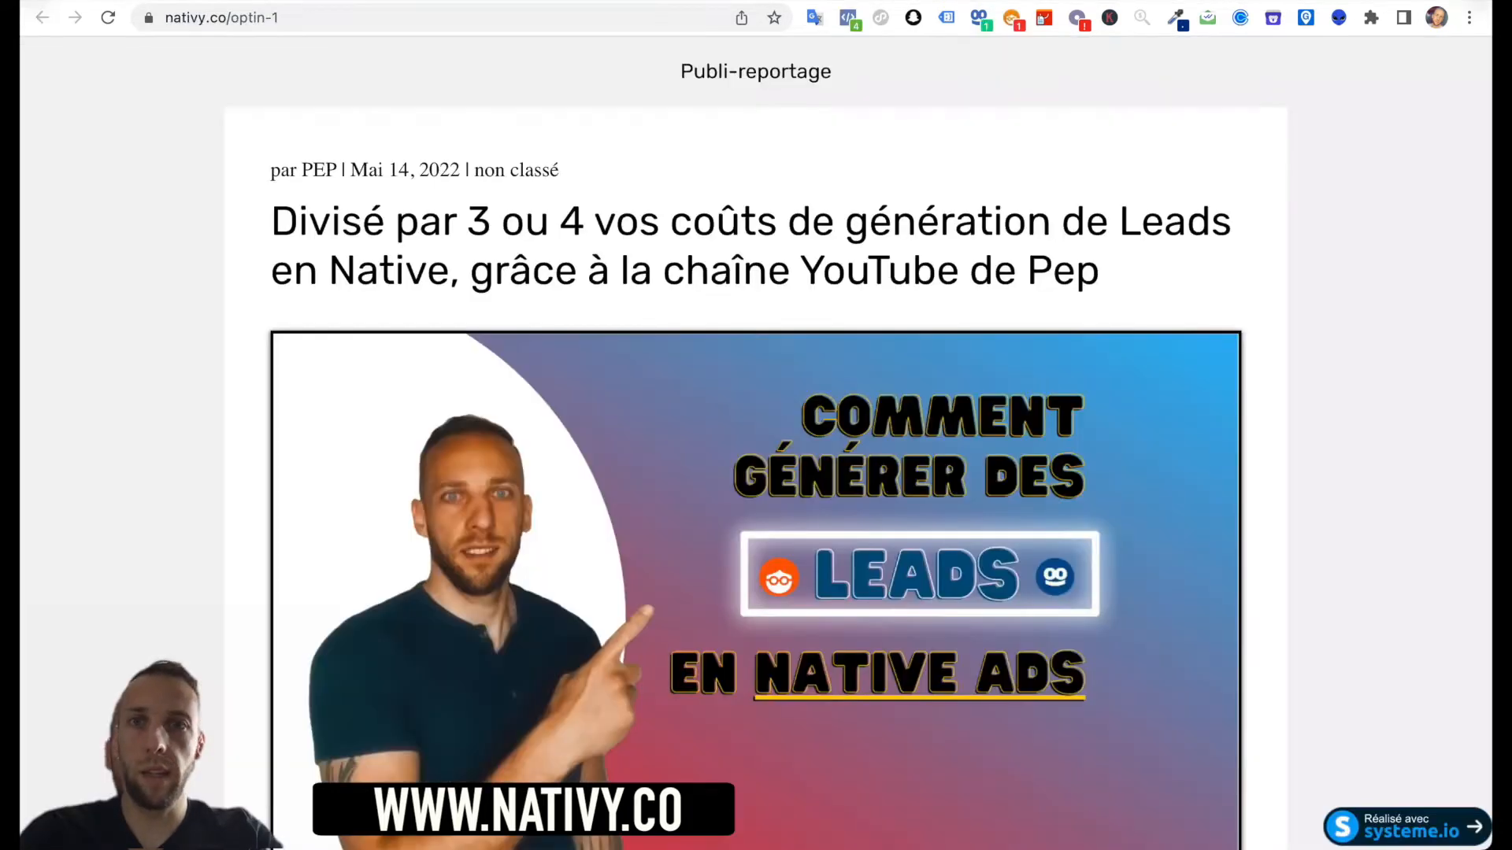
pyautogui.click(454, 21)
pyautogui.hotkey('ctrl', 'c')
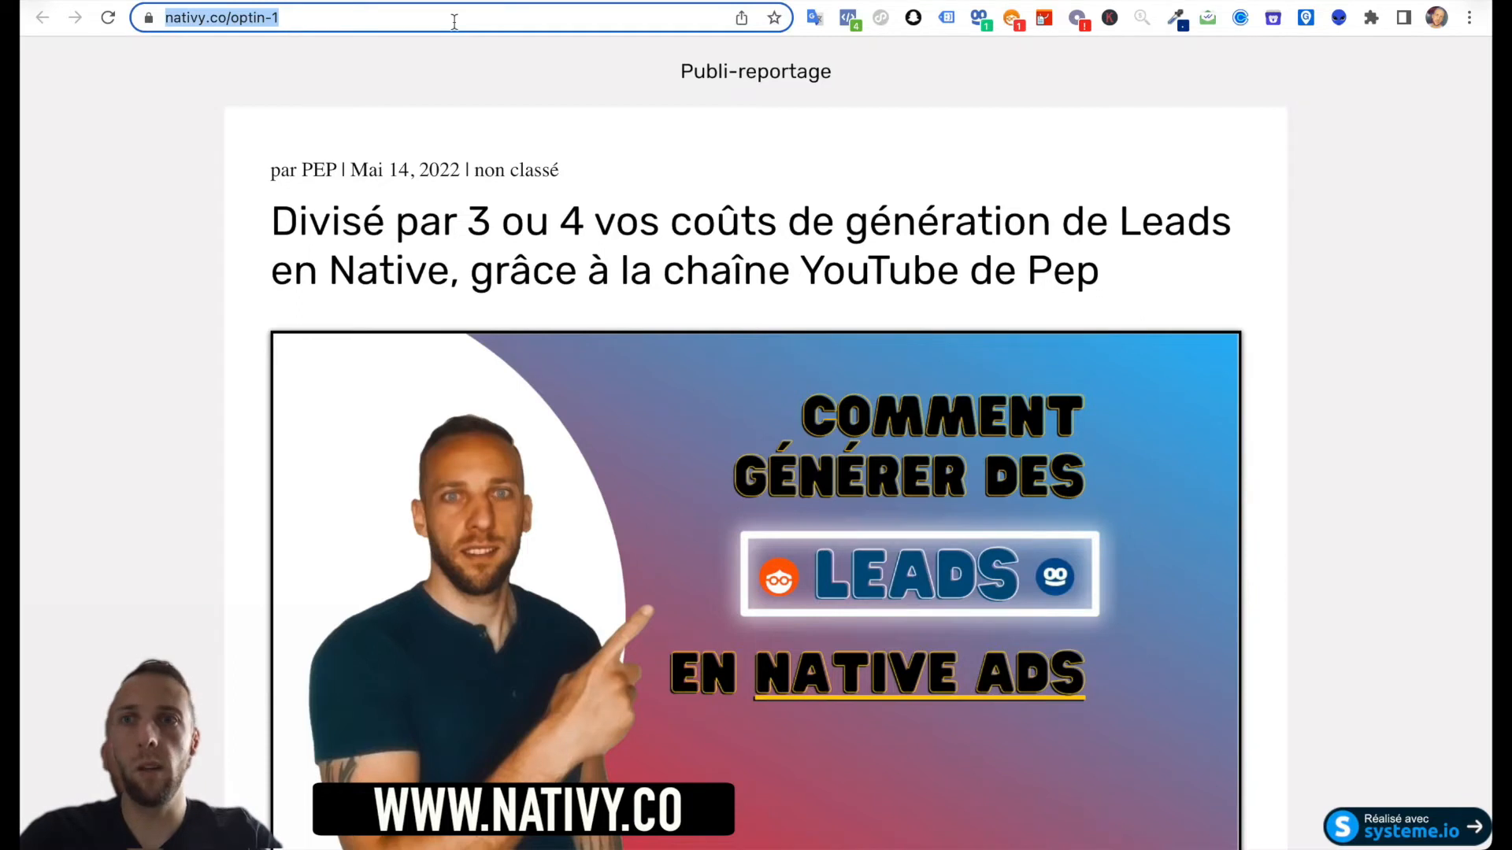
pyautogui.hotkey('ctrl', 'Tab')
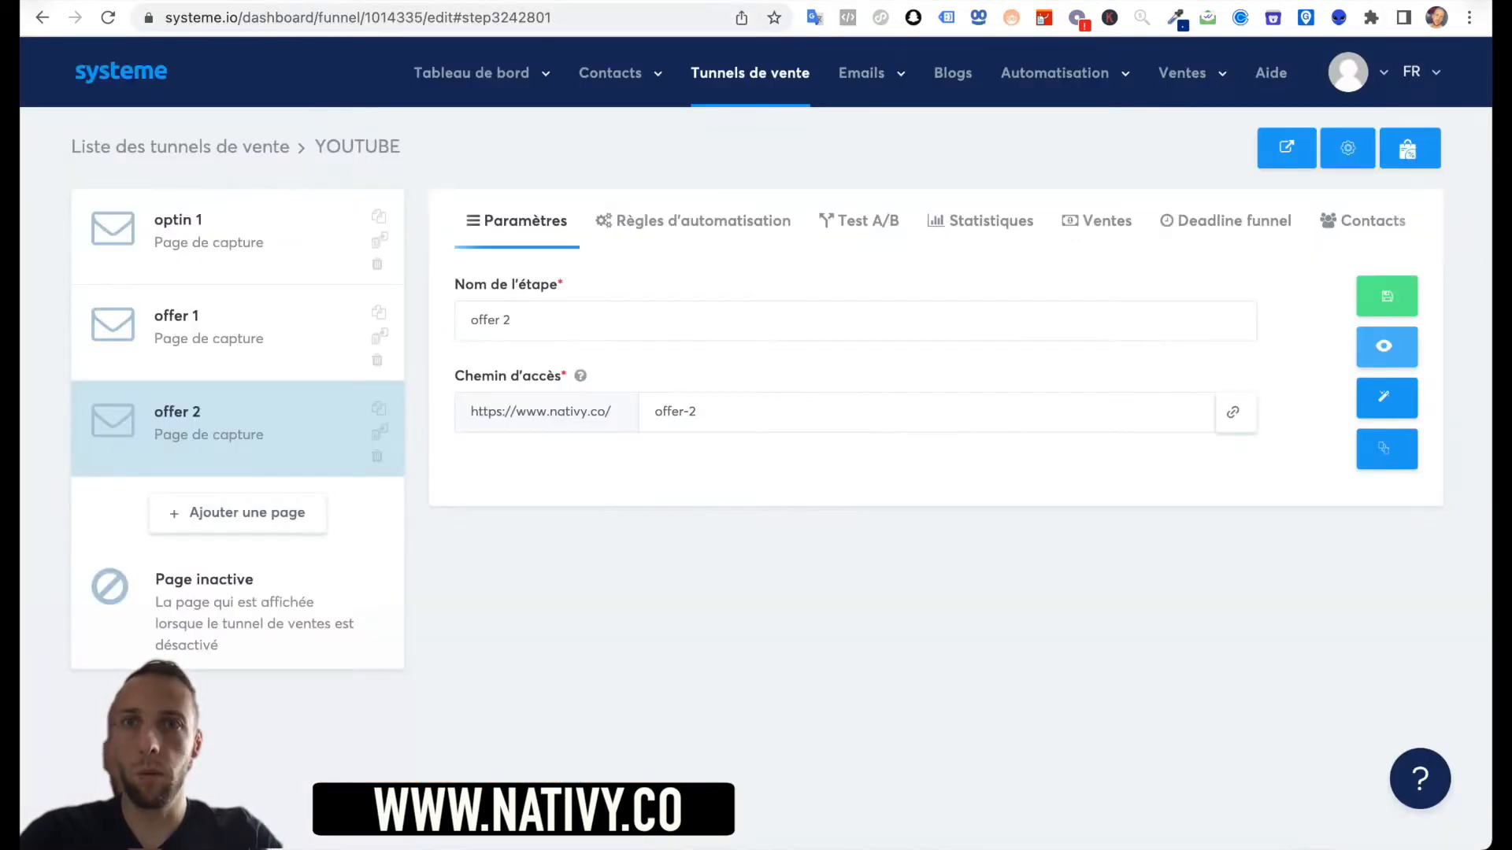
pyautogui.hotkey('ctrl', 'Tab')
pyautogui.hotkey('ctrl', 'v')
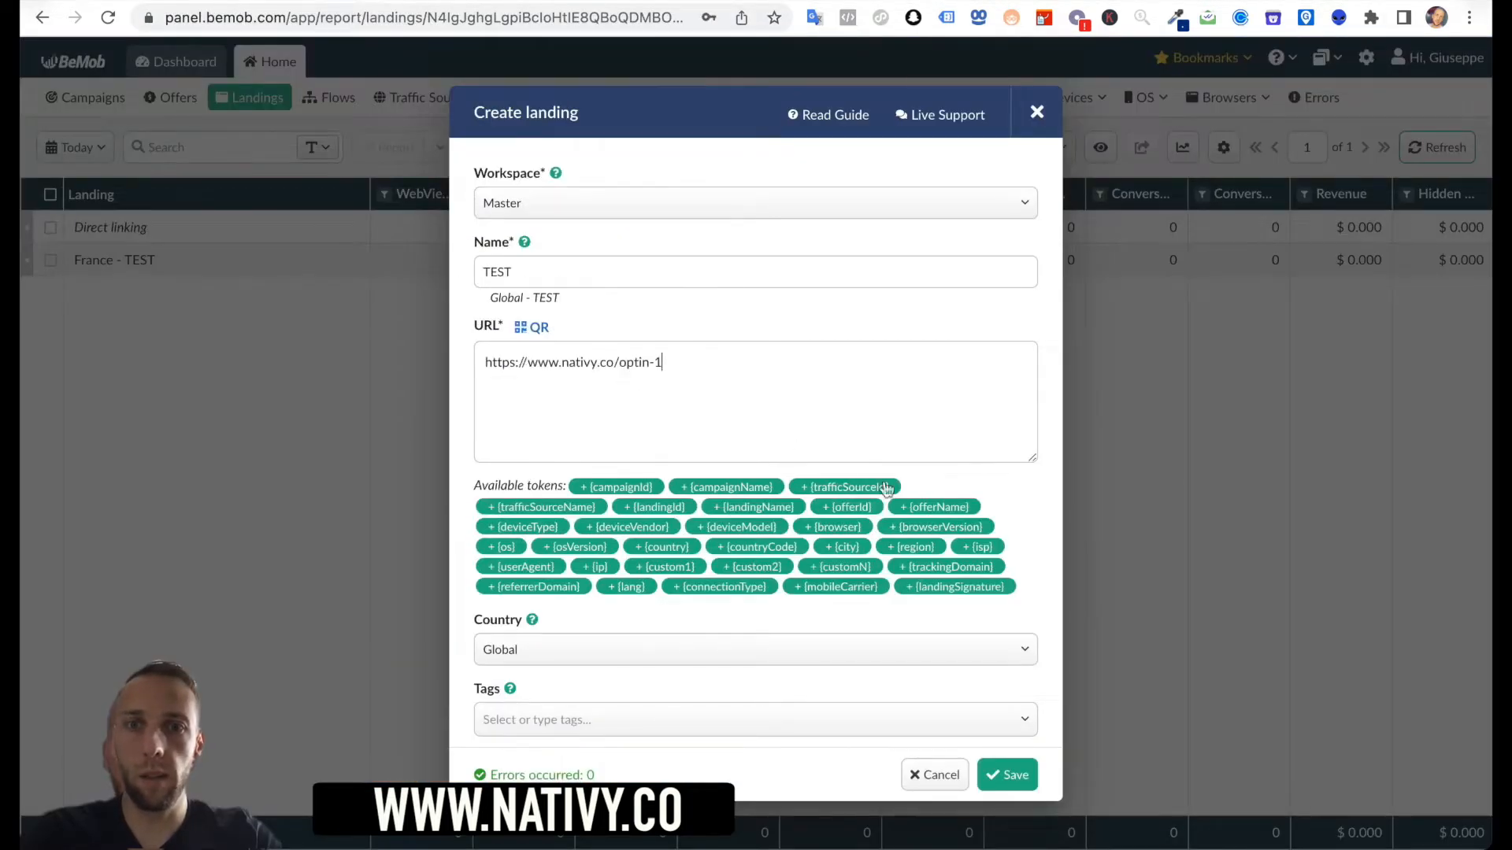
# - Set the landing's country to France, keep the number of offers at 1 and save the landing
pyautogui.scroll(-2, 554, 523)
pyautogui.click(638, 552)
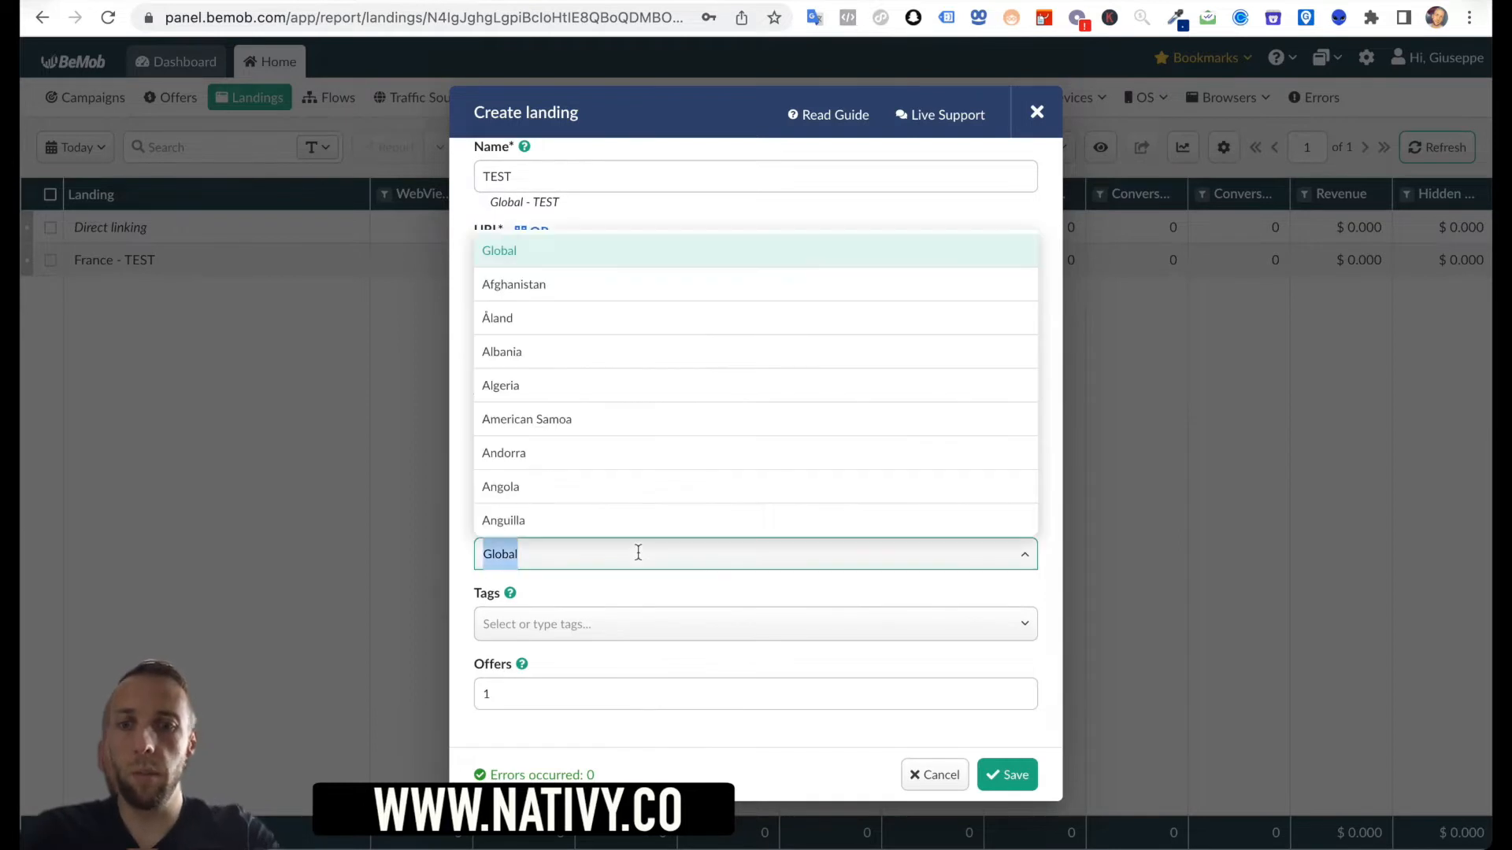
pyautogui.write('fr')
pyautogui.click(511, 626)
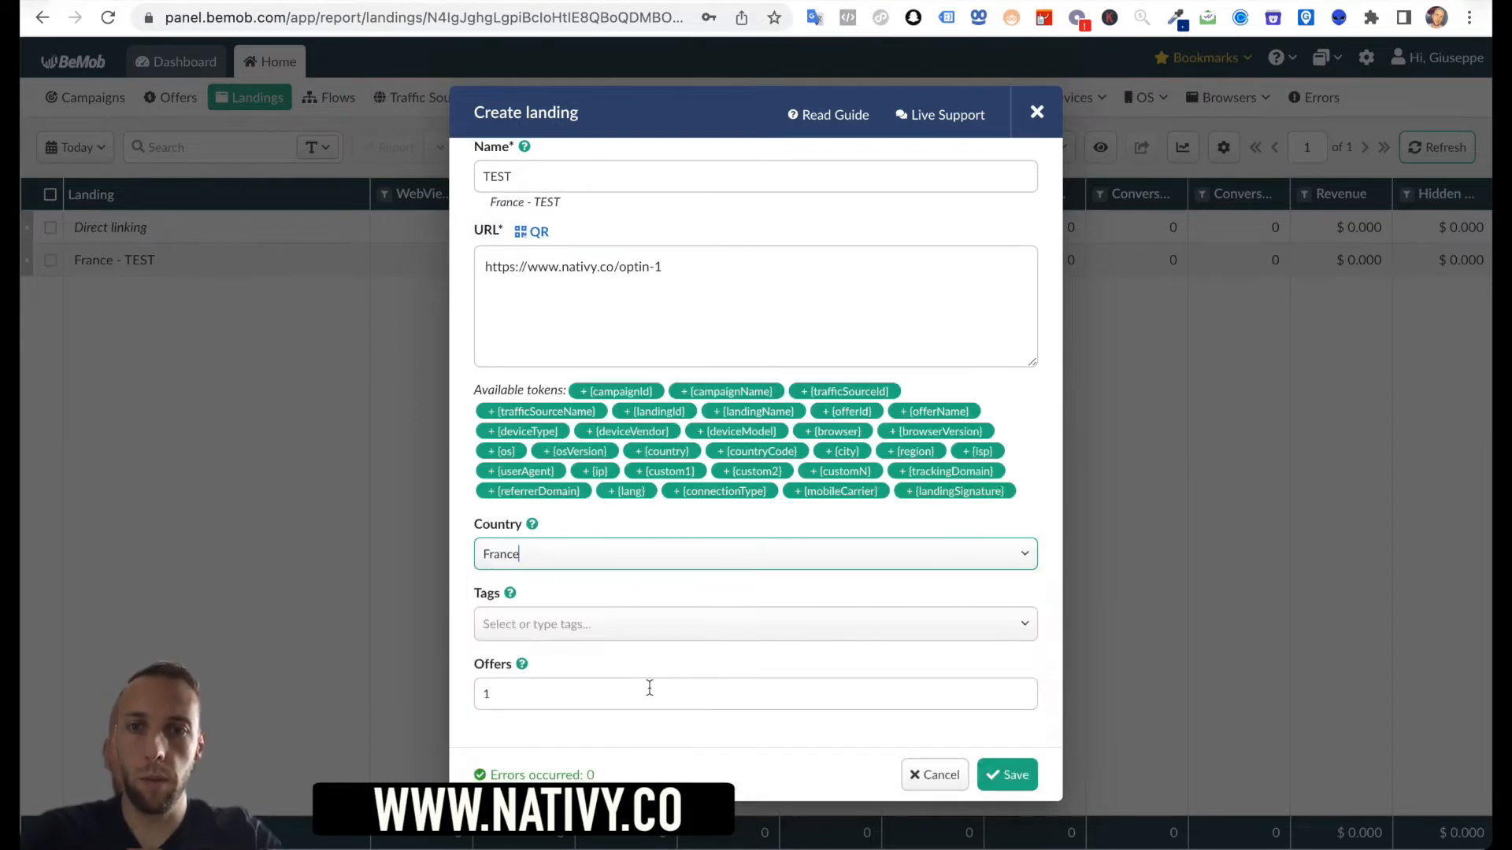
pyautogui.moveTo(562, 699); pyautogui.dragTo(471, 688)
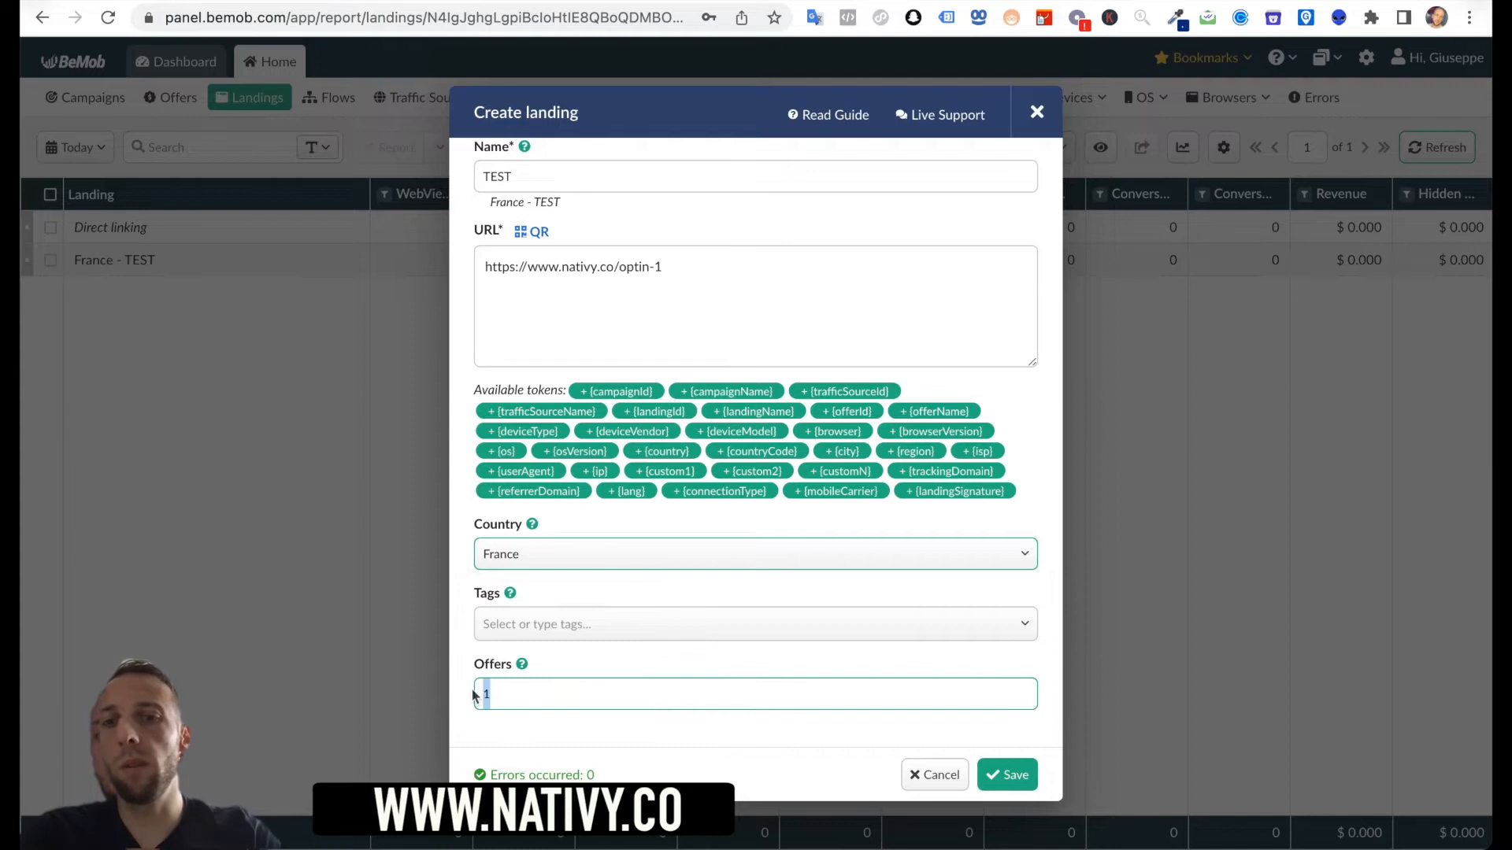
pyautogui.click(1024, 788)
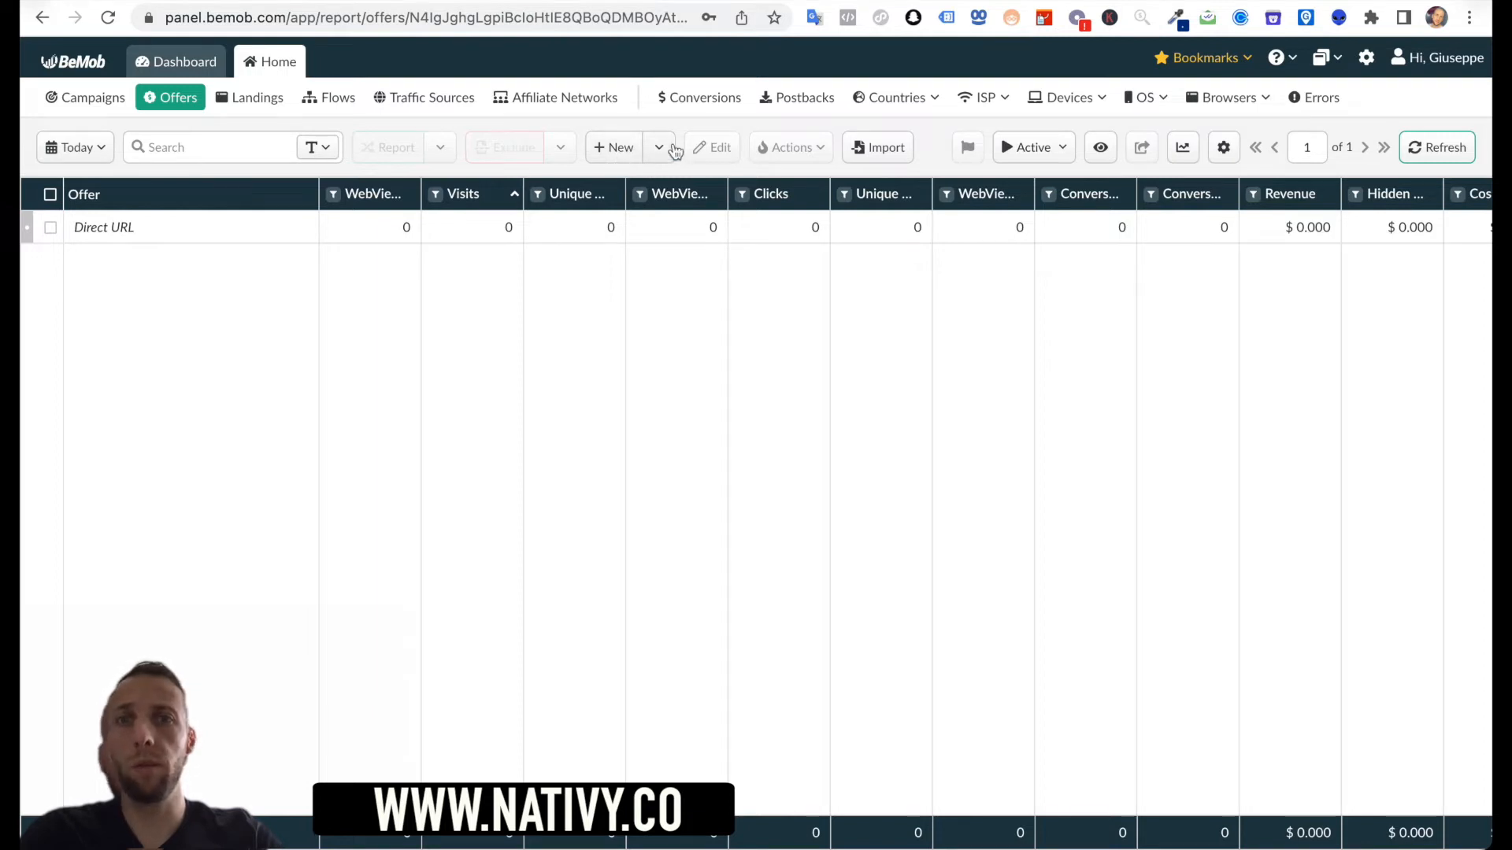
# - Start a new offer named TEST 1 with France as its country, leaving the tags empty
pyautogui.click(616, 156)
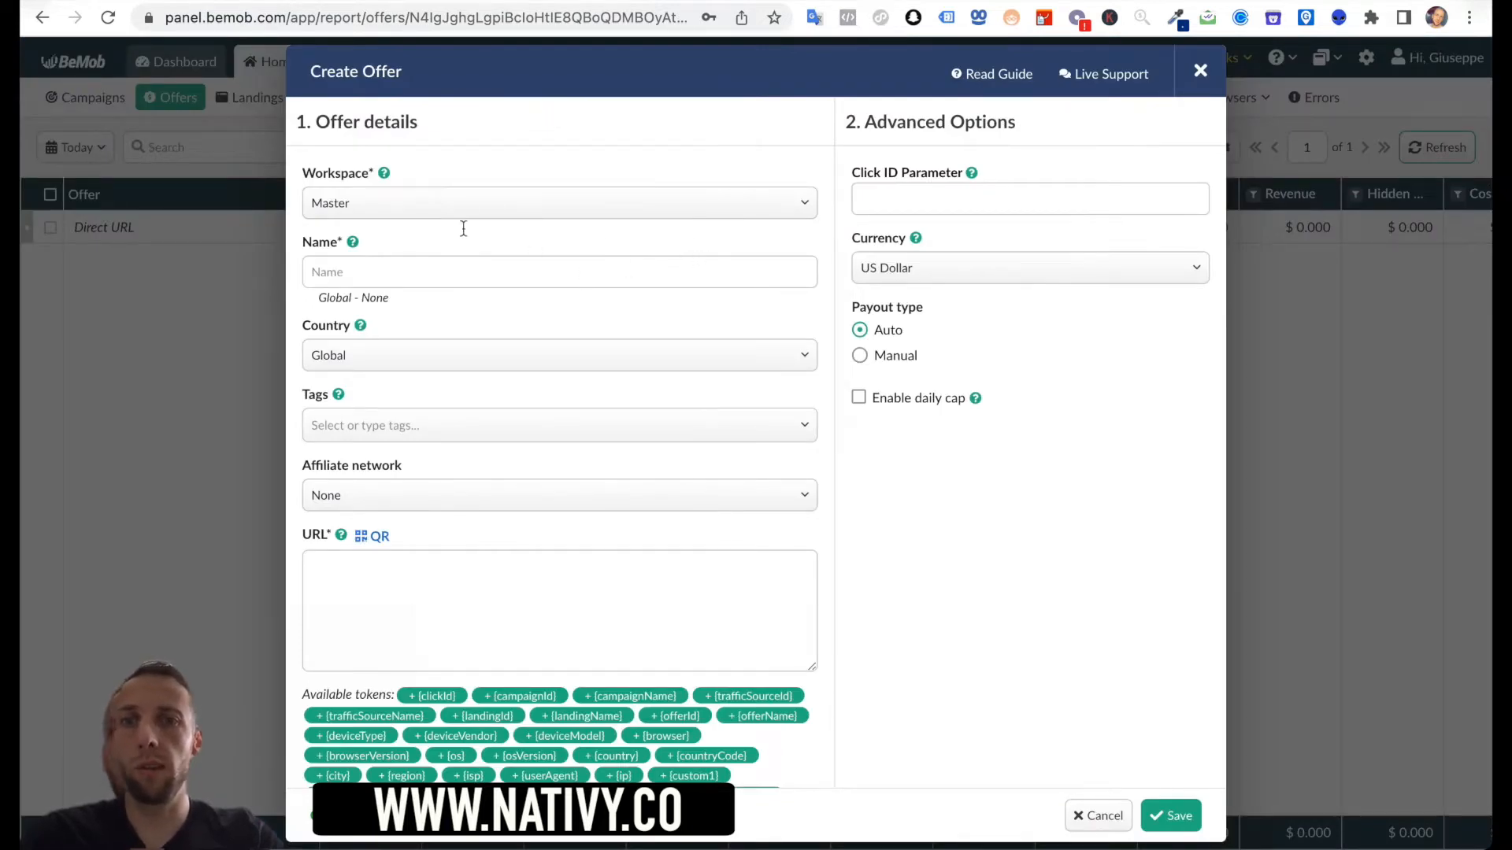
pyautogui.click(415, 278)
pyautogui.write('TEST')
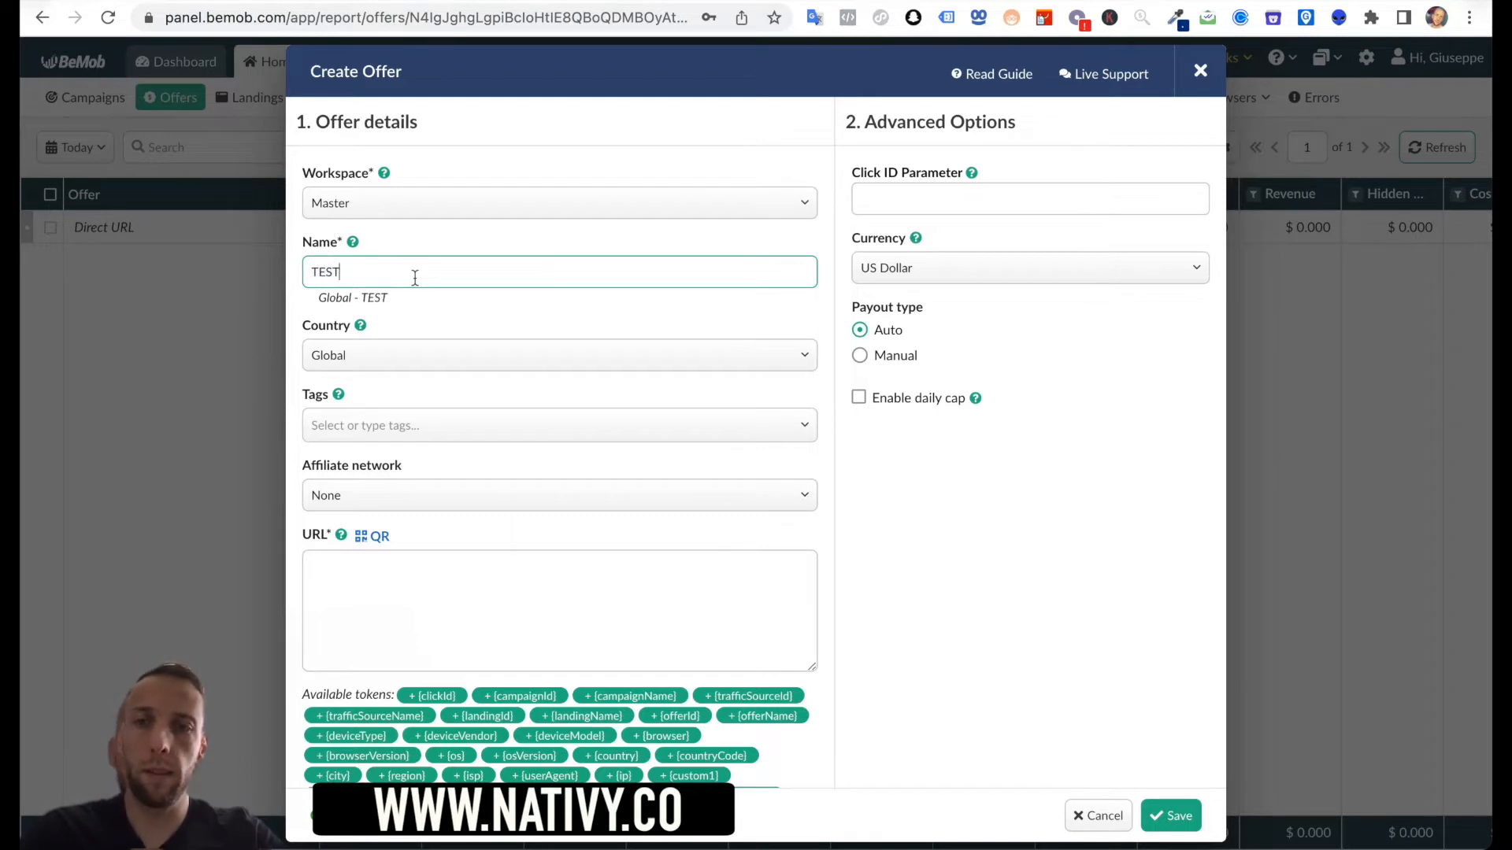
pyautogui.click(394, 357)
pyautogui.write('fra')
pyautogui.click(381, 400)
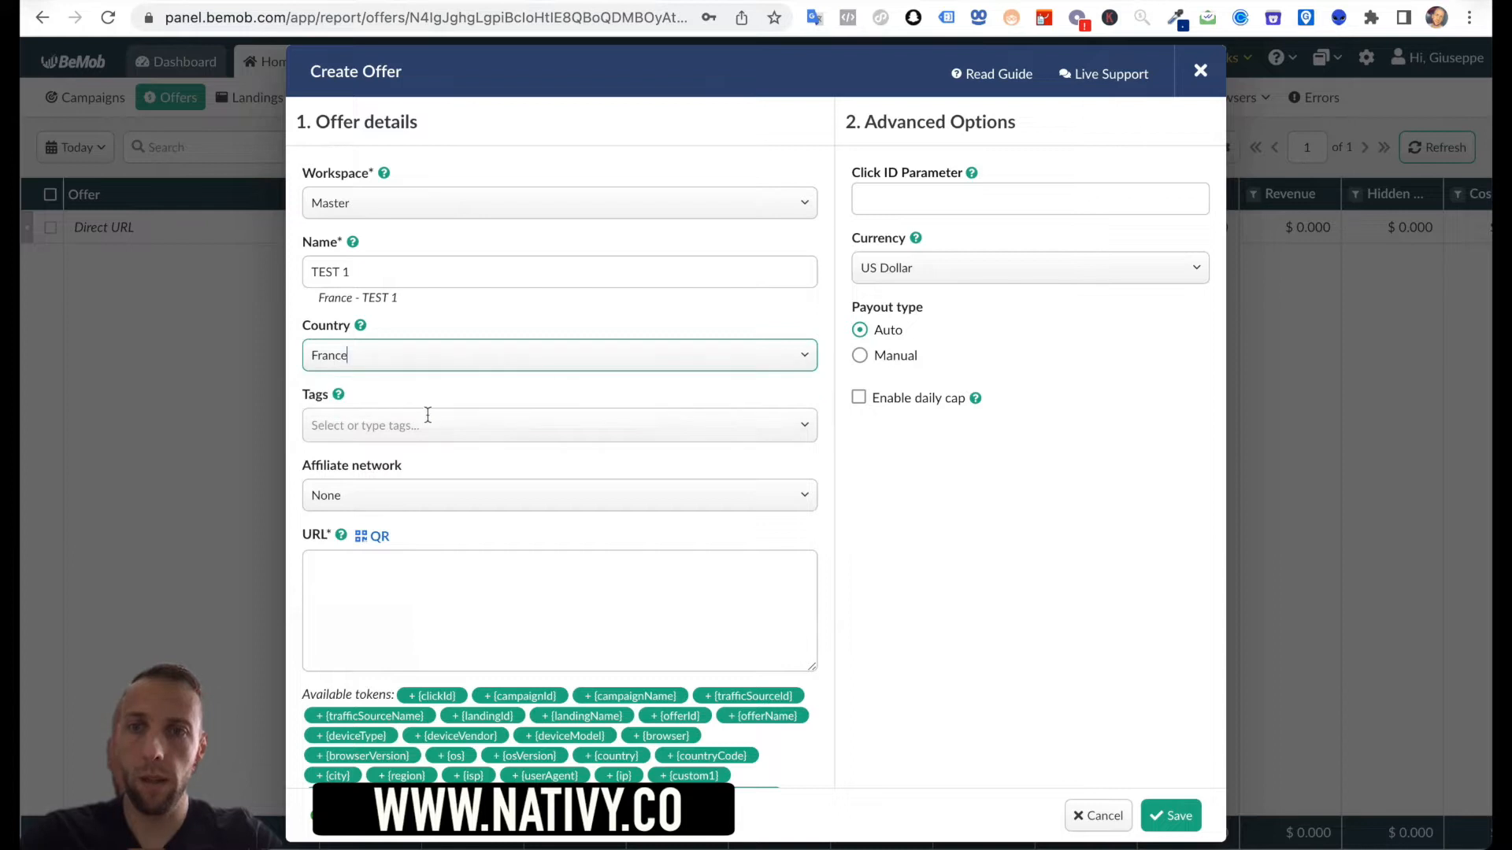
pyautogui.click(425, 423)
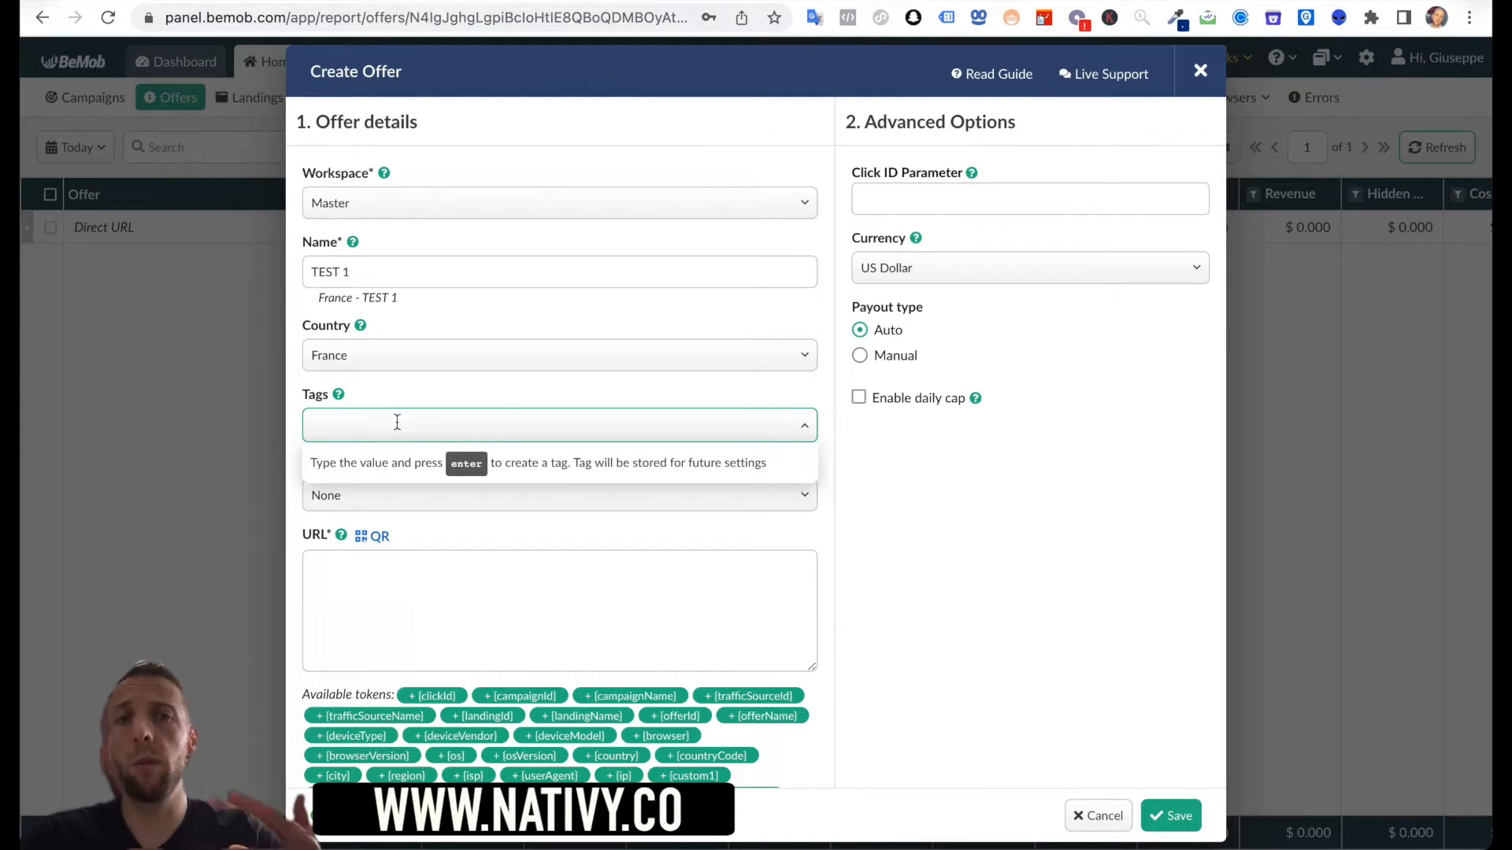
pyautogui.click(575, 601)
pyautogui.click(512, 1)
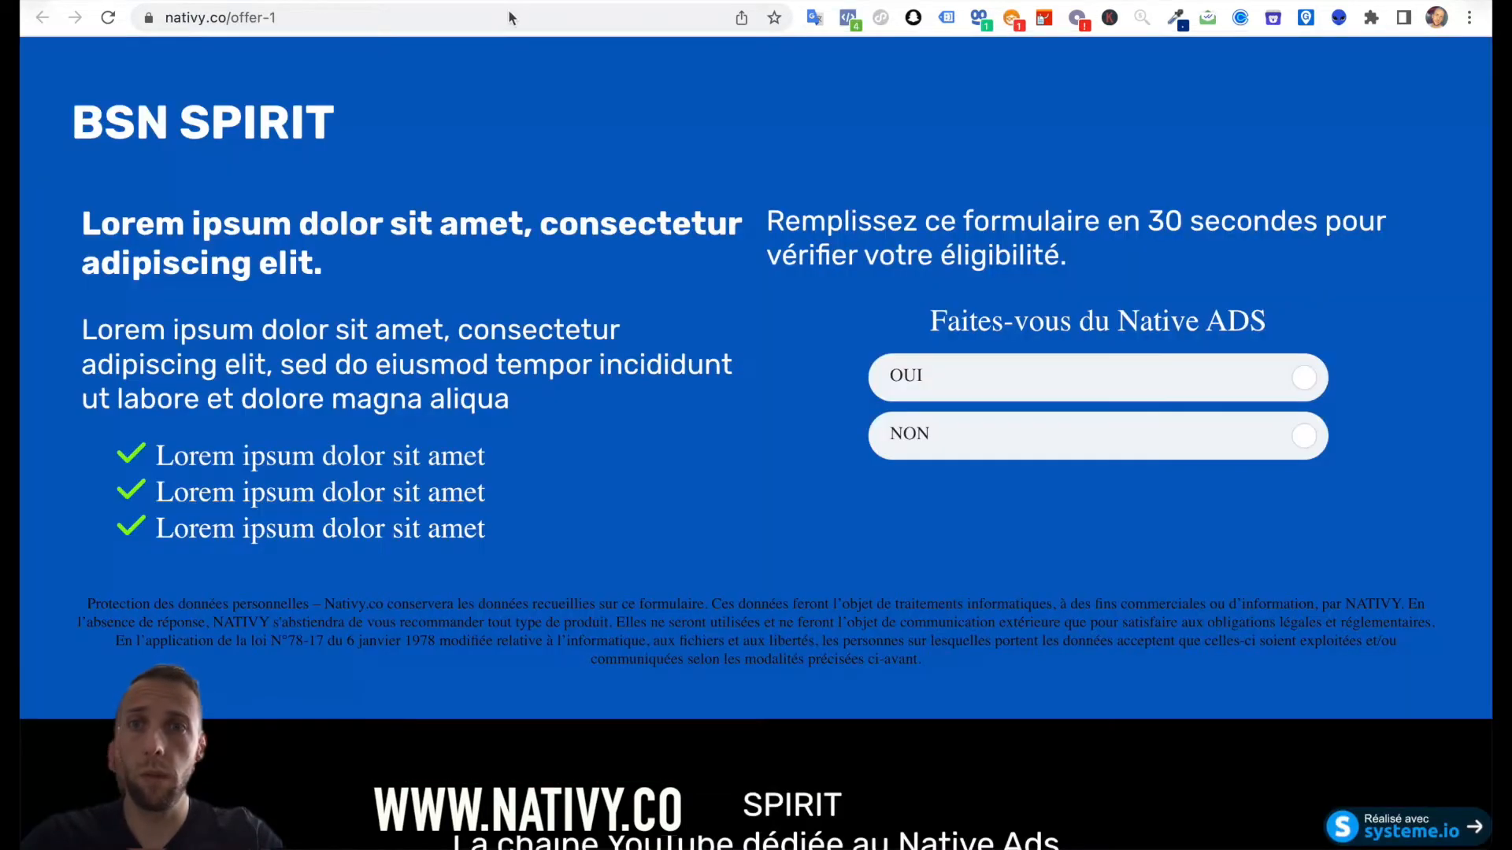
pyautogui.click(504, 13)
pyautogui.hotkey('ctrl', 'c')
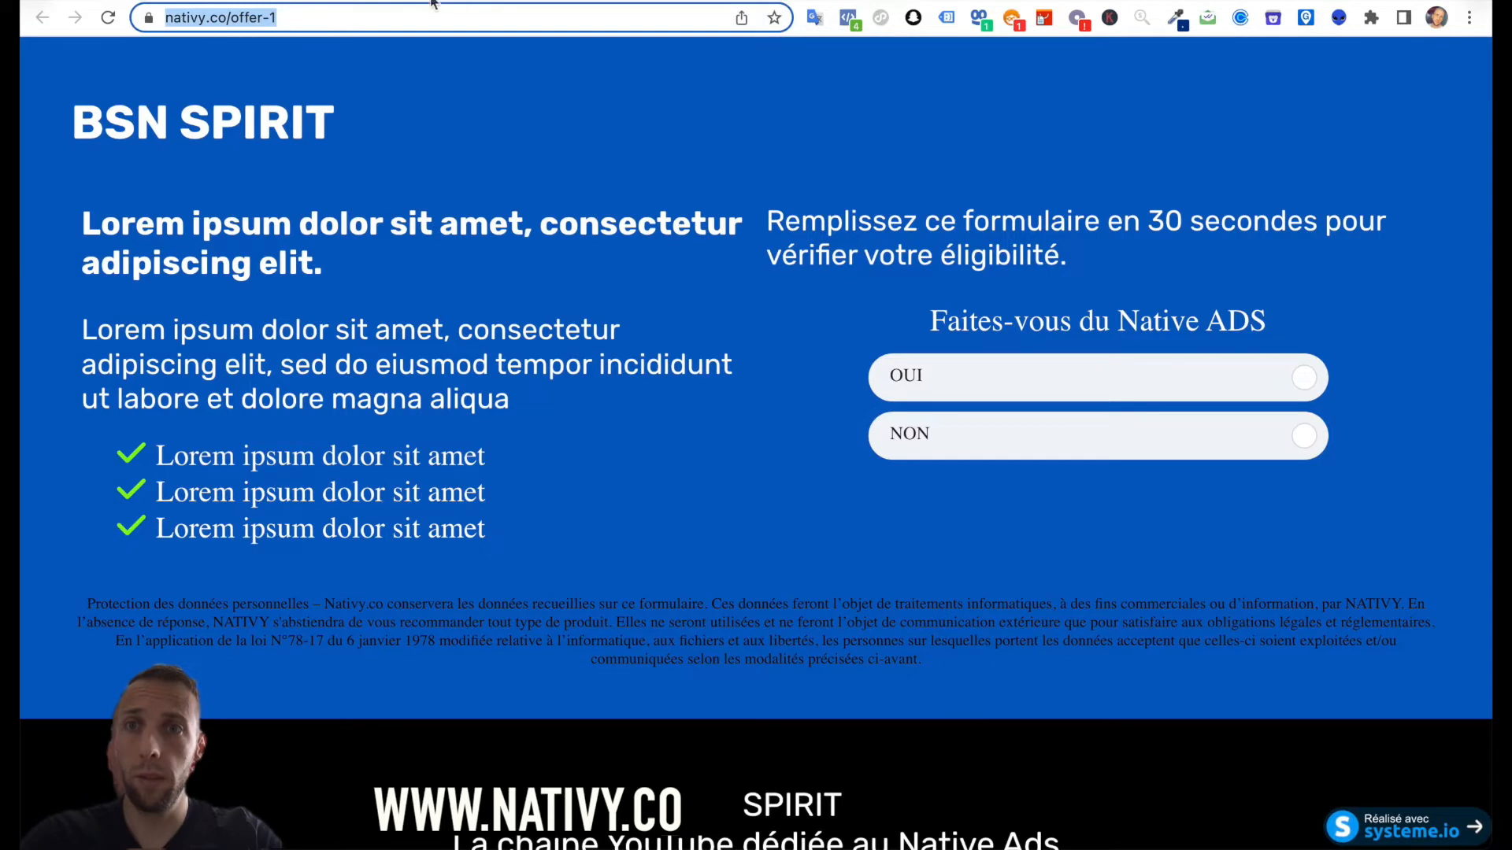
pyautogui.click(589, 2)
pyautogui.hotkey('ctrl', 'v')
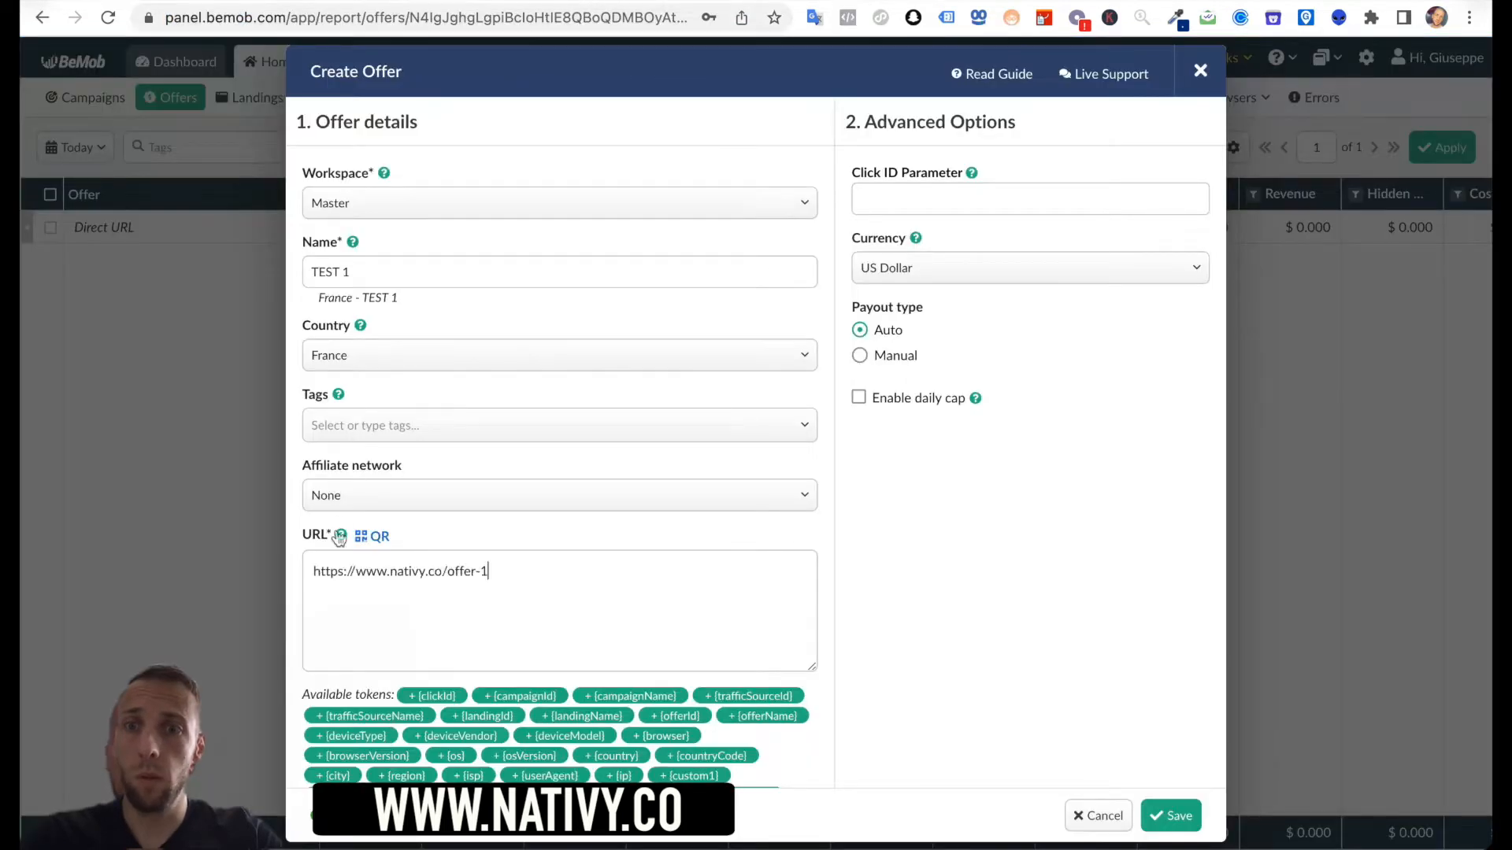
pyautogui.scroll(-3, 520, 590)
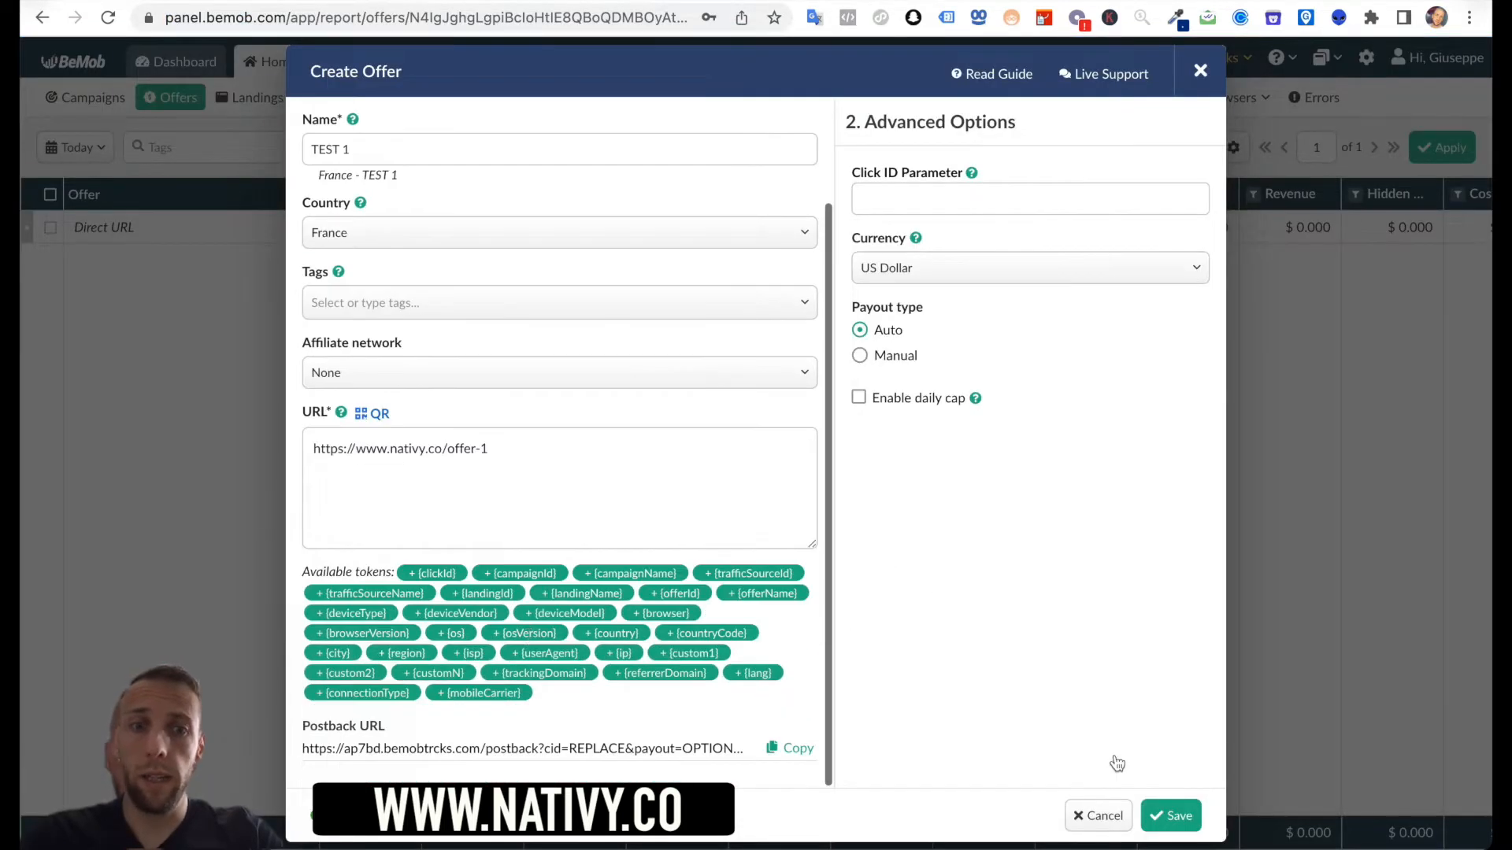
pyautogui.click(1193, 816)
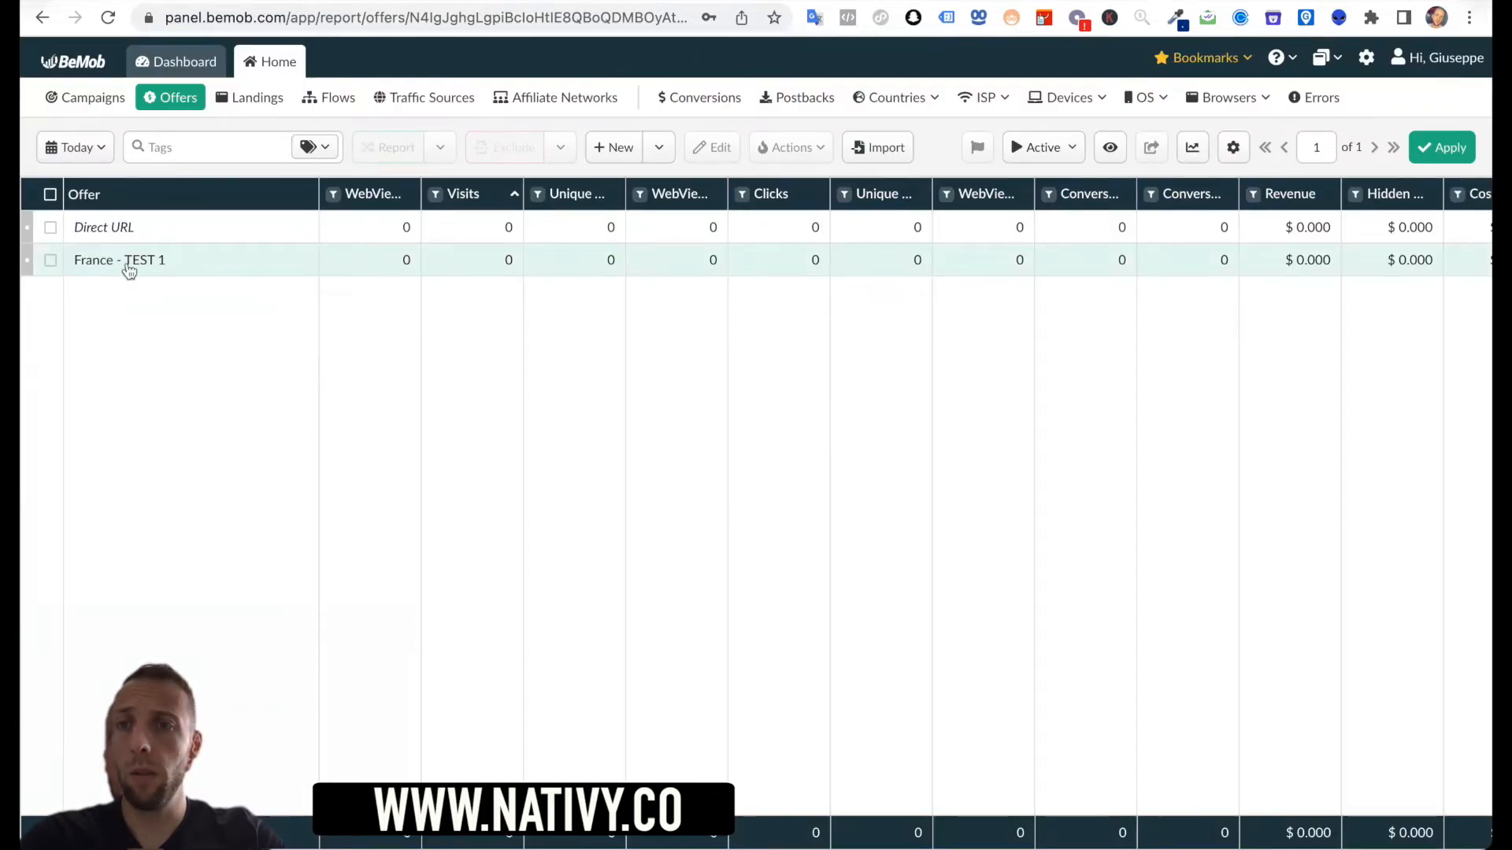
# - Start a second offer named TEST 2 with France as its country
pyautogui.click(606, 148)
pyautogui.click(449, 274)
pyautogui.write('TEST 2')
pyautogui.click(545, 352)
pyautogui.write('fr')
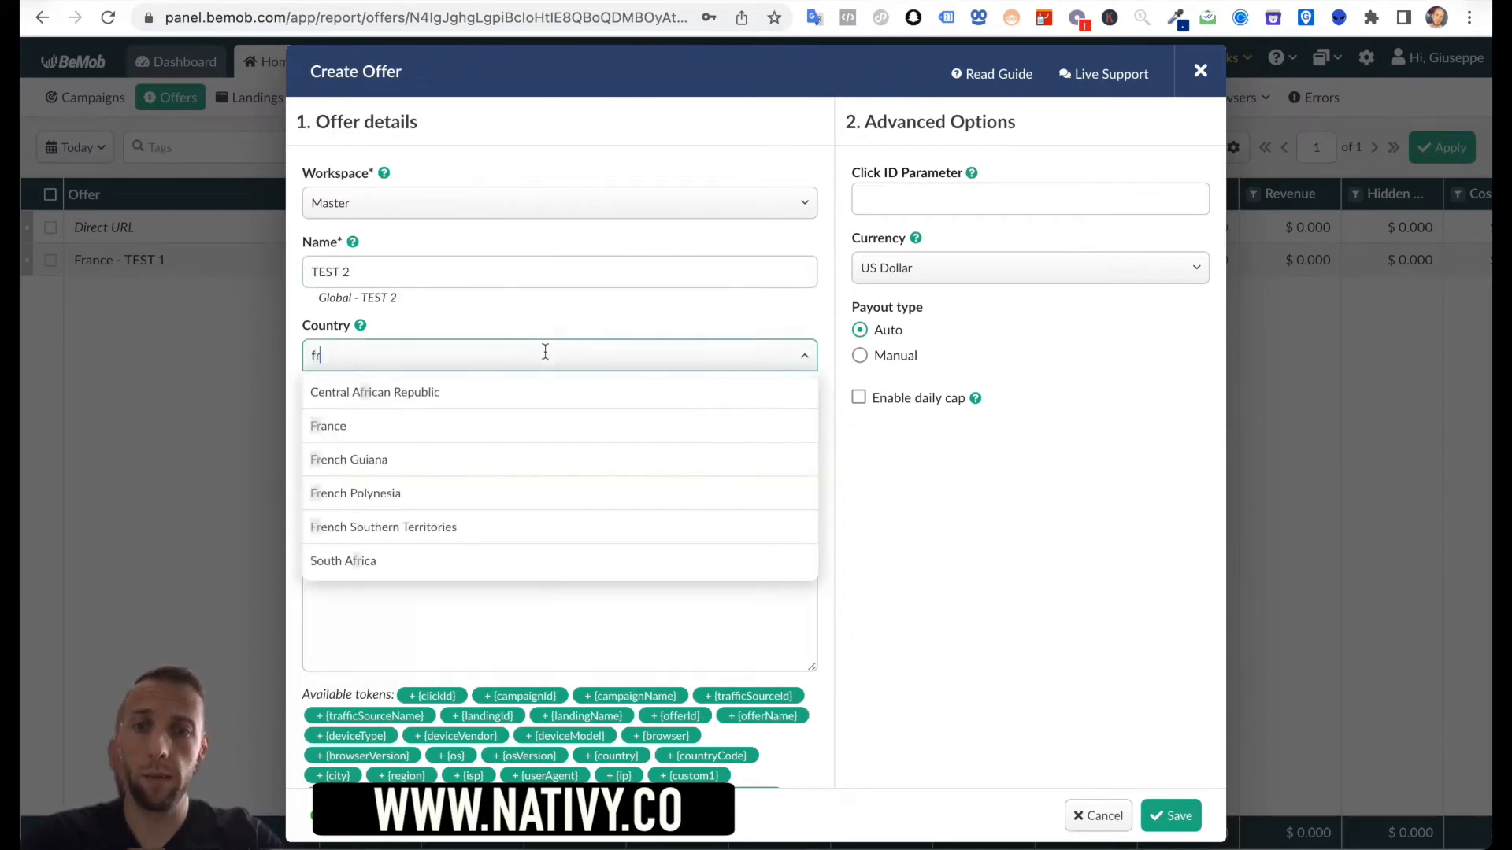
pyautogui.click(429, 435)
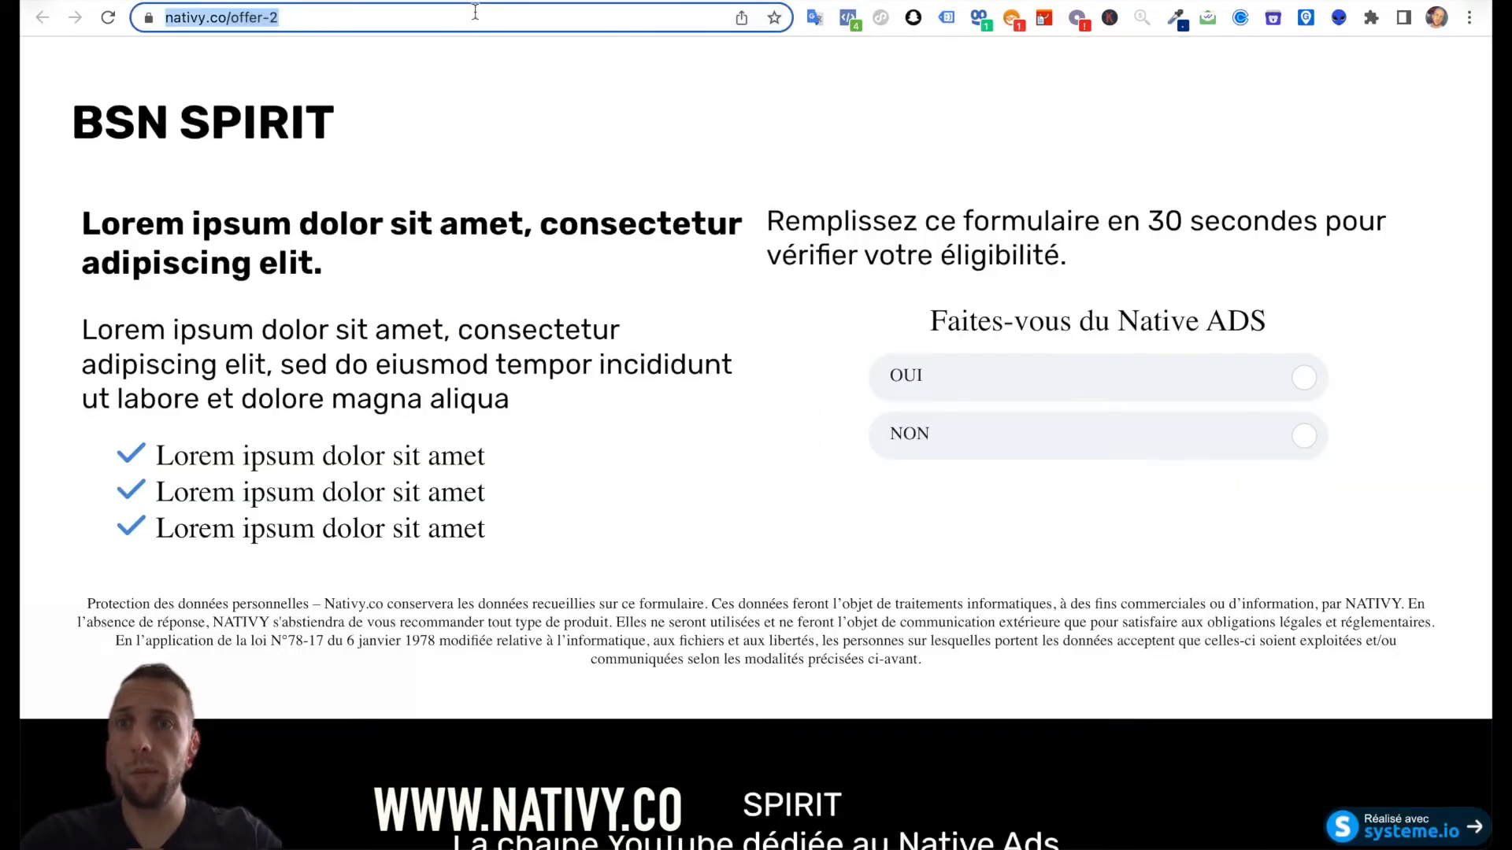
pyautogui.click(475, 17)
pyautogui.hotkey('ctrl', 'c')
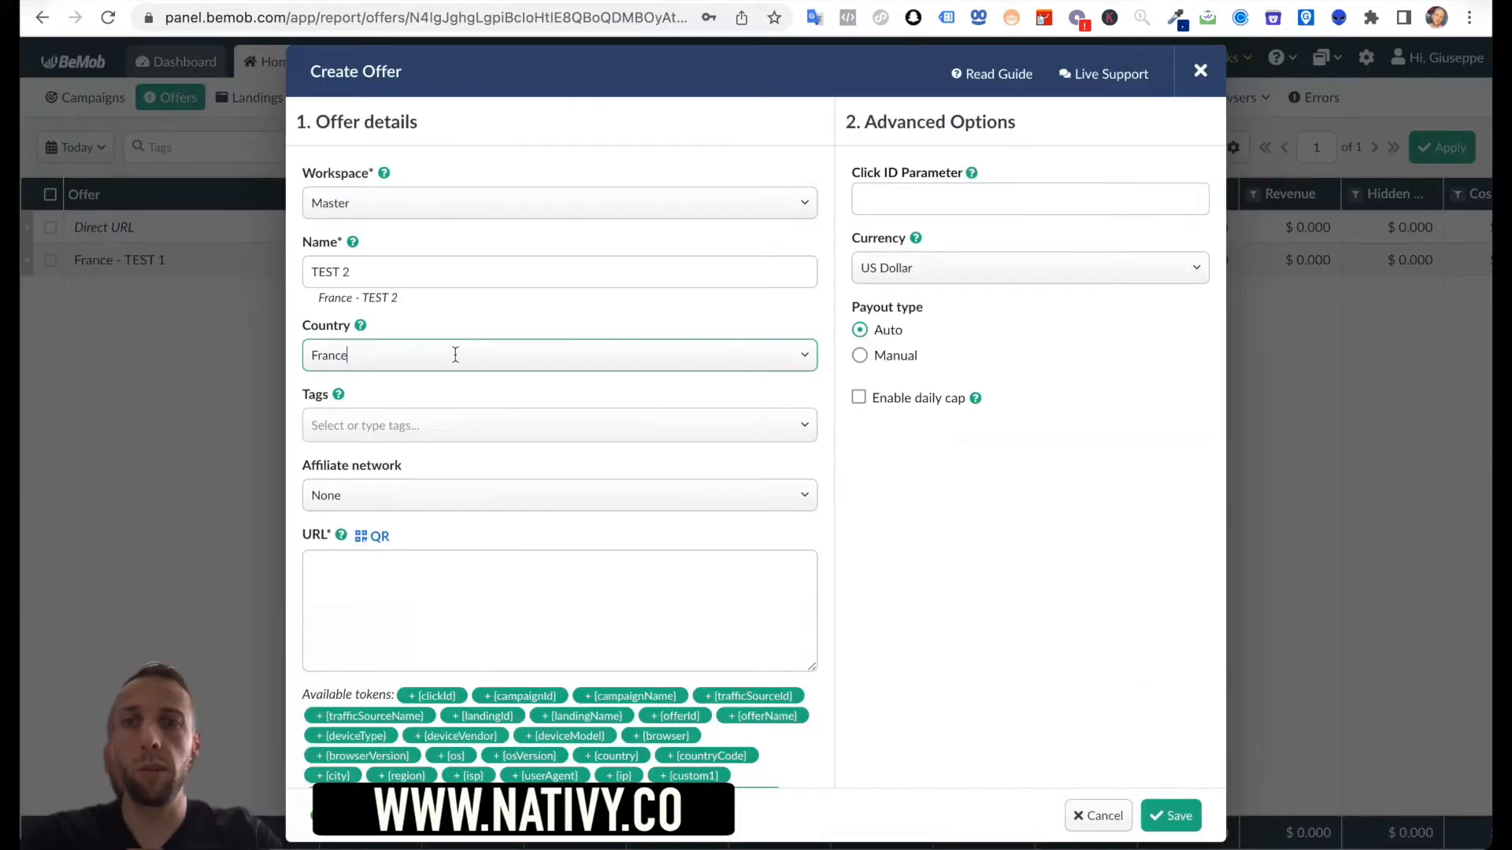
pyautogui.click(415, 653)
pyautogui.hotkey('ctrl', 'v')
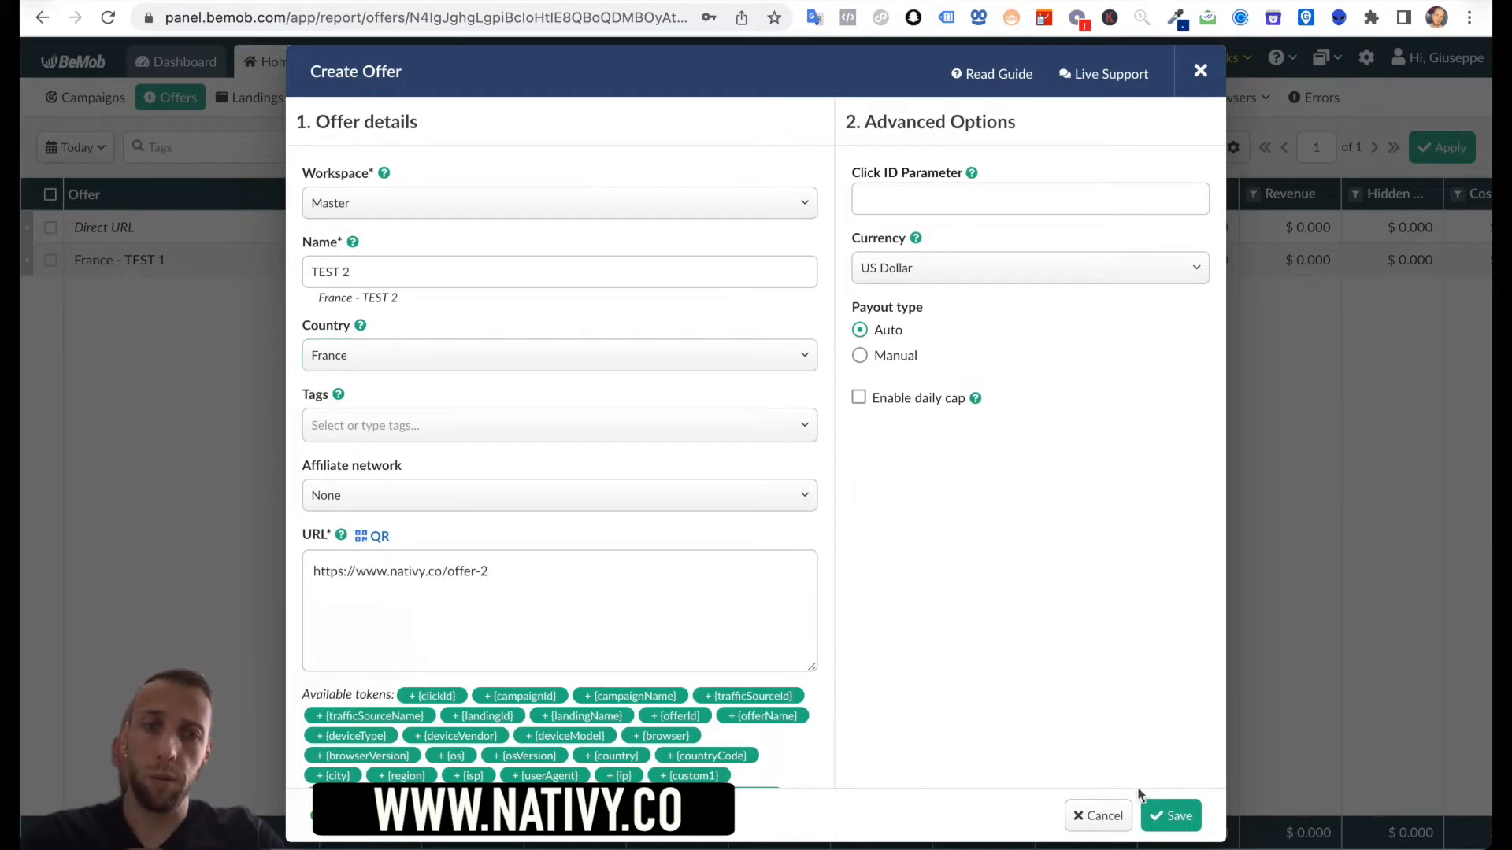
pyautogui.click(1167, 811)
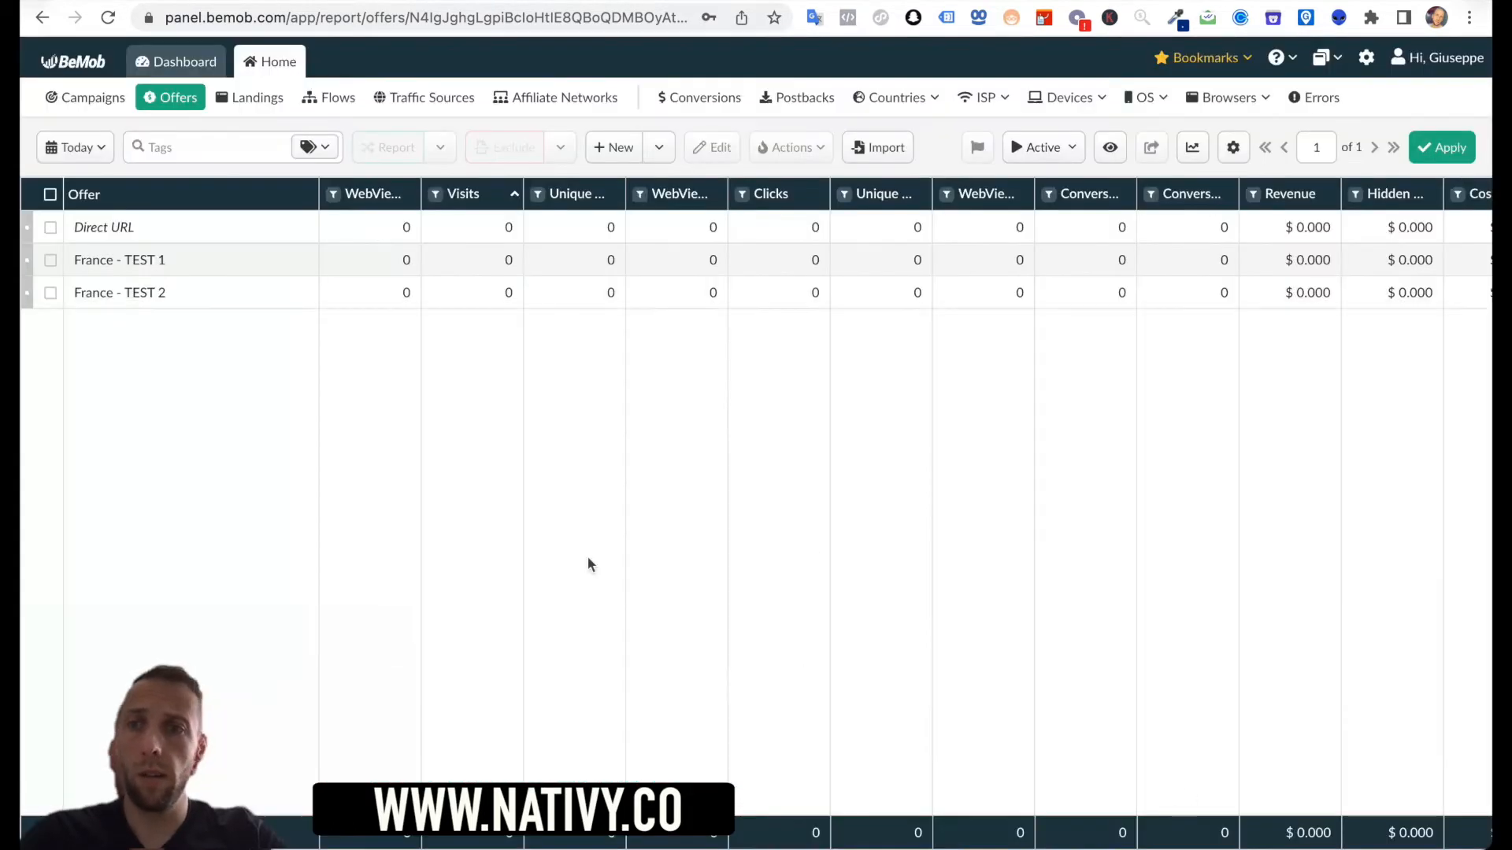
# - Start a new campaign named TEST and assign Taboola as its traffic source
pyautogui.click(71, 100)
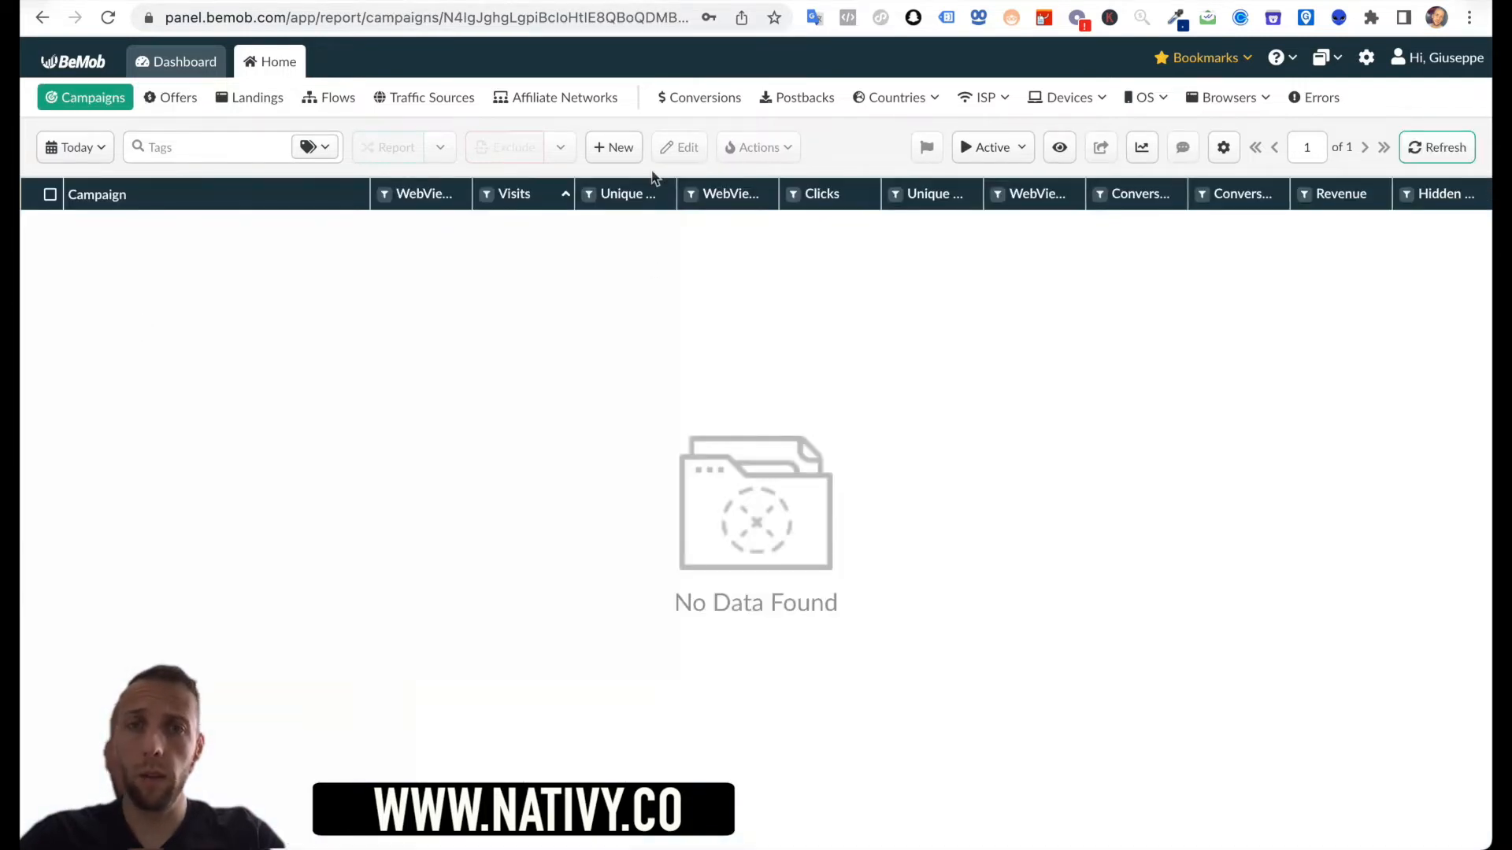
pyautogui.click(611, 149)
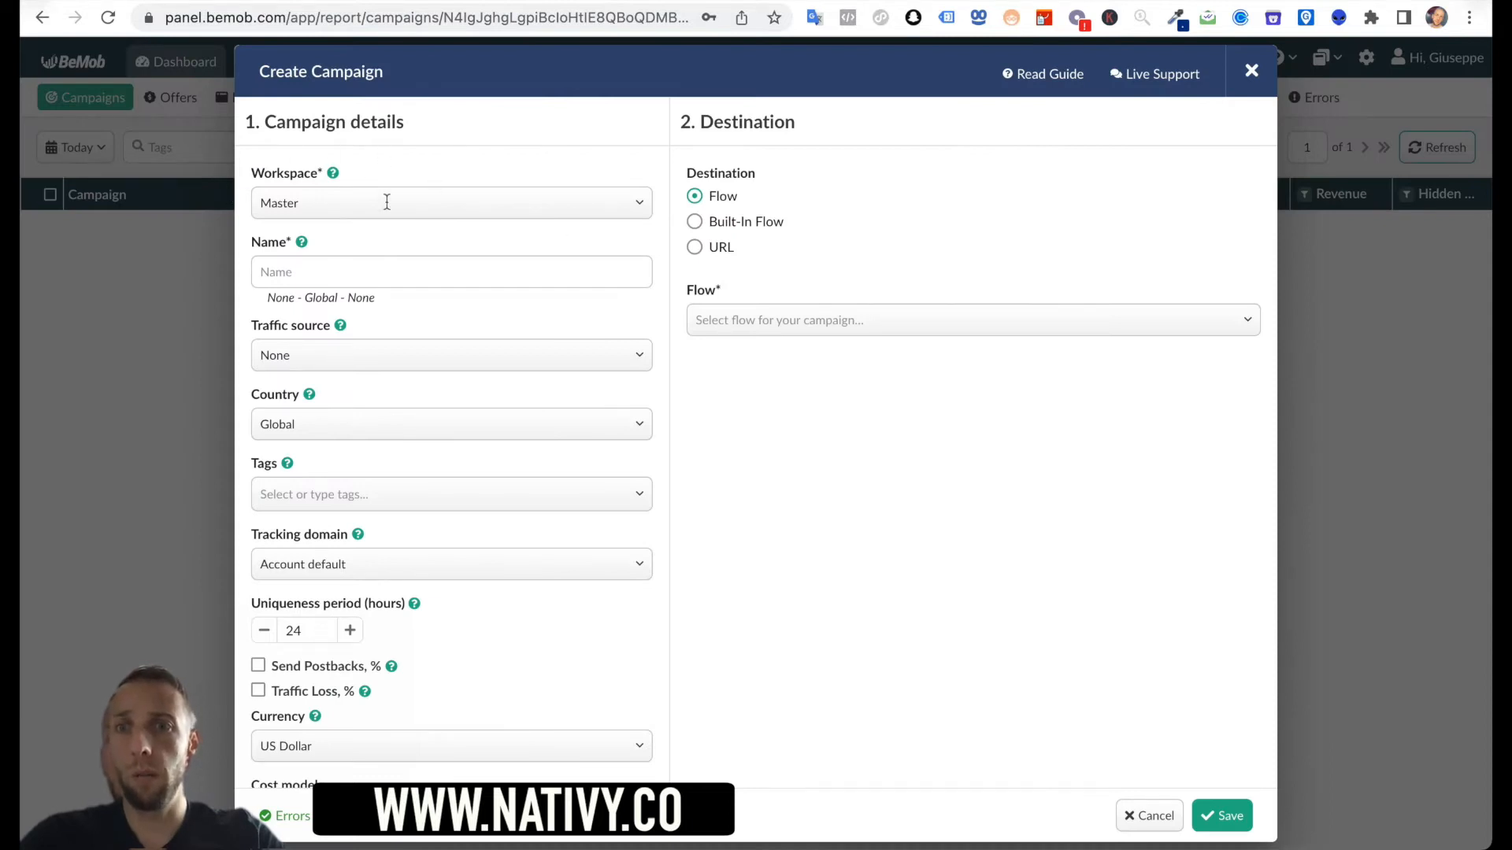
pyautogui.click(329, 285)
pyautogui.write('TEST')
pyautogui.click(327, 359)
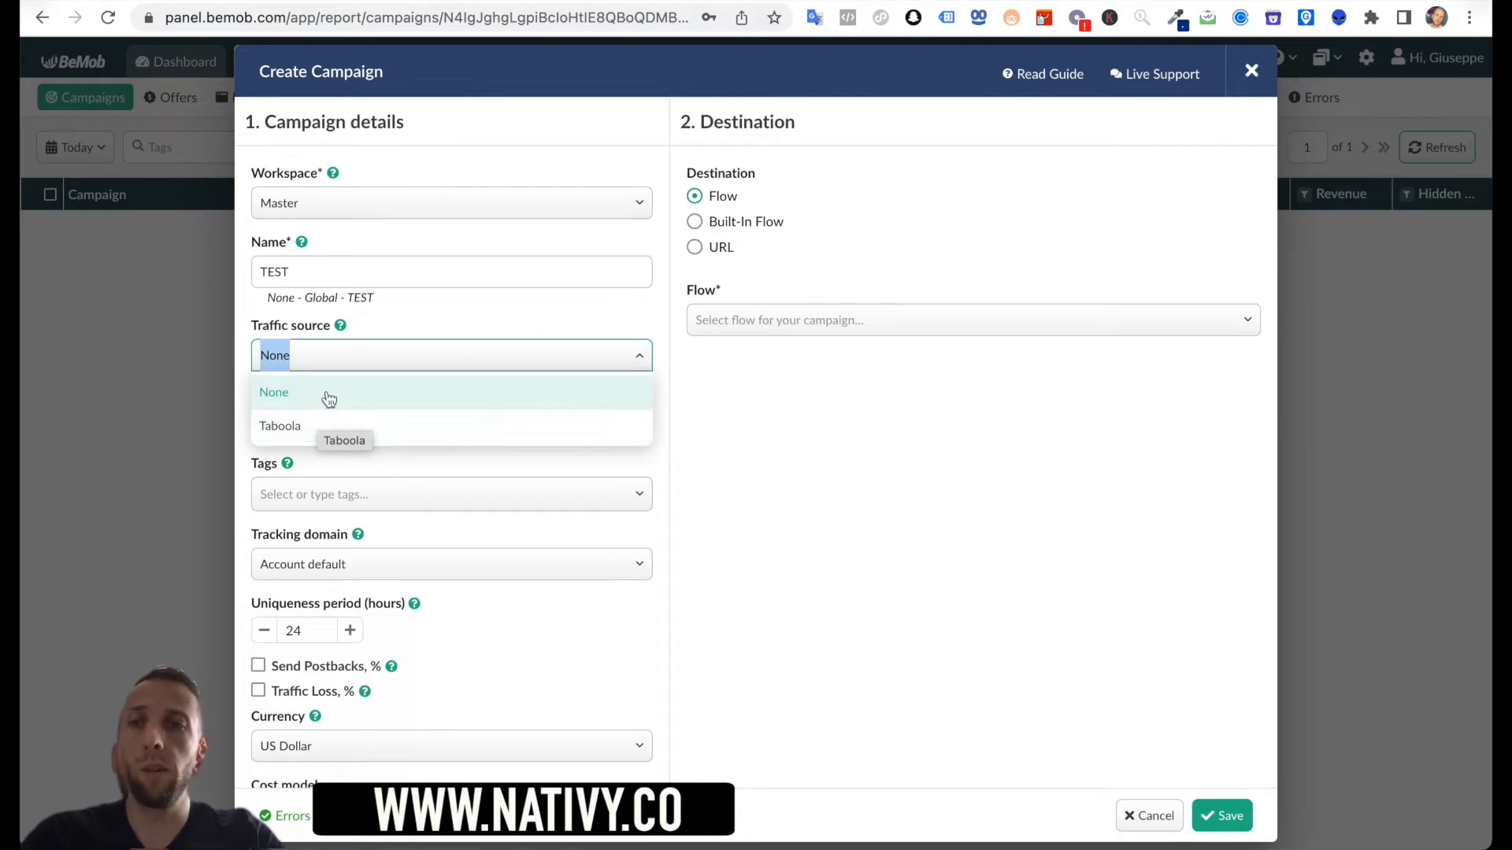
pyautogui.click(347, 430)
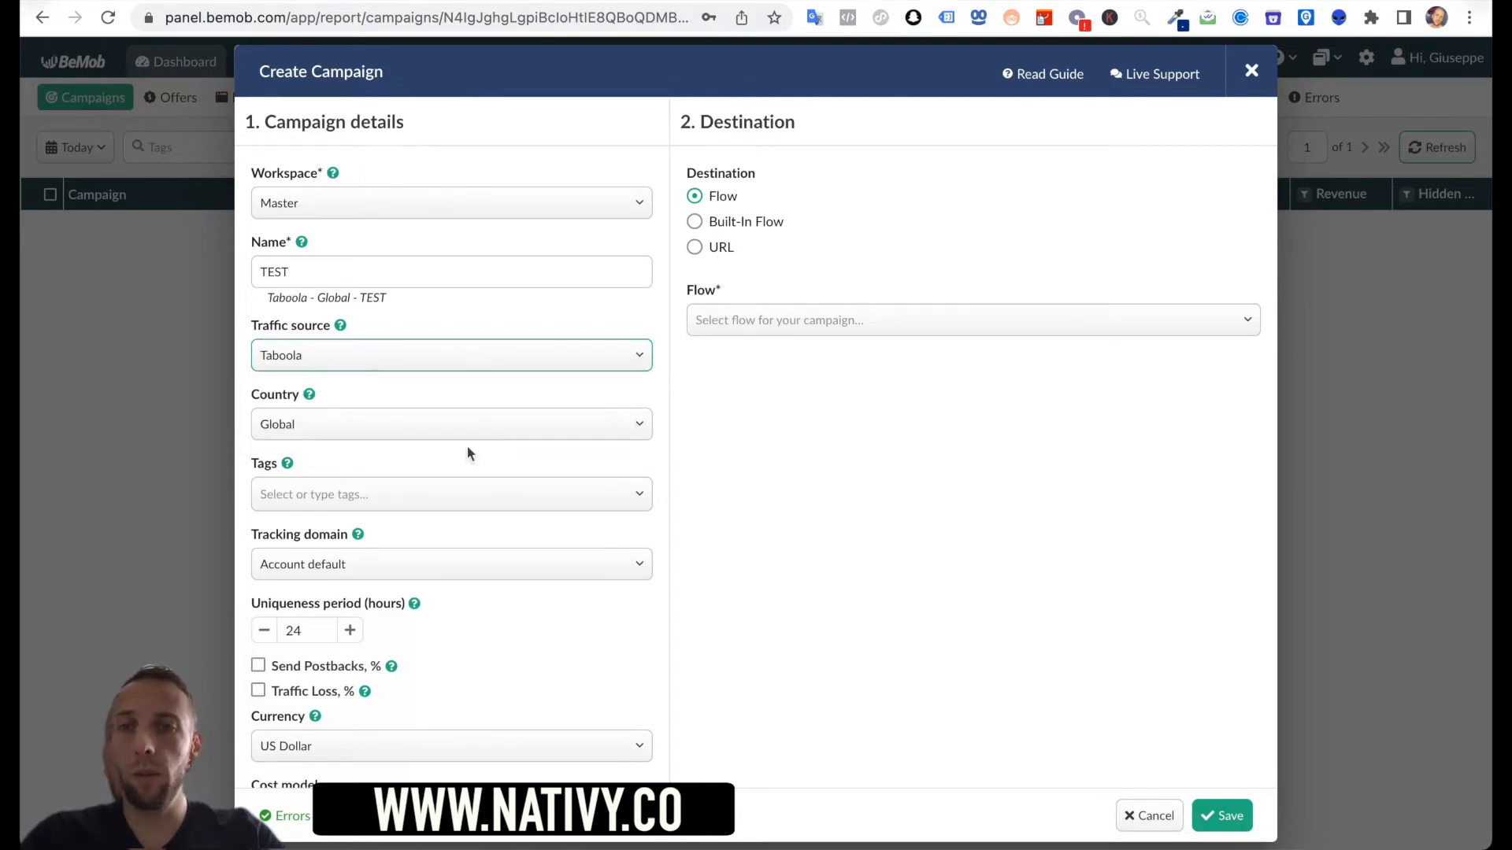
# - Set the campaign's country to France, leaving tags empty, and review the tracking domain, currency and cost model settings
pyautogui.click(500, 434)
pyautogui.write('fra')
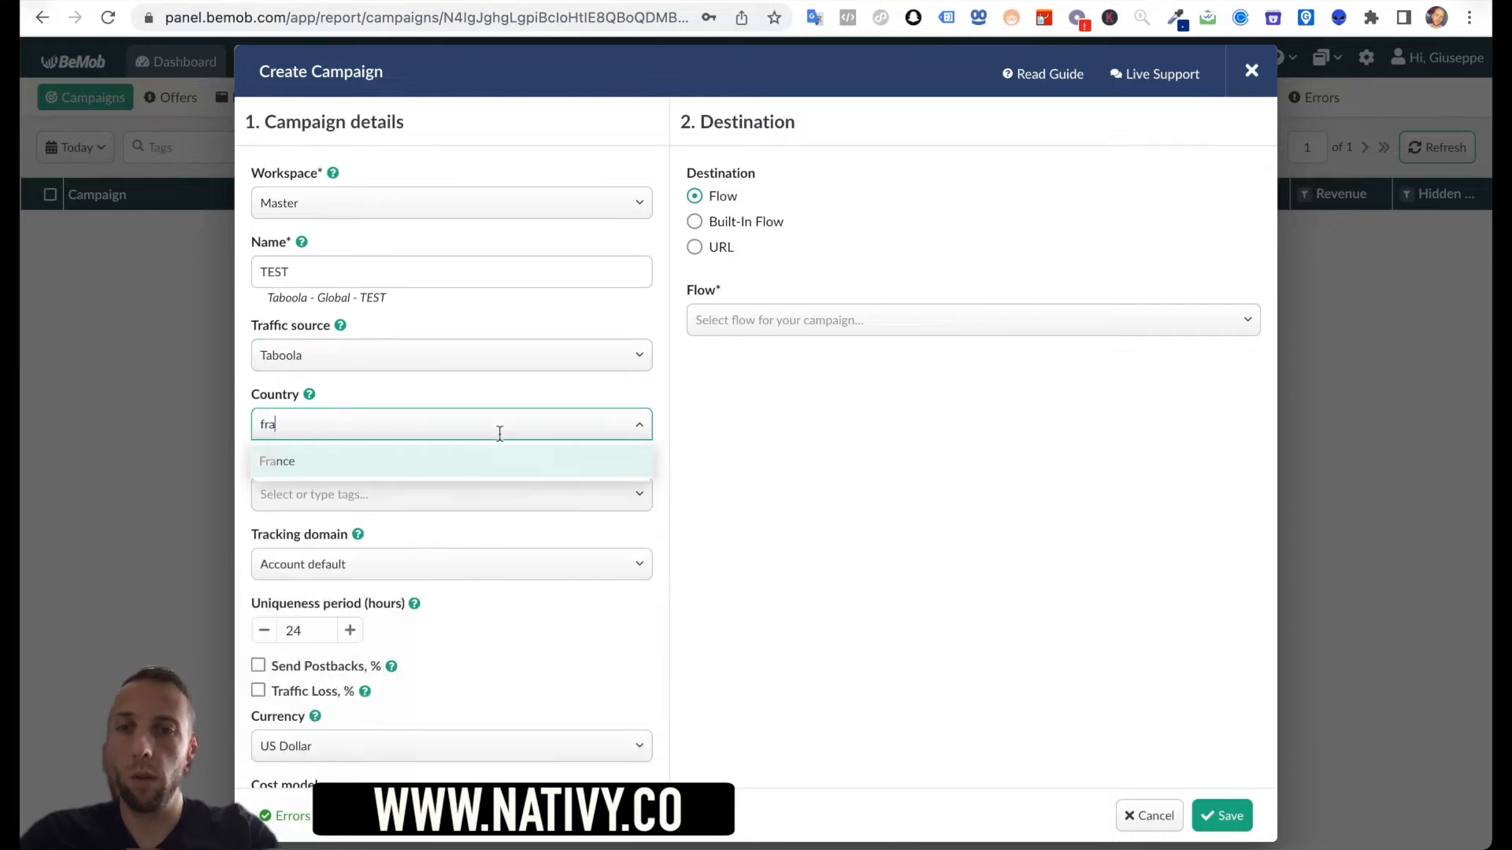
pyautogui.click(406, 466)
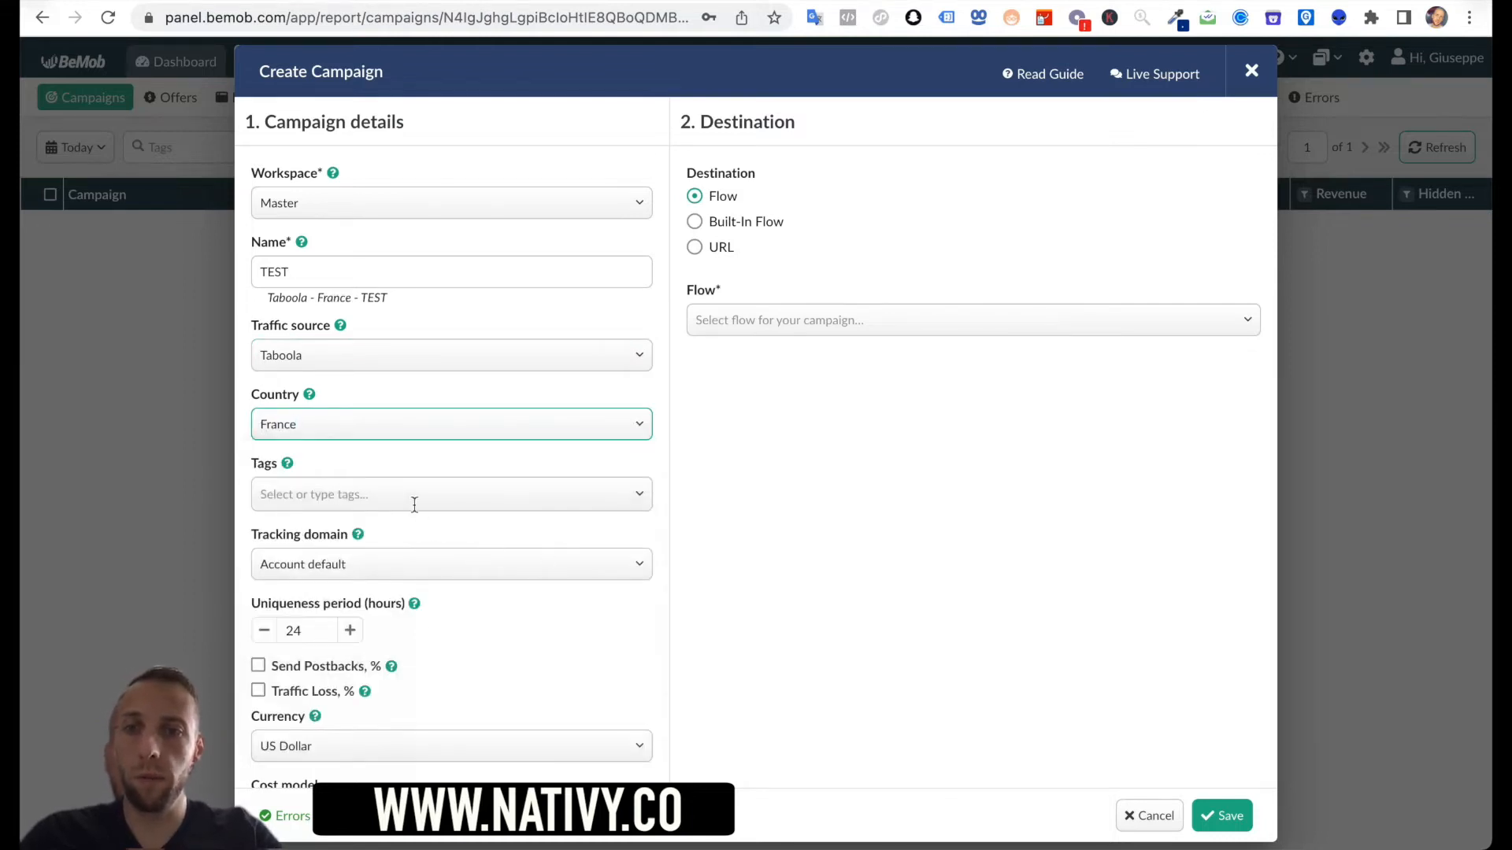
pyautogui.click(486, 498)
pyautogui.click(688, 496)
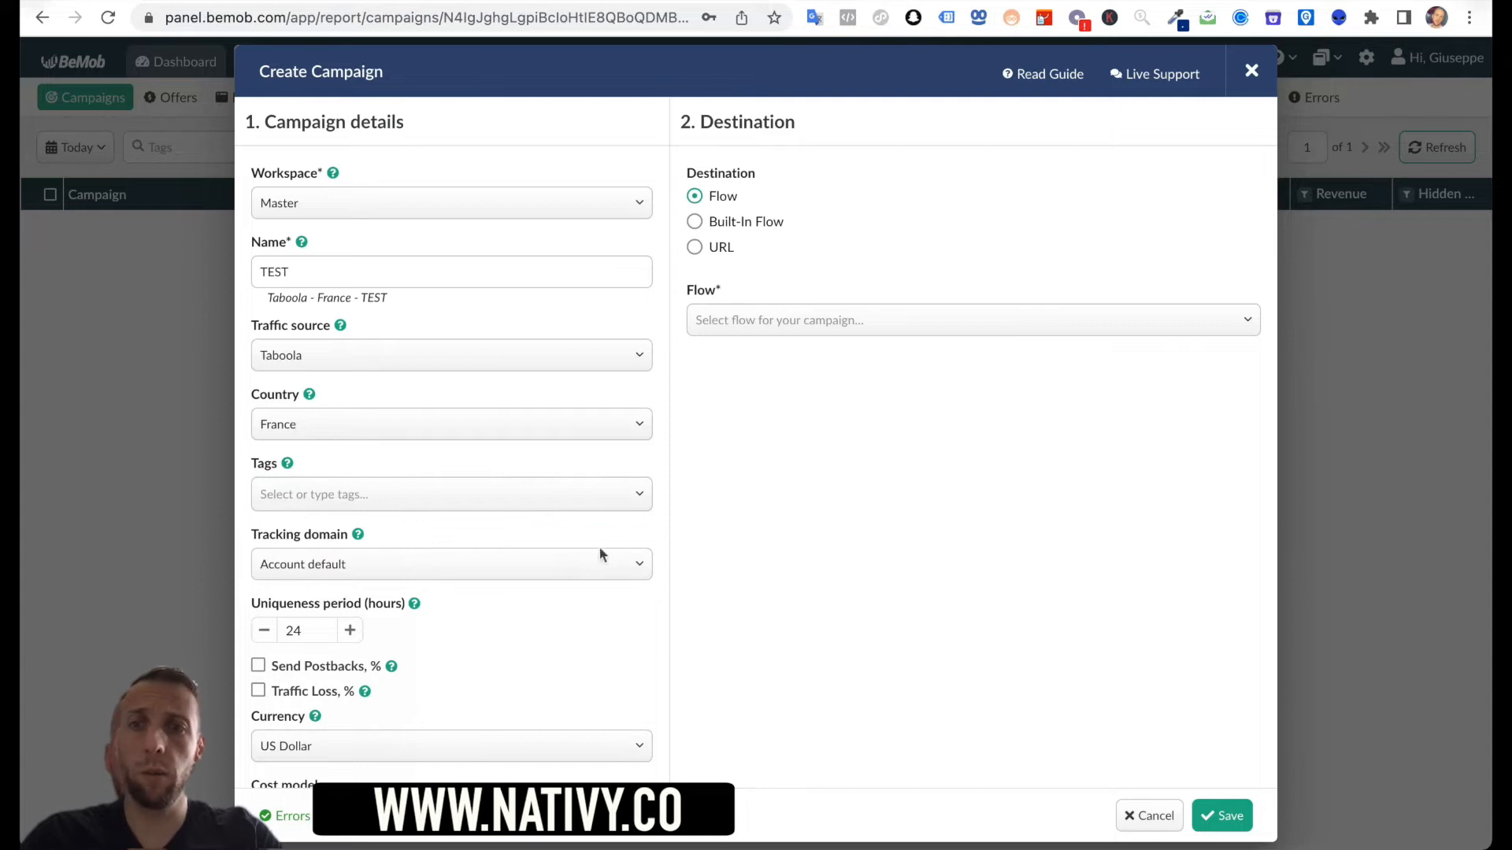
pyautogui.scroll(-3, 598, 546)
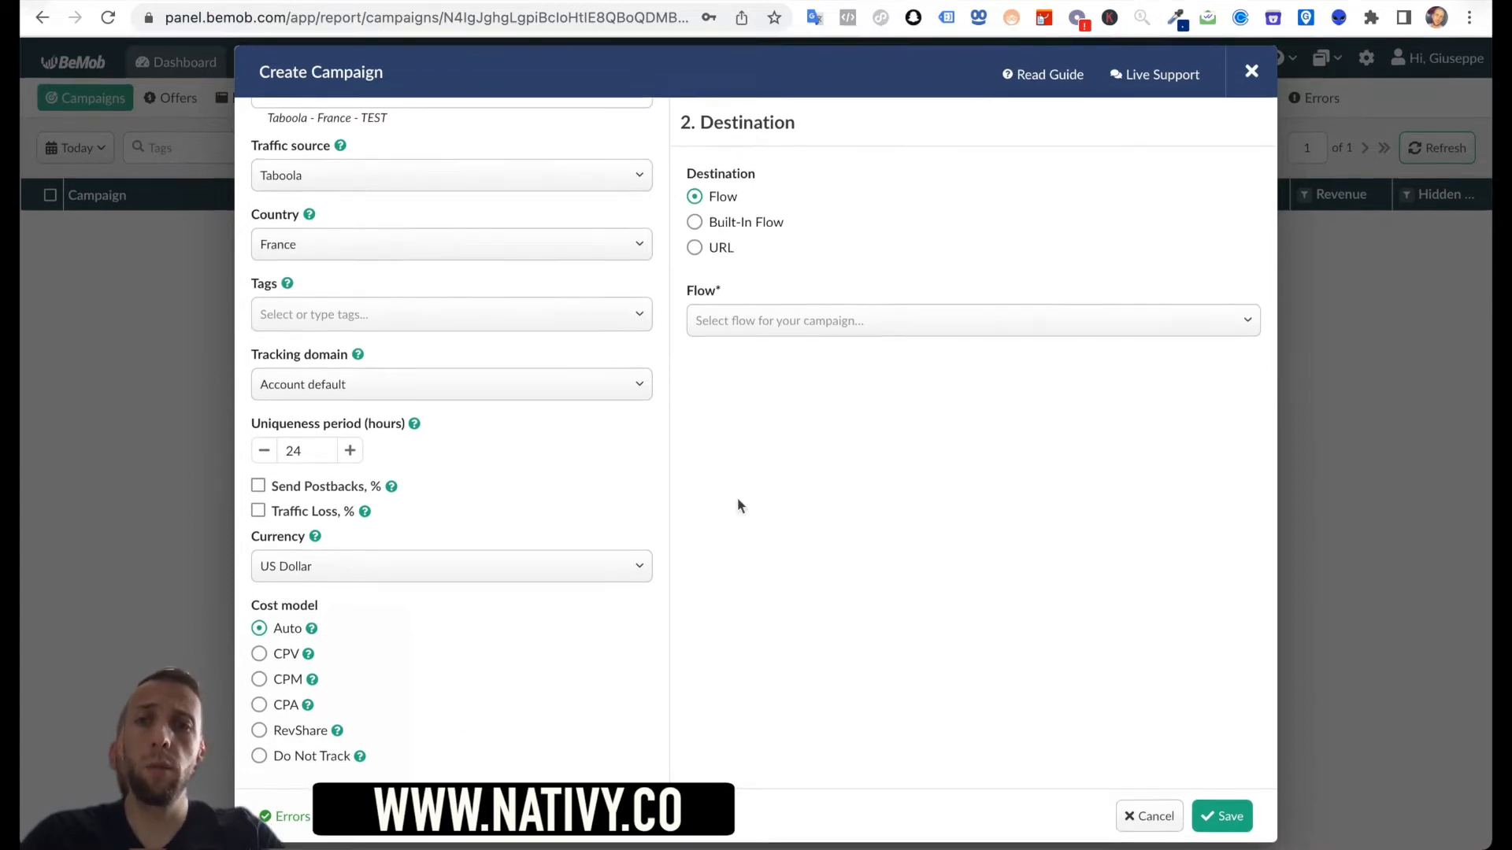
pyautogui.scroll(3, 737, 498)
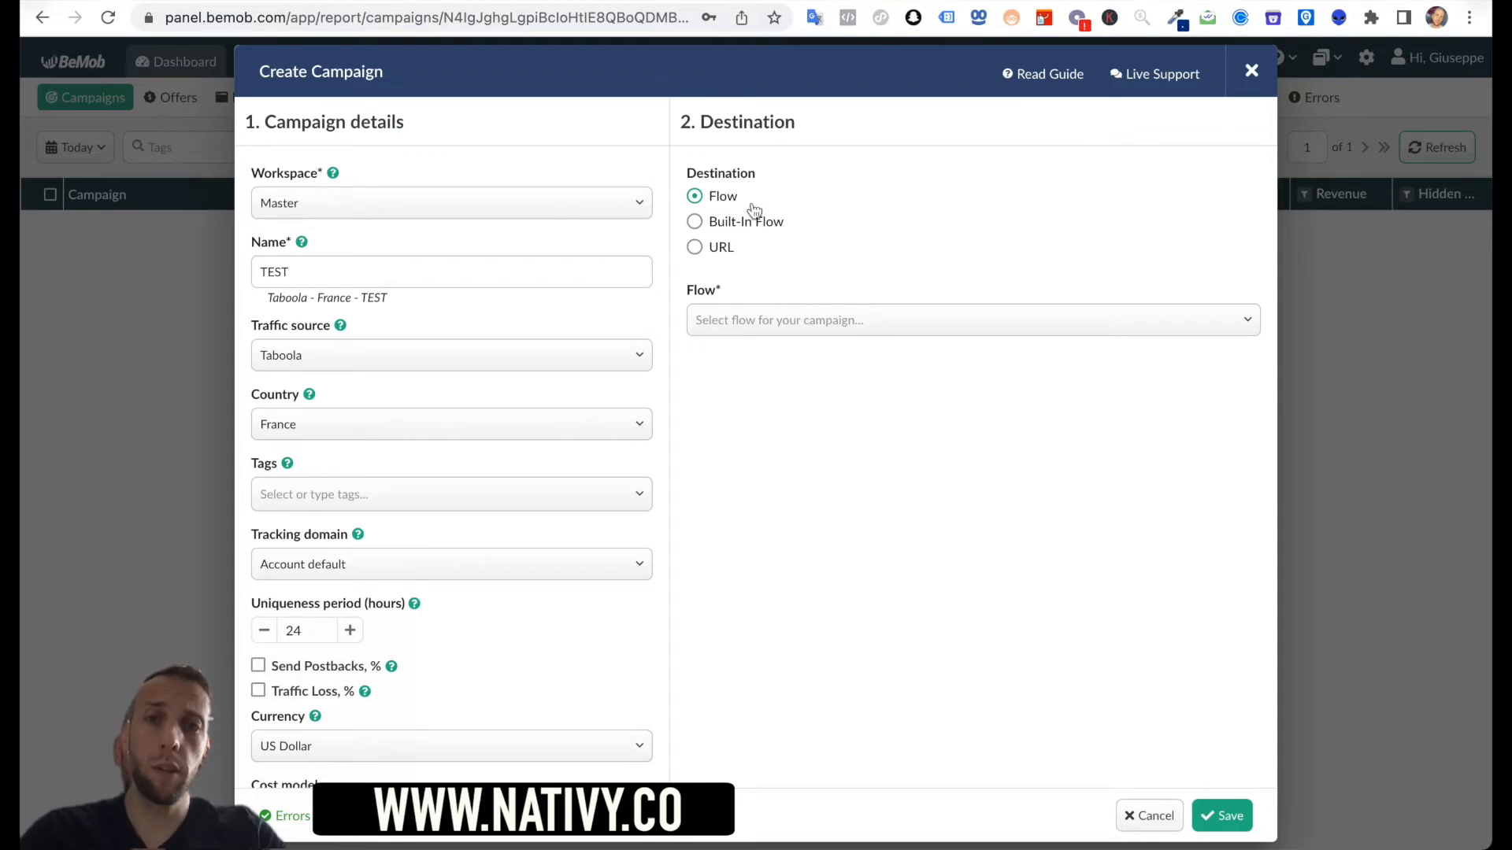
# - Switch the campaign destination to a built-in flow and add the France - TEST landing to Path 1
pyautogui.click(717, 231)
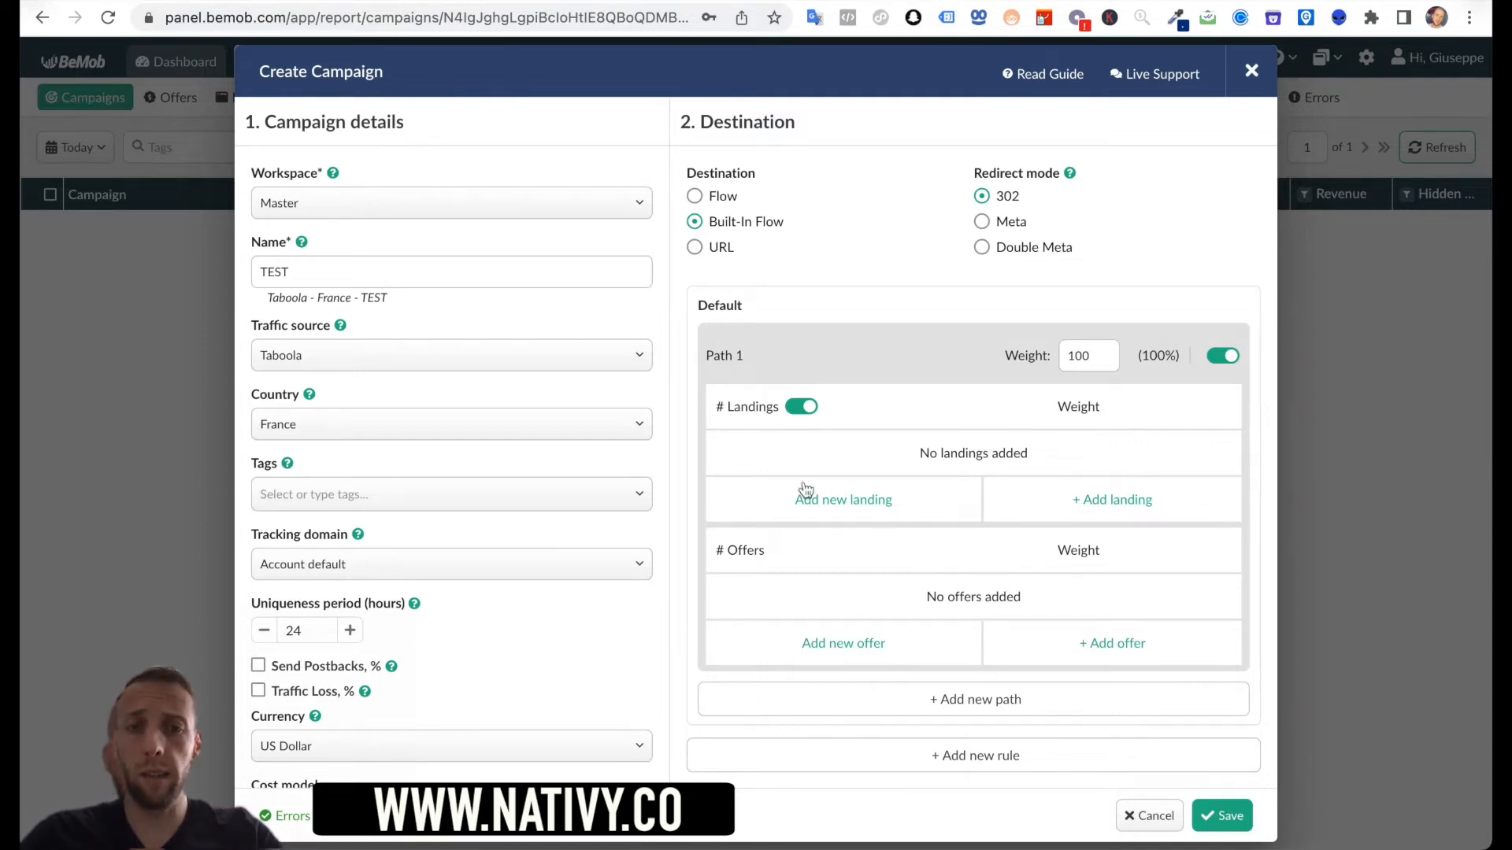
pyautogui.click(1105, 499)
pyautogui.click(1031, 460)
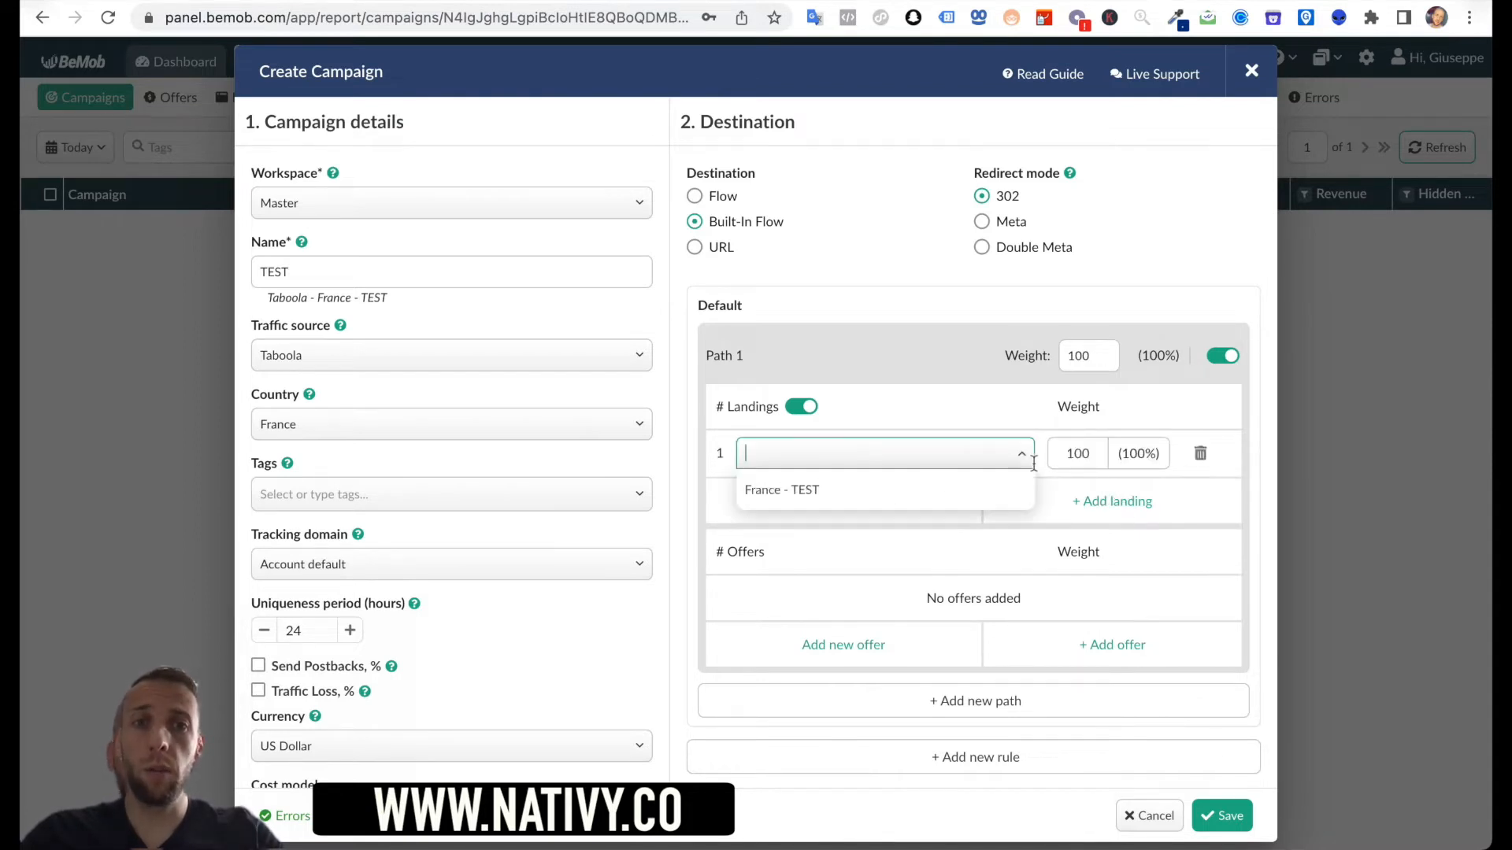
pyautogui.click(896, 499)
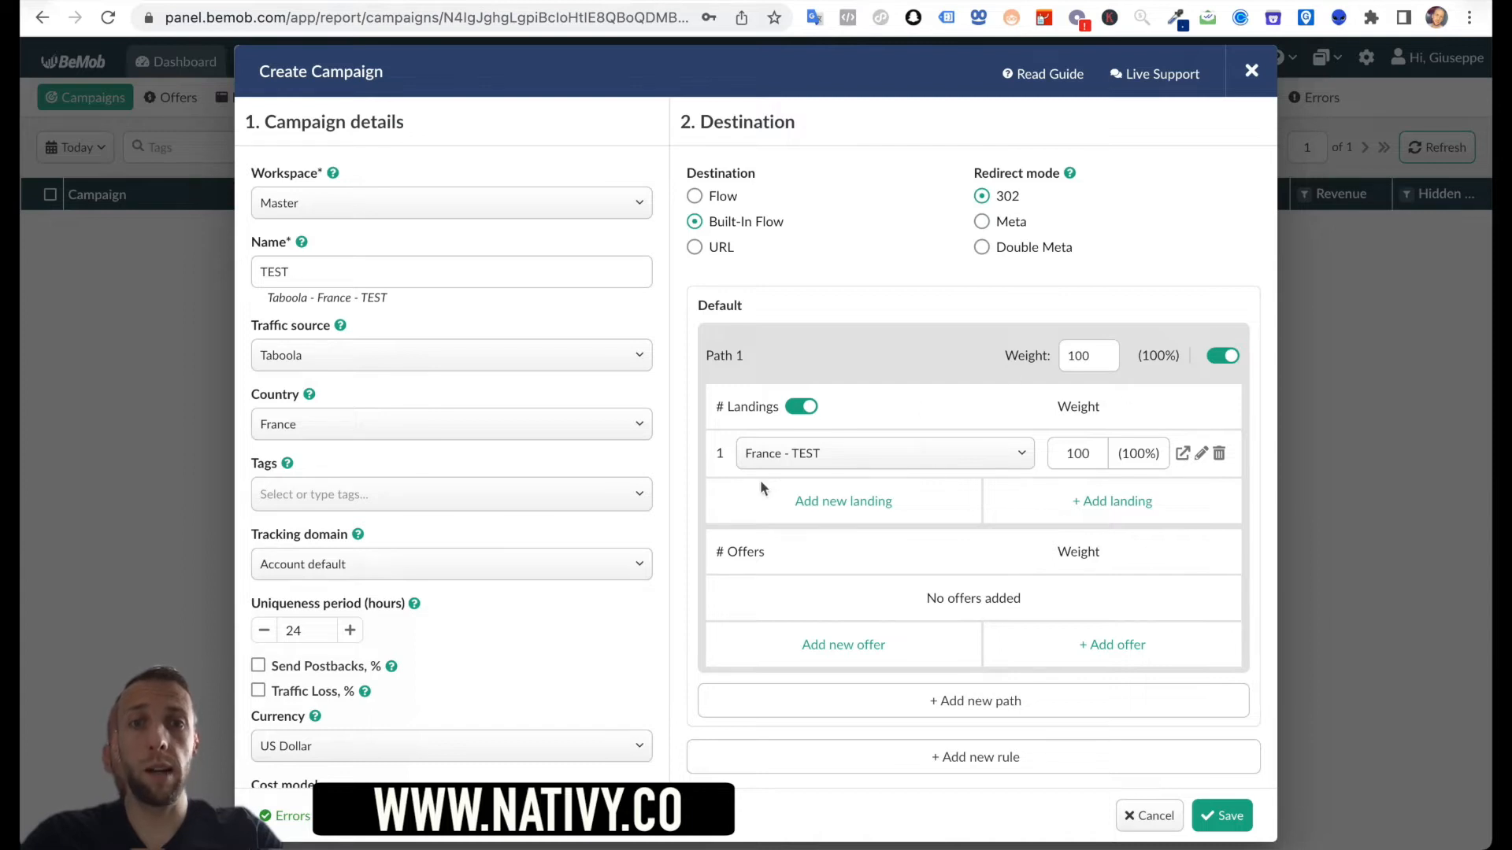
pyautogui.click(1110, 502)
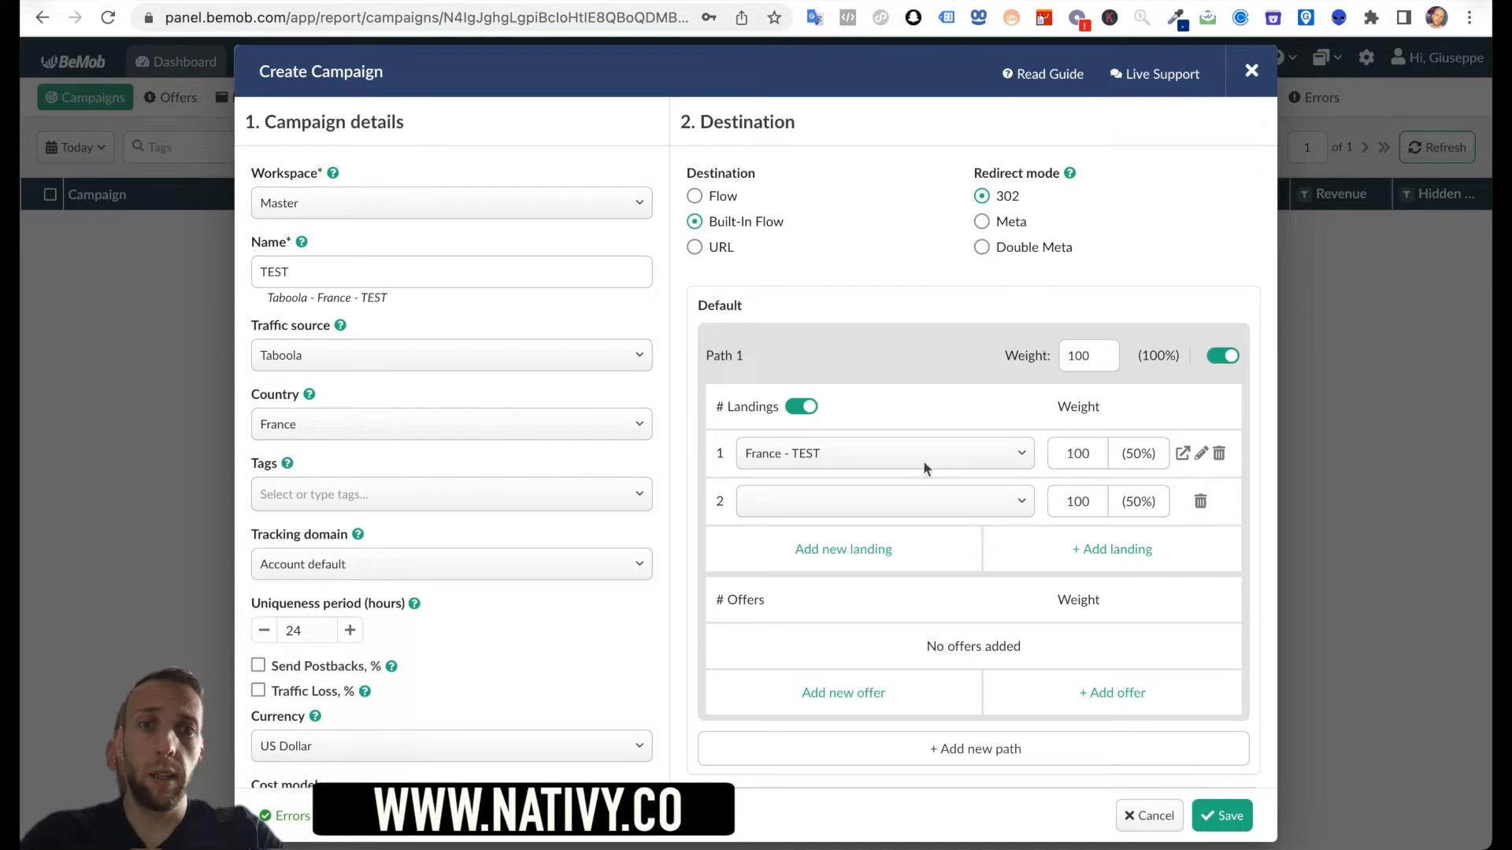
pyautogui.click(1200, 502)
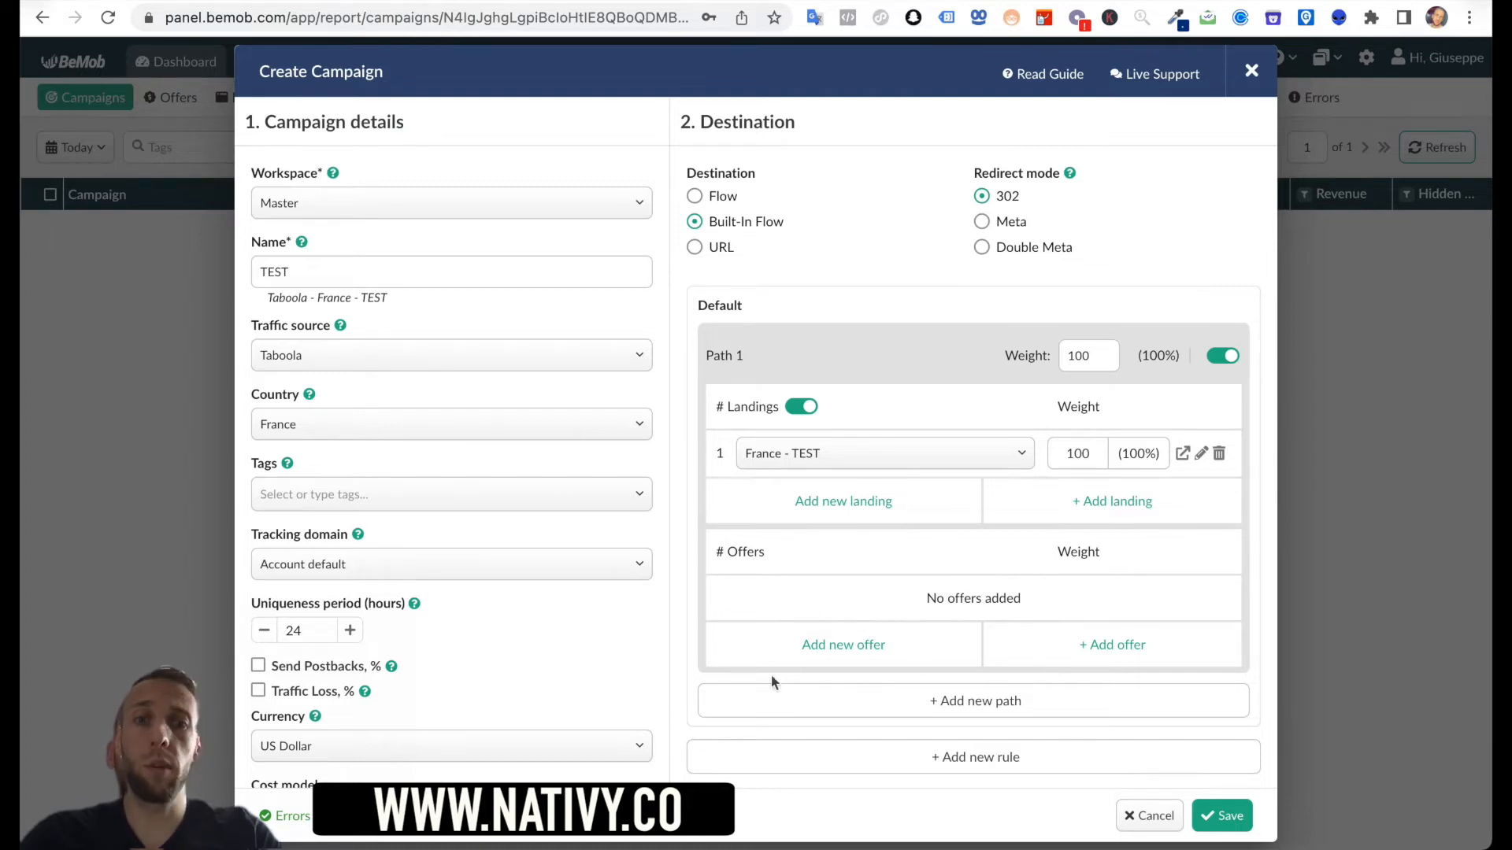
# - Add the offers France - TEST 1 and France - TEST 2 to Path 1 and save the campaign
pyautogui.click(1120, 654)
pyautogui.click(796, 600)
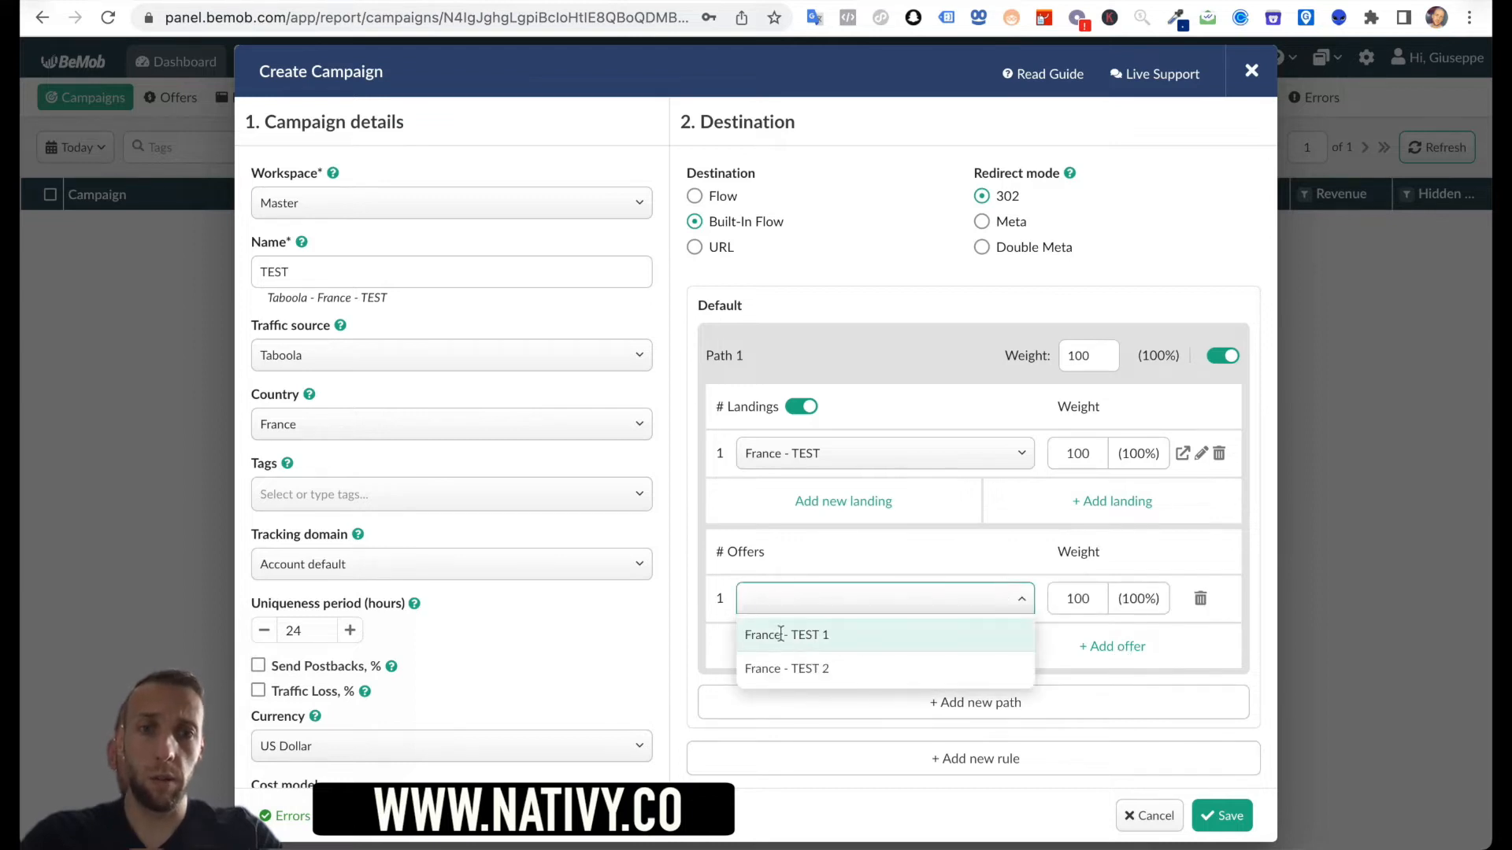
pyautogui.click(794, 634)
pyautogui.click(1155, 664)
pyautogui.click(931, 654)
pyautogui.click(931, 683)
pyautogui.scroll(-1, 964, 306)
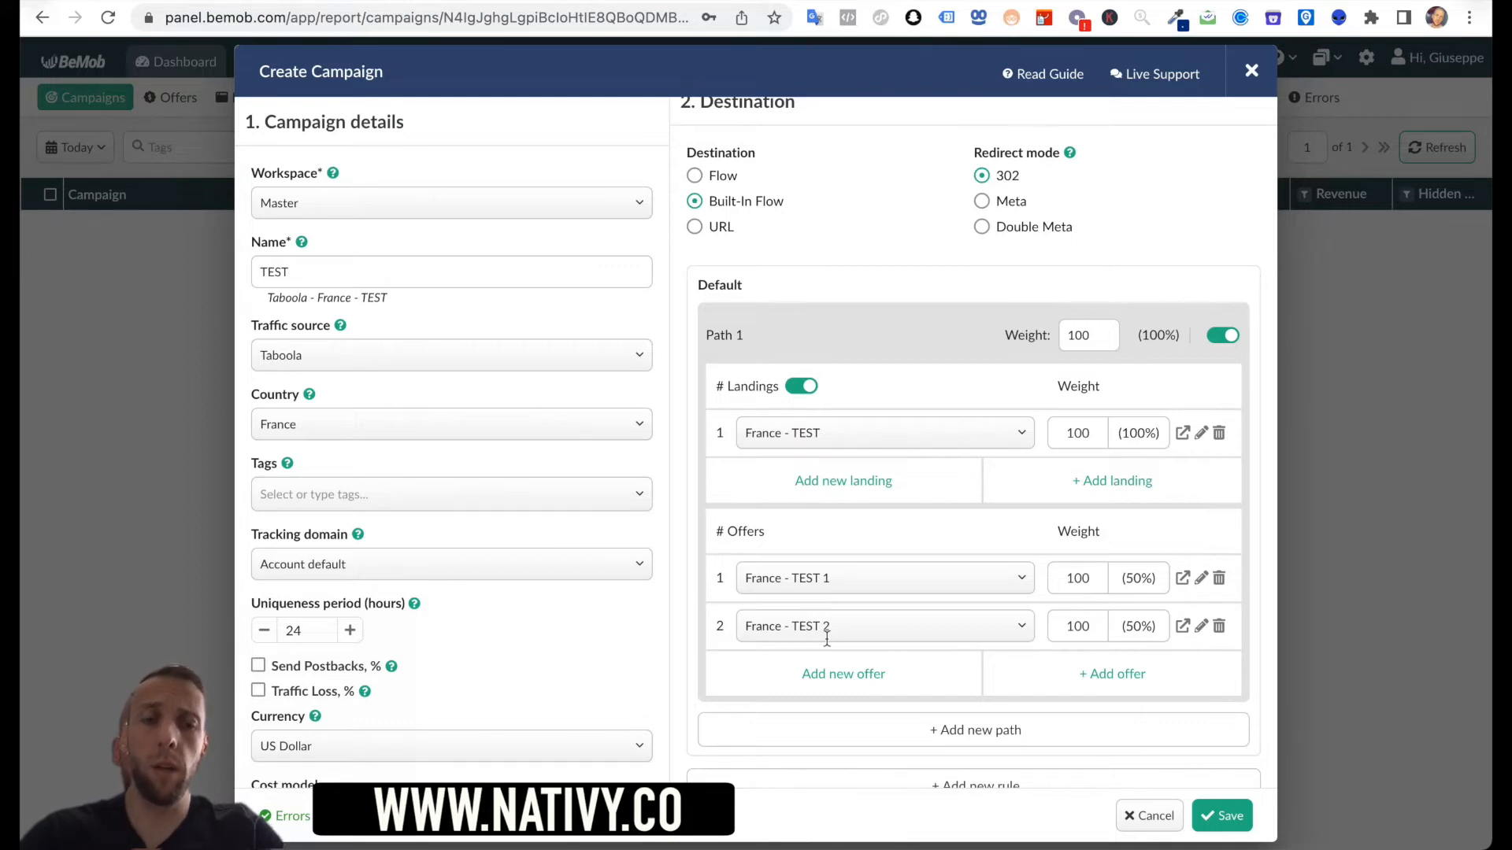
pyautogui.click(1223, 816)
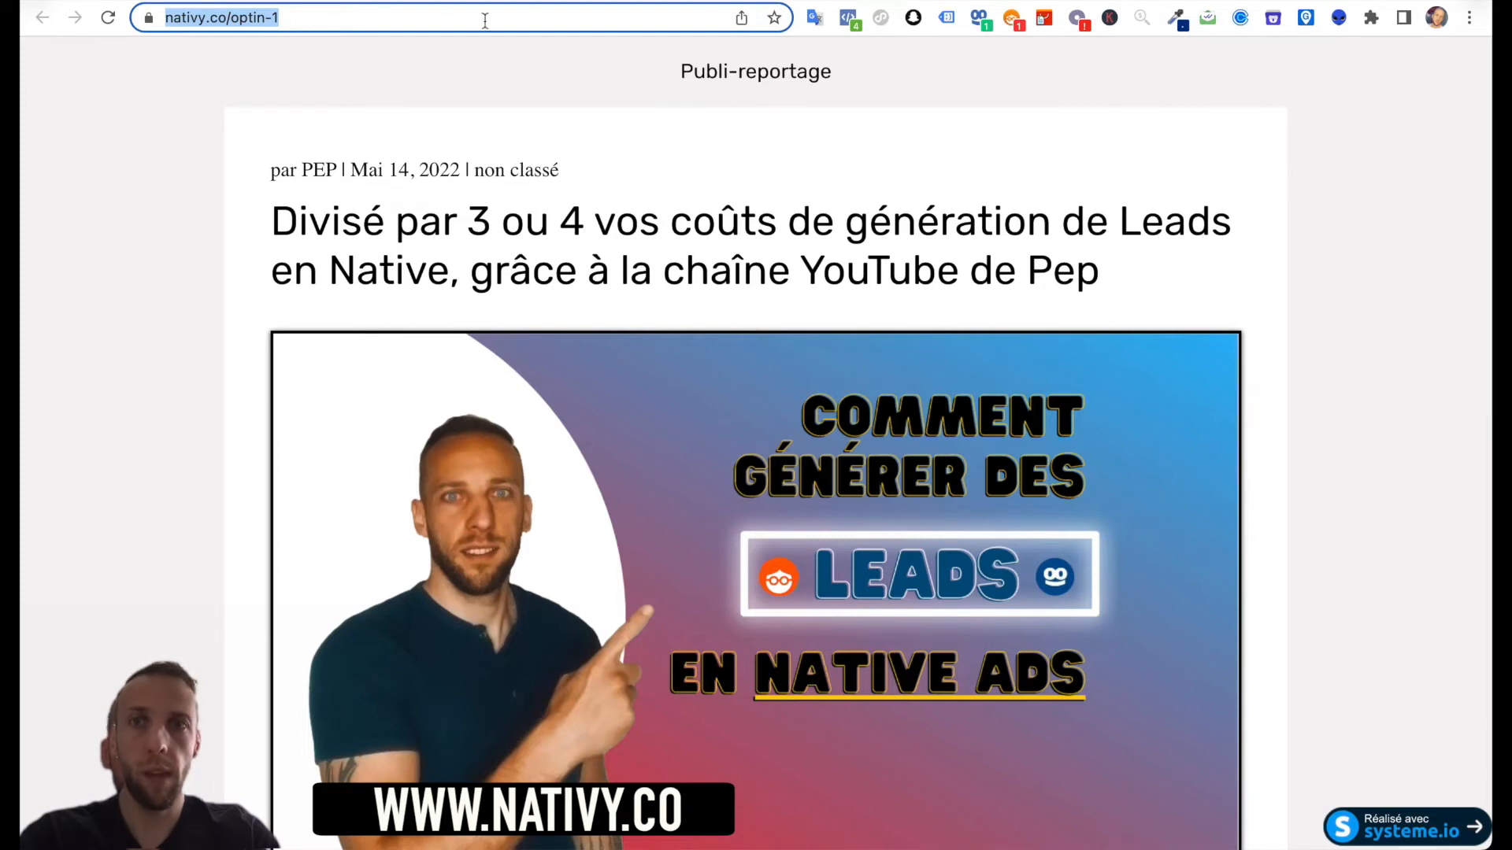
# - Show the landing page's own address and copy the Campaign URL from the campaign links
pyautogui.moveTo(339, 23); pyautogui.dragTo(166, 23)
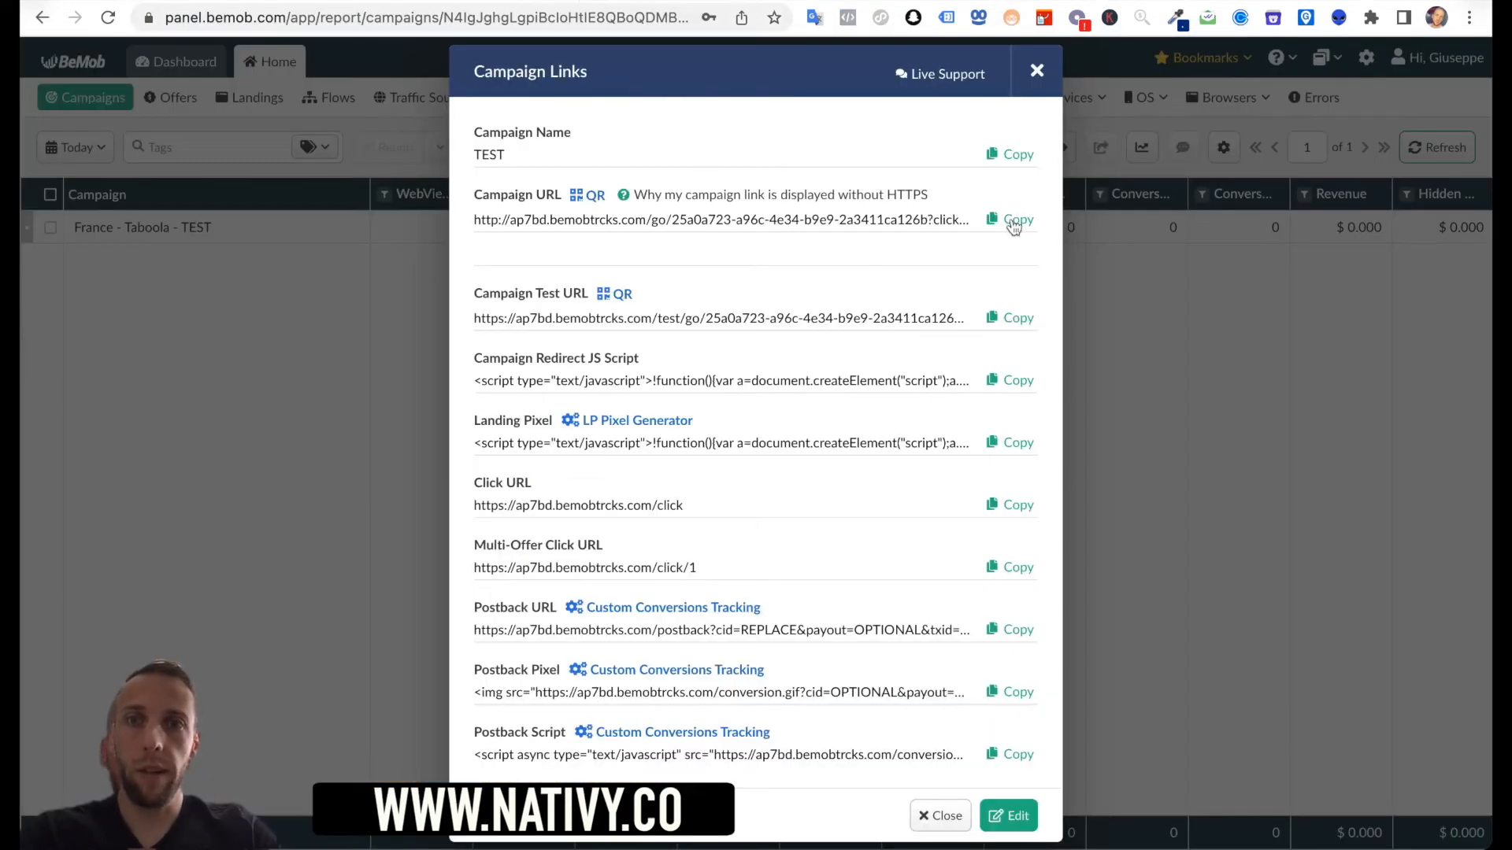
pyautogui.click(1014, 221)
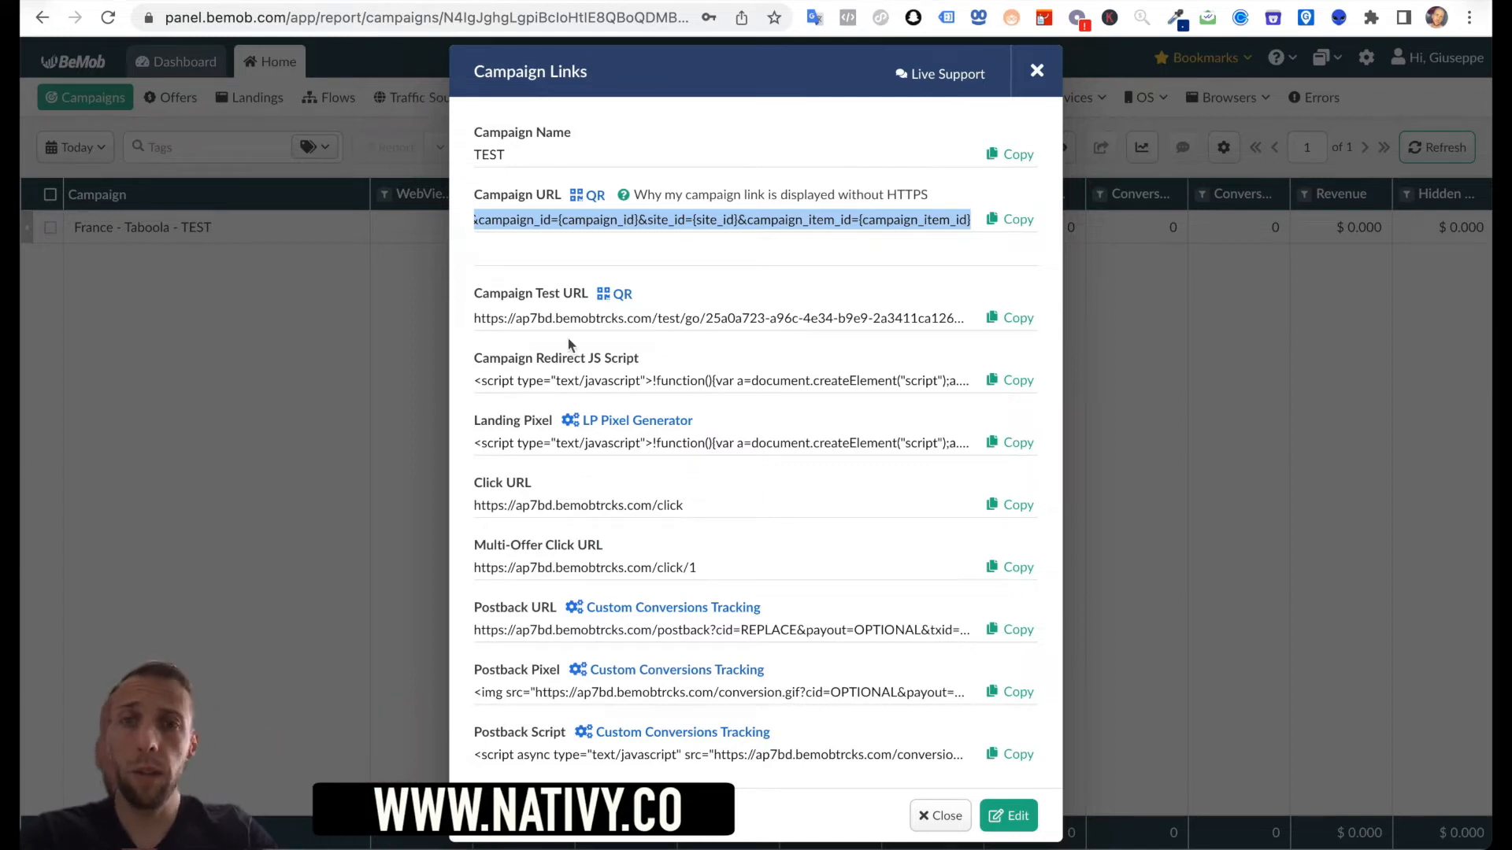
pyautogui.scroll(-1, 554, 352)
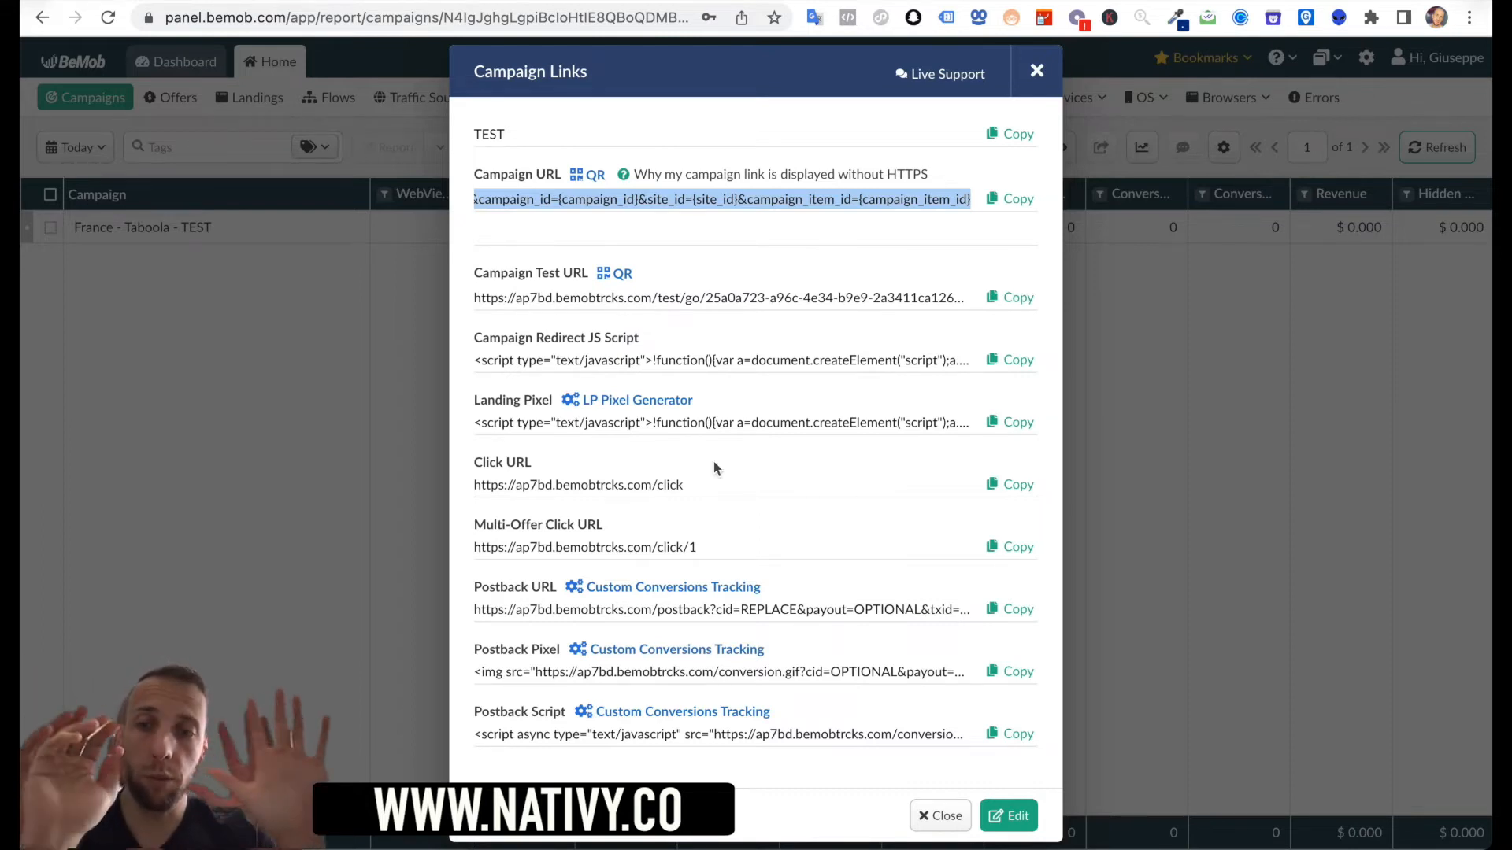
# - Copy the campaign's Click URL and open the optin 1 page of the YOUTUBE funnel for editing in systeme.io
pyautogui.click(1001, 483)
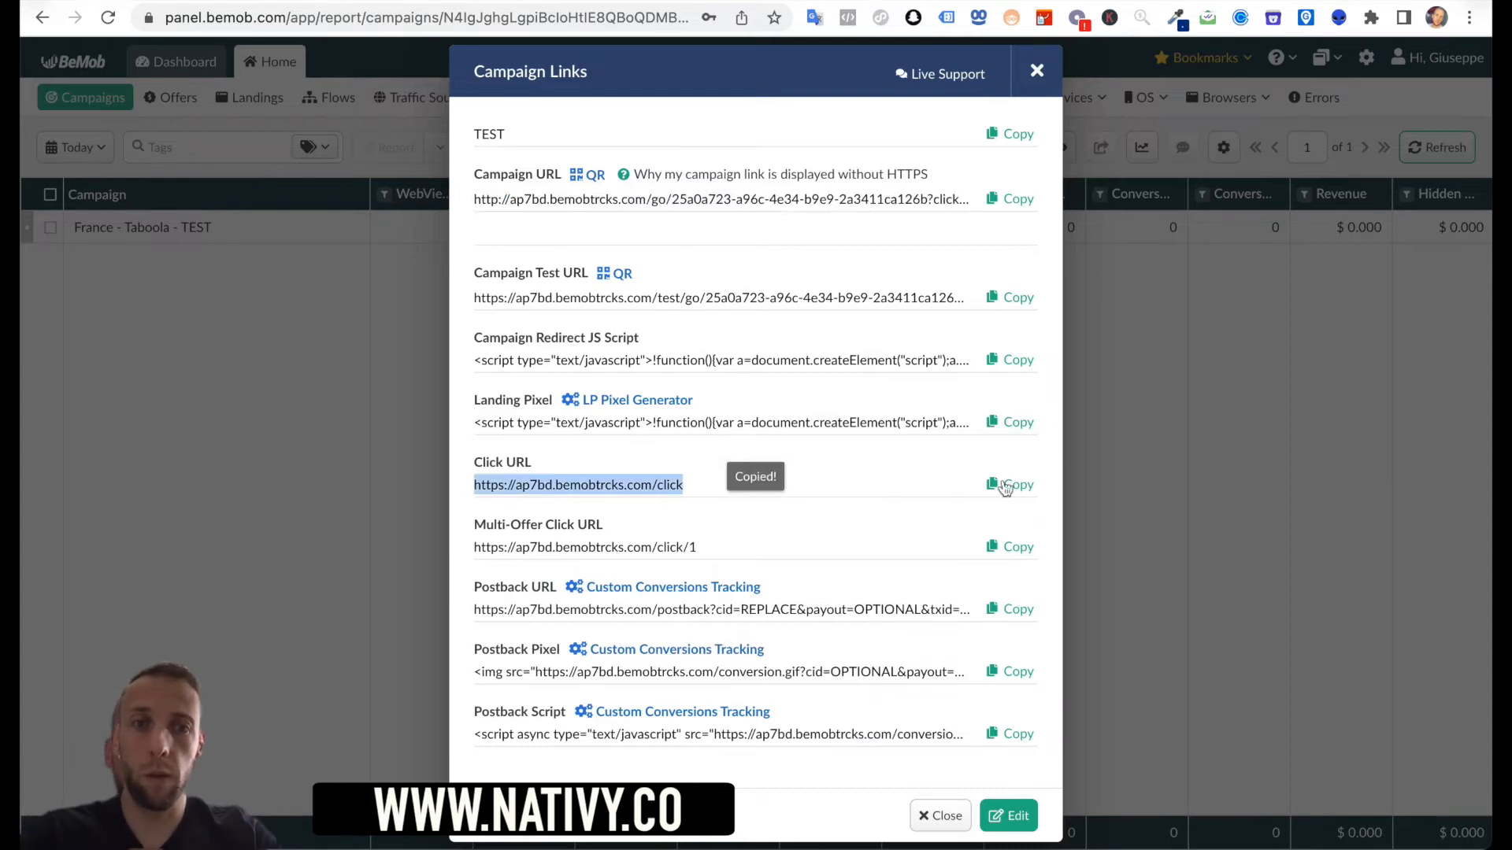
pyautogui.click(949, 1)
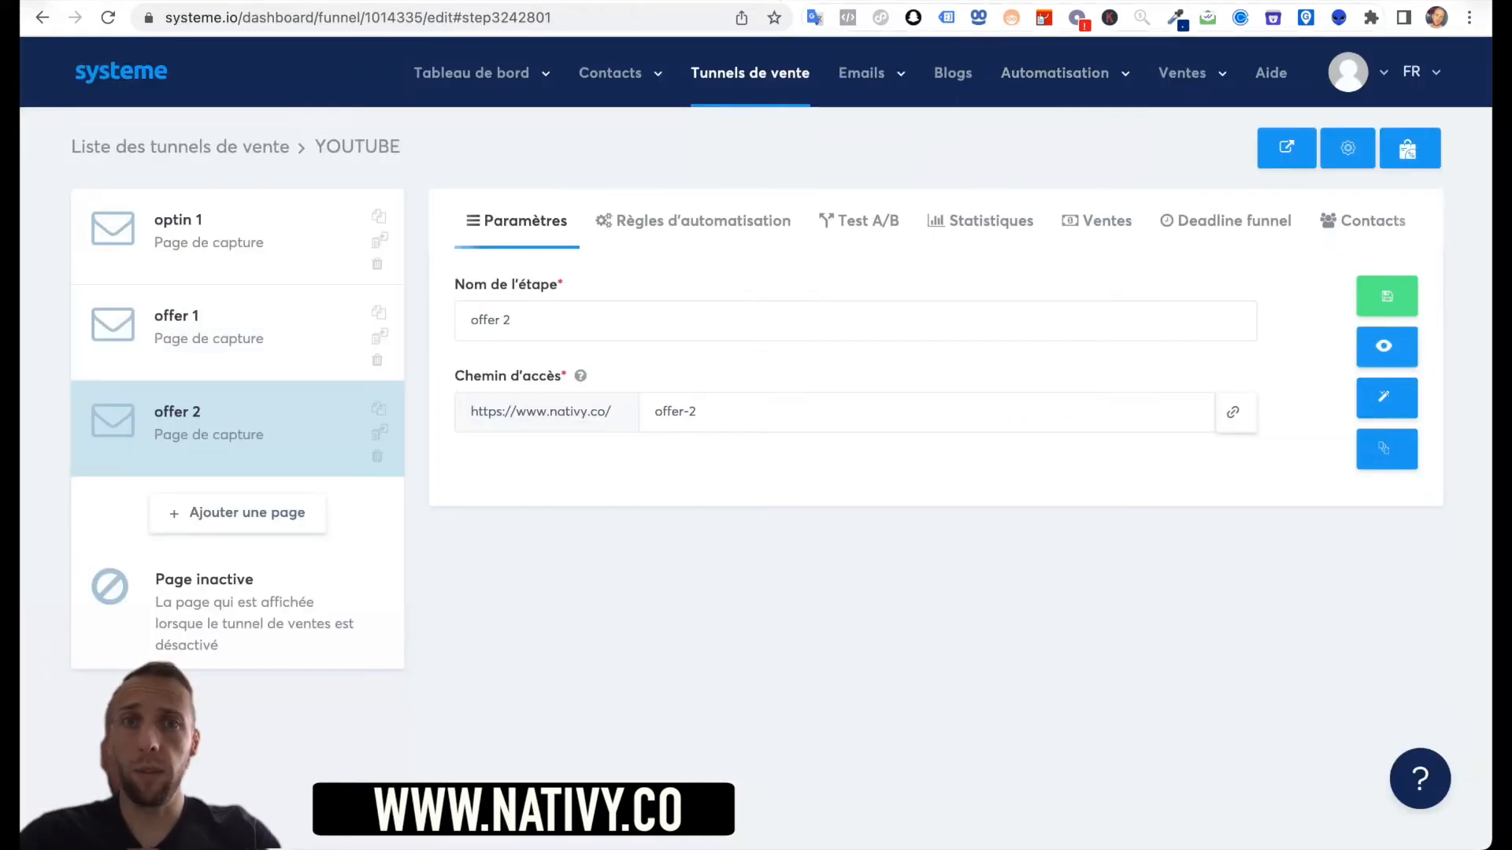
pyautogui.click(209, 230)
pyautogui.click(1373, 404)
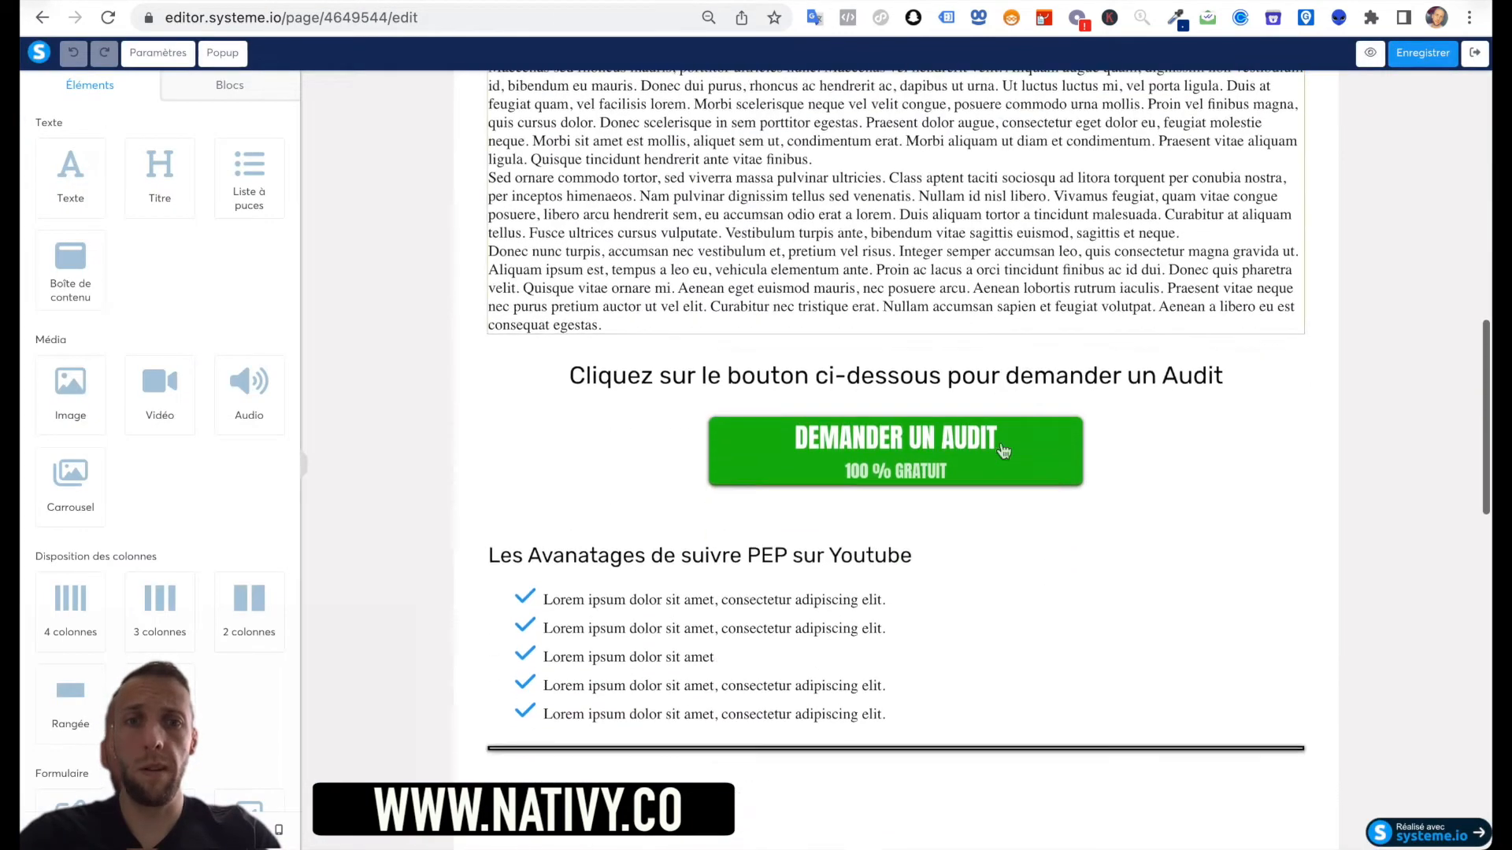
pyautogui.click(953, 404)
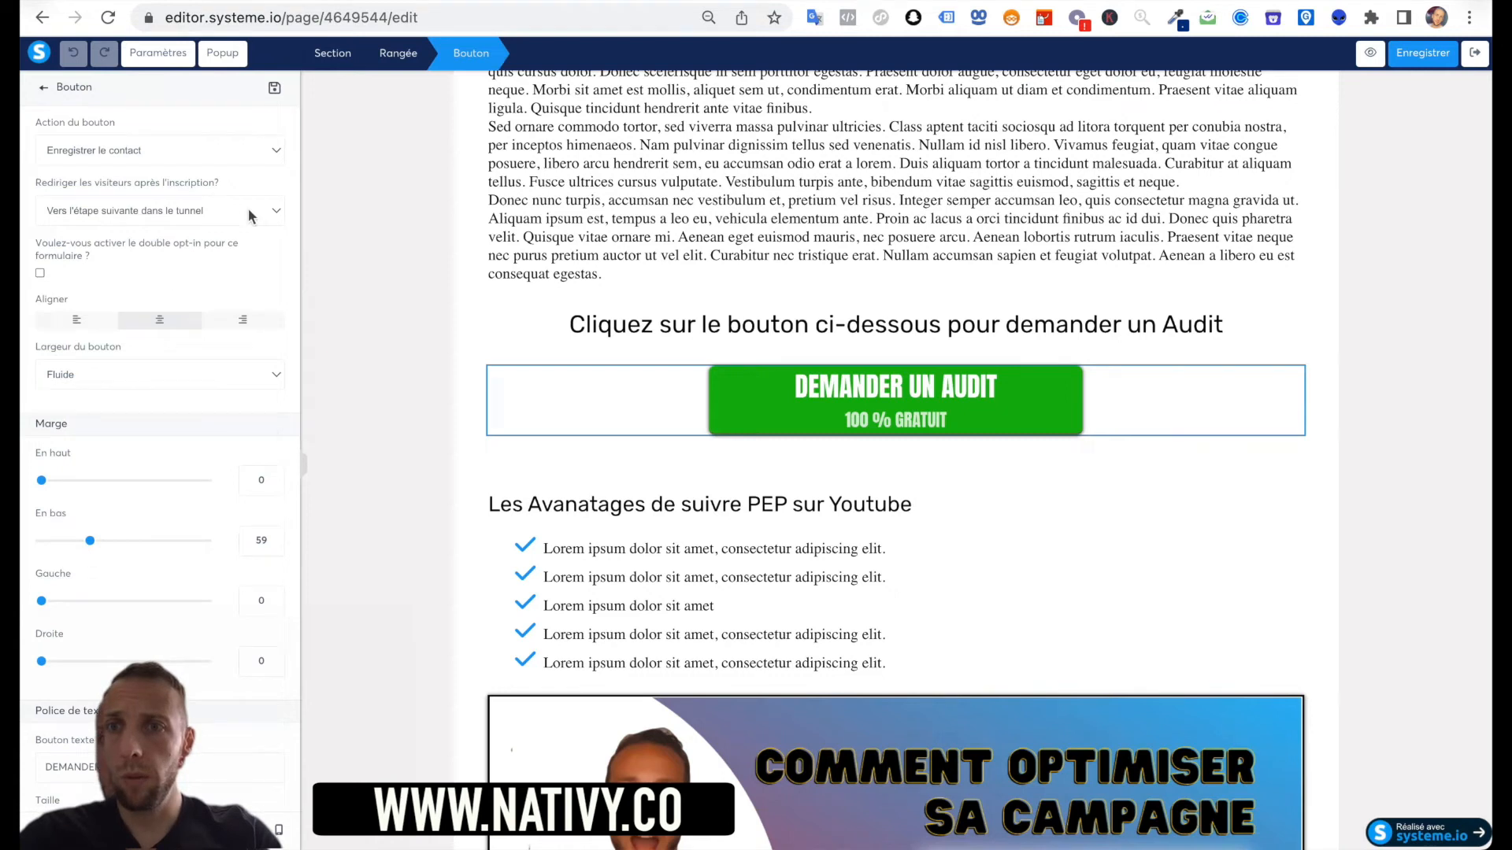
pyautogui.click(272, 158)
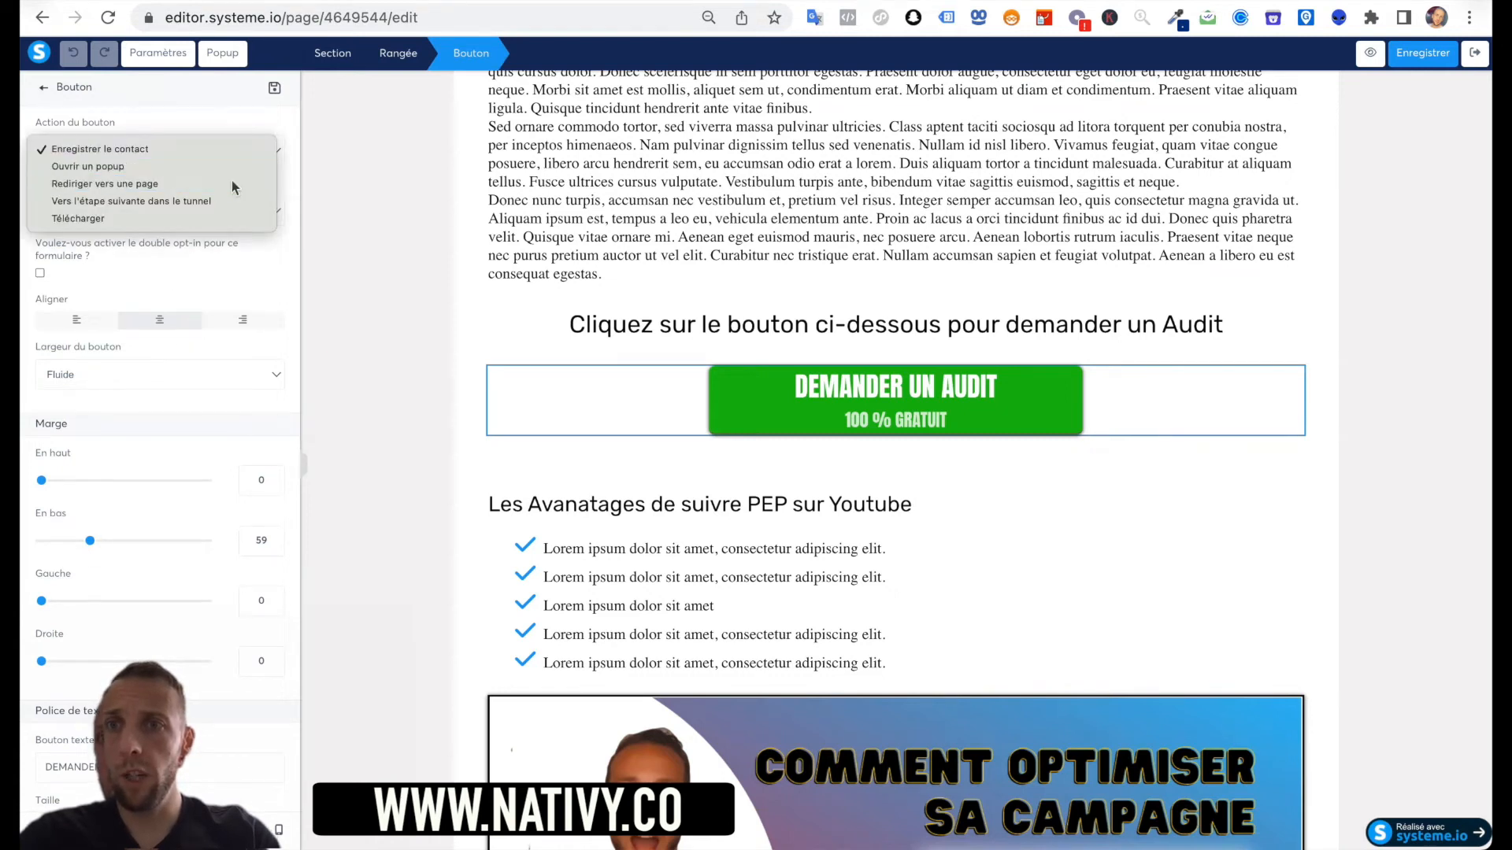
pyautogui.click(233, 184)
pyautogui.click(197, 205)
pyautogui.hotkey('ctrl', 'v')
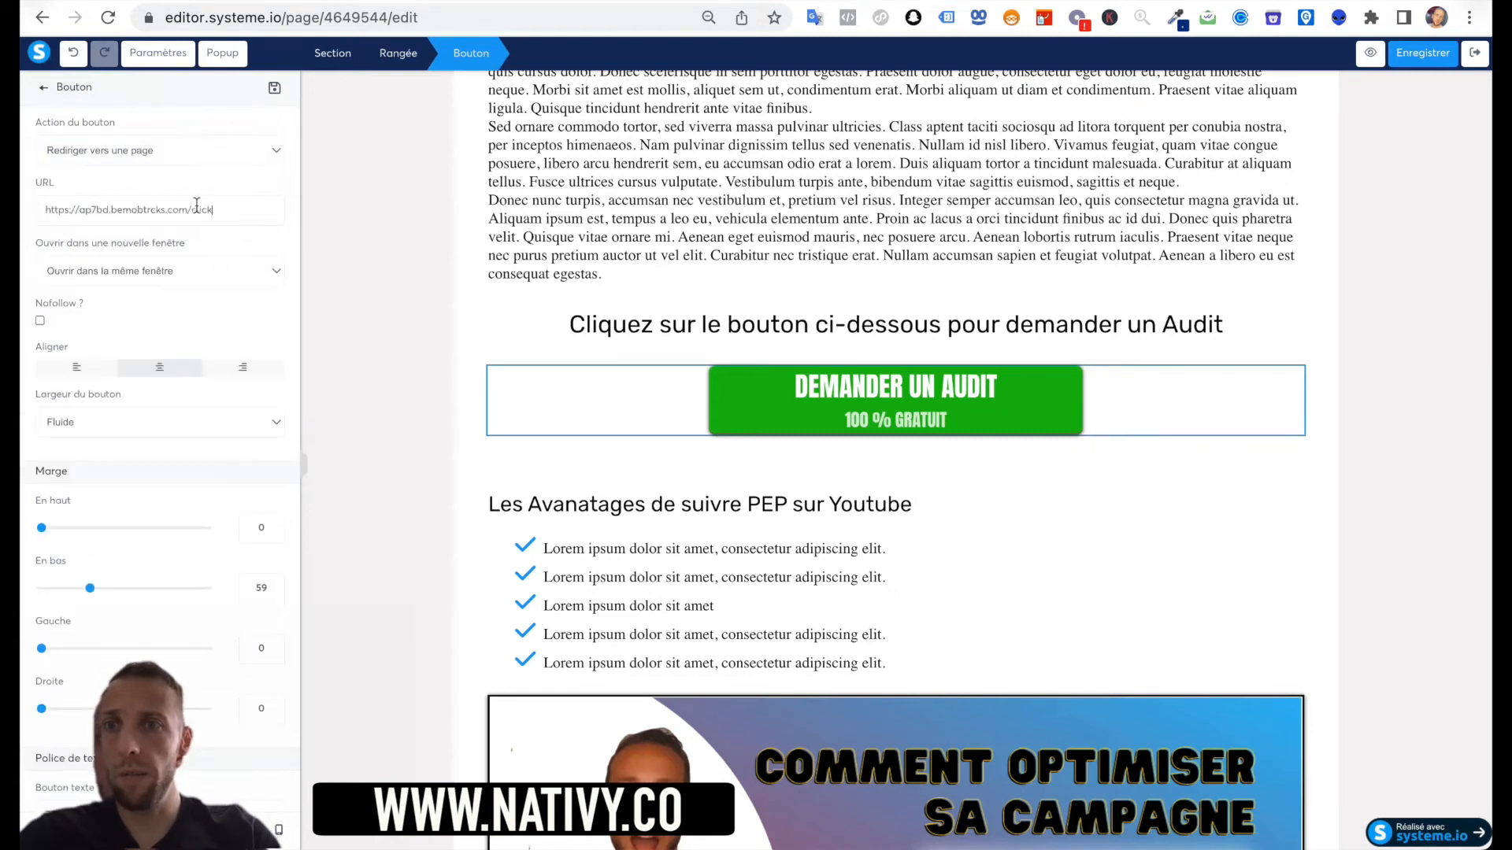
pyautogui.click(1422, 53)
pyautogui.click(1299, 540)
pyautogui.scroll(-15, 1300, 540)
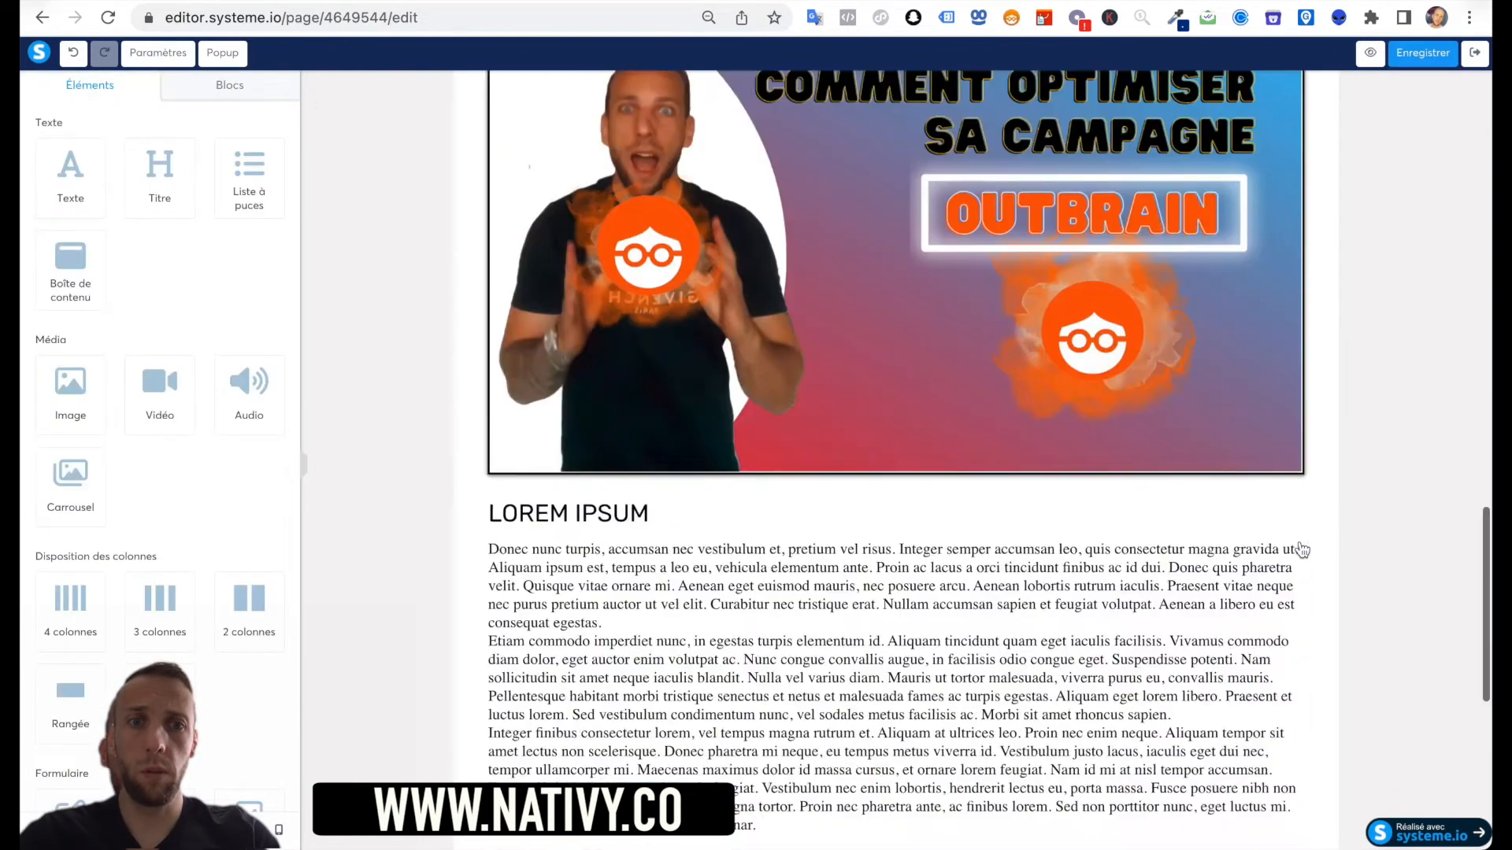
pyautogui.click(759, 319)
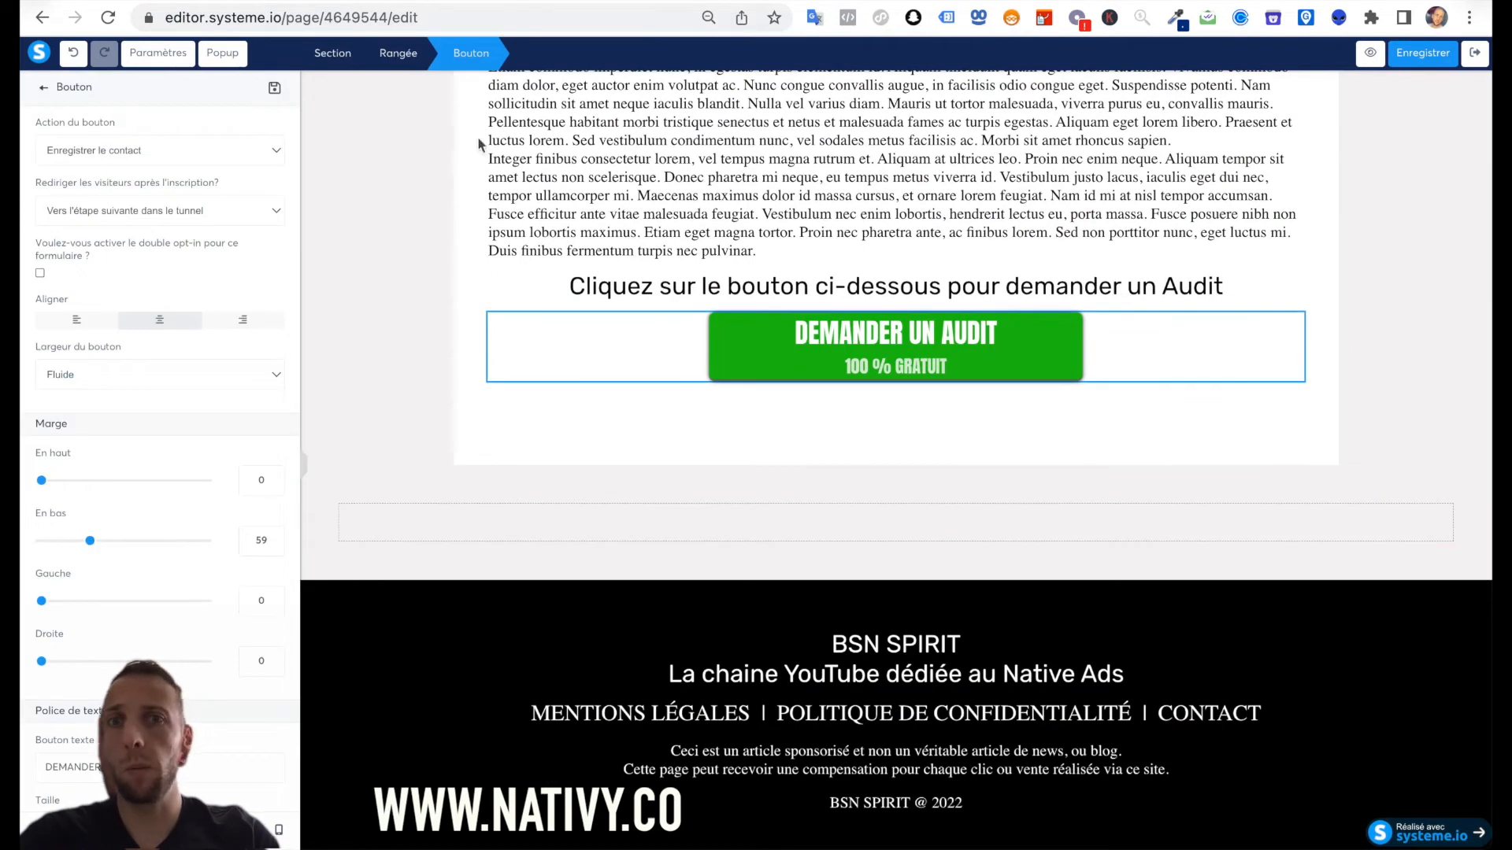
pyautogui.click(145, 156)
pyautogui.click(150, 200)
pyautogui.click(196, 150)
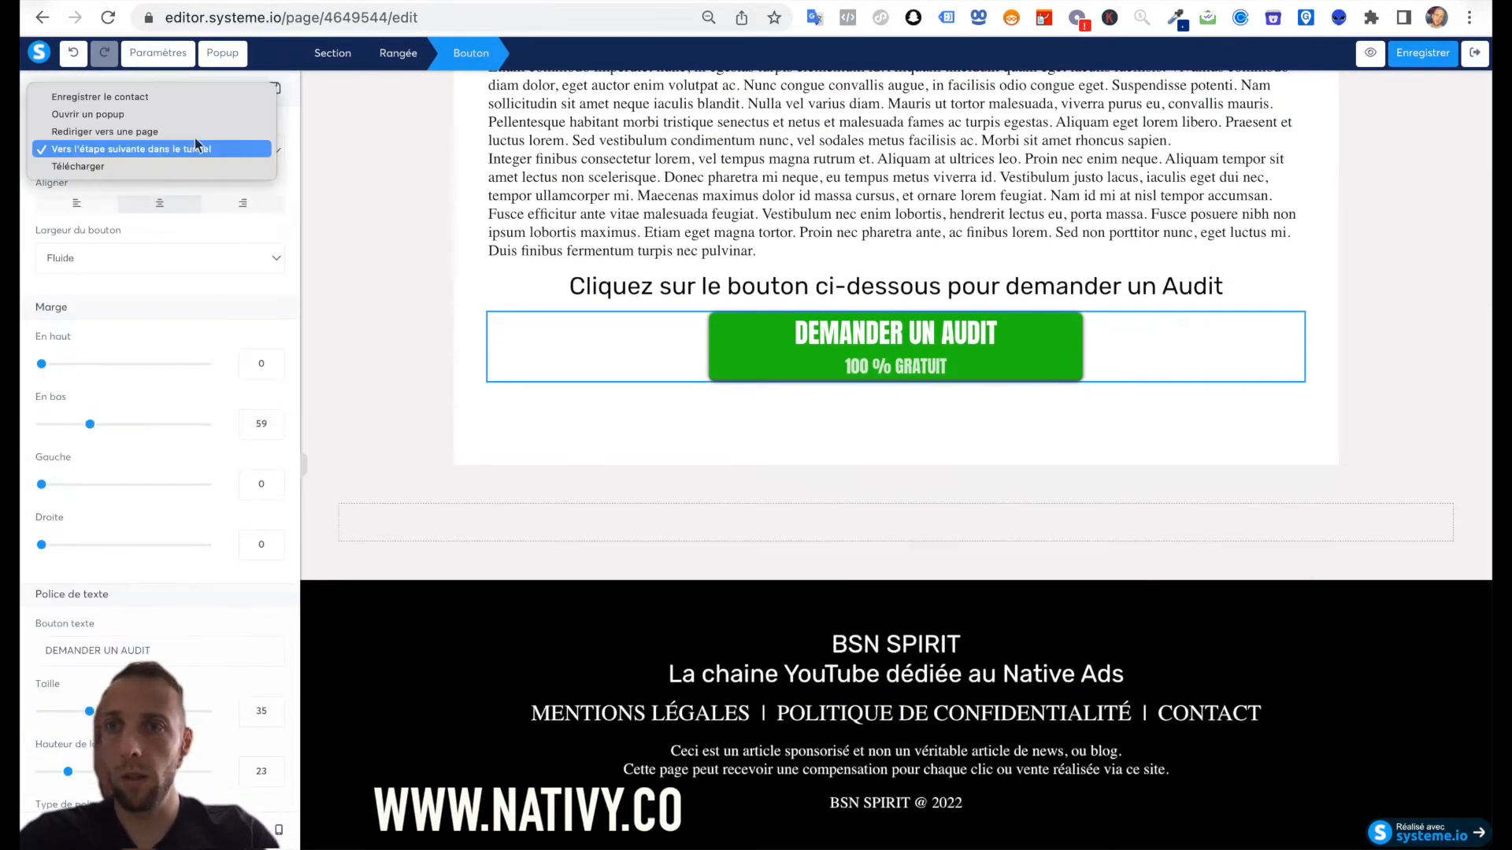
pyautogui.click(205, 132)
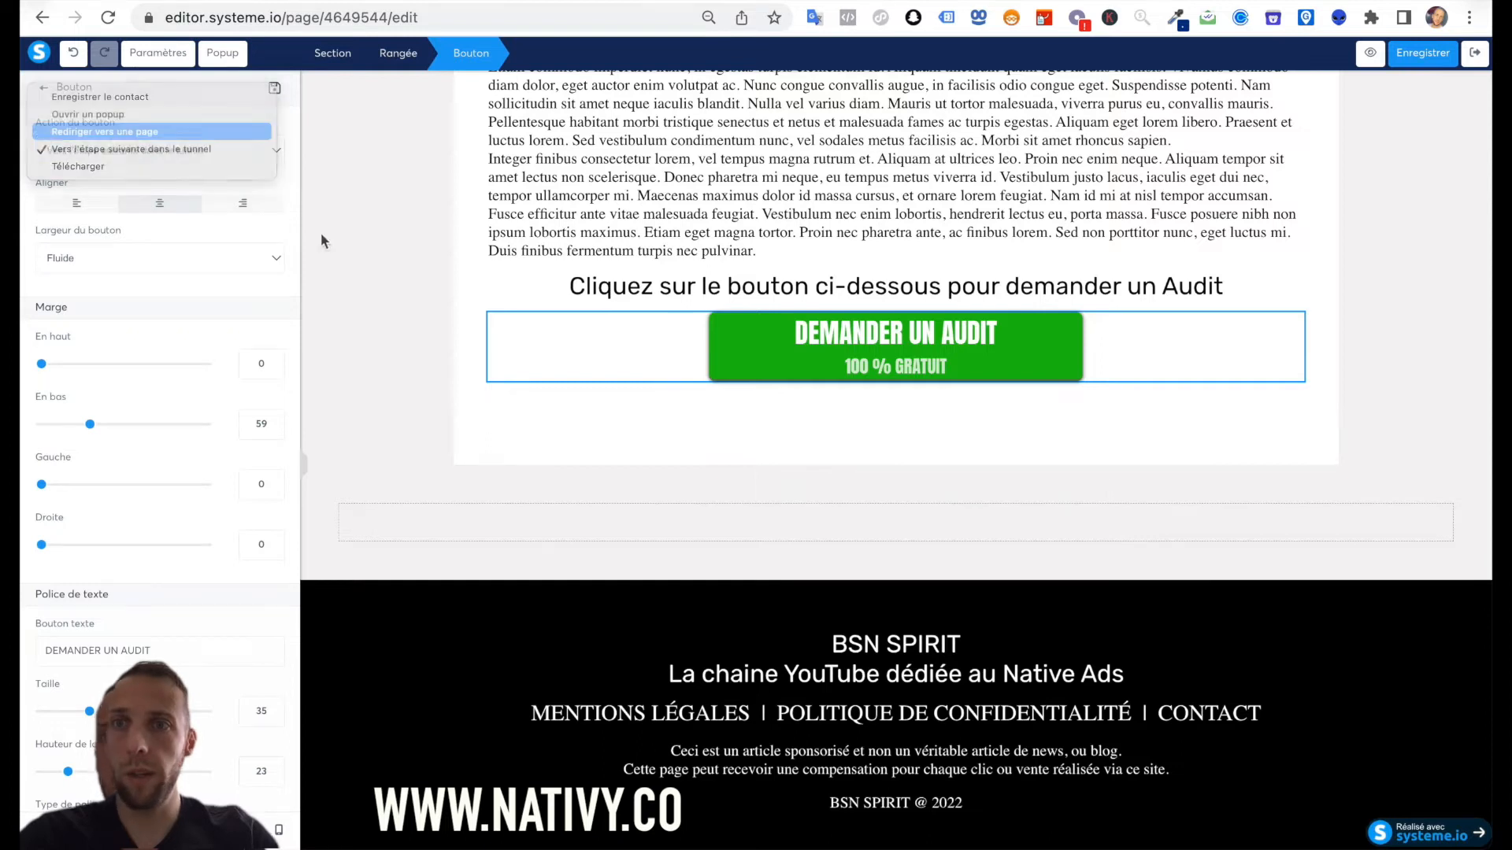
pyautogui.click(152, 211)
pyautogui.hotkey('ctrl', 'v')
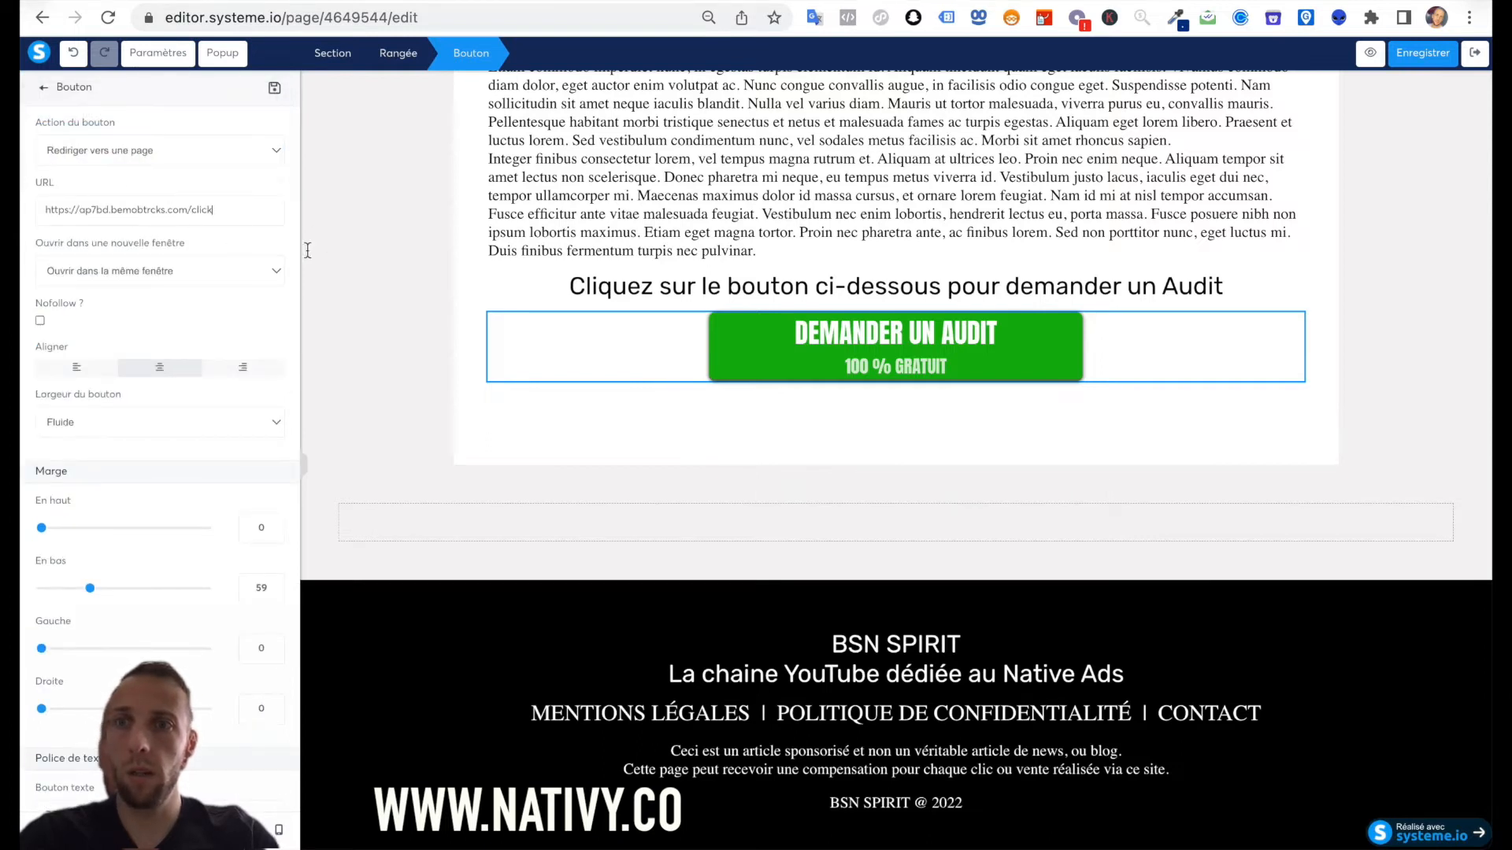
pyautogui.click(455, 284)
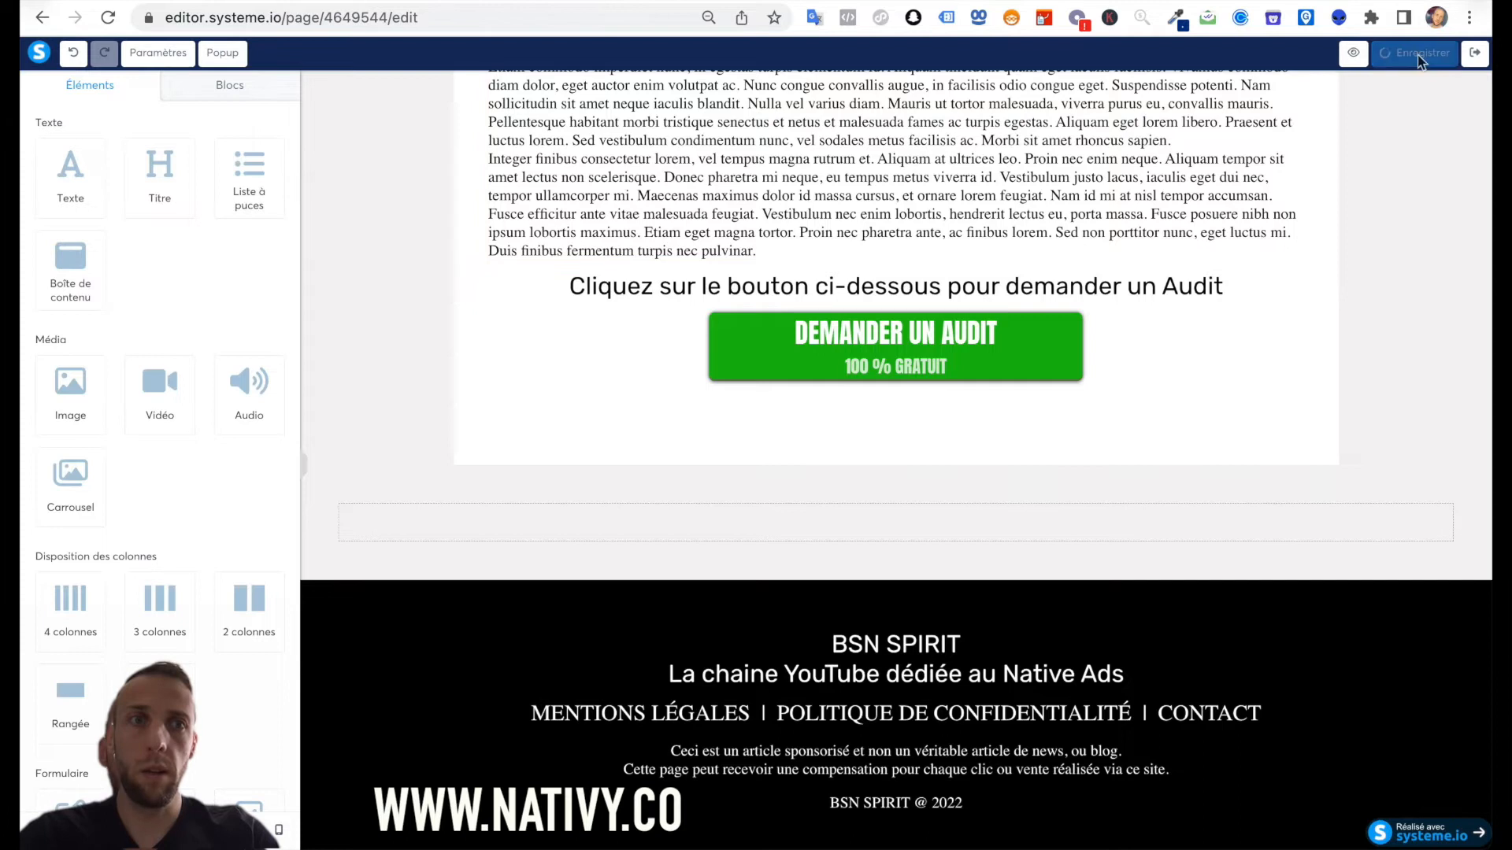
# - Preview the optin 1 page and test its upper DEMANDER UN AUDIT button
pyautogui.click(1370, 53)
pyautogui.scroll(-5, 726, 415)
pyautogui.scroll(-8, 726, 415)
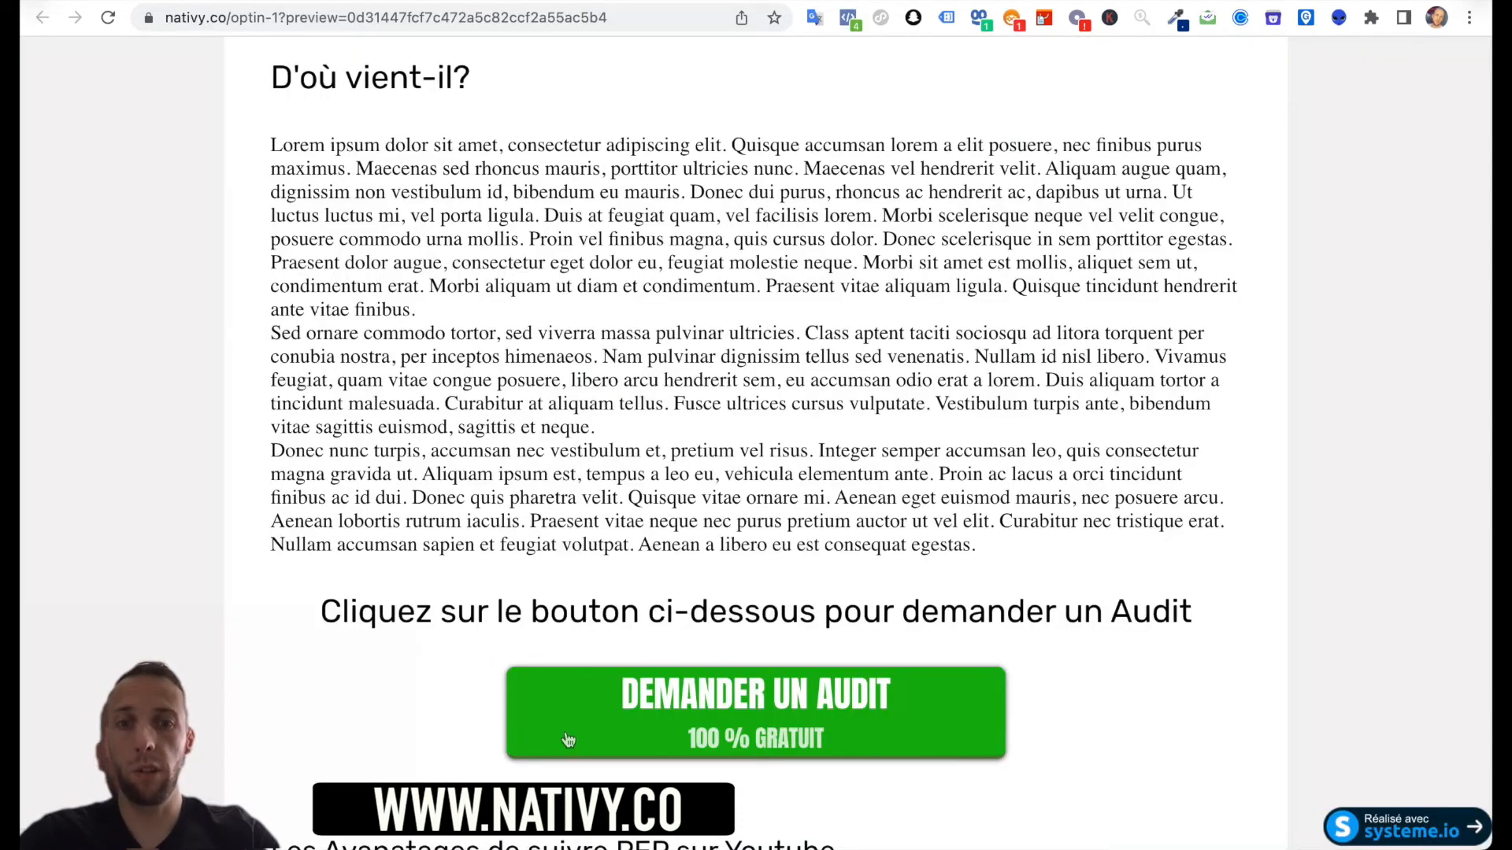
pyautogui.click(567, 739)
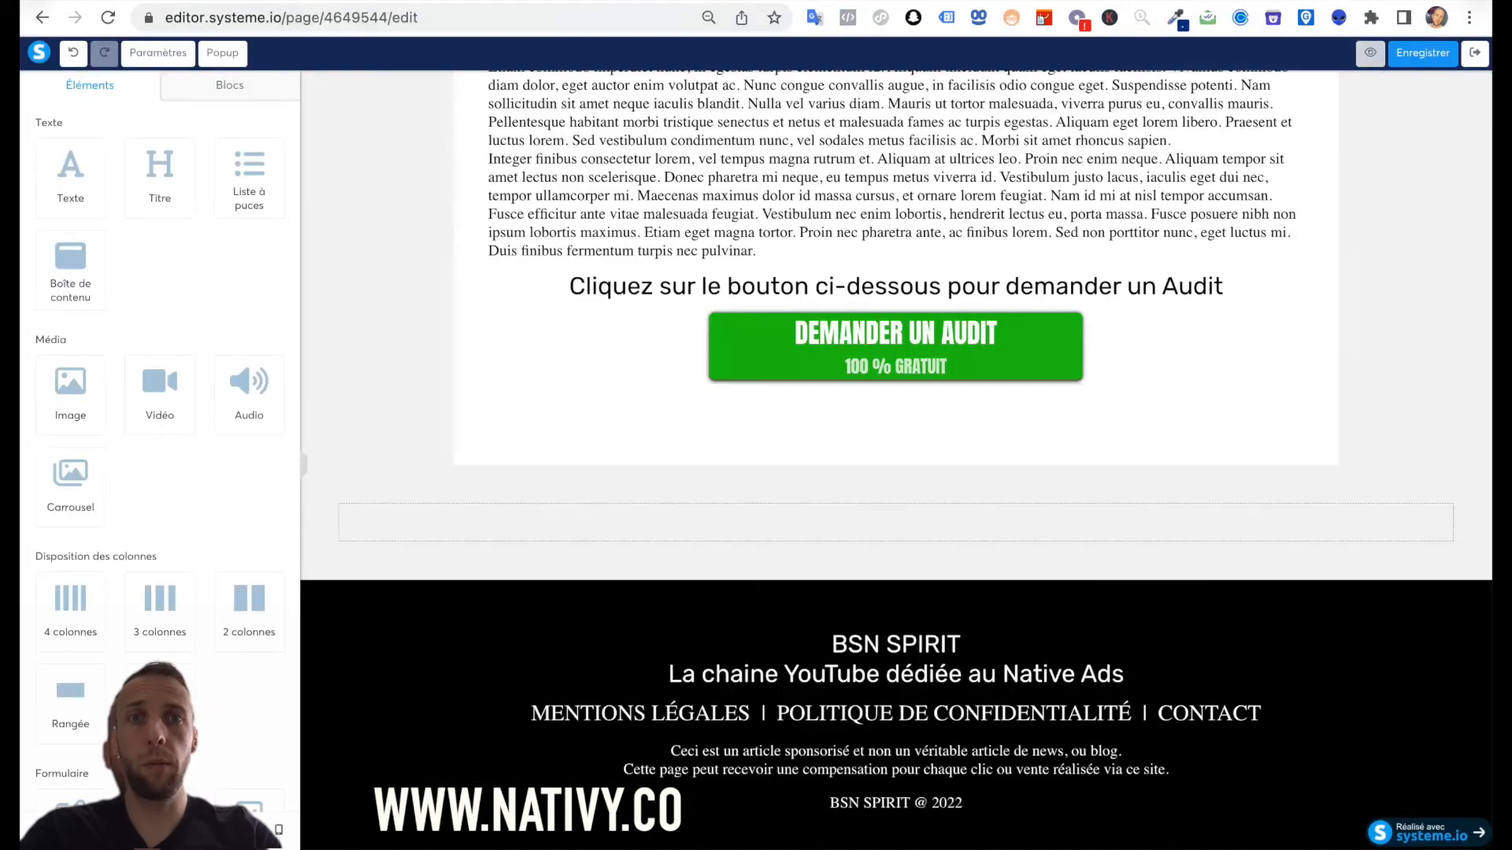
# - Test the funnel by opening BeMob's copied Campaign URL in a new browser tab and following the landing page's DEMANDER UN AUDIT button
pyautogui.click(1361, 0)
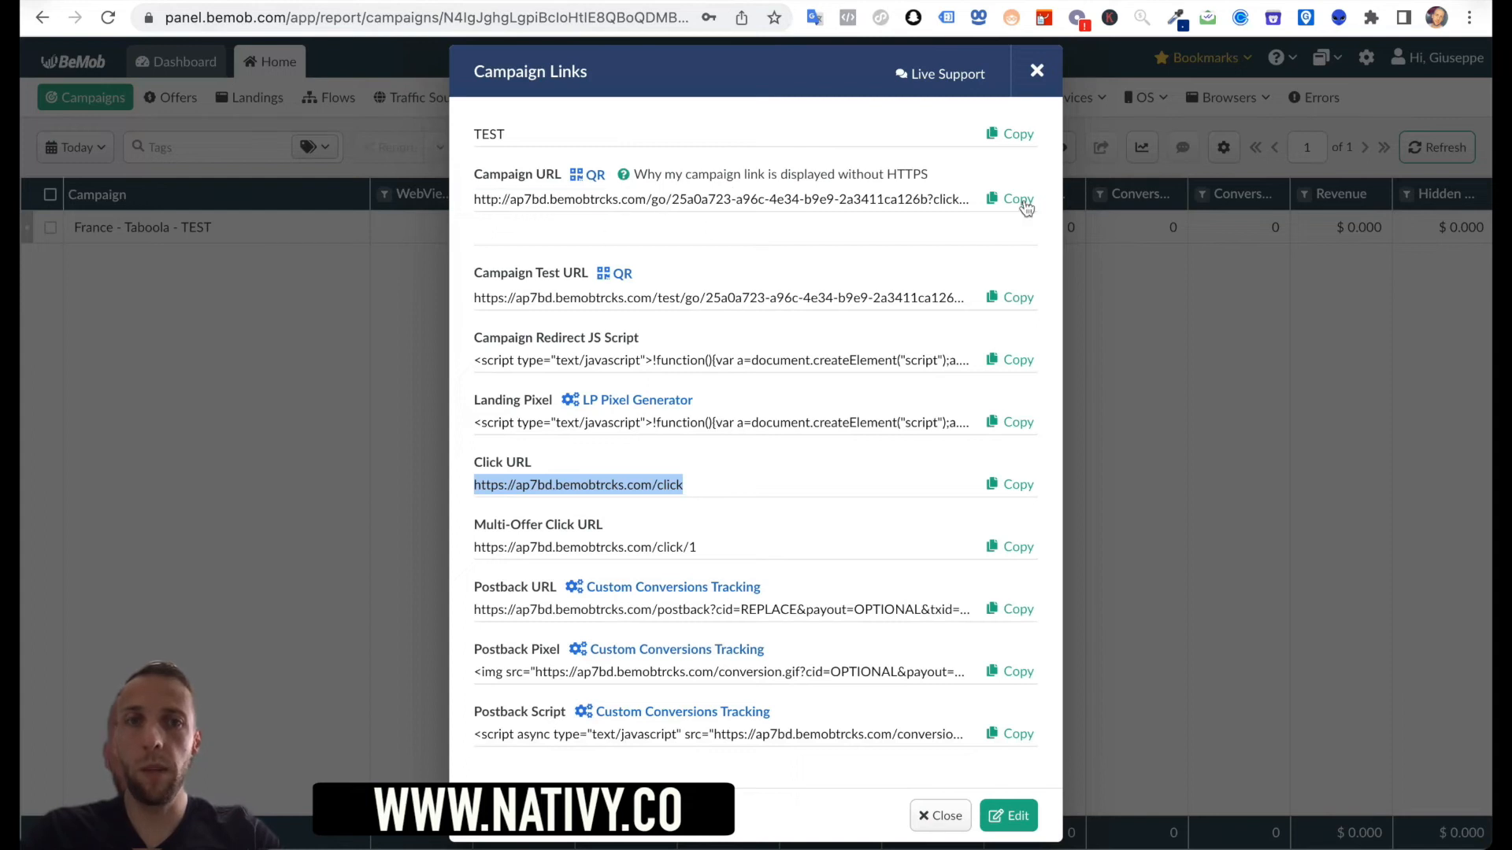
pyautogui.click(1024, 202)
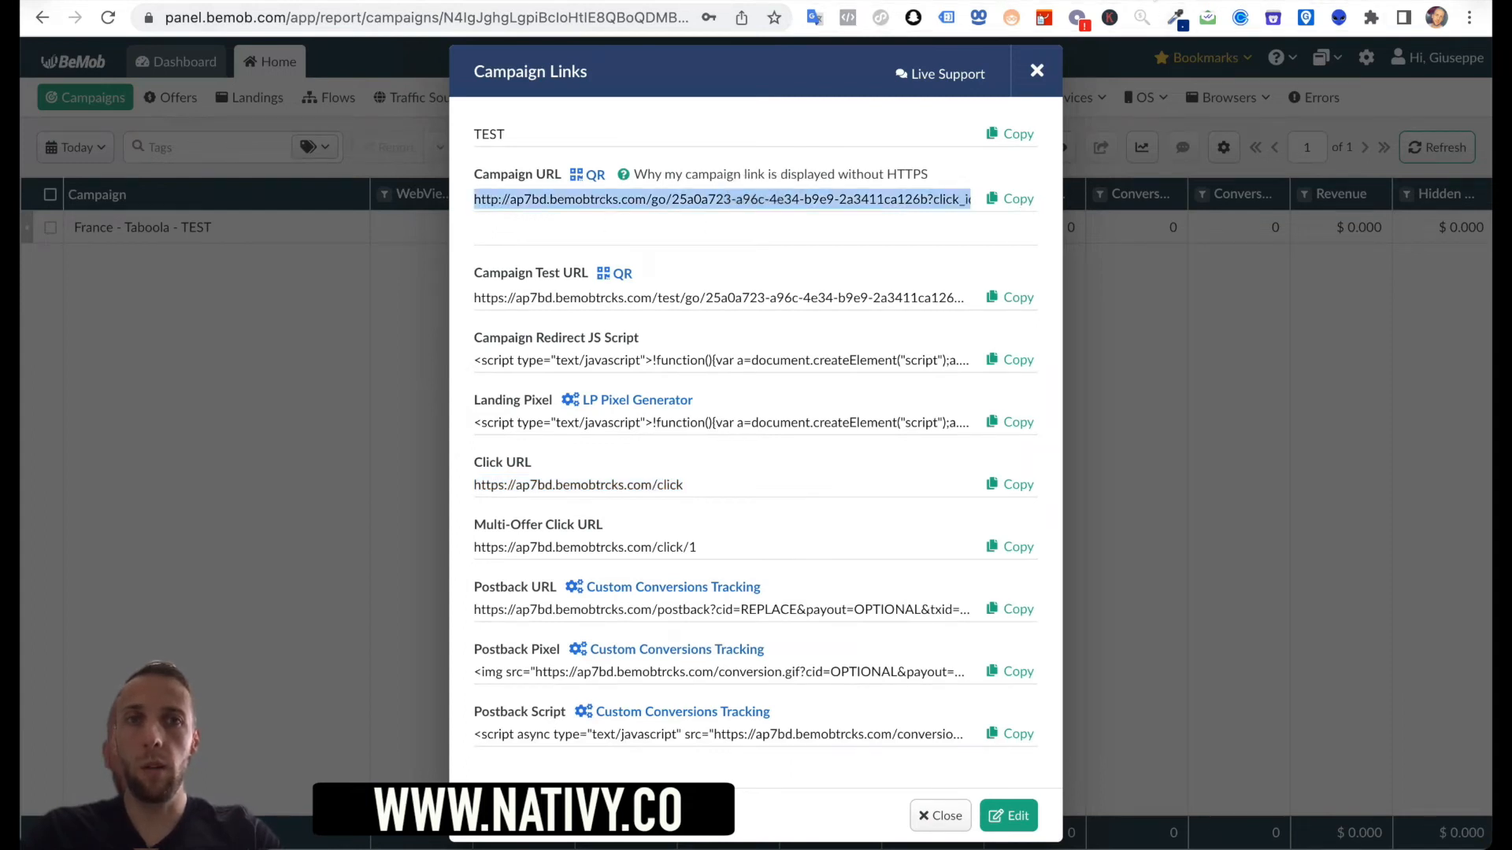
pyautogui.press('super+t')
pyautogui.press('super+v')
pyautogui.press('Return')
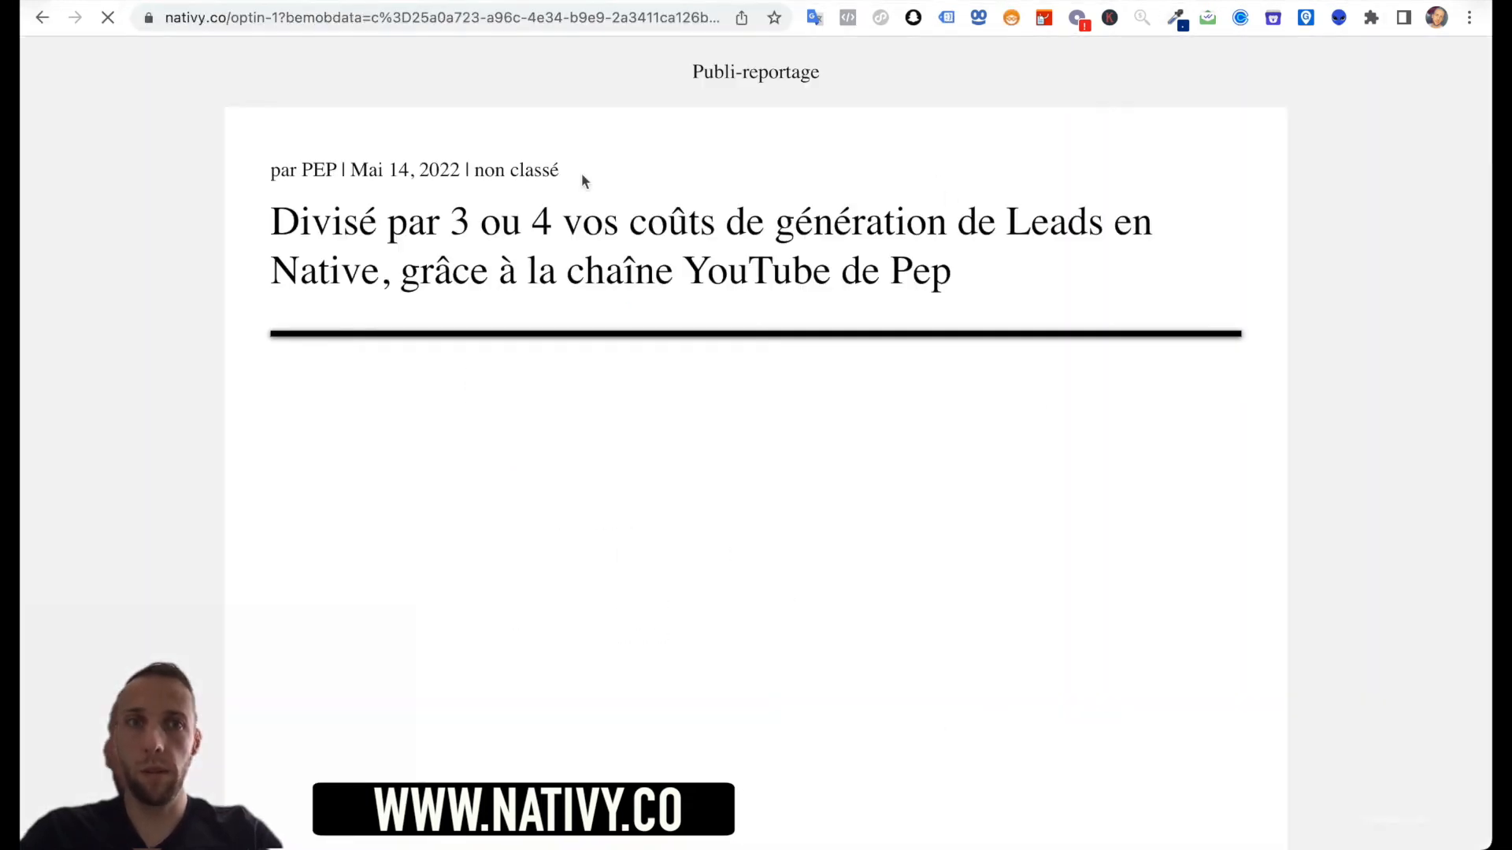
pyautogui.scroll(-10, 636, 232)
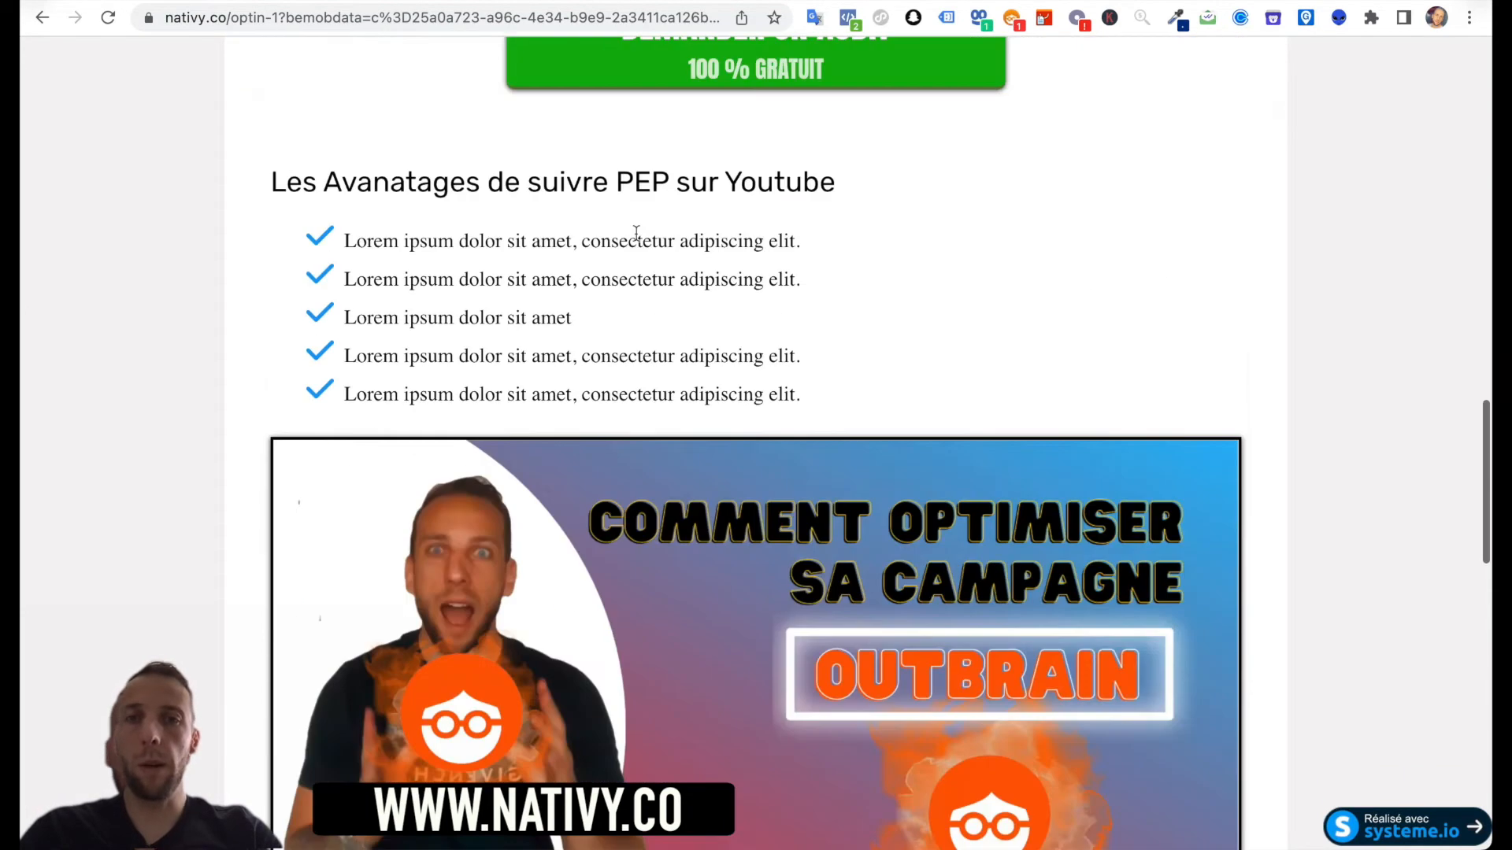
pyautogui.click(681, 85)
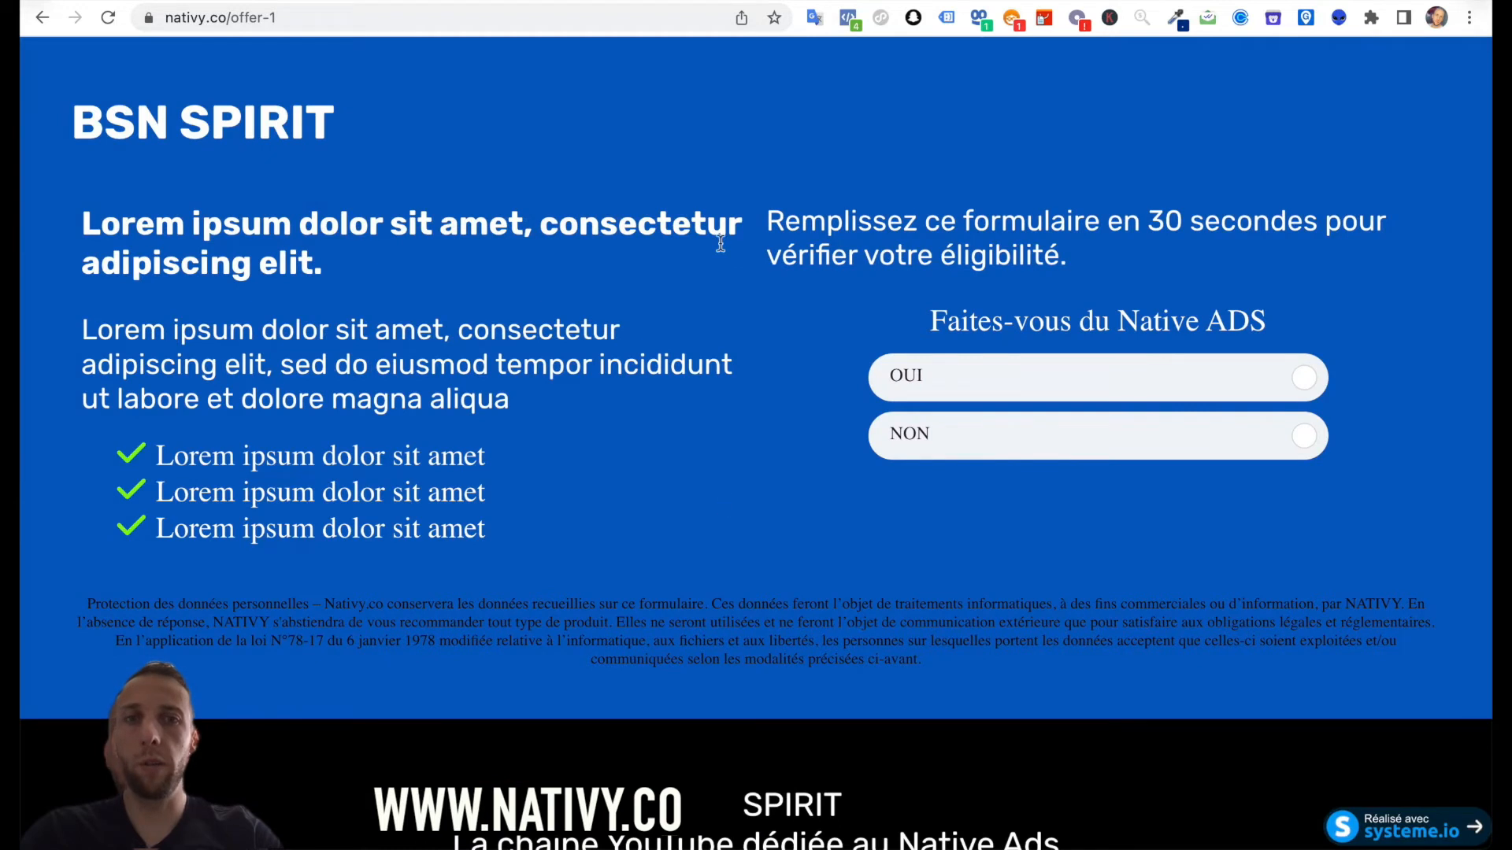
# - Return to BeMob, close the Campaign Links dialog, and reload the campaign report with the Unique Visits column widened to show its full heading
pyautogui.click(766, 1)
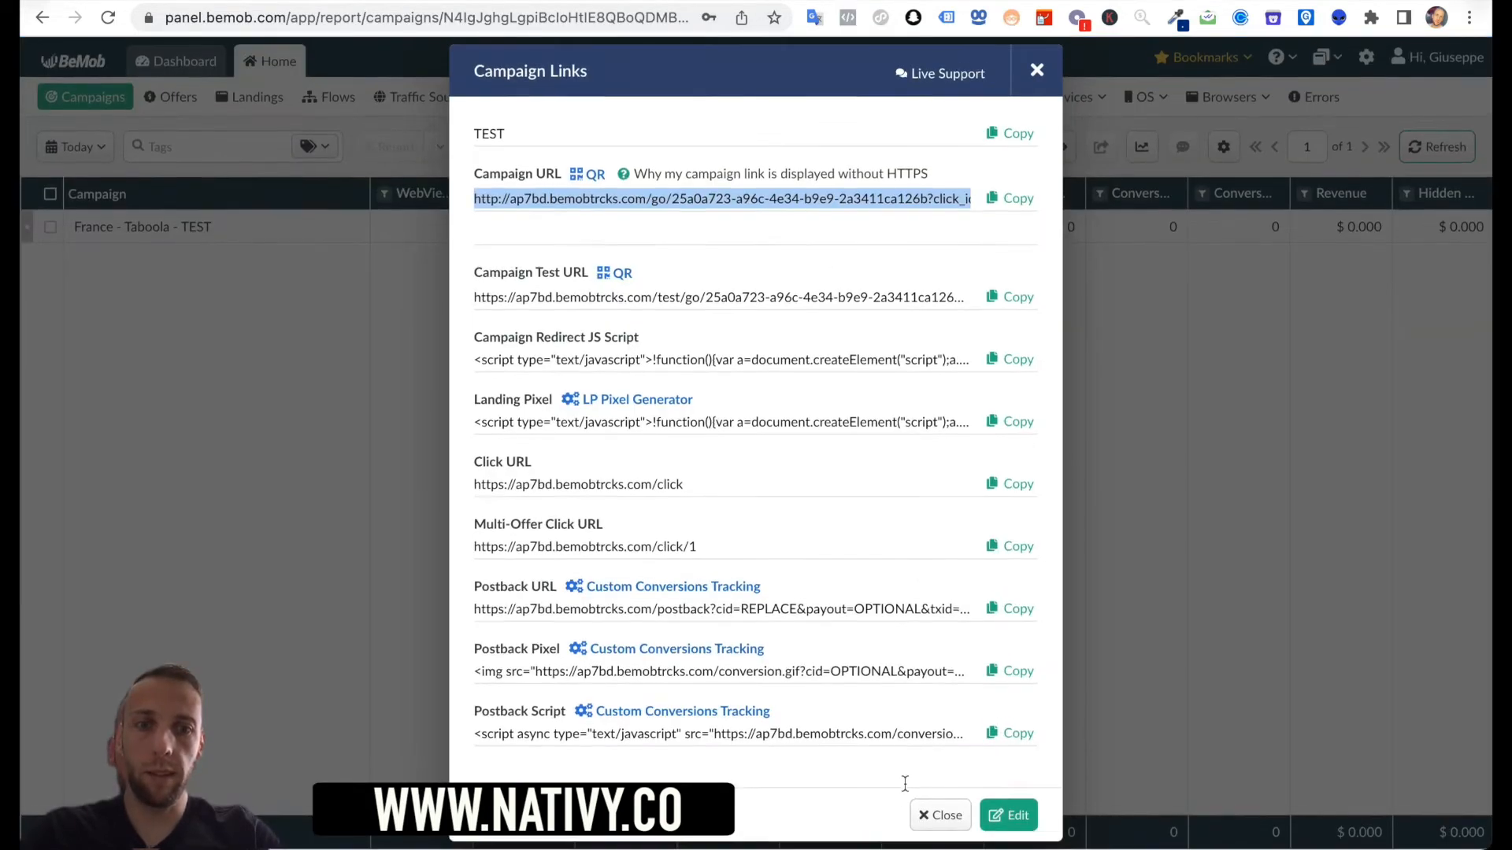
pyautogui.click(937, 817)
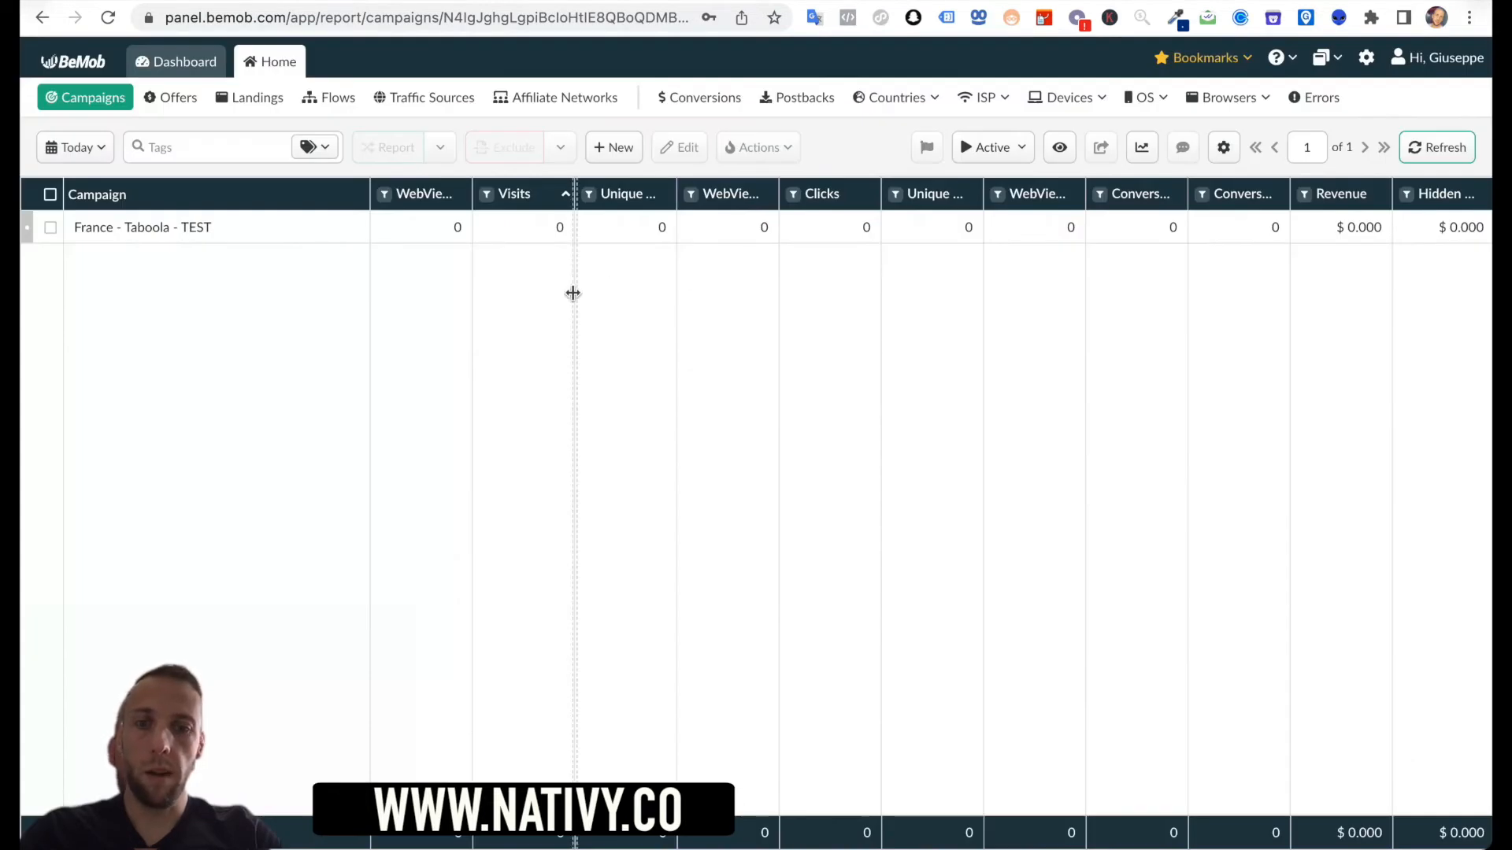
pyautogui.press('super+r')
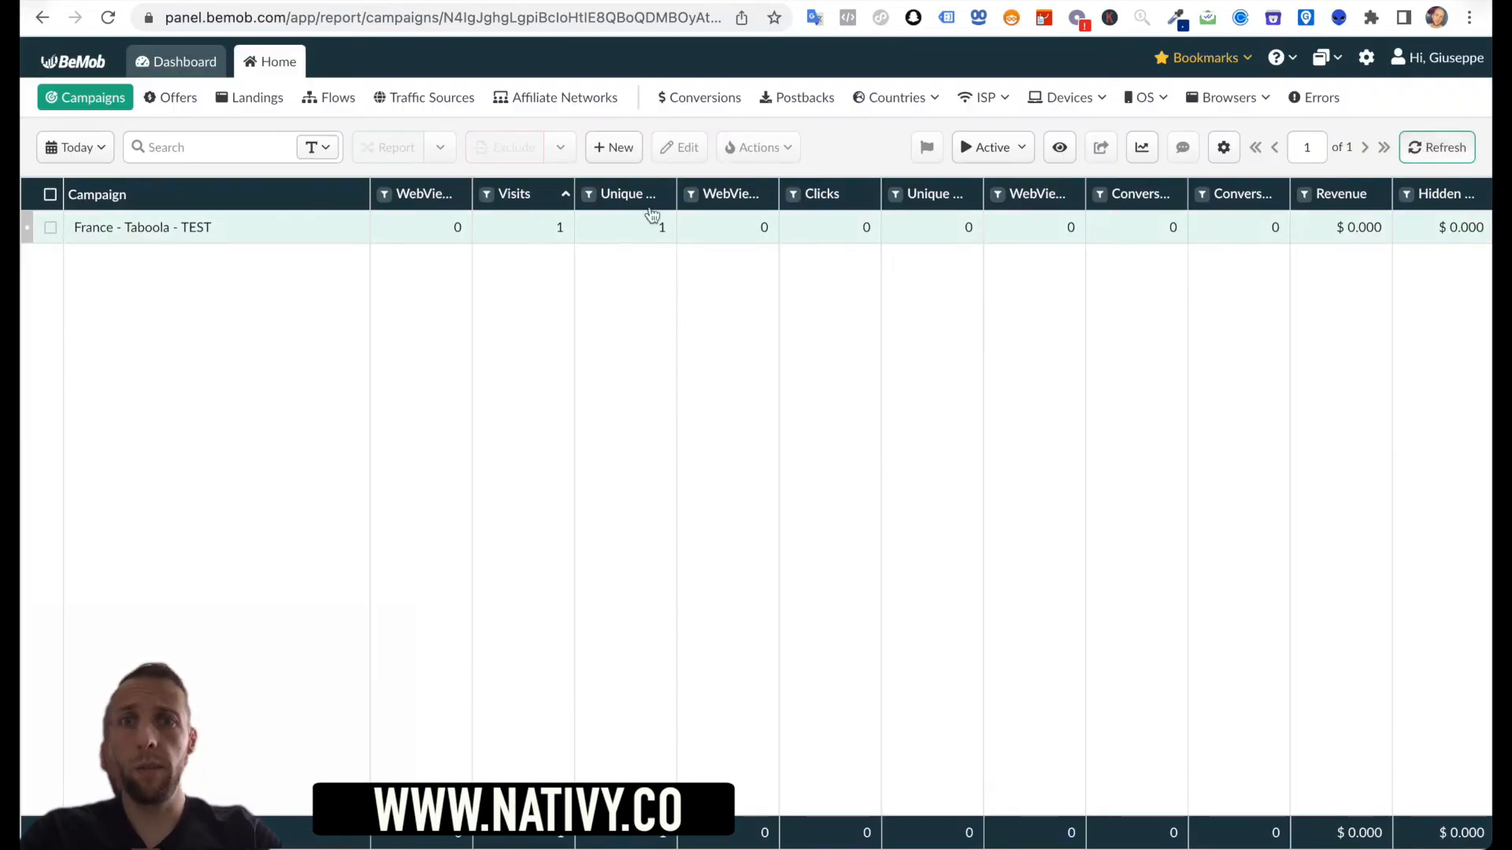
pyautogui.moveTo(678, 182); pyautogui.dragTo(720, 183)
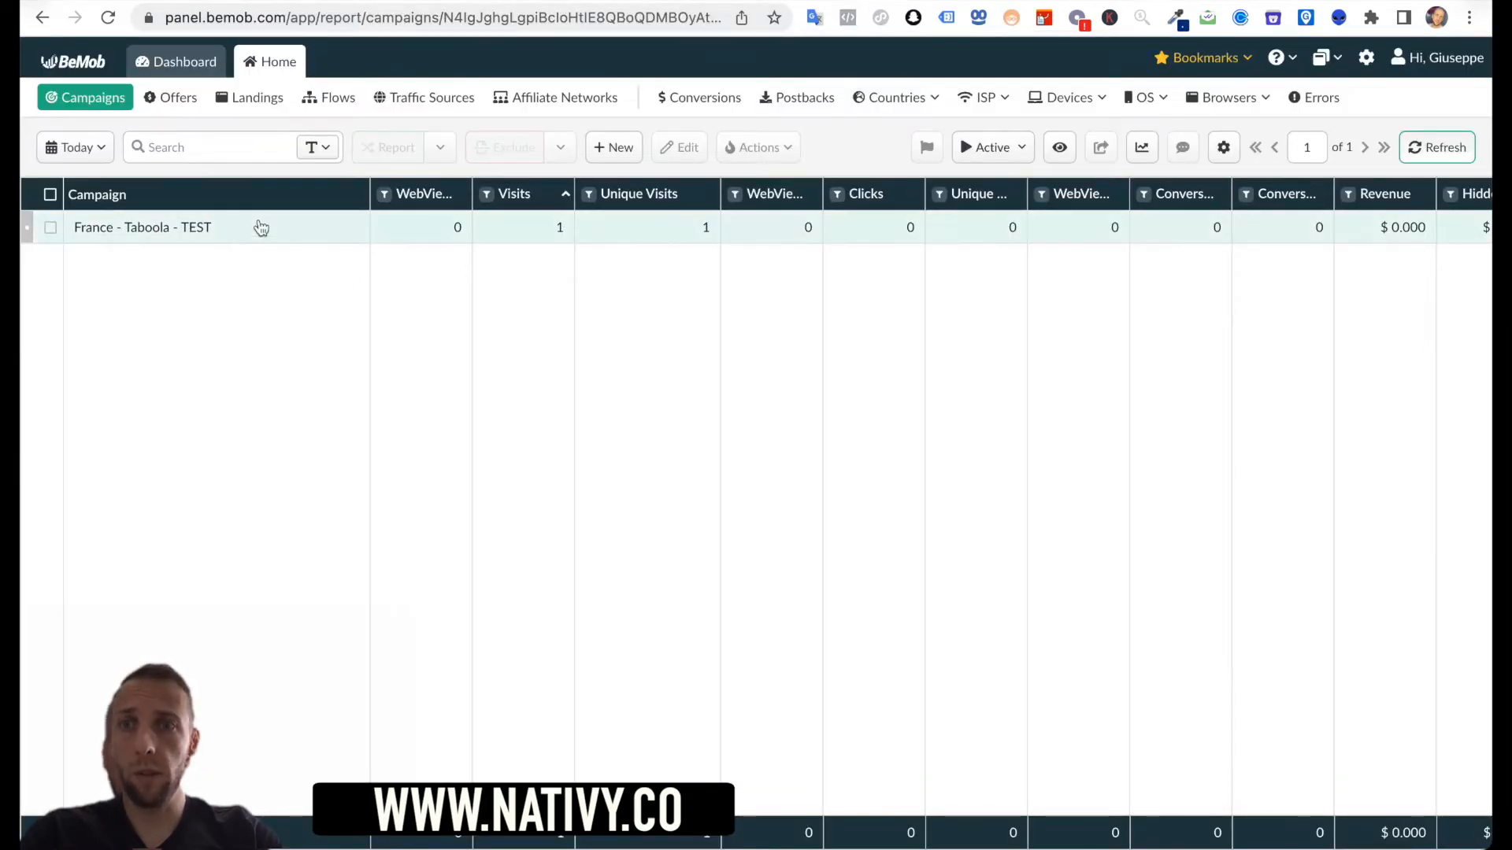
pyautogui.click(470, 216)
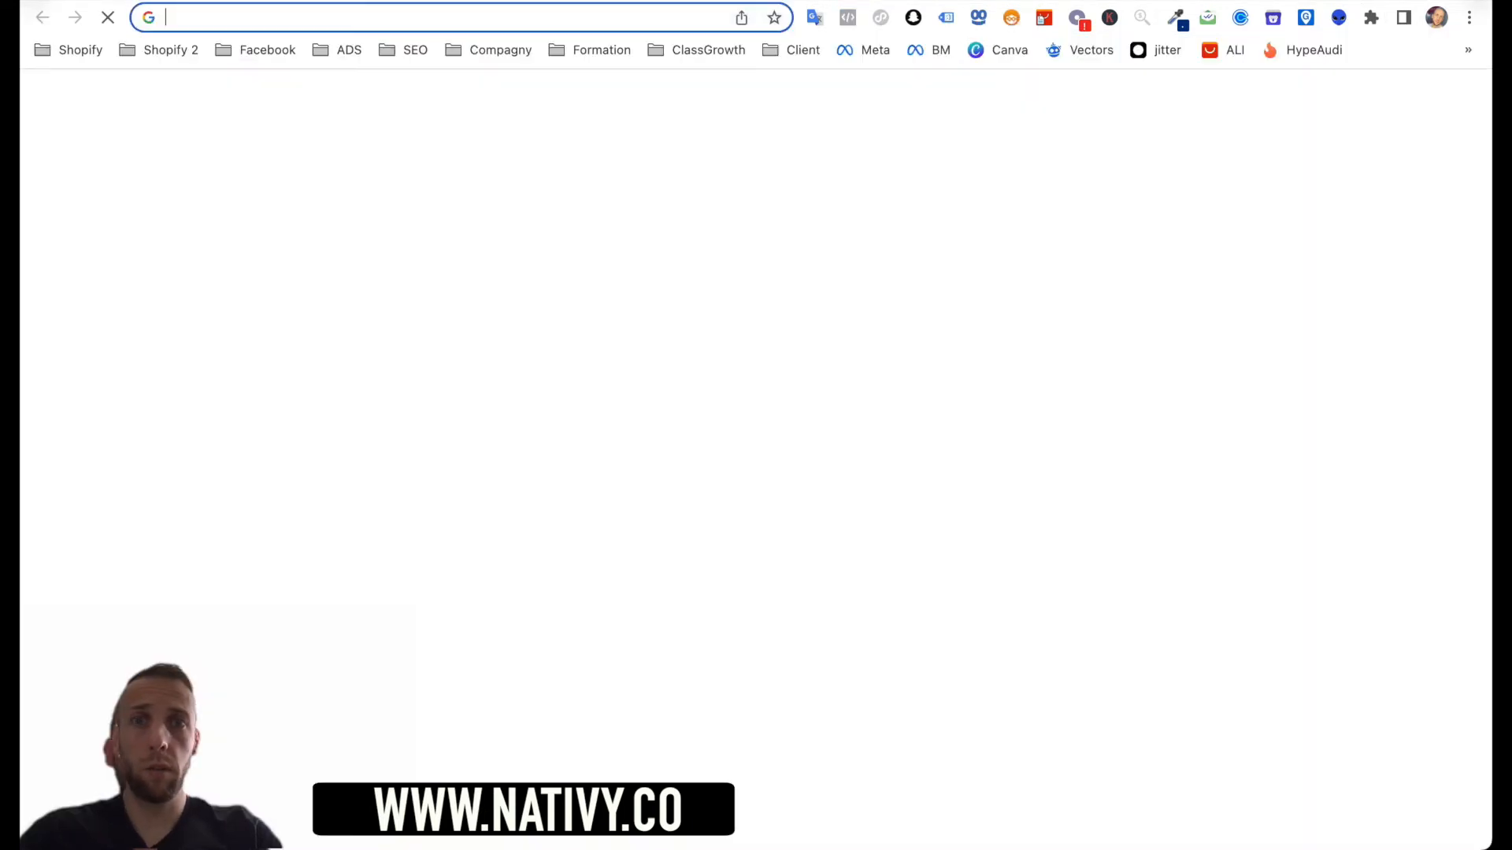
# - Run another funnel test by loading the copied Campaign URL in a blank browser tab and following the landing page's audit request button
pyautogui.press('super+v')
pyautogui.press('Return')
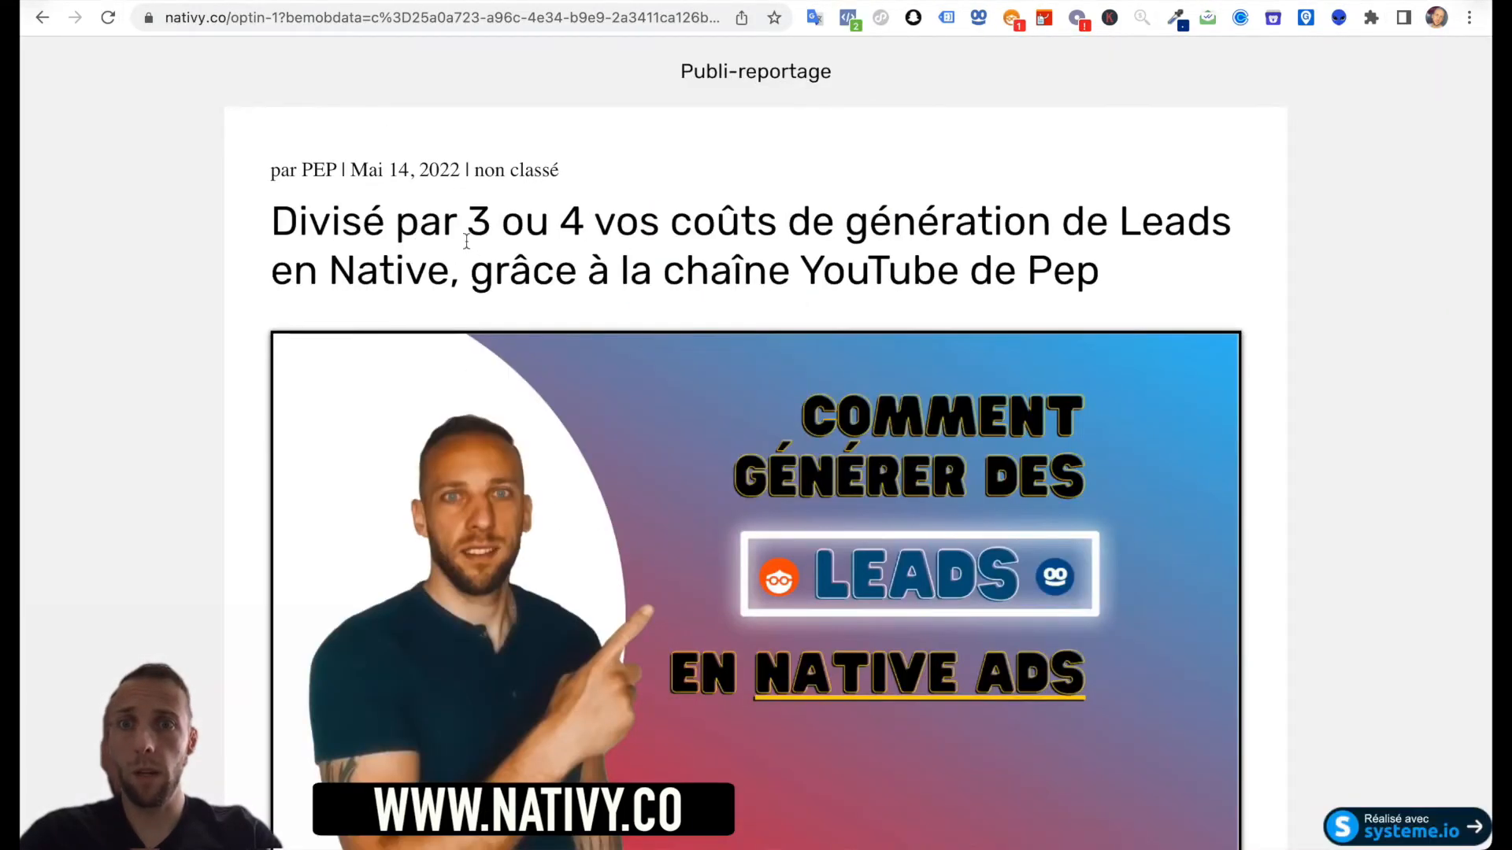
pyautogui.scroll(-15, 752, 486)
pyautogui.click(851, 709)
pyautogui.scroll(-3, 854, 715)
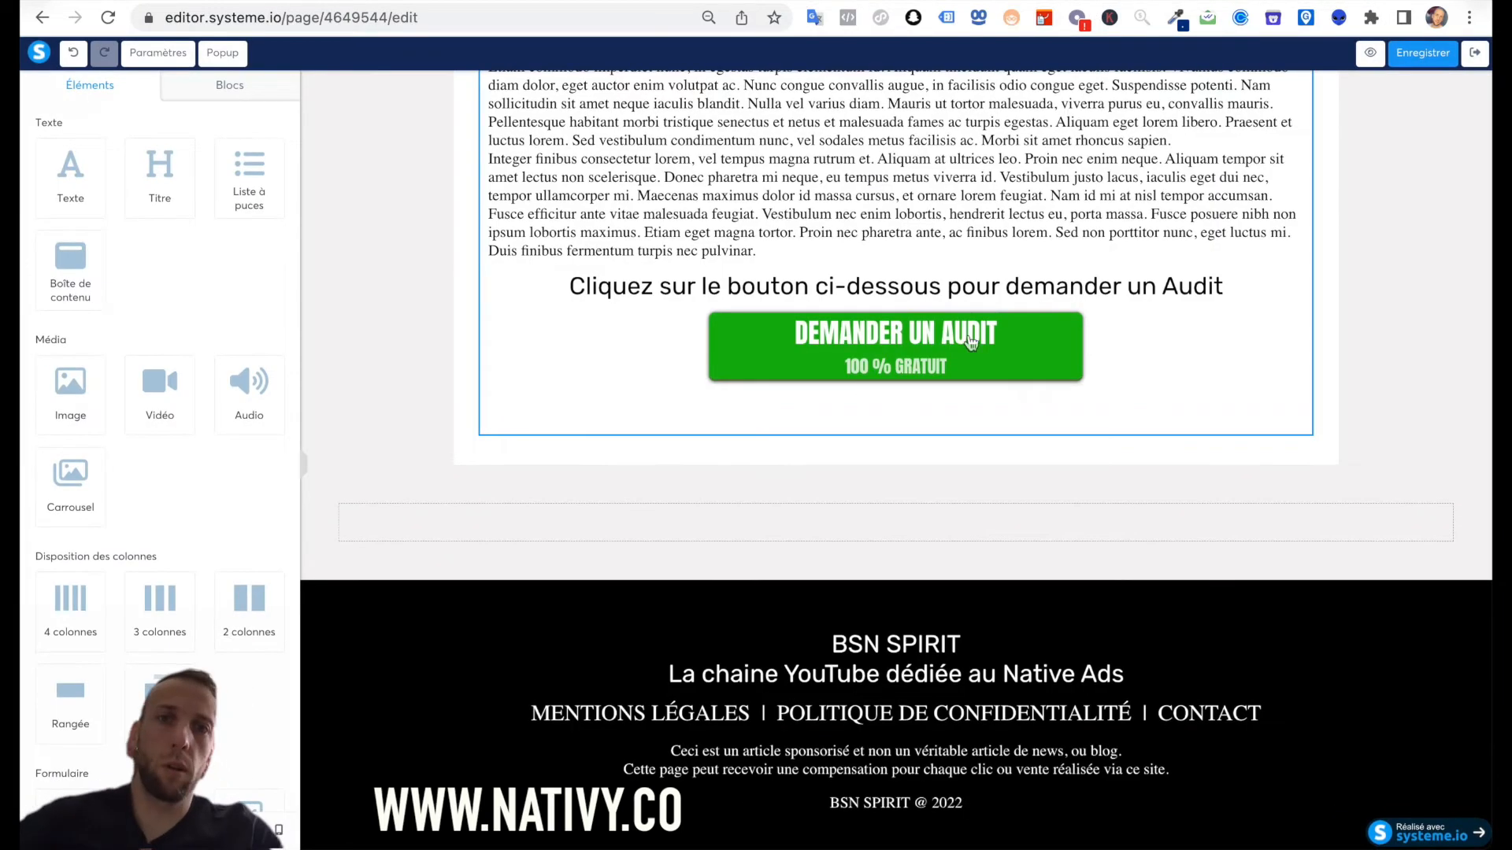
# - Review the optin 1 page in the systeme.io editor, including the DEMANDER UN AUDIT button above the footer
pyautogui.scroll(1, 1043, 309)
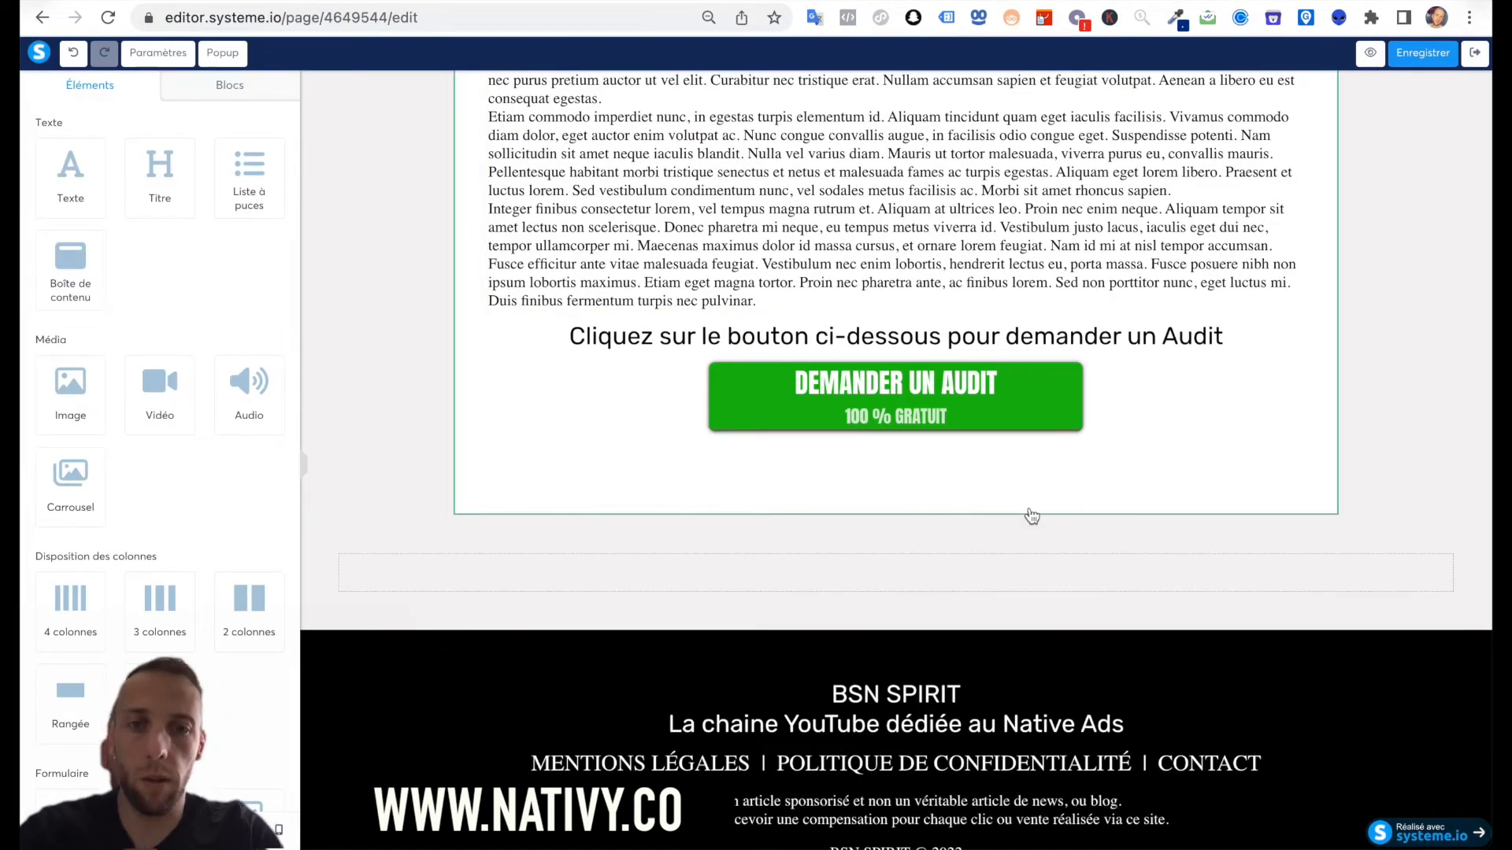
pyautogui.scroll(1, 1032, 516)
pyautogui.scroll(-5, 1031, 516)
pyautogui.scroll(3, 1032, 516)
pyautogui.scroll(-3, 1032, 516)
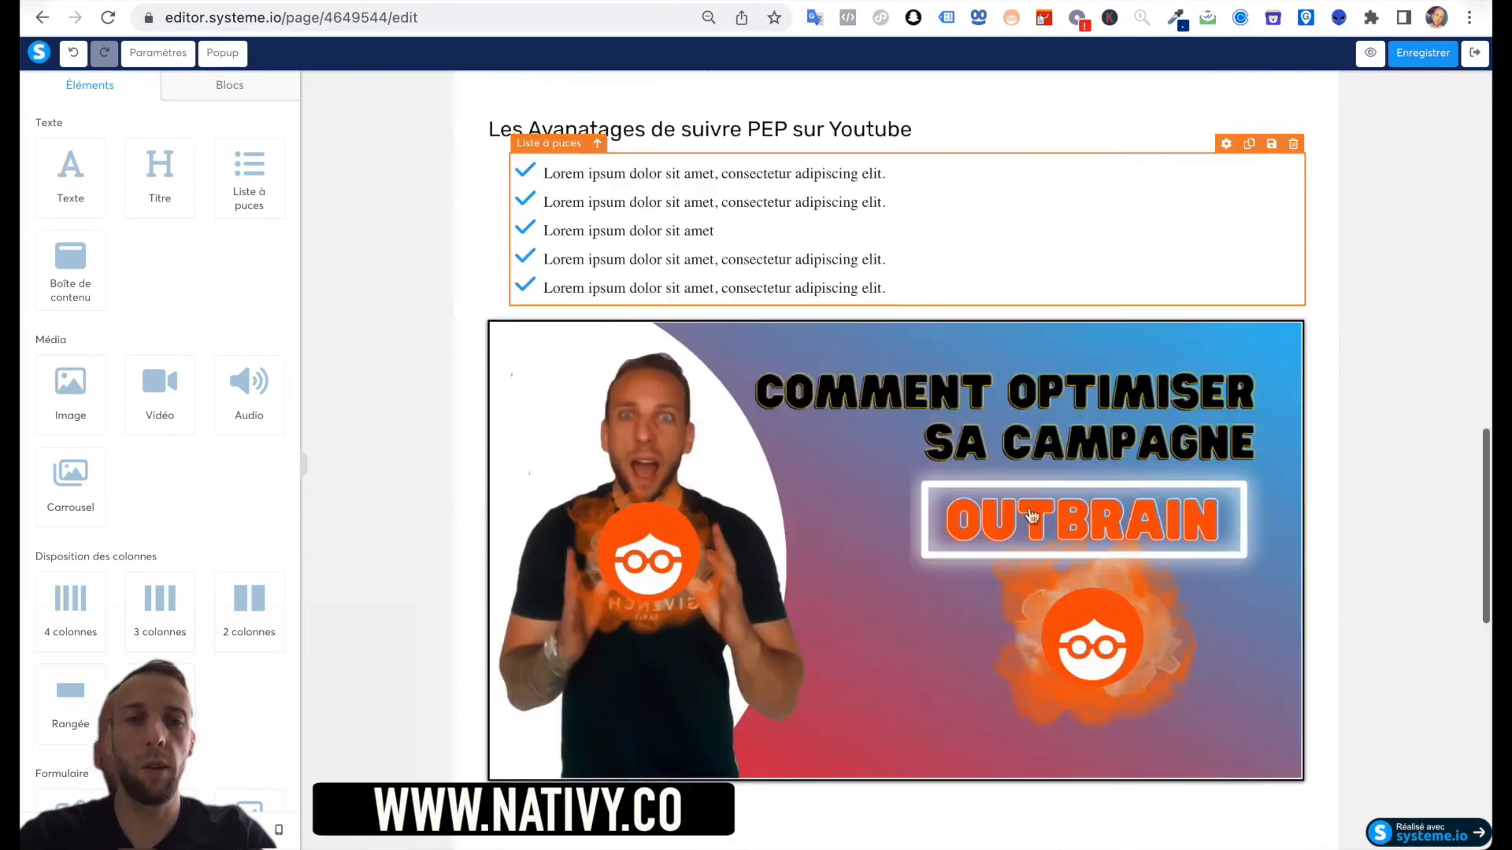
pyautogui.scroll(-7, 1032, 516)
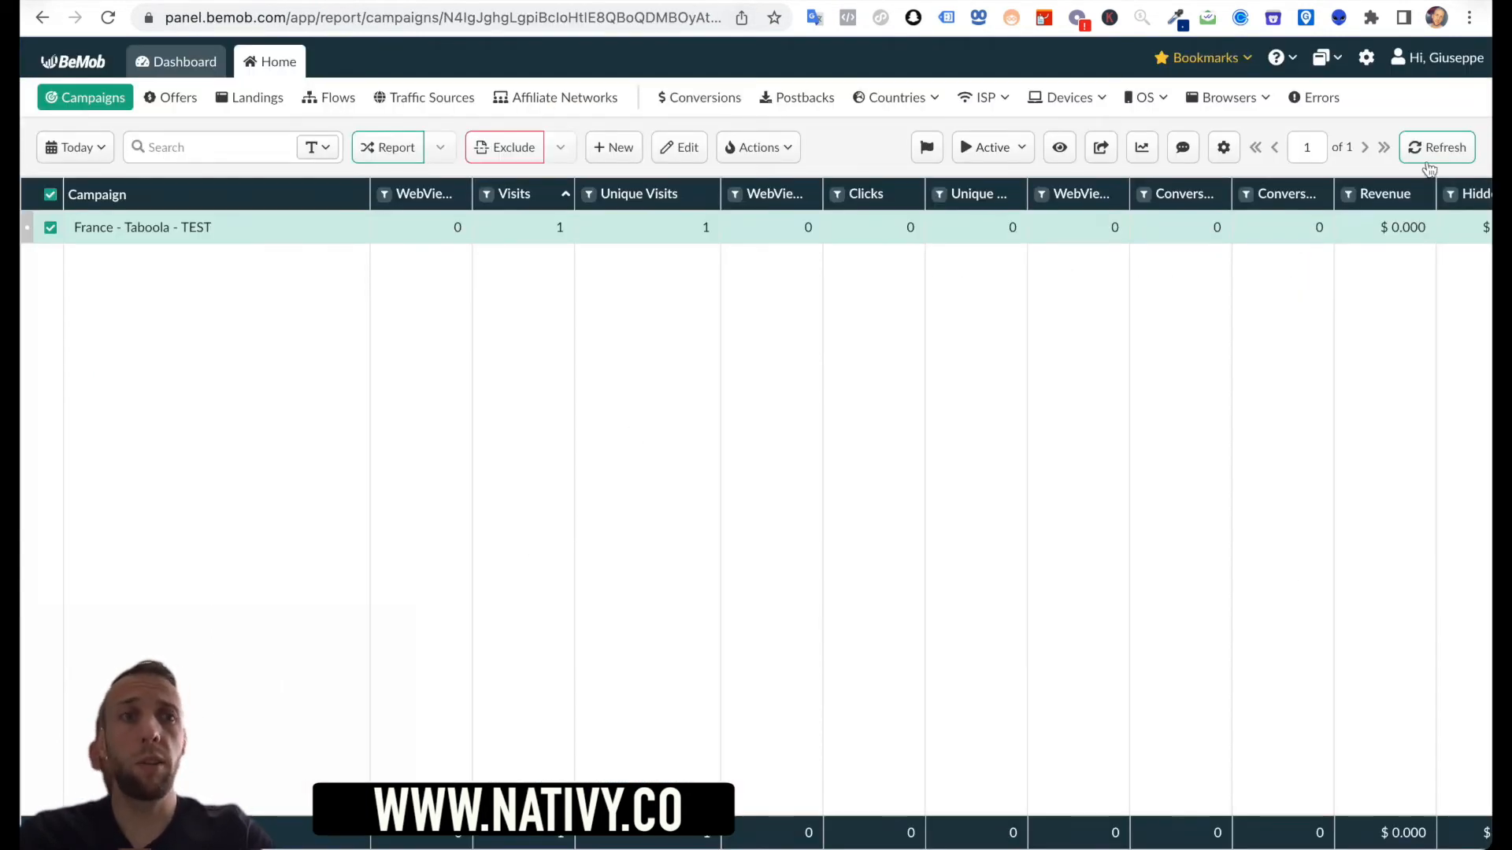
# - Refresh the BeMob campaign report to check the visits and clicks recorded for France - Taboola - TEST
pyautogui.click(1466, 149)
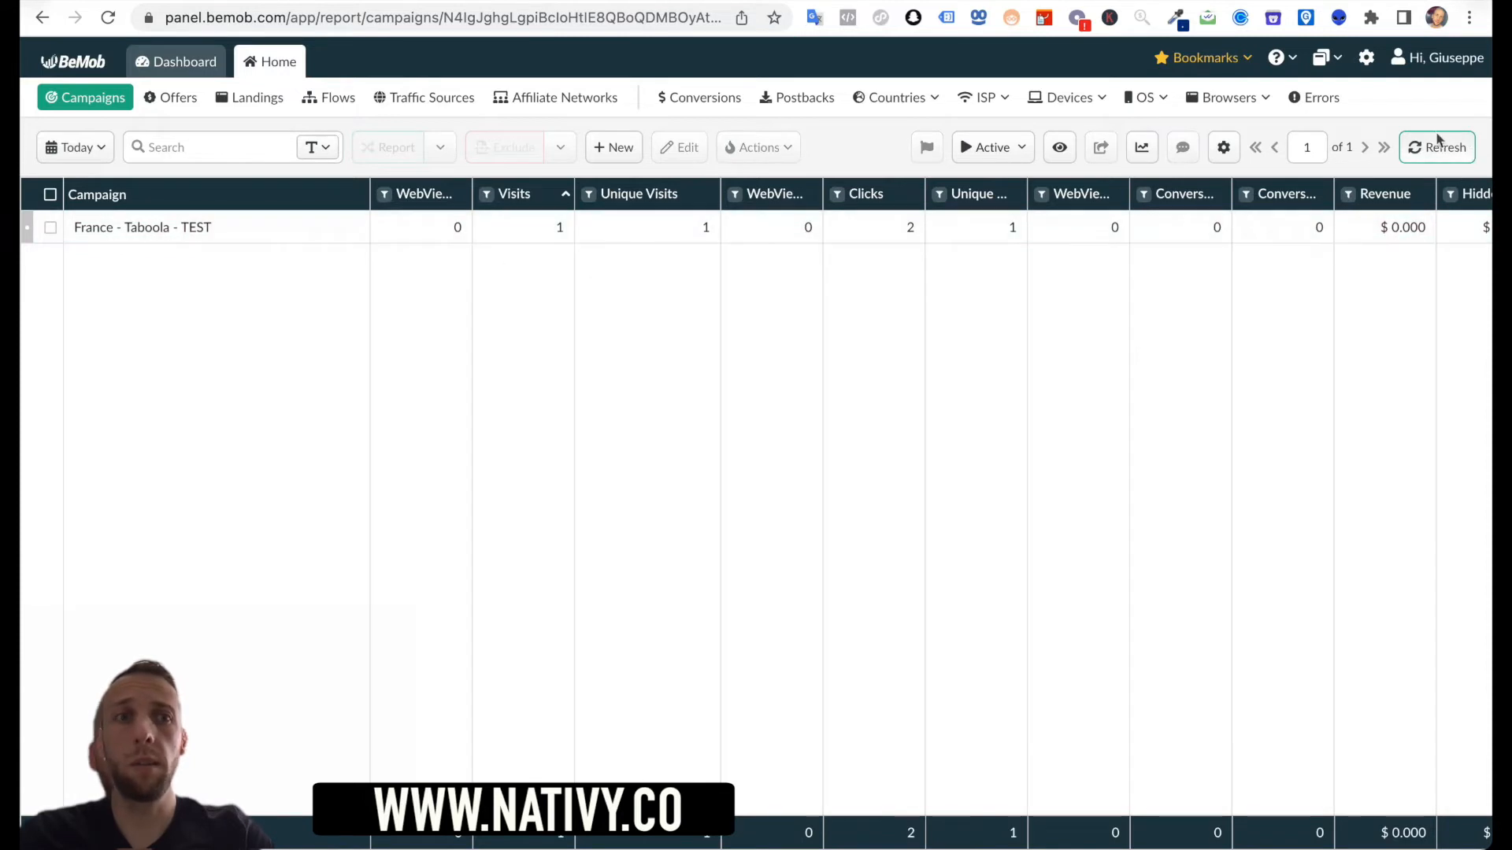
pyautogui.click(1447, 142)
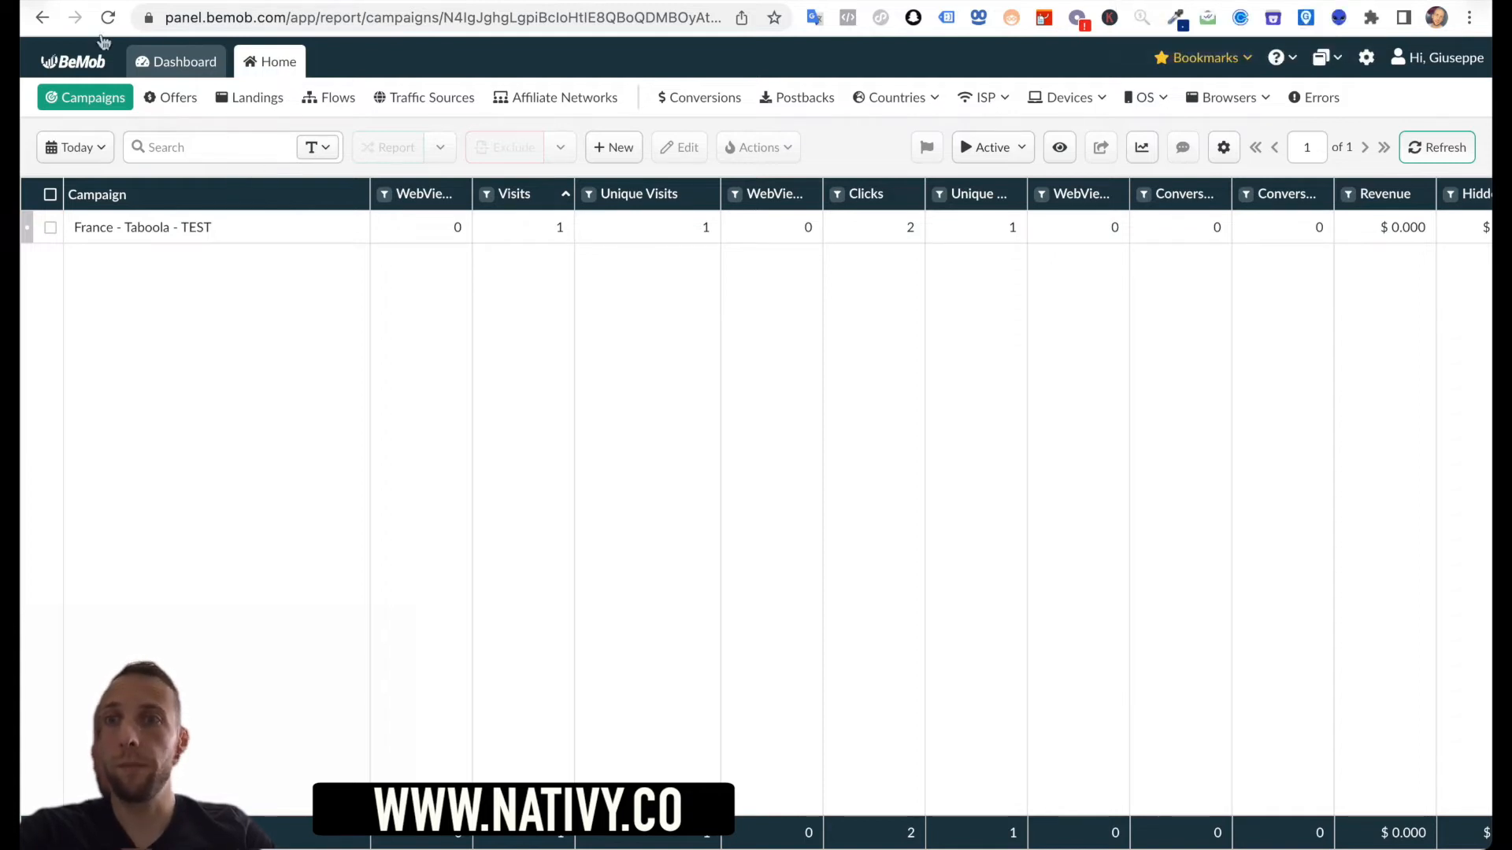
pyautogui.click(970, 2)
pyautogui.scroll(1, 375, 126)
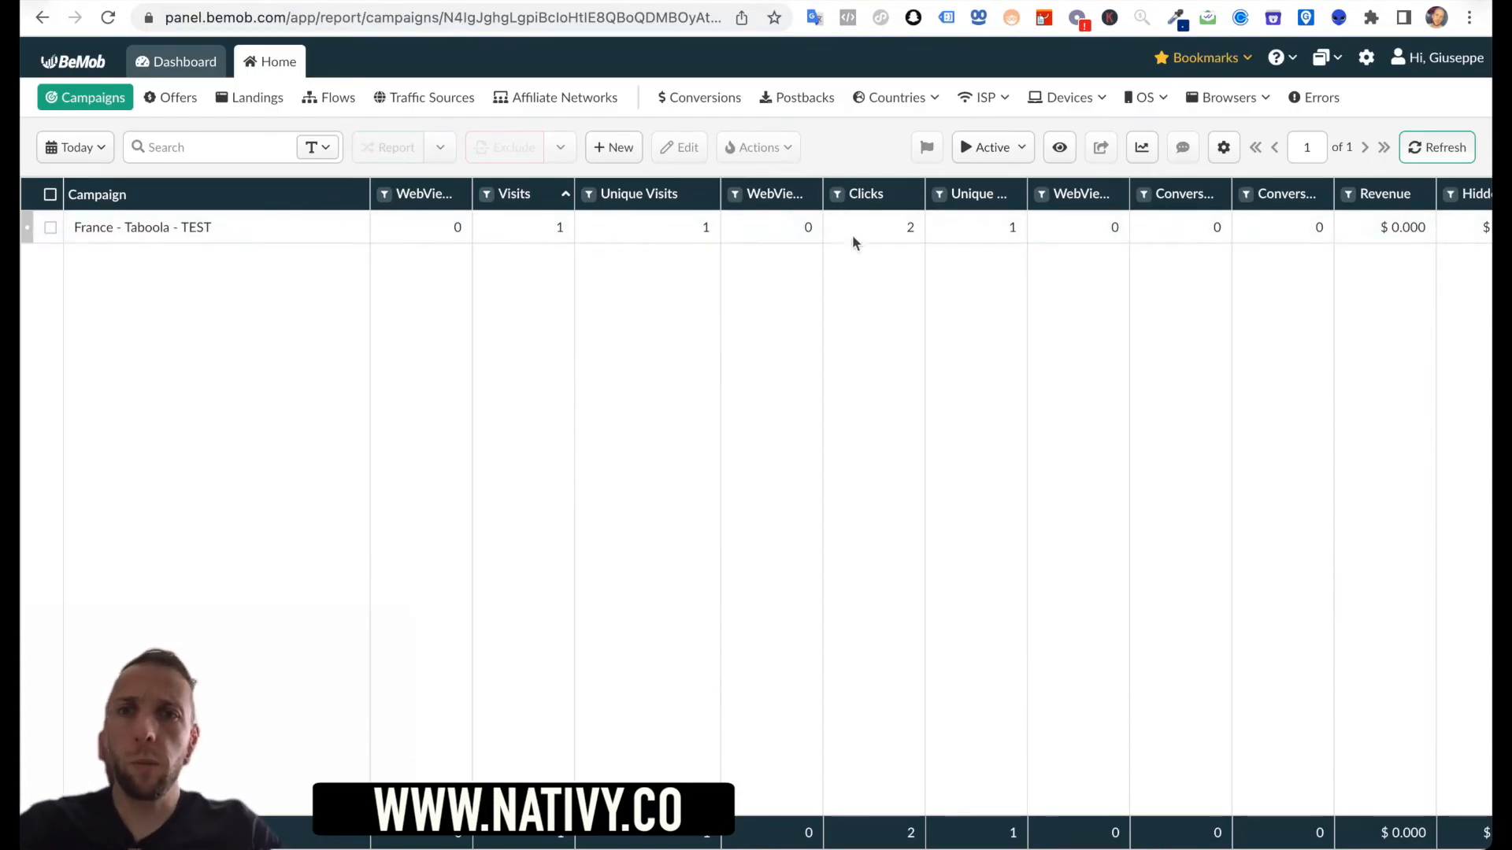
# - Display the campaign links of France - Taboola - TEST and examine its tracking and postback URLs
pyautogui.click(50, 229)
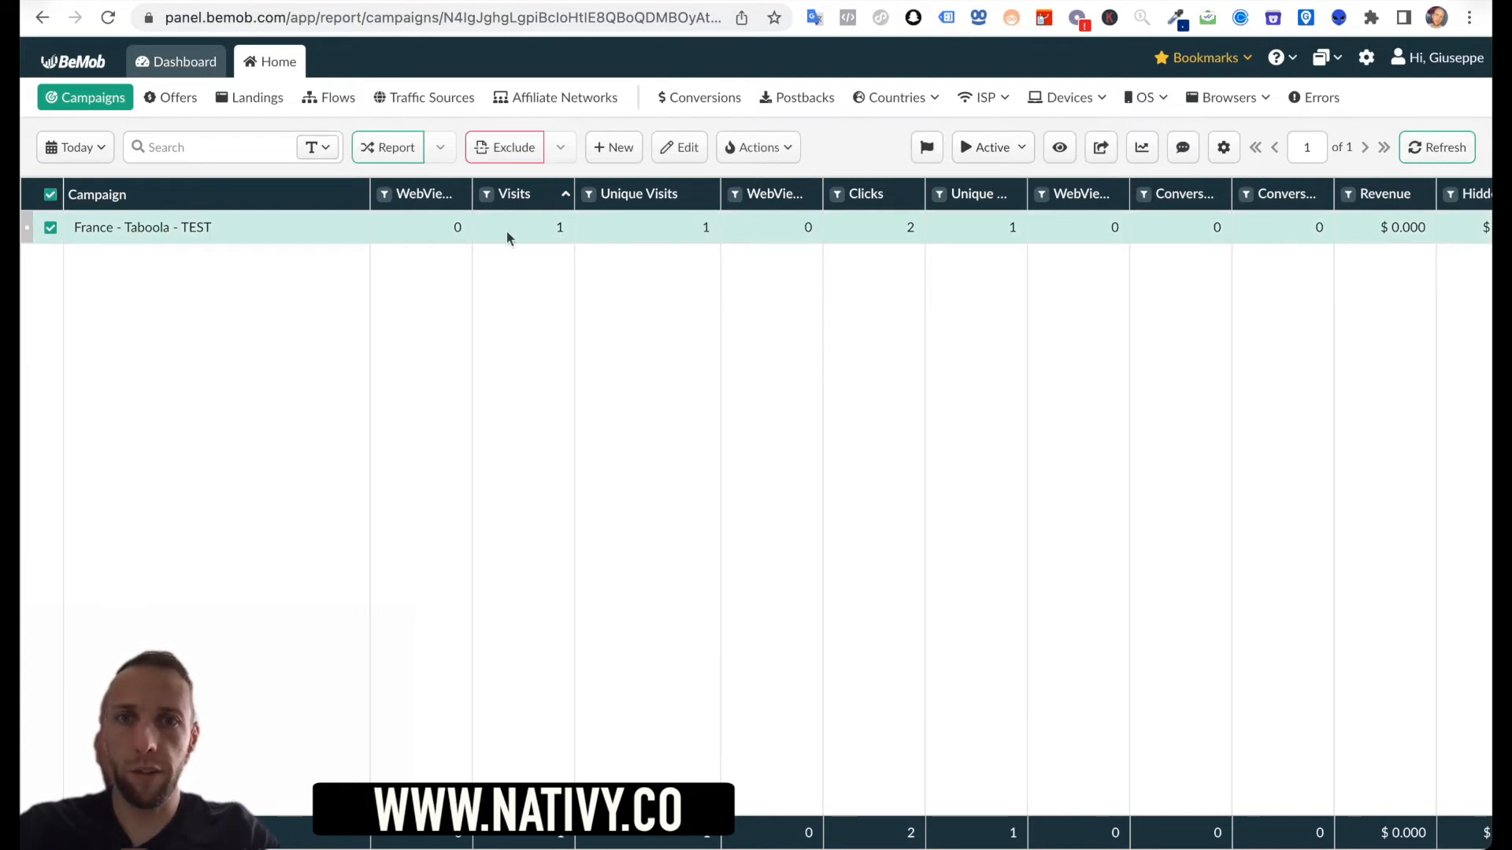
pyautogui.click(774, 150)
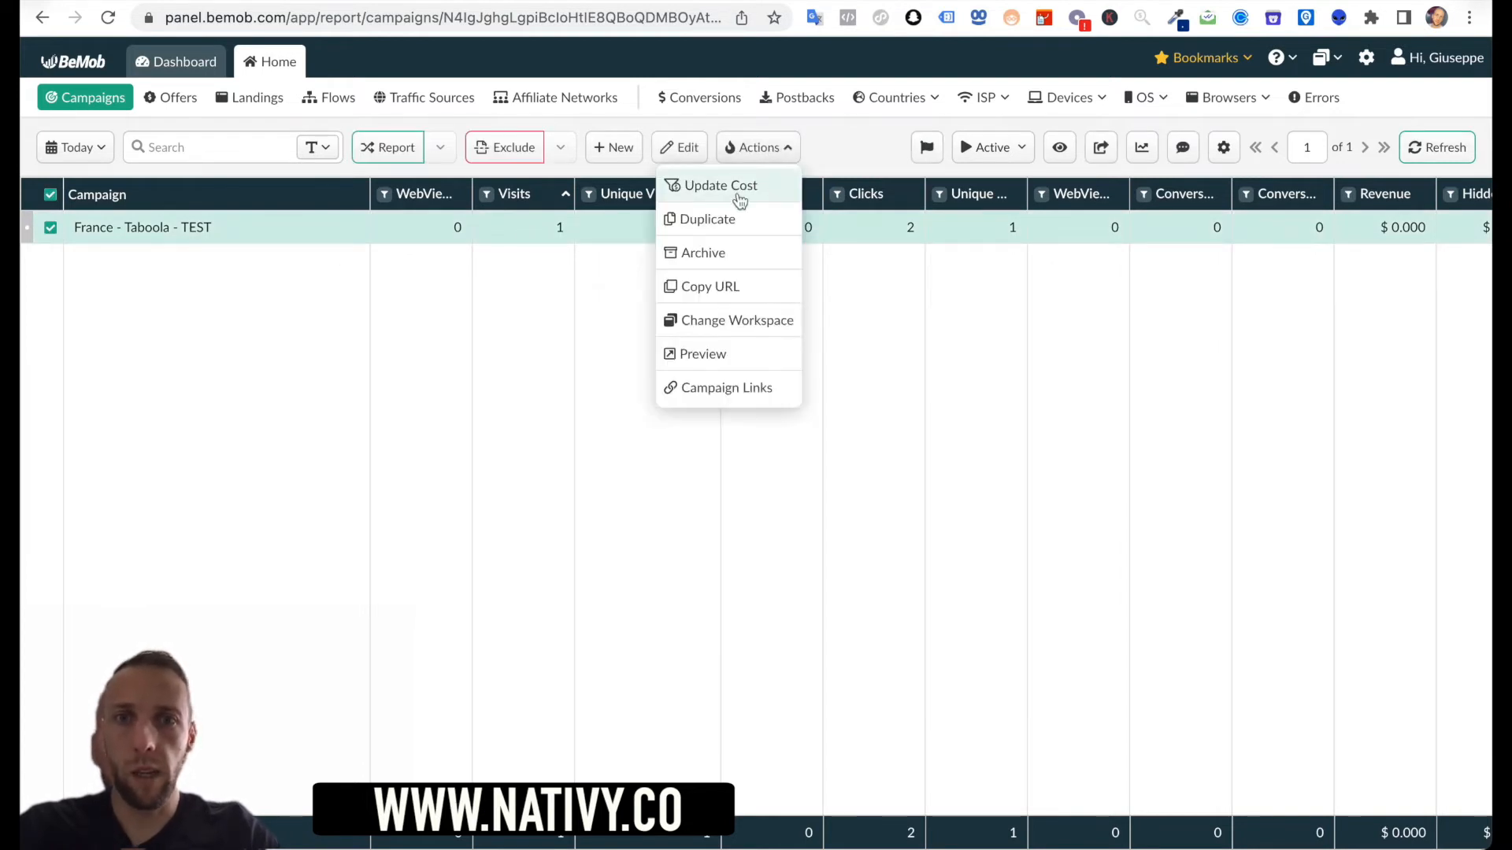
pyautogui.click(754, 391)
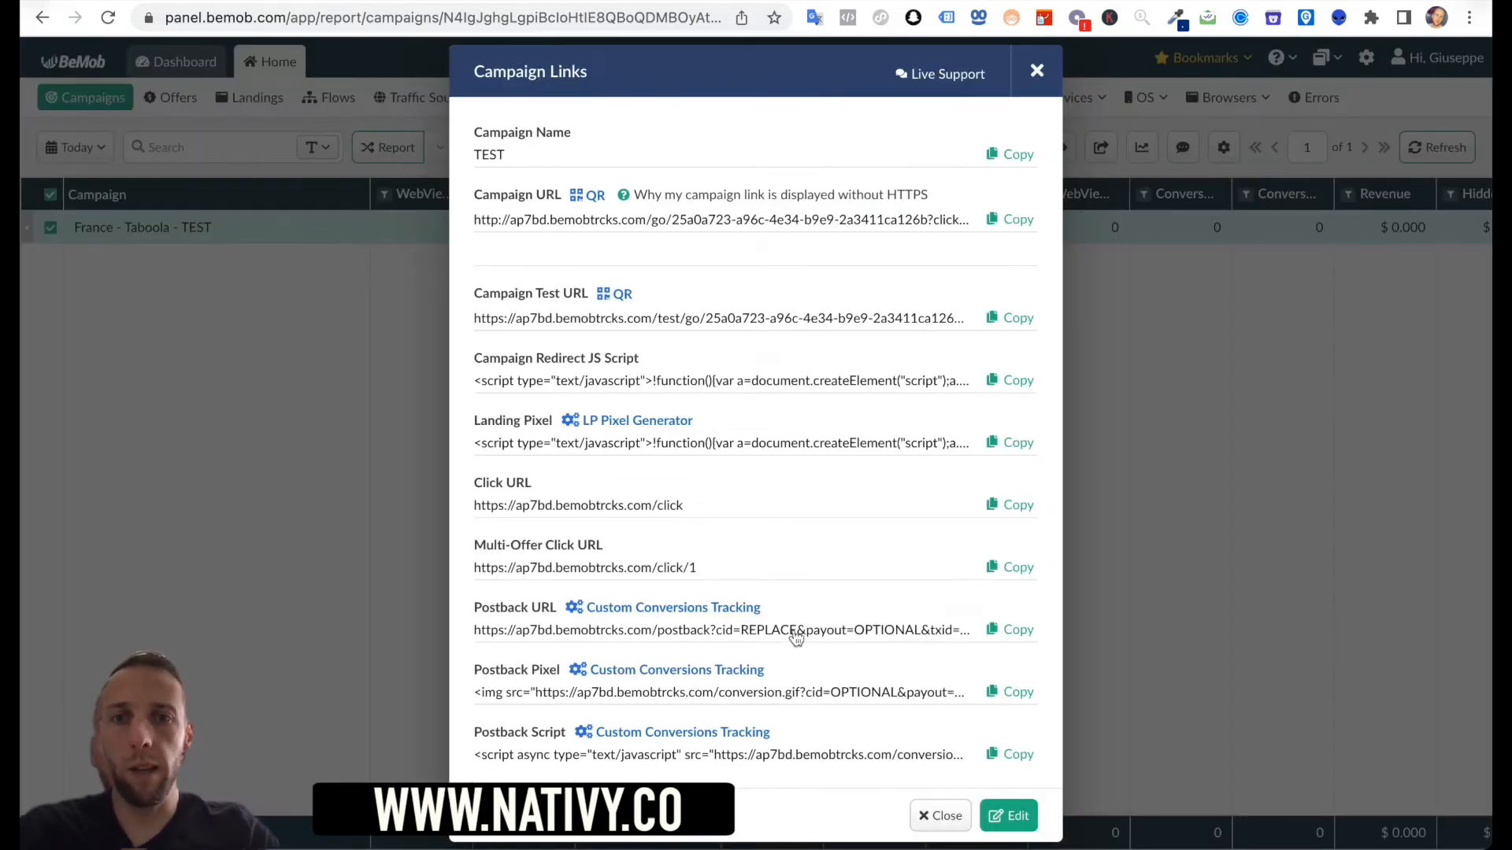
pyautogui.scroll(-1, 795, 638)
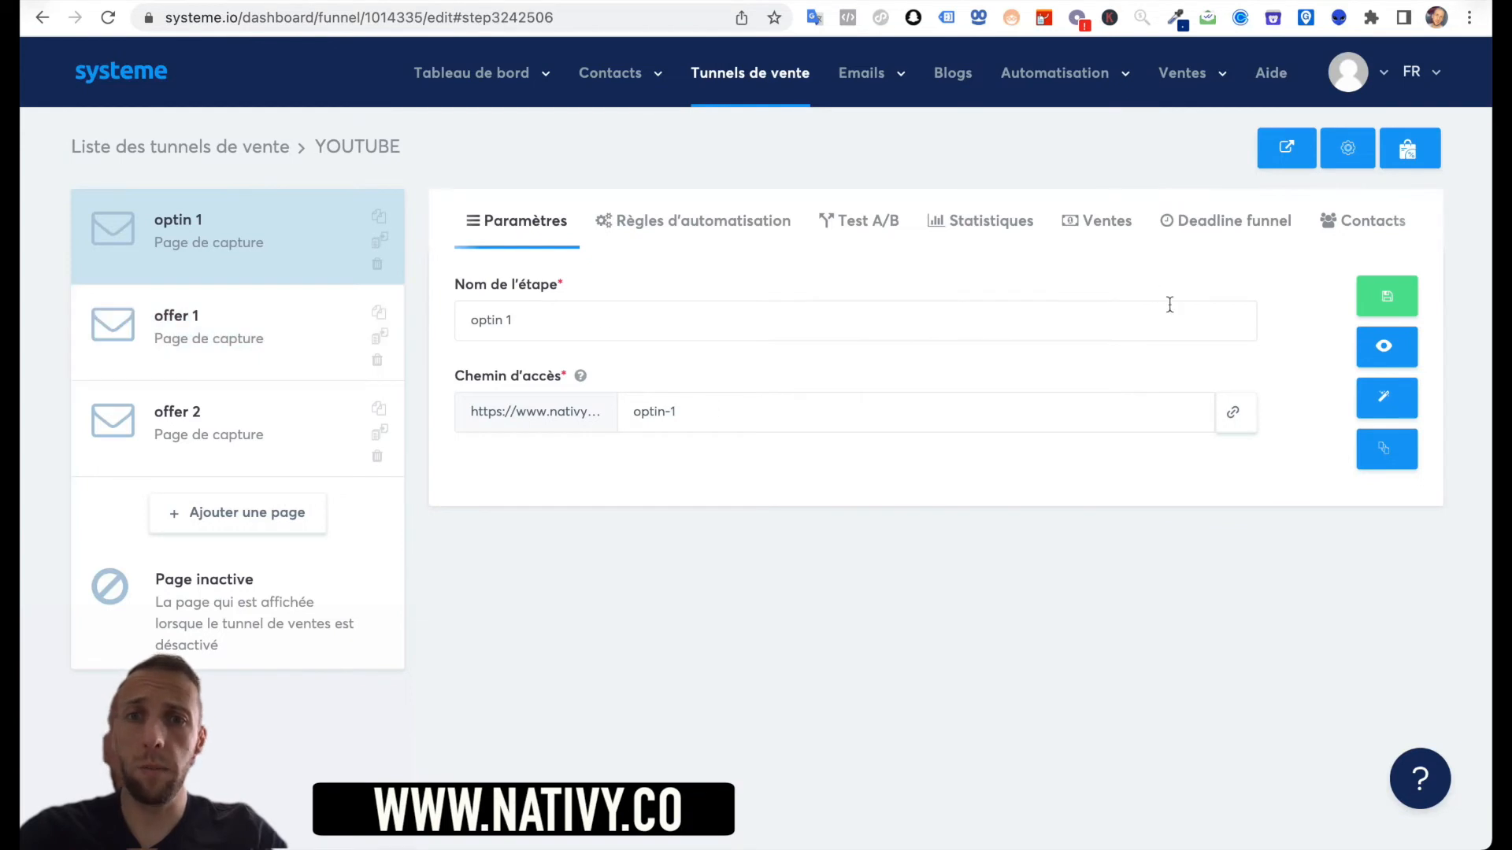
# - Preview the optin 1 page from the systeme.io funnel and examine its full content and both DEMANDER UN AUDIT buttons
pyautogui.click(1392, 349)
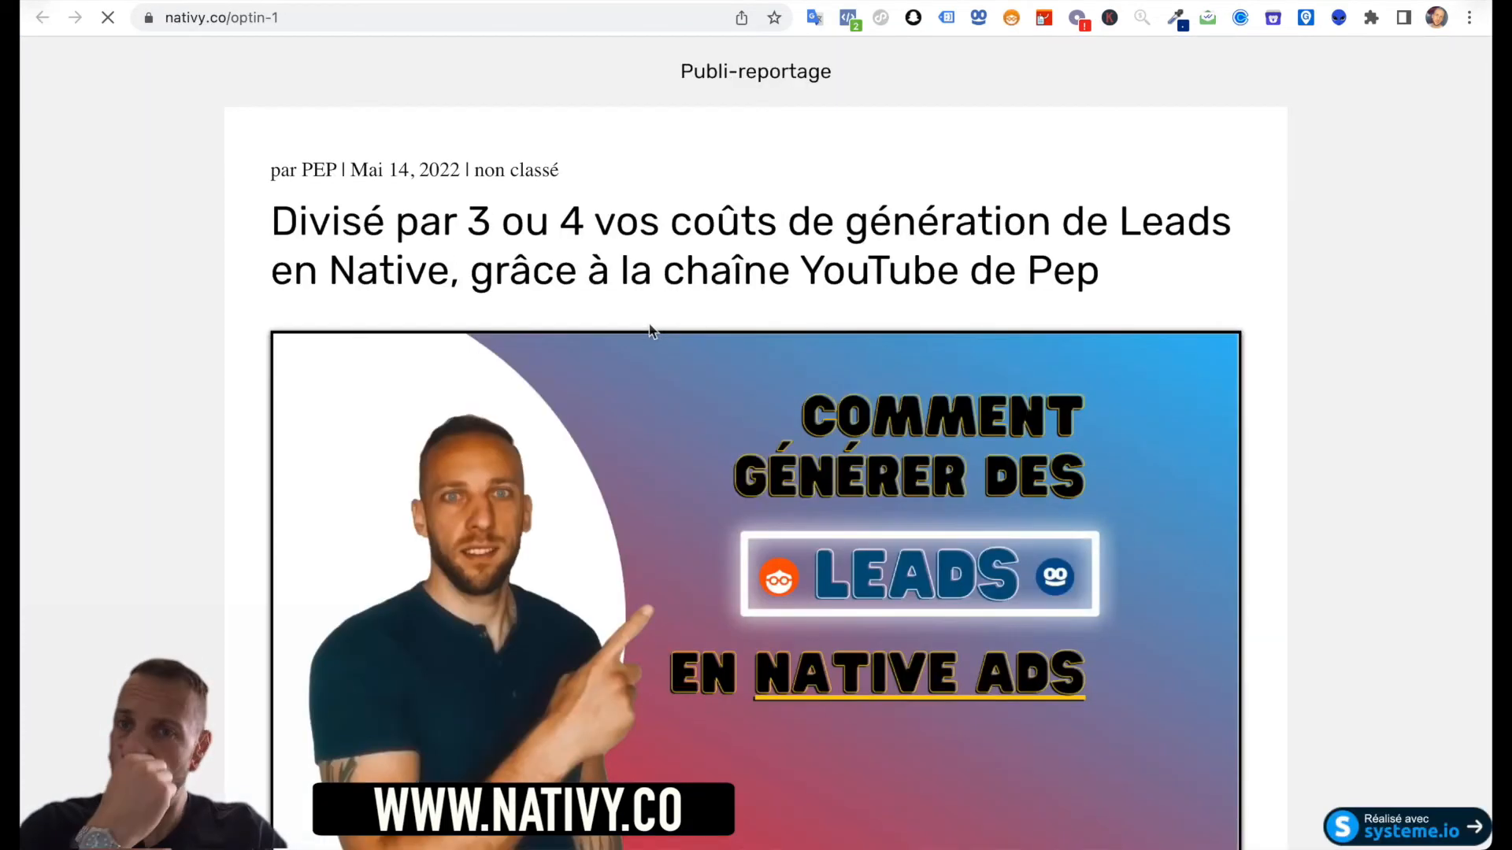
pyautogui.scroll(-15, 903, 288)
pyautogui.scroll(6, 903, 289)
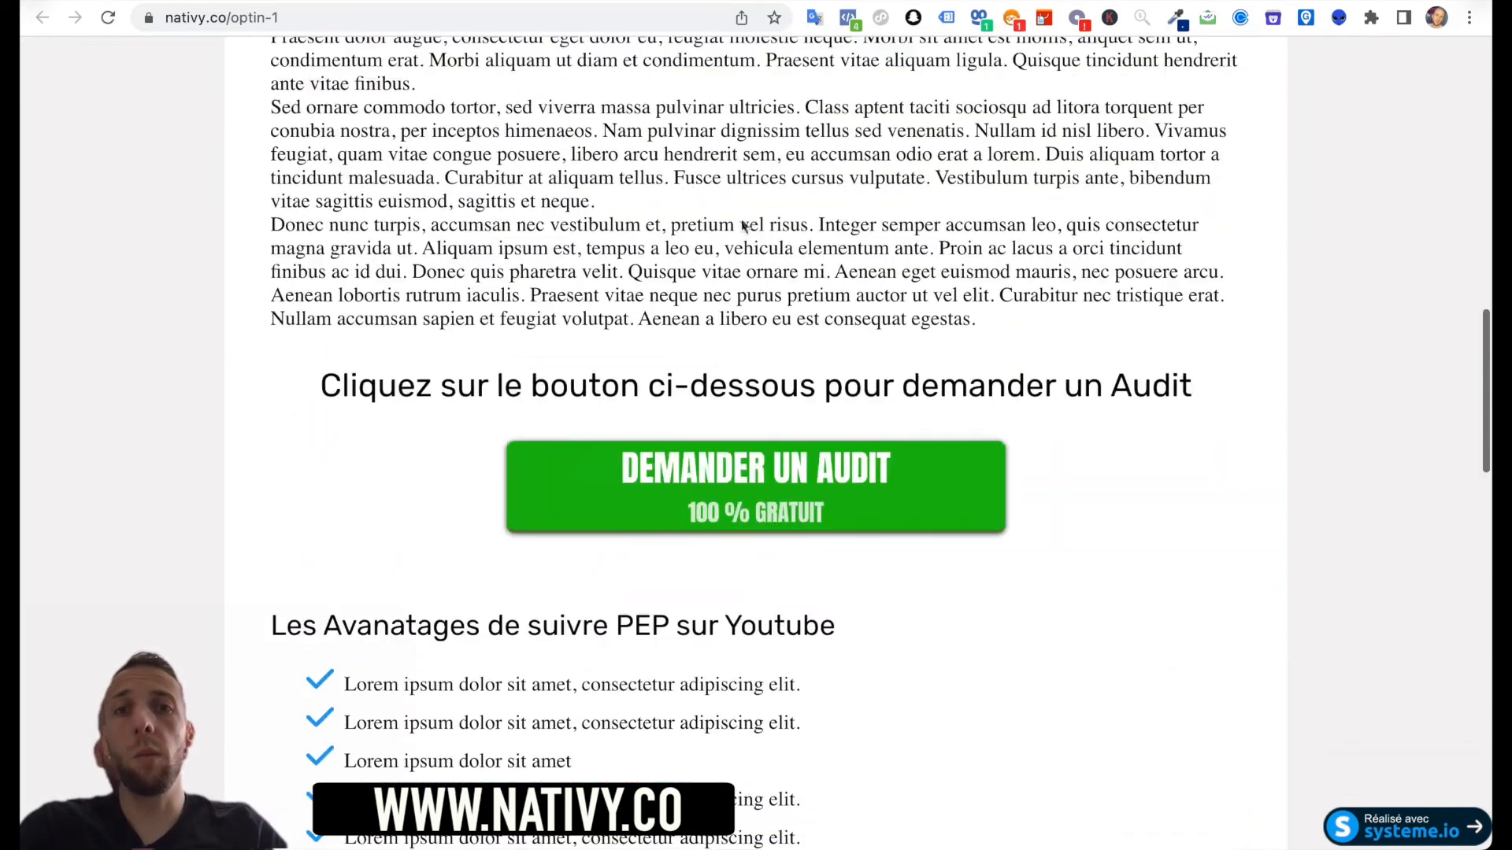
pyautogui.scroll(-20, 719, 473)
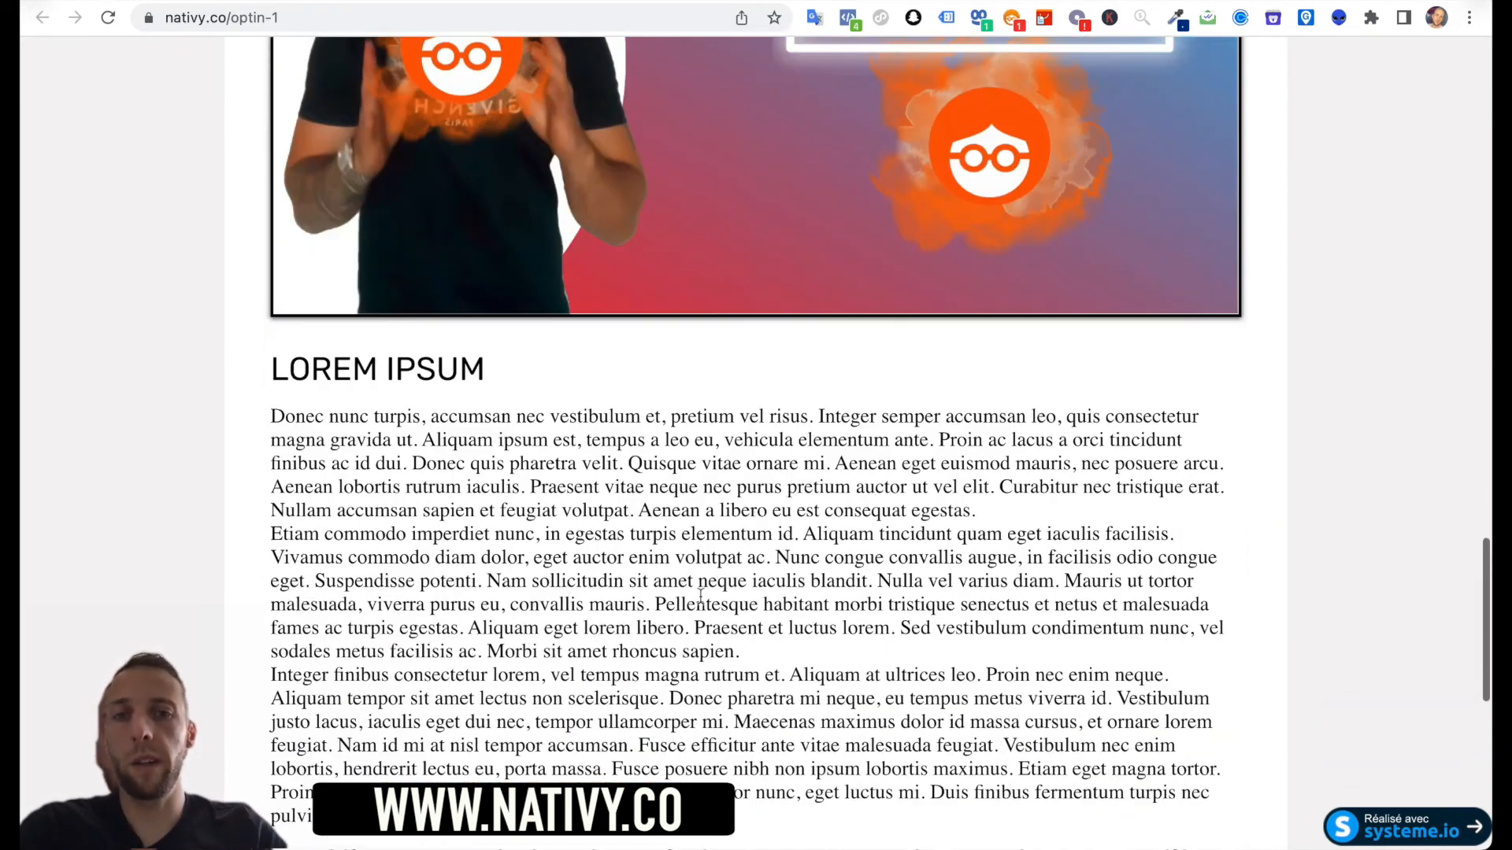
pyautogui.scroll(20, 820, 406)
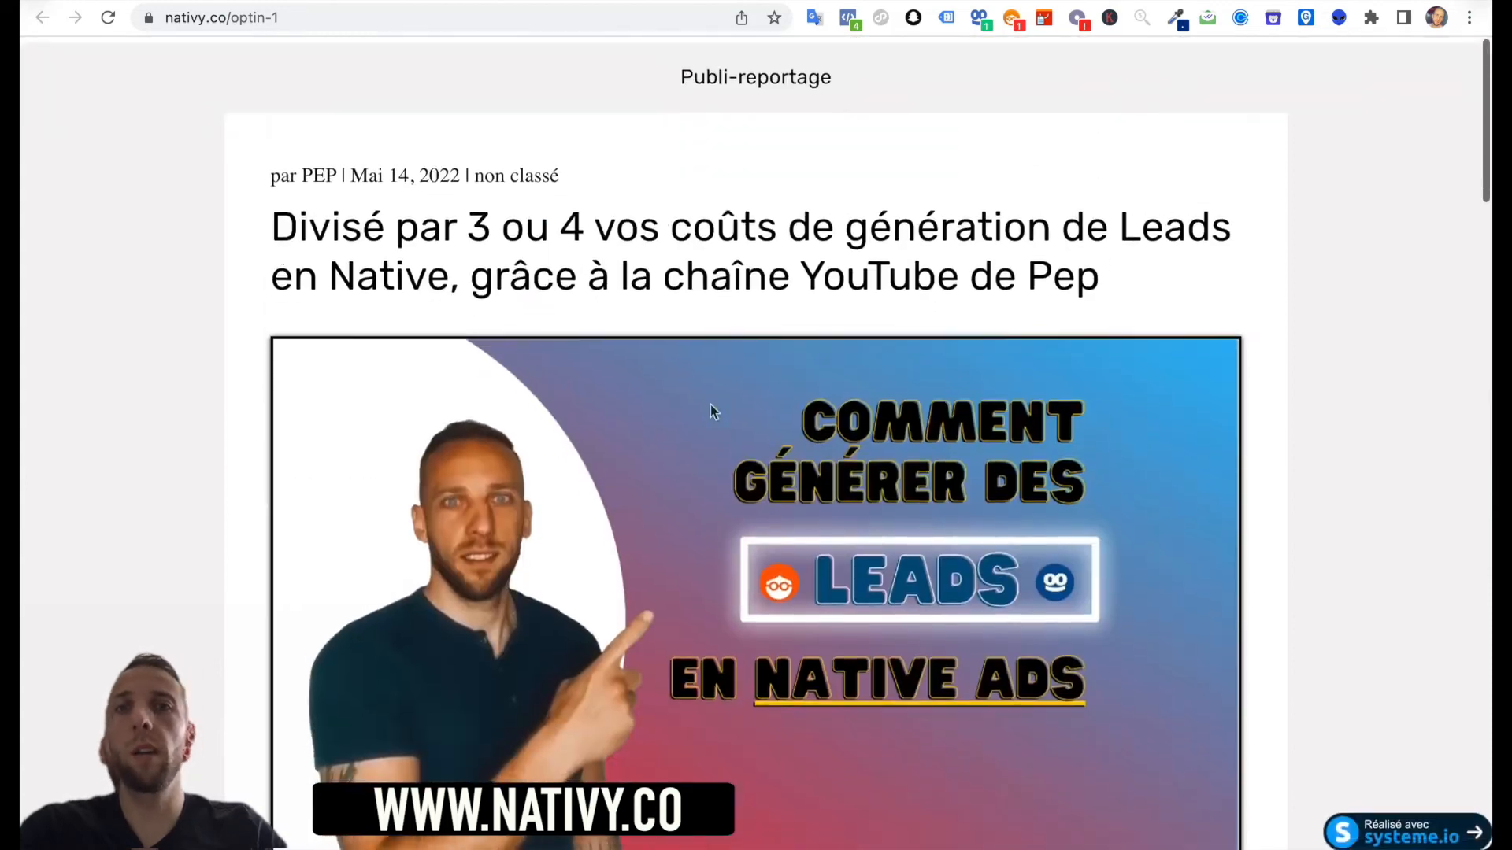
pyautogui.scroll(-10, 710, 405)
pyautogui.scroll(2, 710, 405)
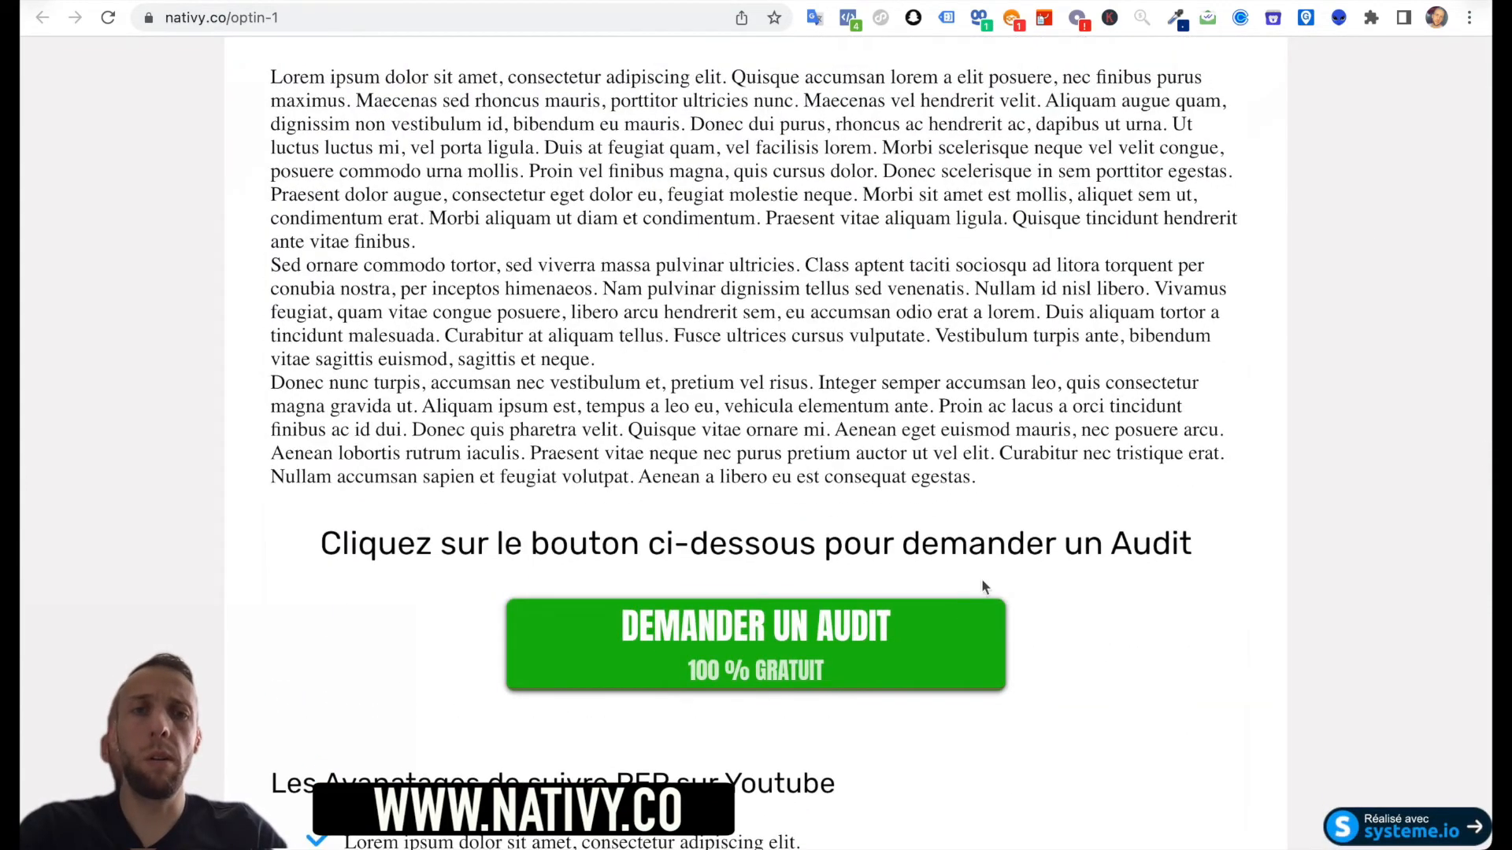
pyautogui.scroll(-15, 1193, 531)
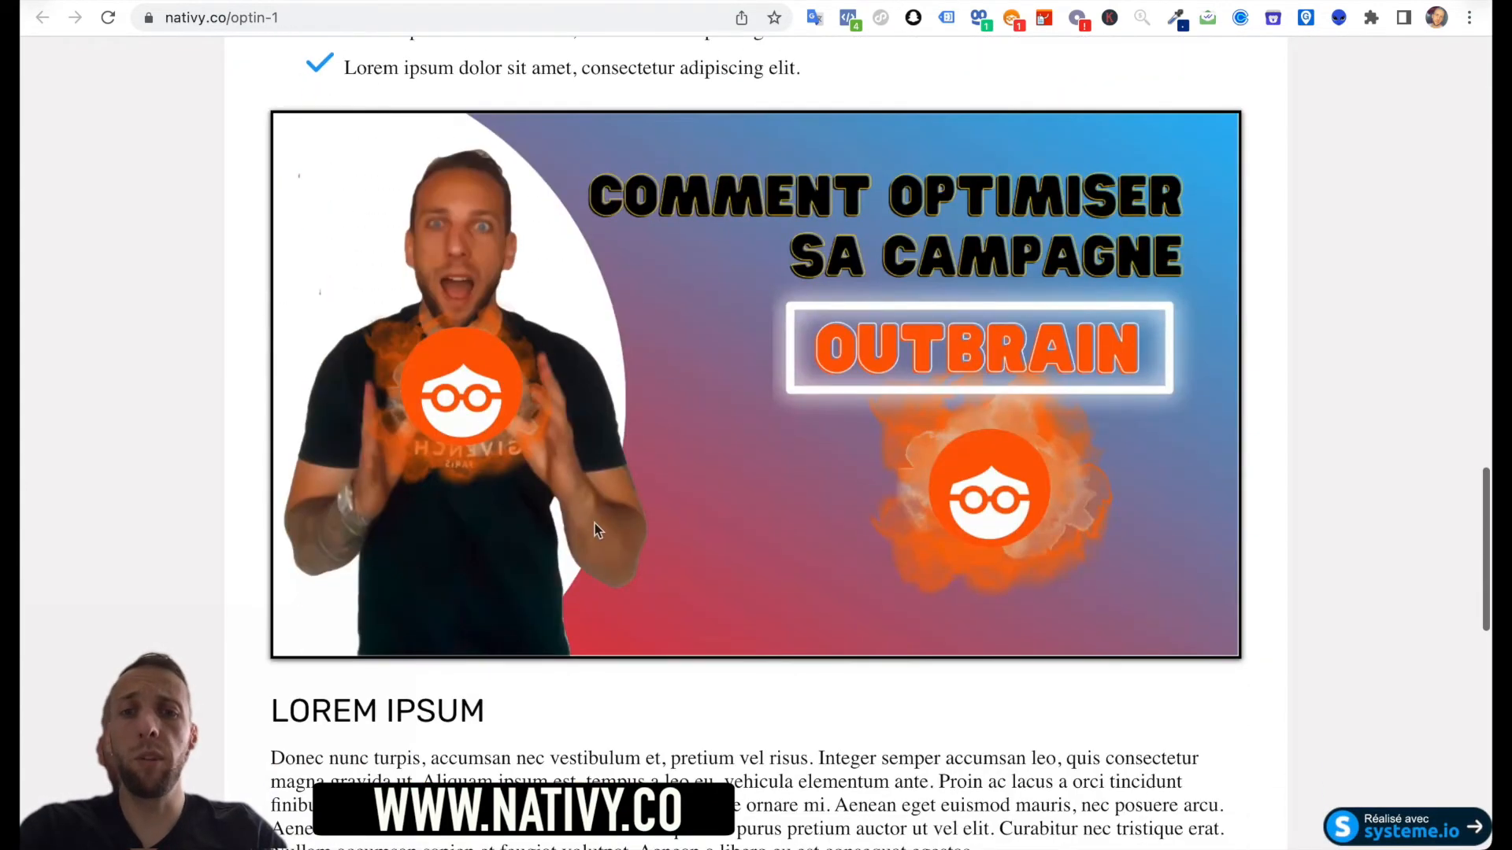
pyautogui.scroll(-5, 560, 553)
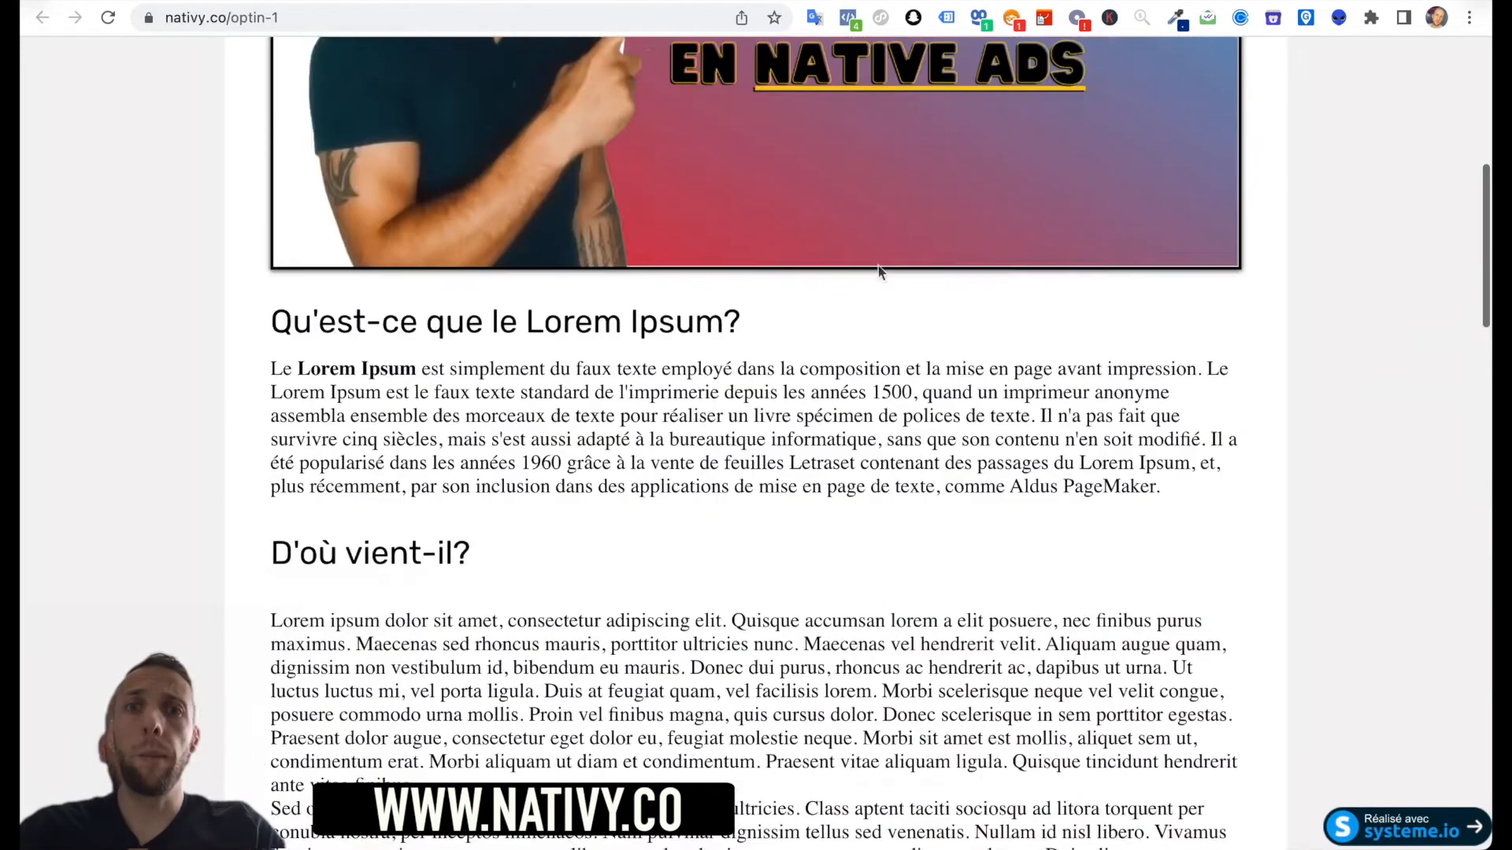
pyautogui.scroll(10, 877, 266)
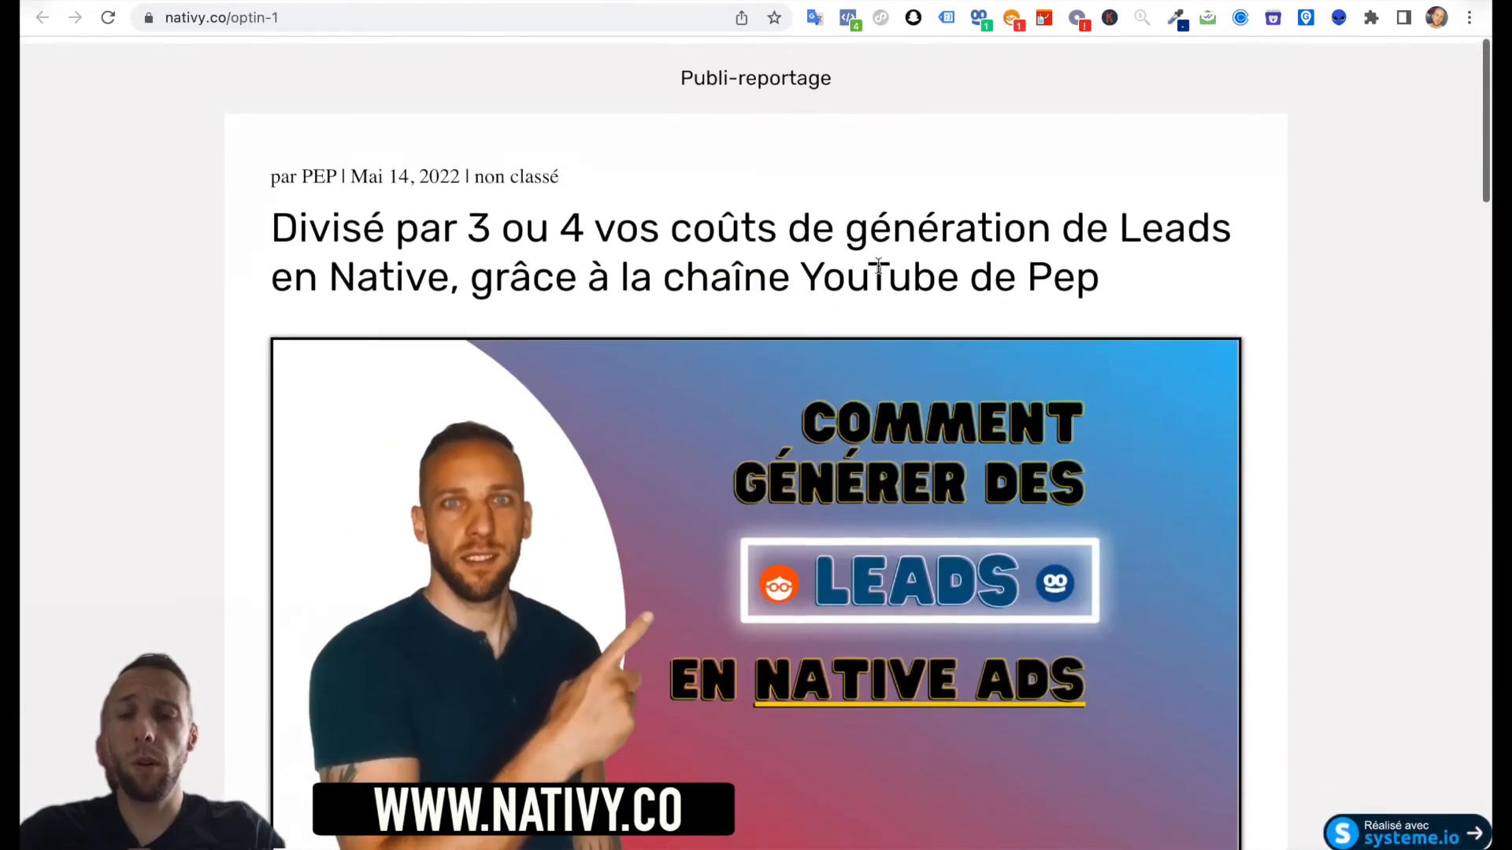
pyautogui.scroll(-5, 877, 266)
pyautogui.scroll(5, 877, 266)
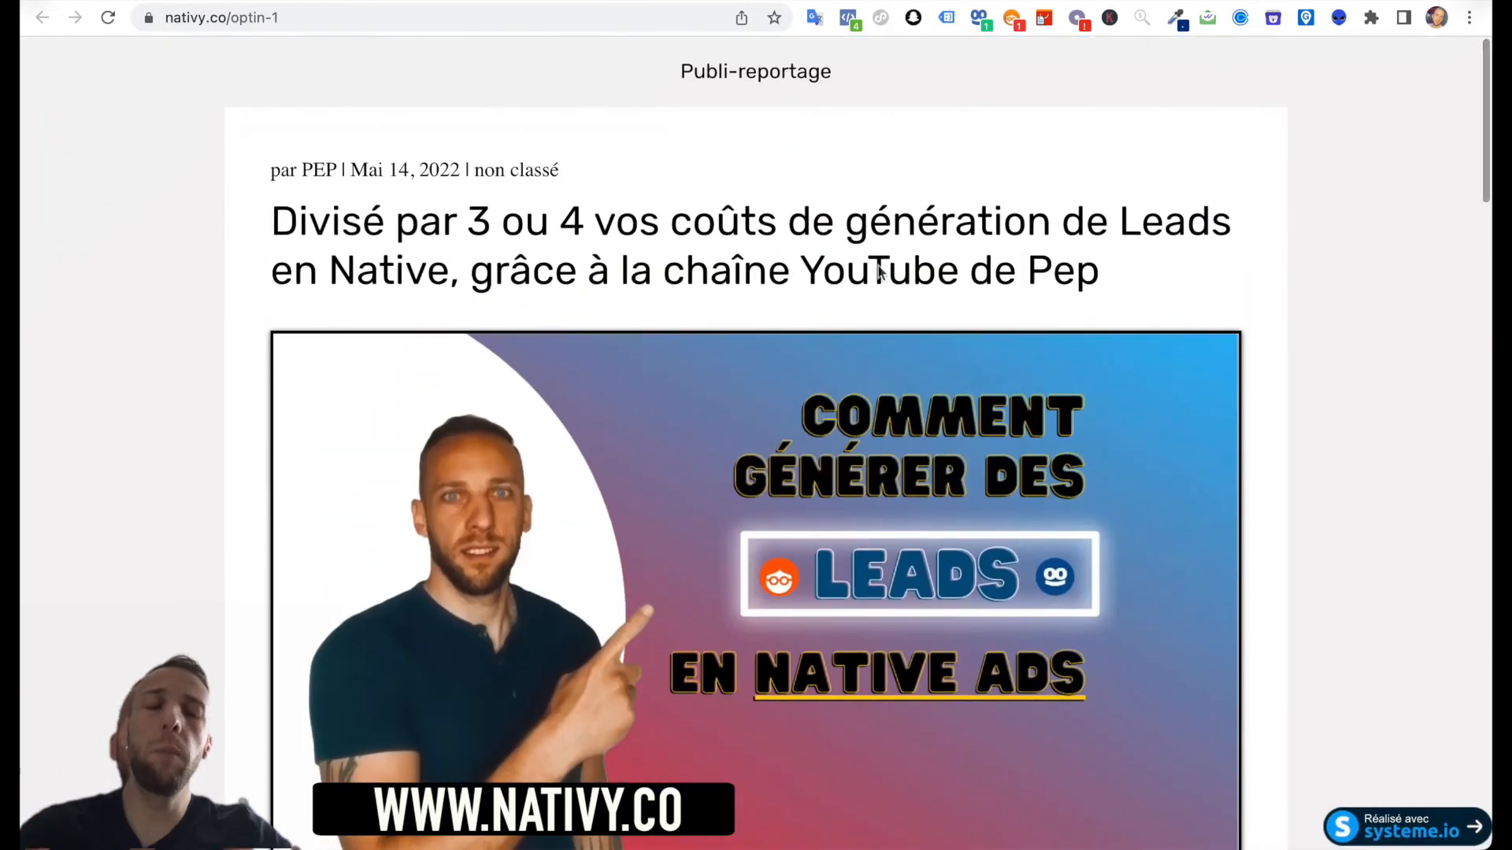
pyautogui.scroll(-10, 877, 266)
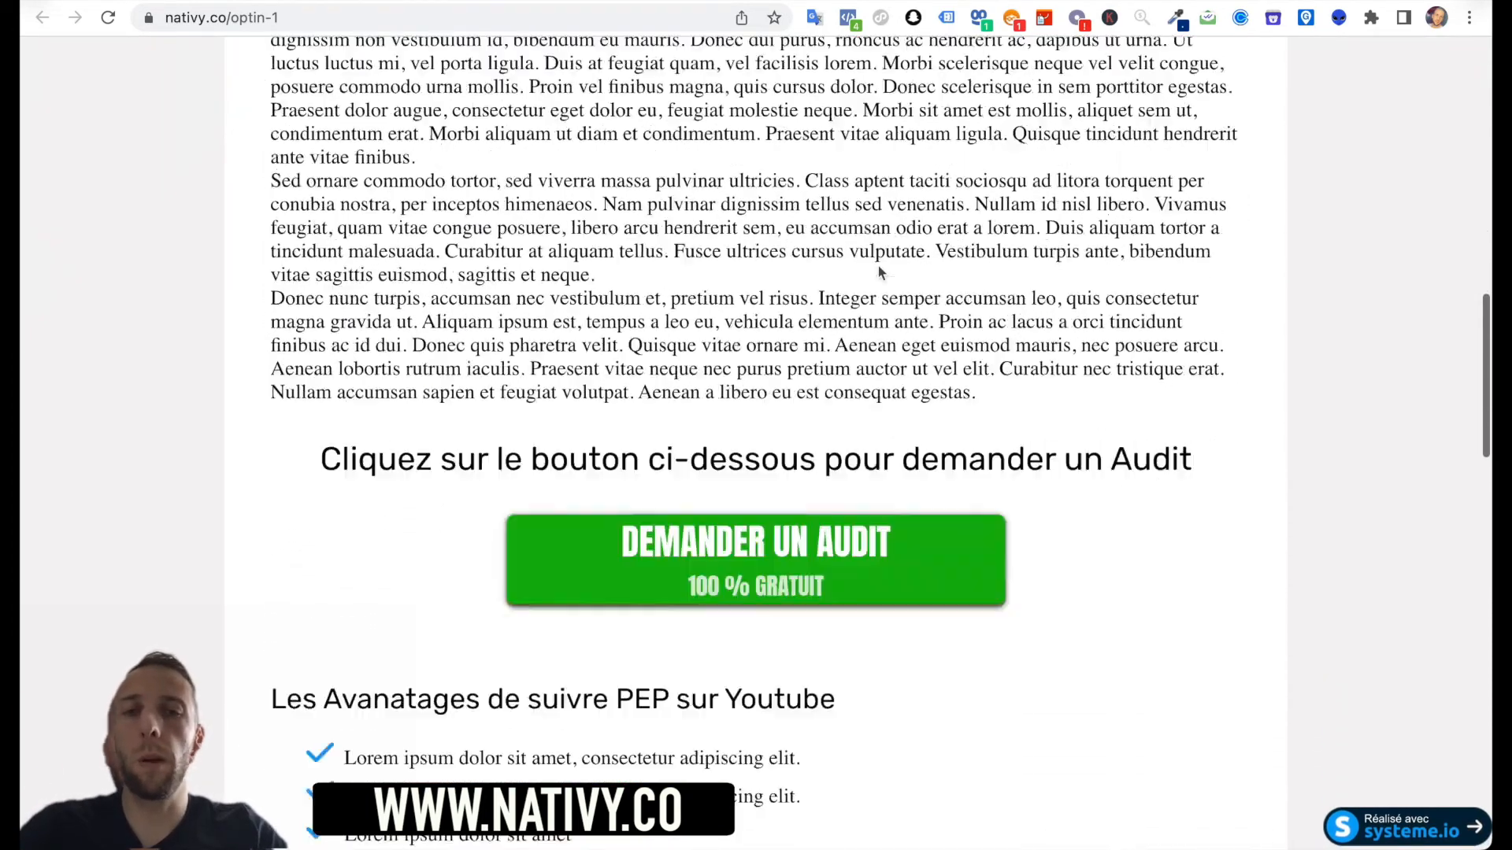
pyautogui.scroll(9, 877, 266)
pyautogui.scroll(2, 877, 266)
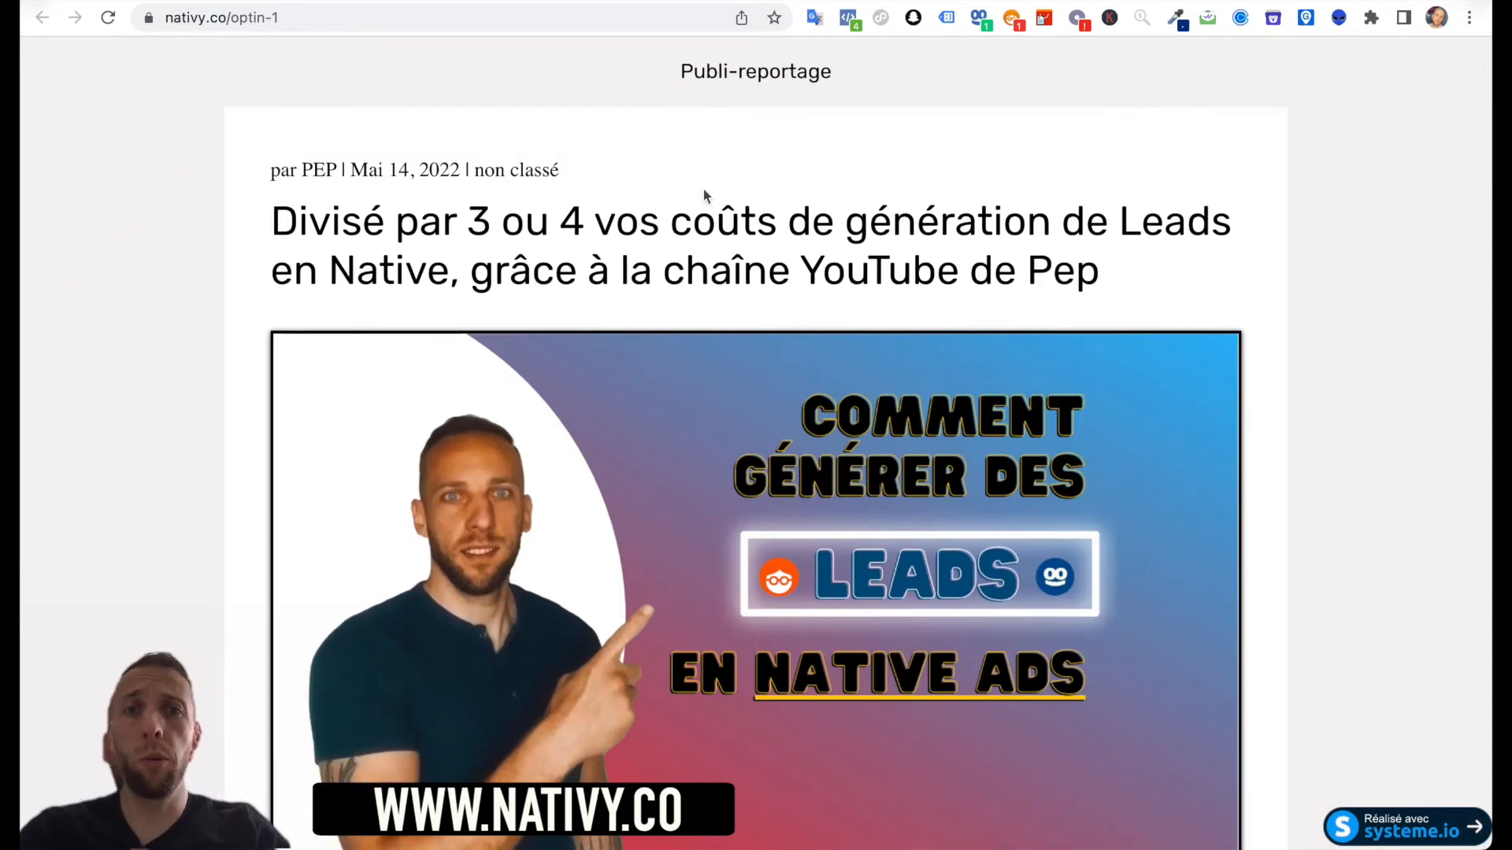
pyautogui.scroll(-12, 705, 195)
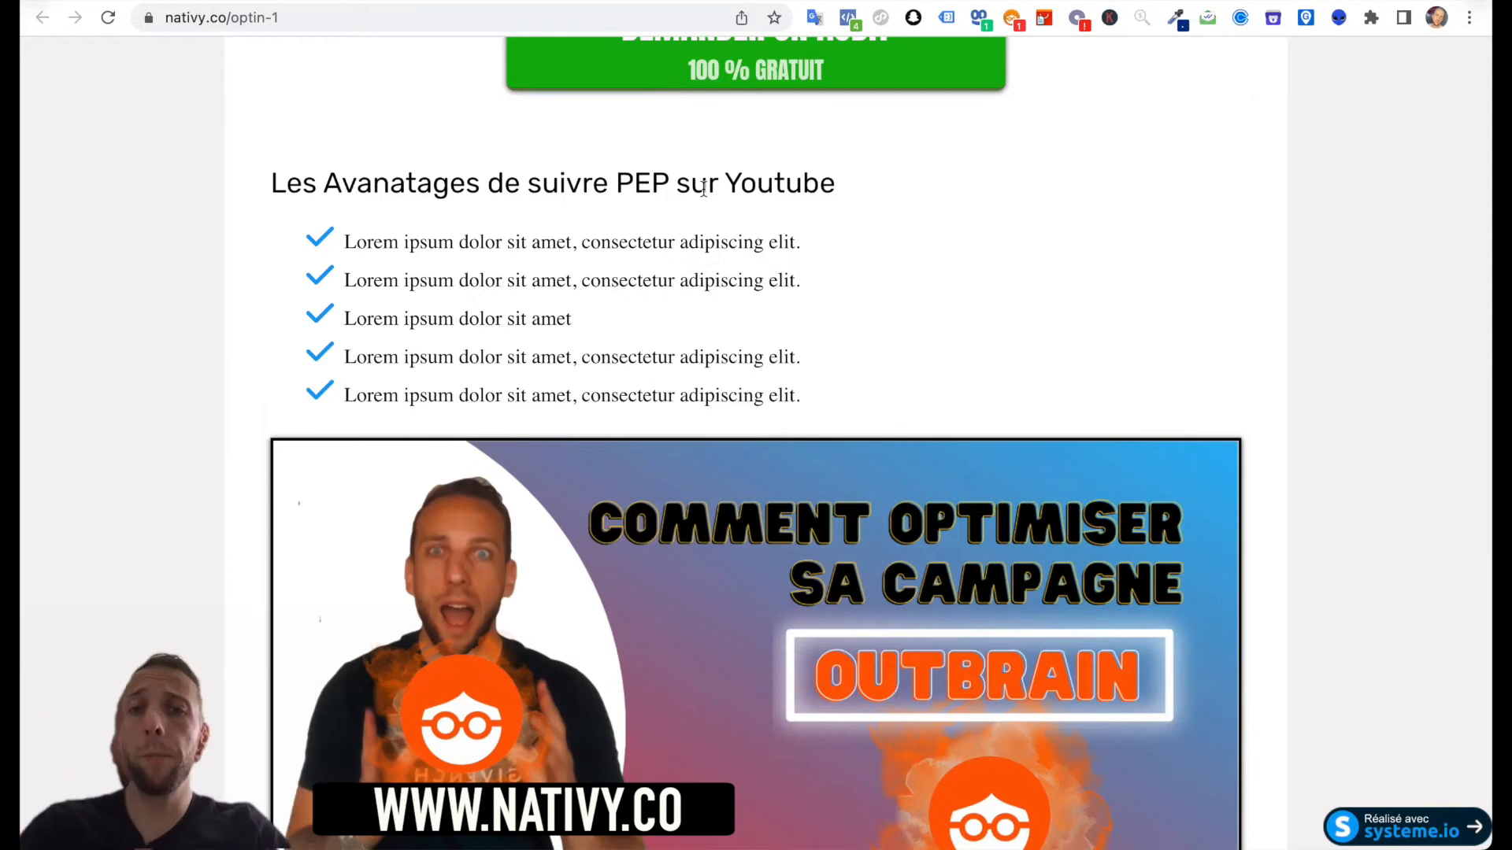
pyautogui.scroll(-2, 703, 189)
pyautogui.scroll(14, 703, 189)
pyautogui.scroll(-3, 770, 368)
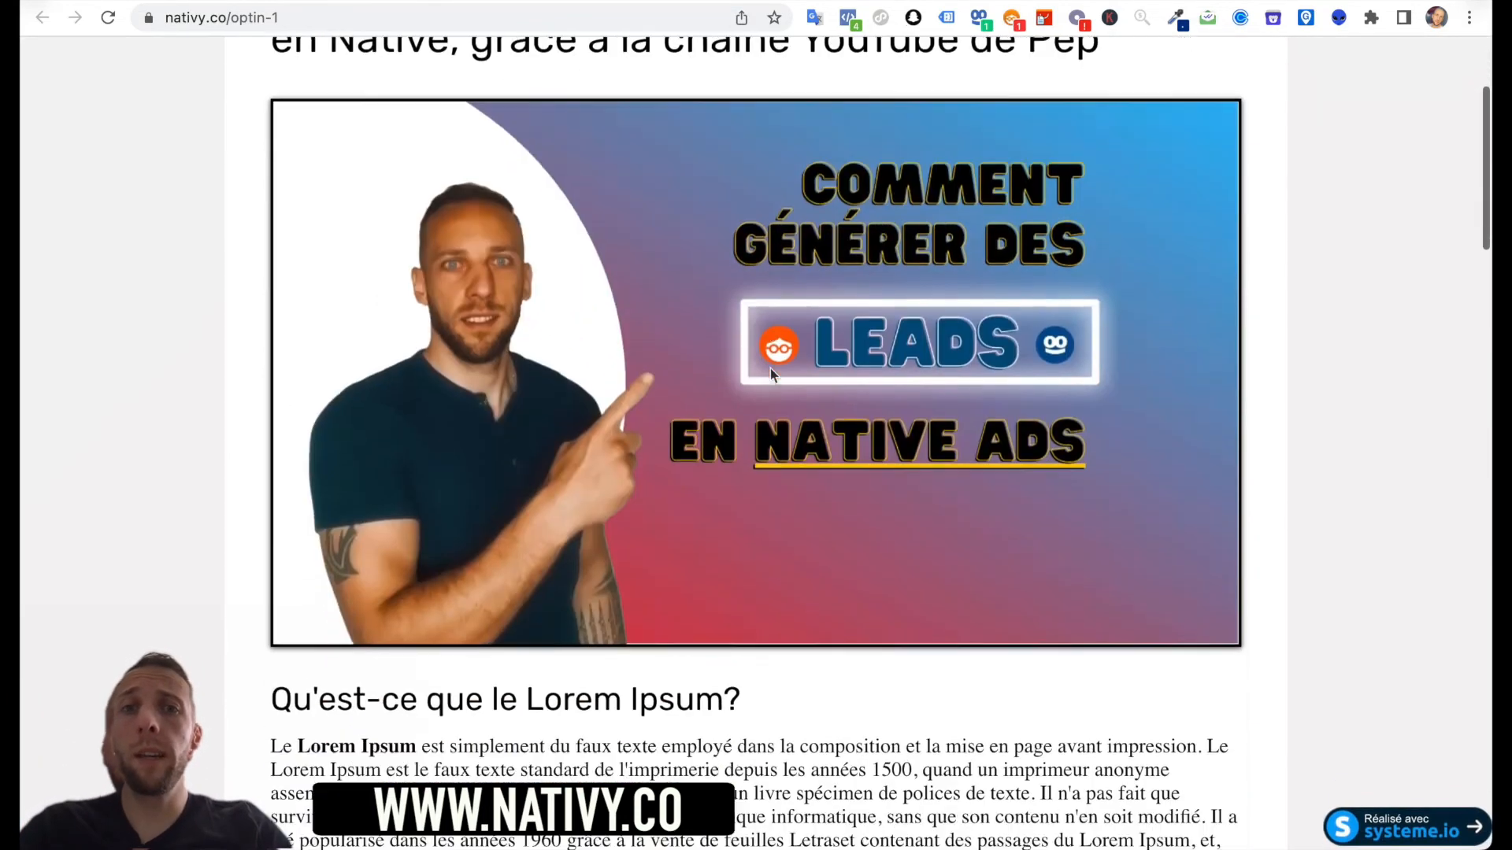
pyautogui.scroll(-12, 770, 368)
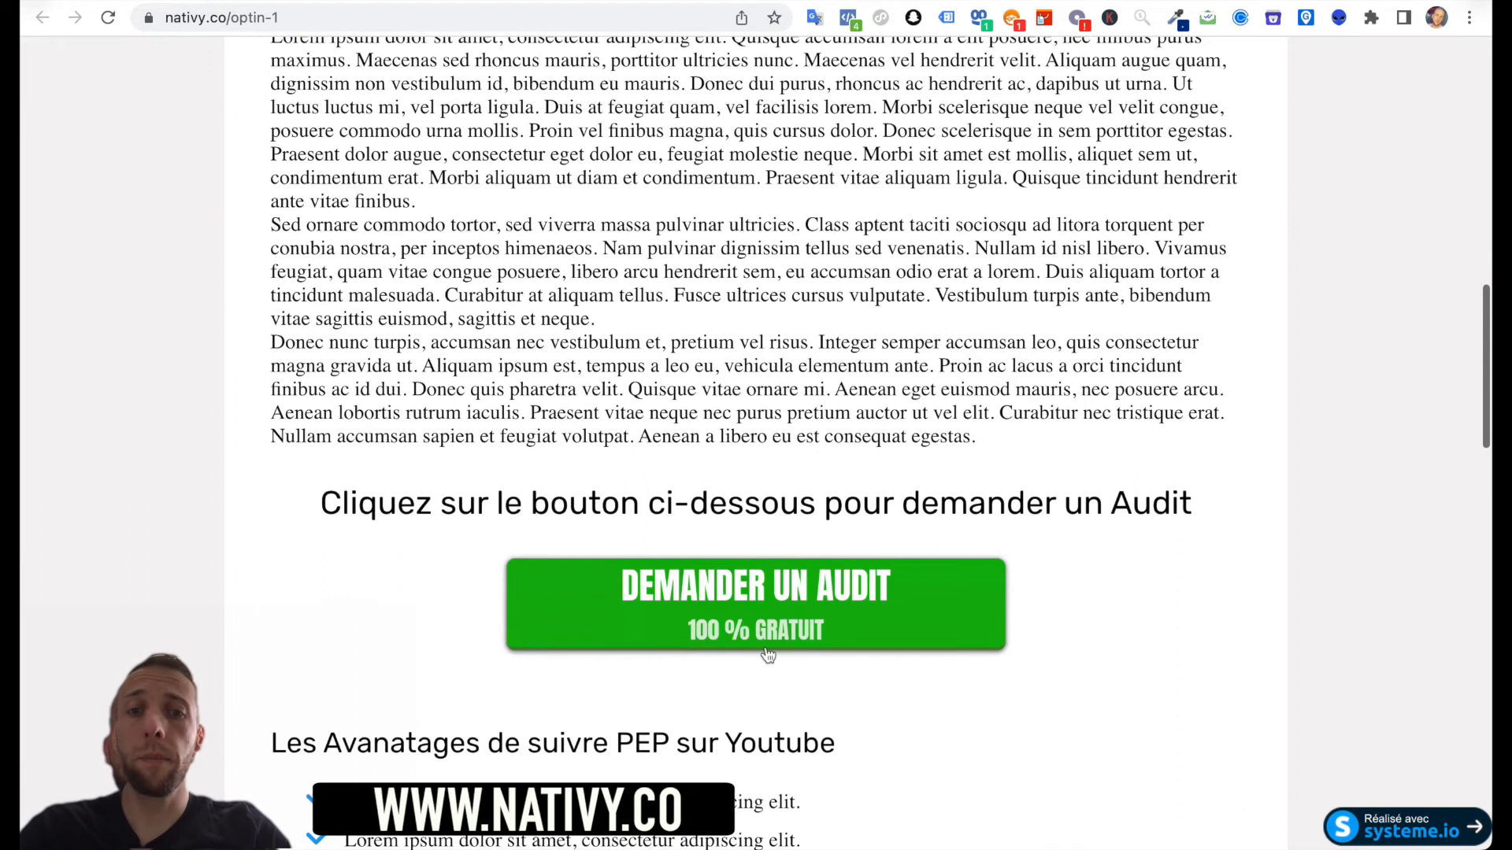
pyautogui.scroll(-15, 767, 655)
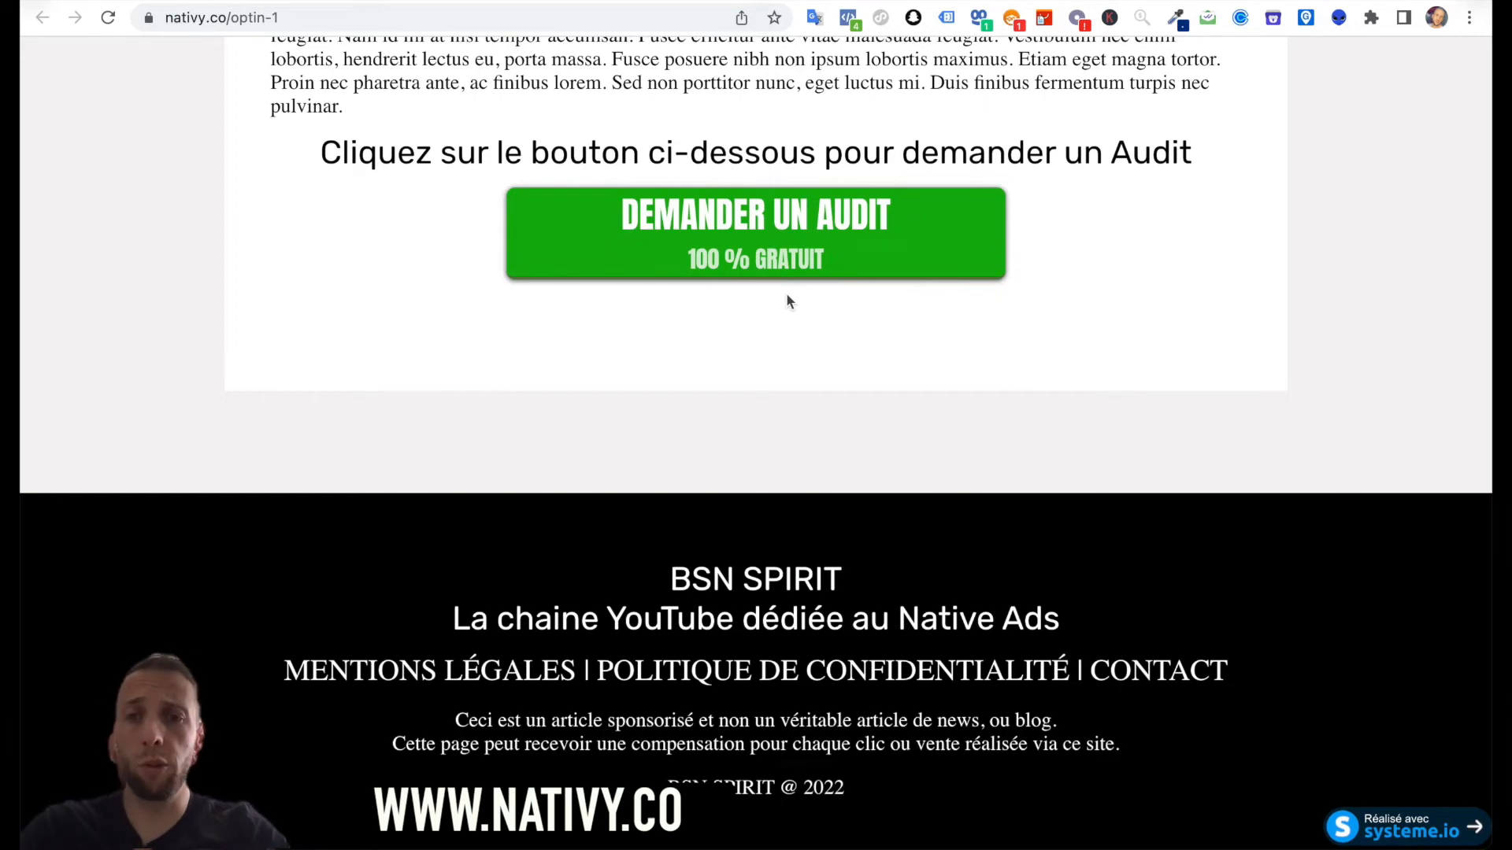
pyautogui.scroll(20, 863, 333)
pyautogui.scroll(-15, 866, 335)
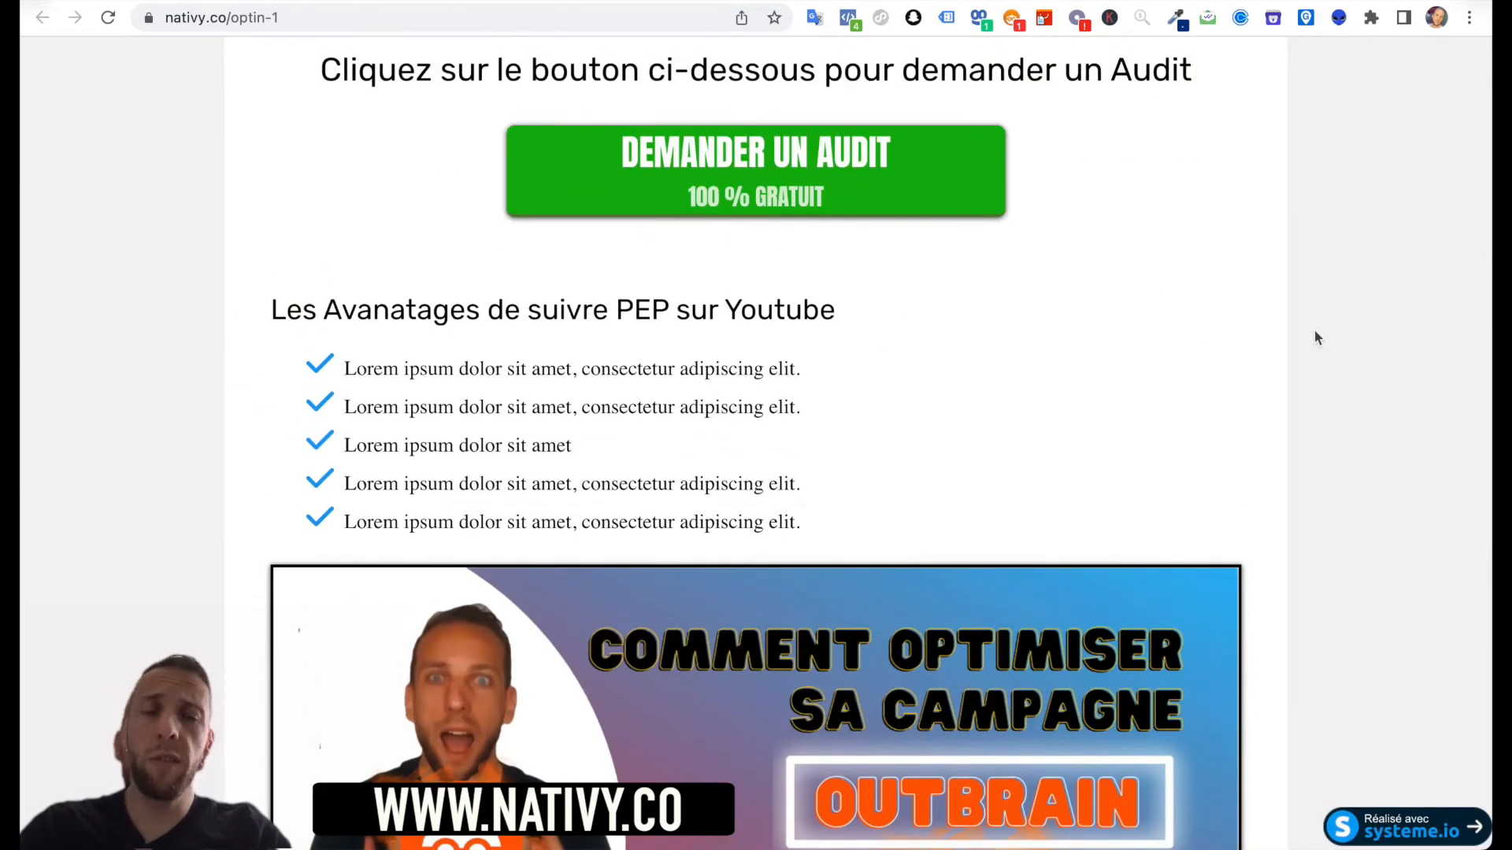
pyautogui.scroll(5, 815, 220)
pyautogui.scroll(-20, 831, 409)
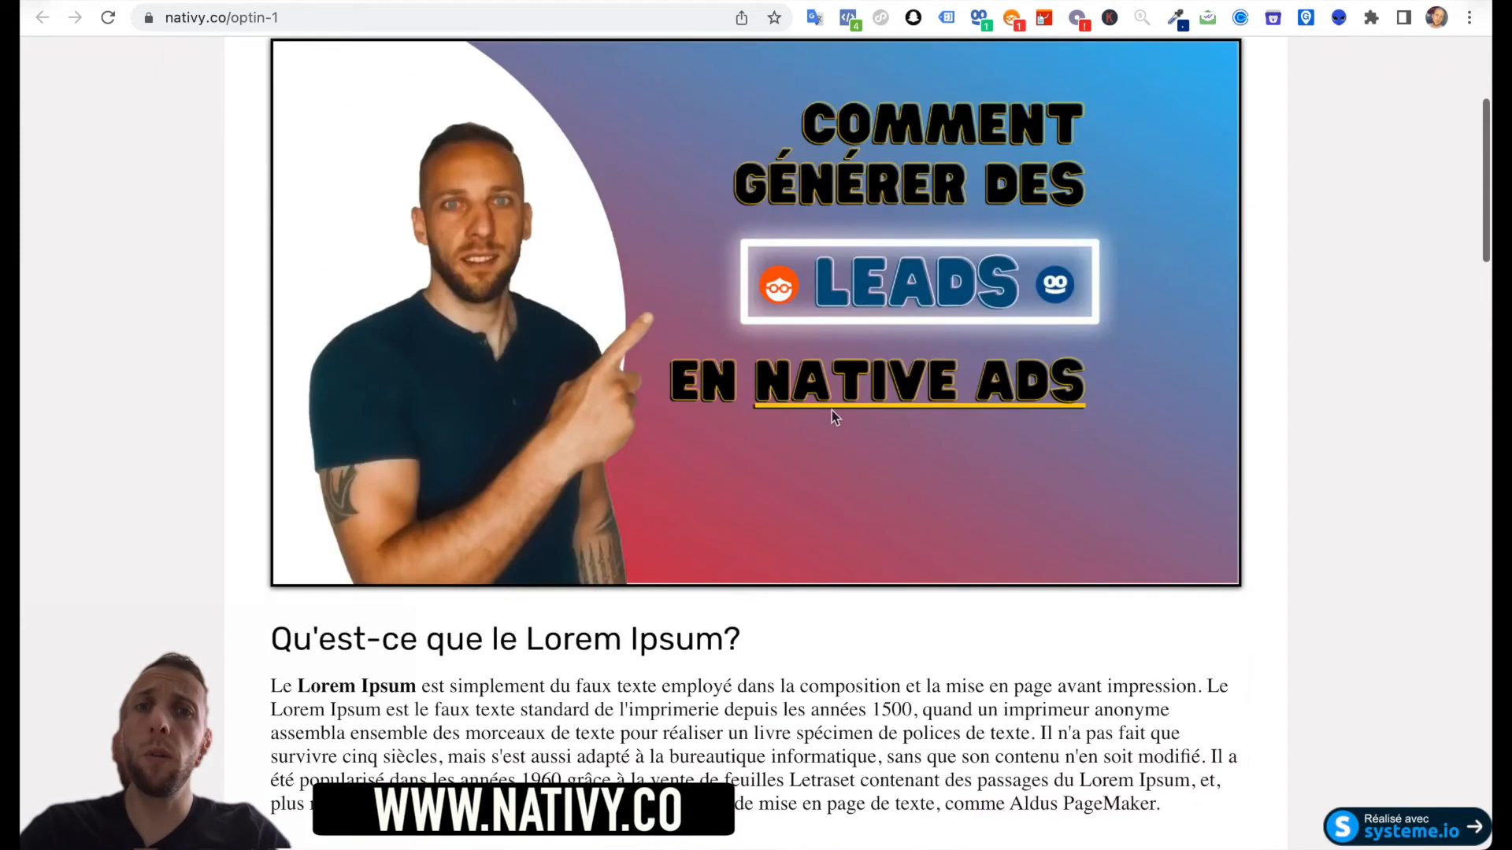
pyautogui.scroll(-10, 831, 409)
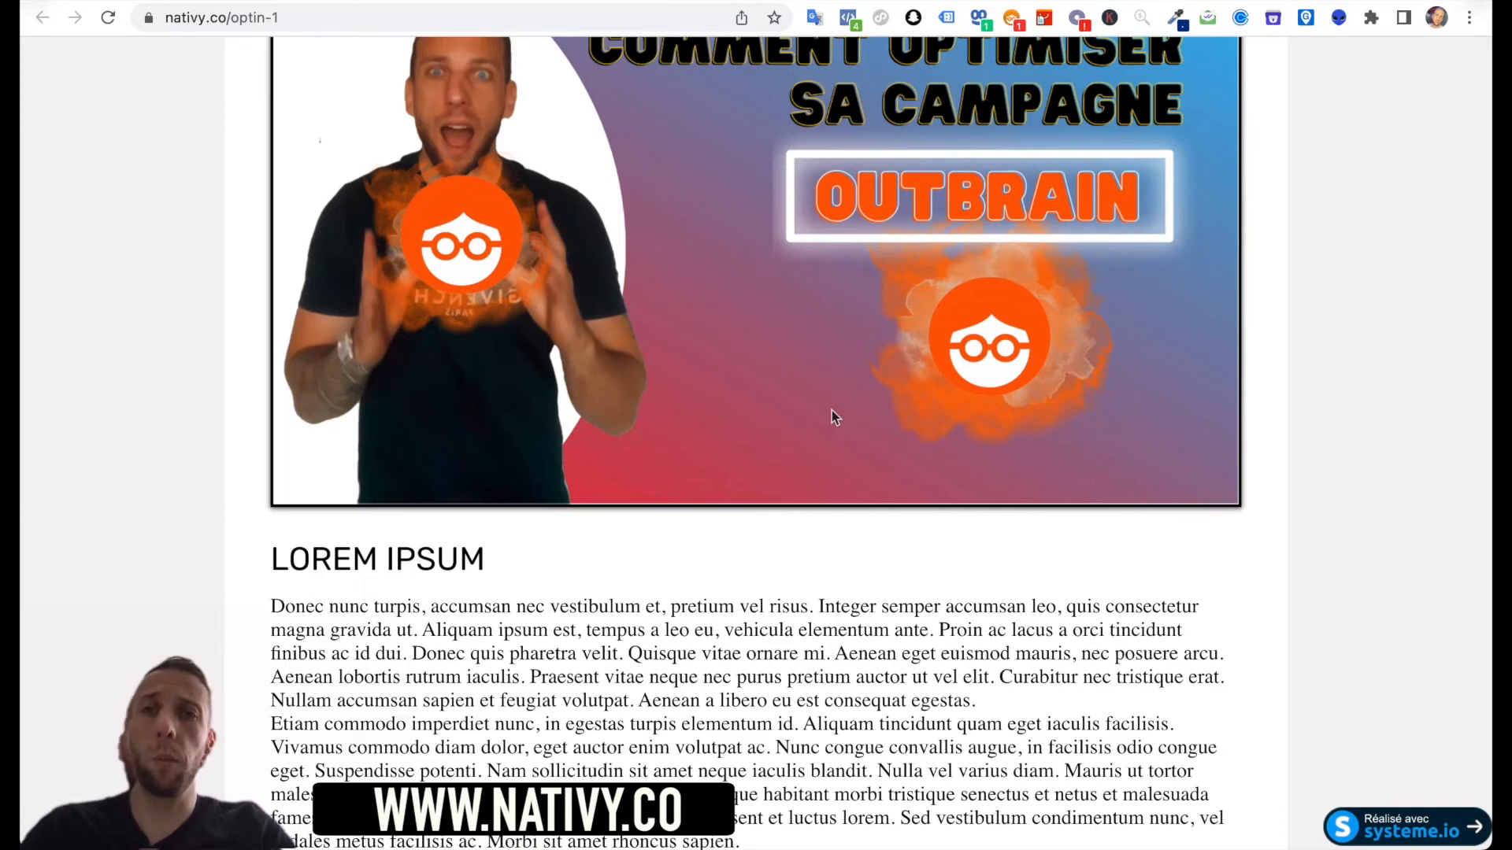
# - Return to the BeMob campaign links of France - Taboola - TEST and copy the Multi-Offer Click URL
pyautogui.hotkey('ctrl', 'shift', 'Tab')
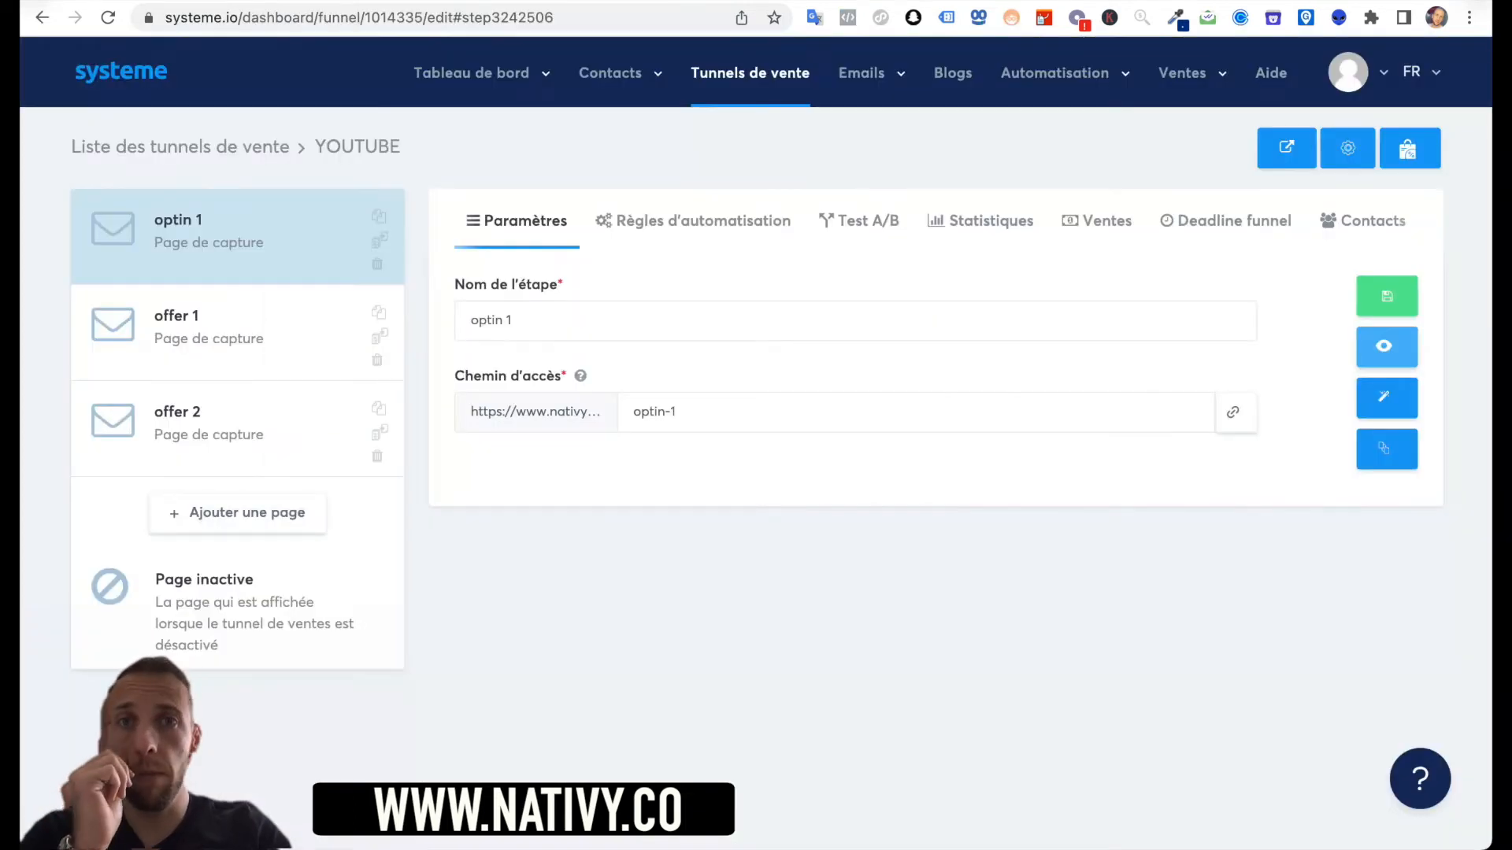
pyautogui.hotkey('ctrl', 'shift', 'Tab')
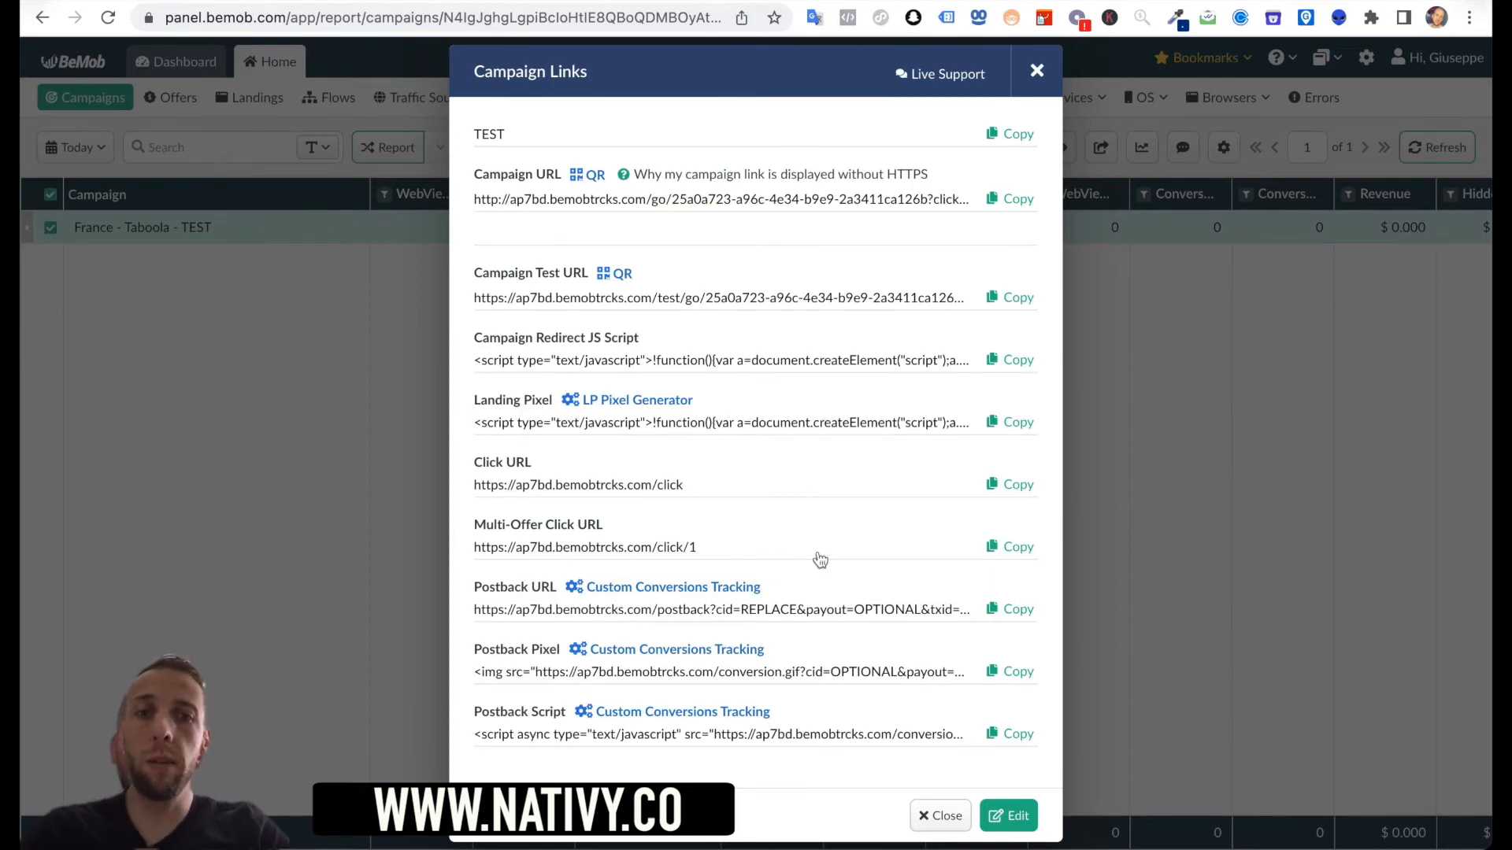
pyautogui.click(1028, 547)
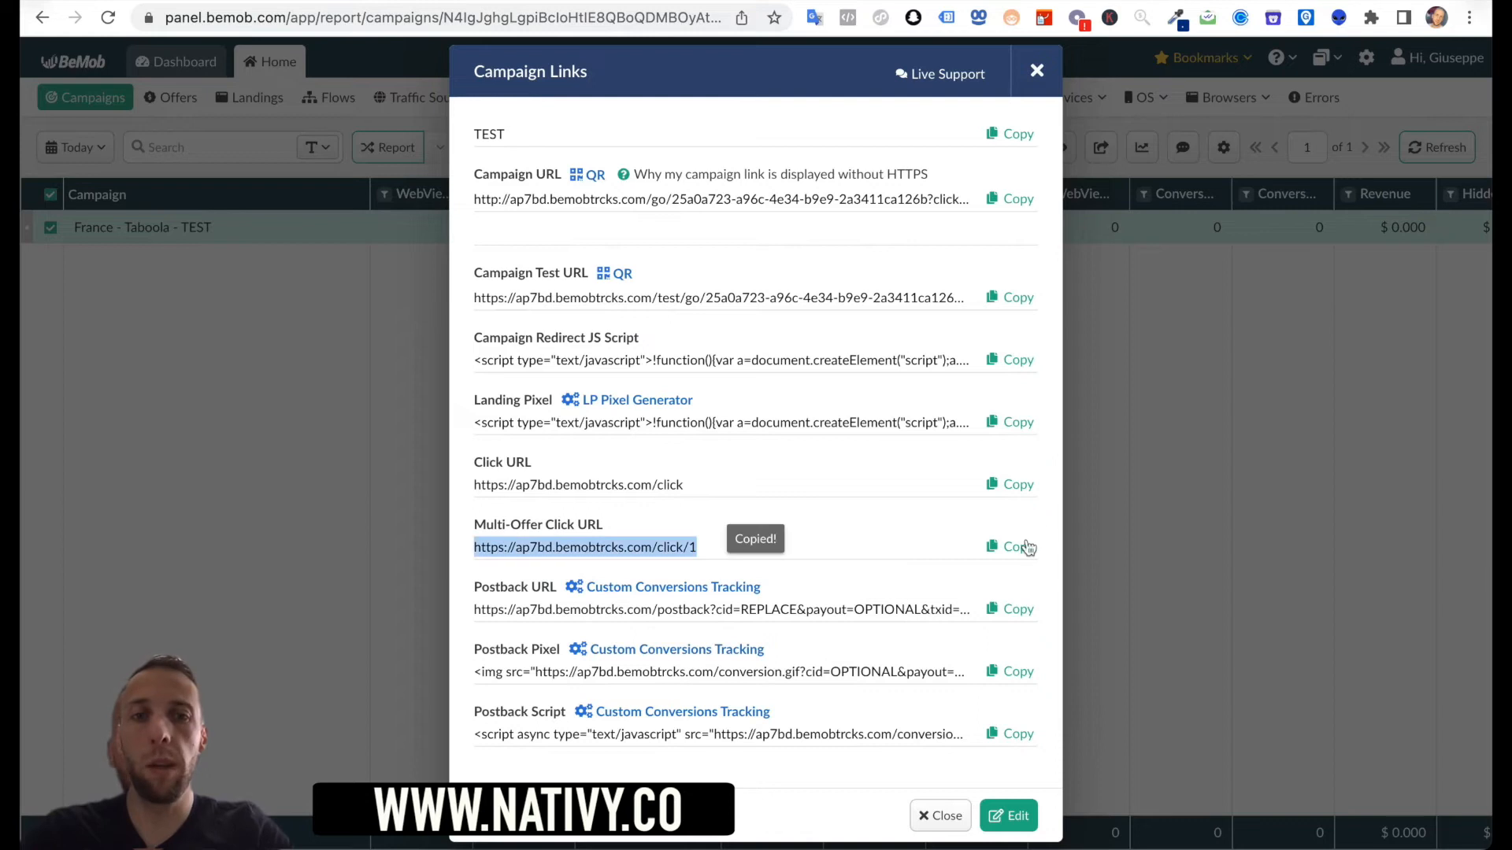
pyautogui.hotkey('ctrl', 'Tab')
pyautogui.click(1374, 405)
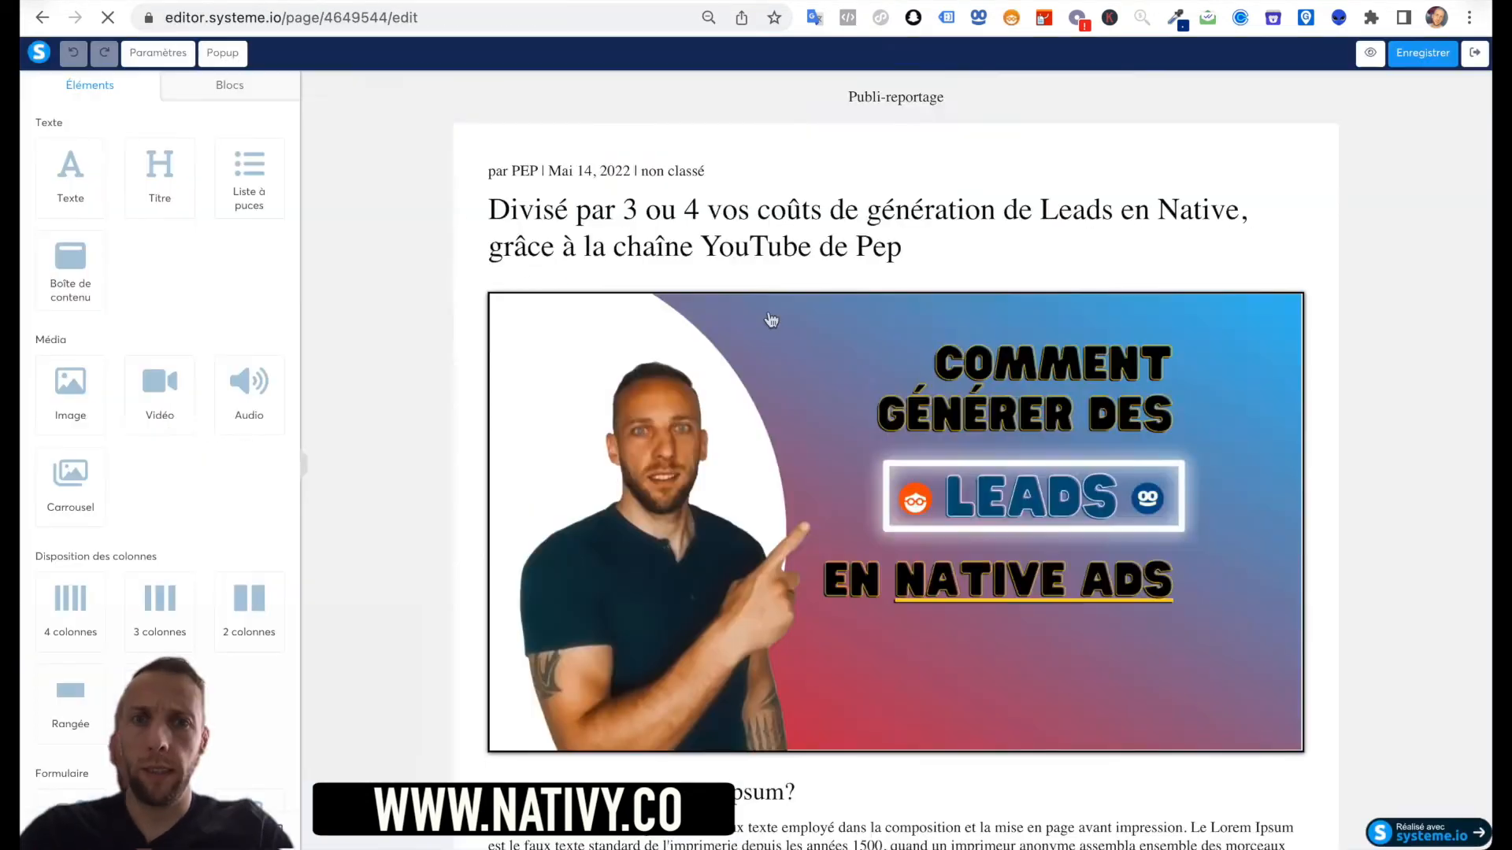
pyautogui.scroll(-10, 819, 369)
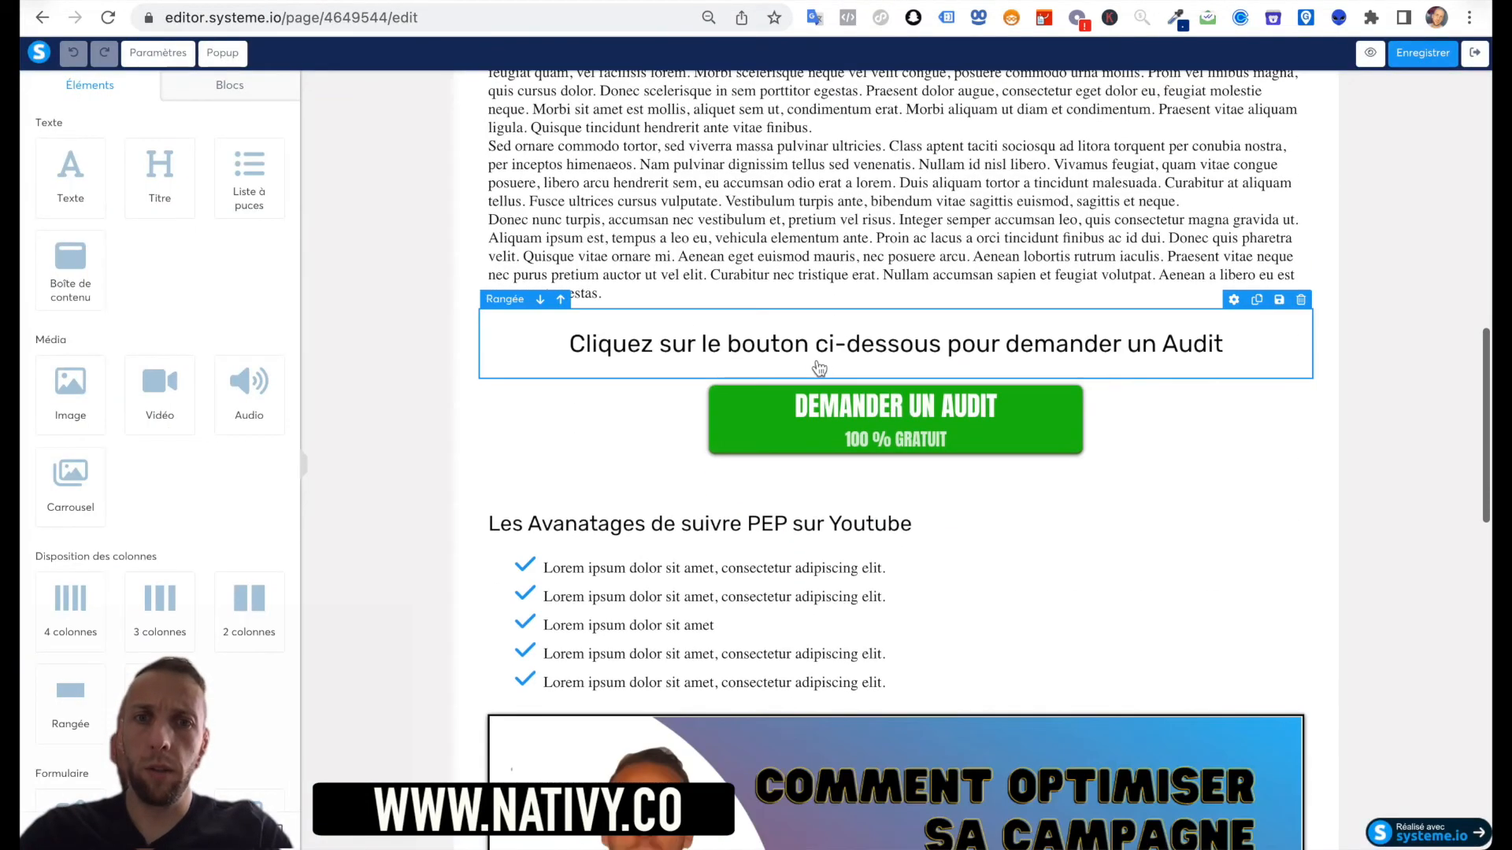
pyautogui.click(799, 418)
pyautogui.tripleClick(247, 218)
pyautogui.hotkey('ctrl', 'v')
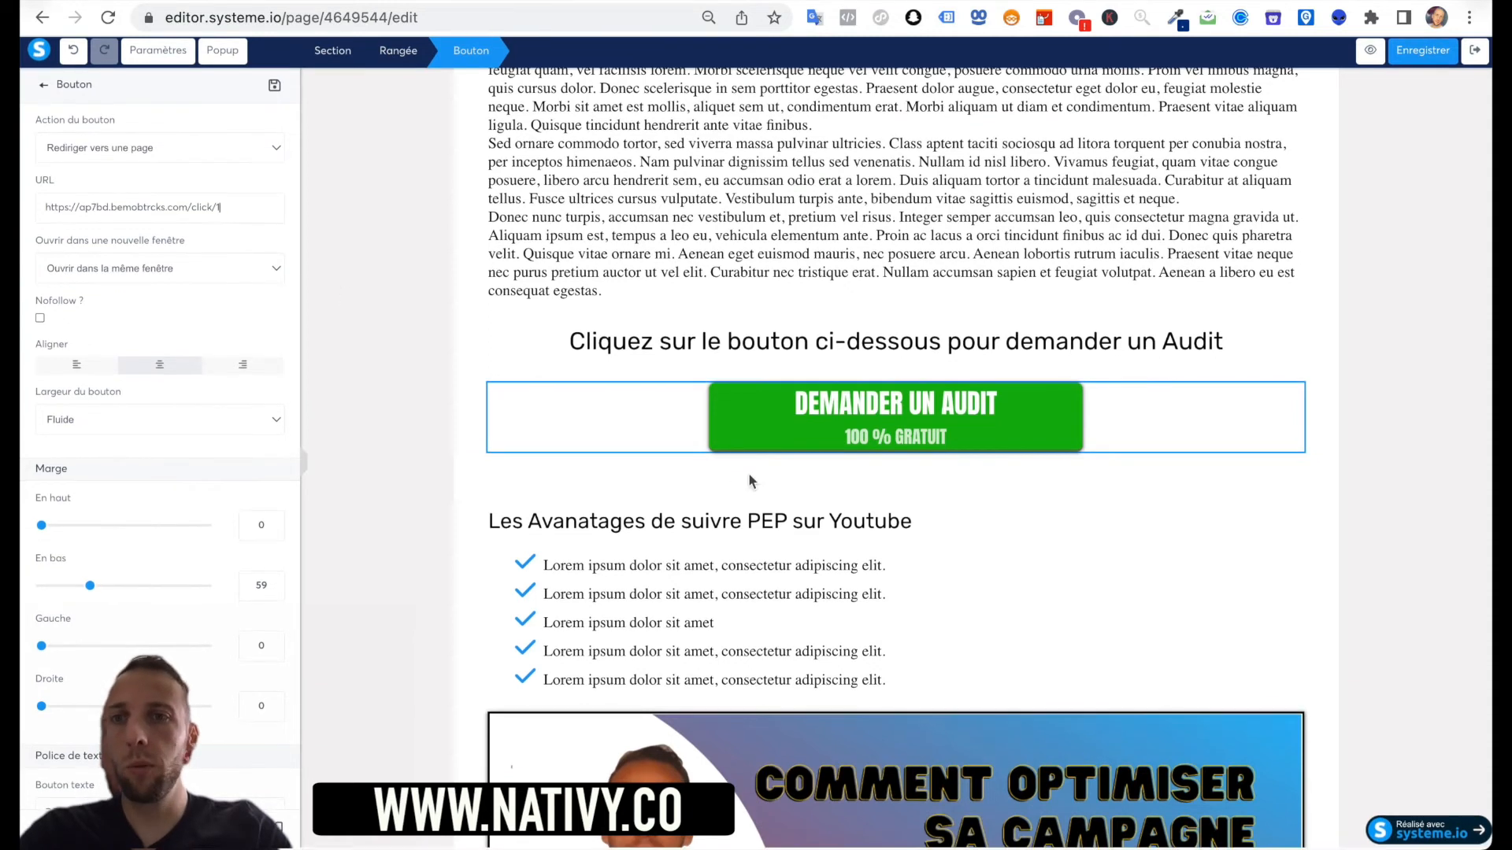
# - Change the number ending the button's click URL to 2 and then to 3 to illustrate multiple offers
pyautogui.press('BackSpace')
pyautogui.write('2')
pyautogui.press('BackSpace')
pyautogui.write('3')
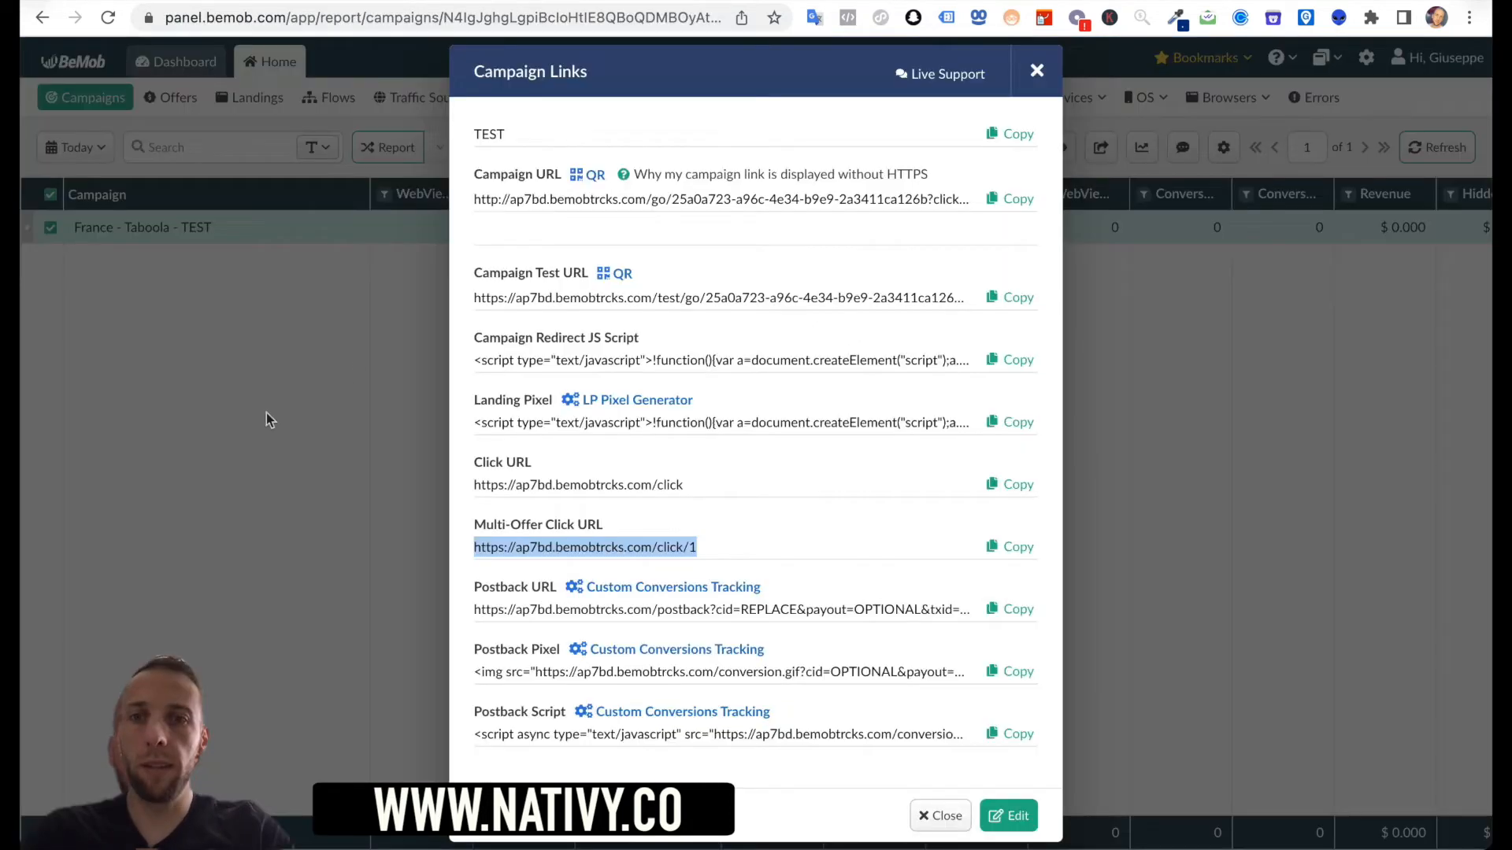
# - Close the campaign links in BeMob and check the visits and clicks in the offers and campaigns reports
pyautogui.click(266, 413)
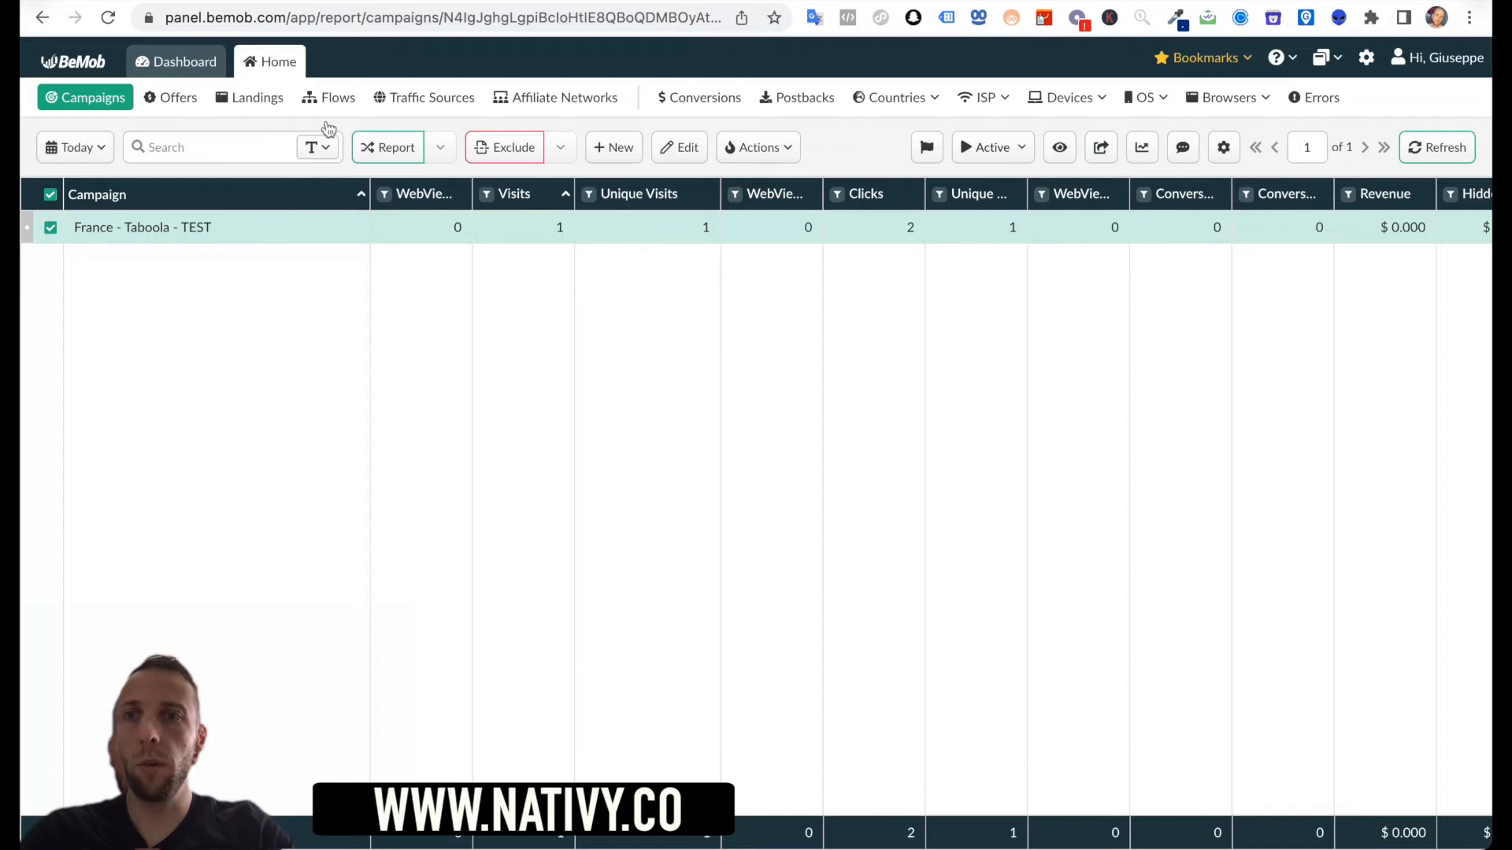
pyautogui.click(170, 96)
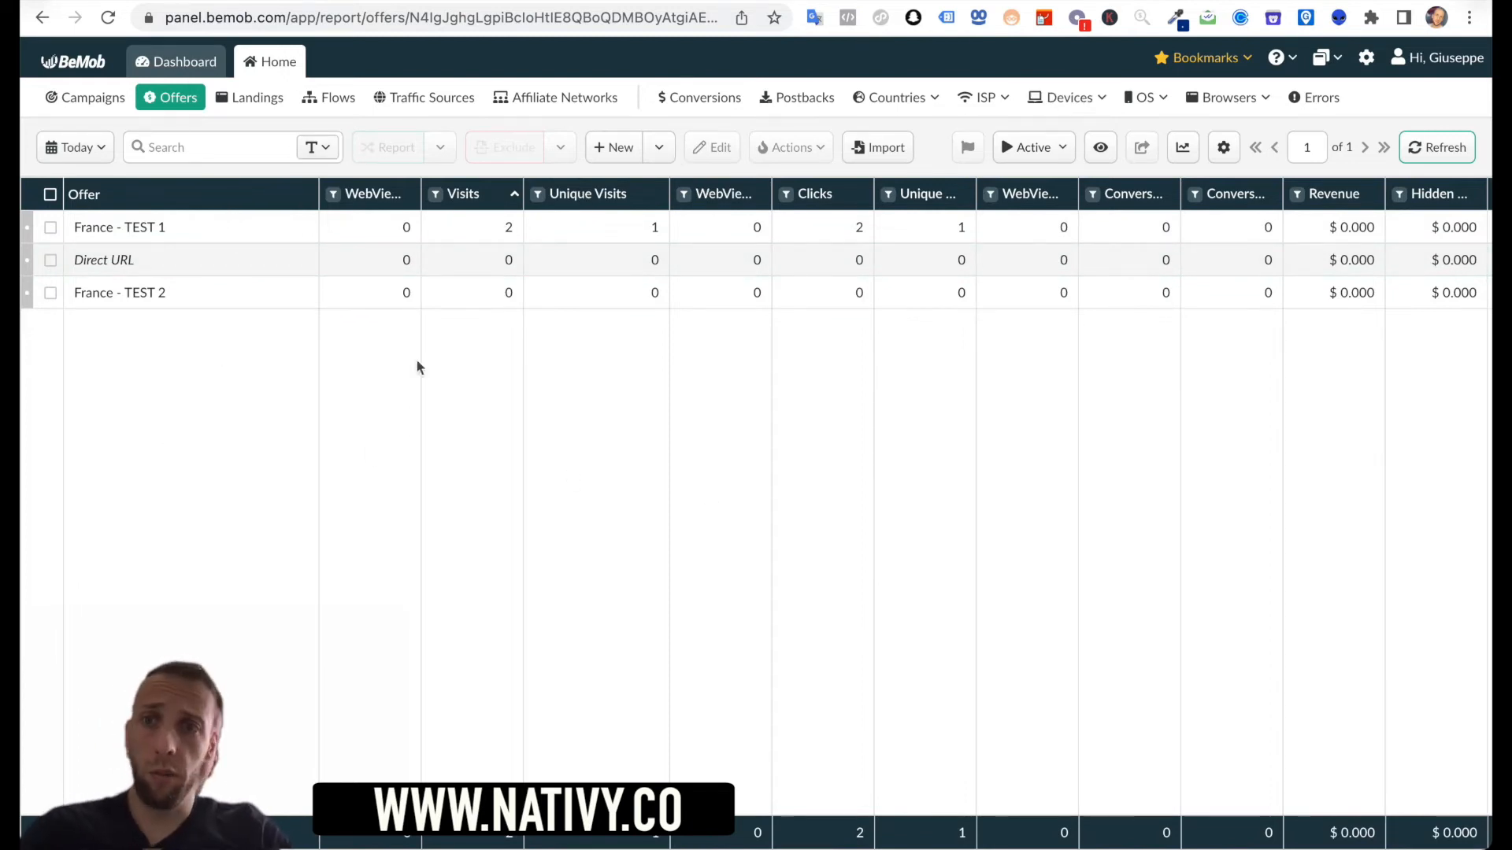
pyautogui.click(110, 101)
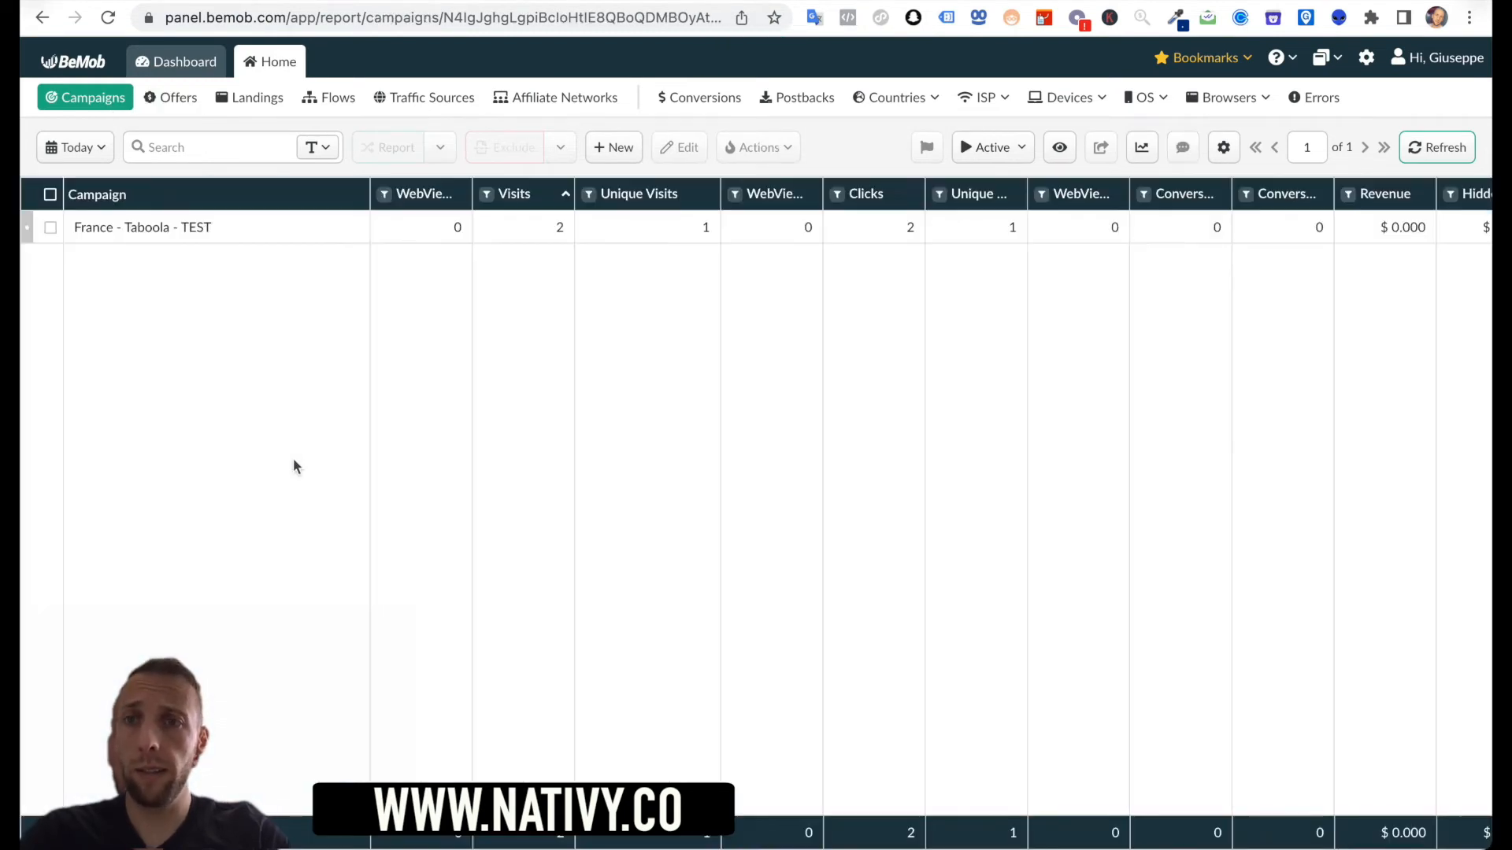
# - Display the campaign links of France - Taboola - TEST and copy its Campaign URL
pyautogui.click(50, 229)
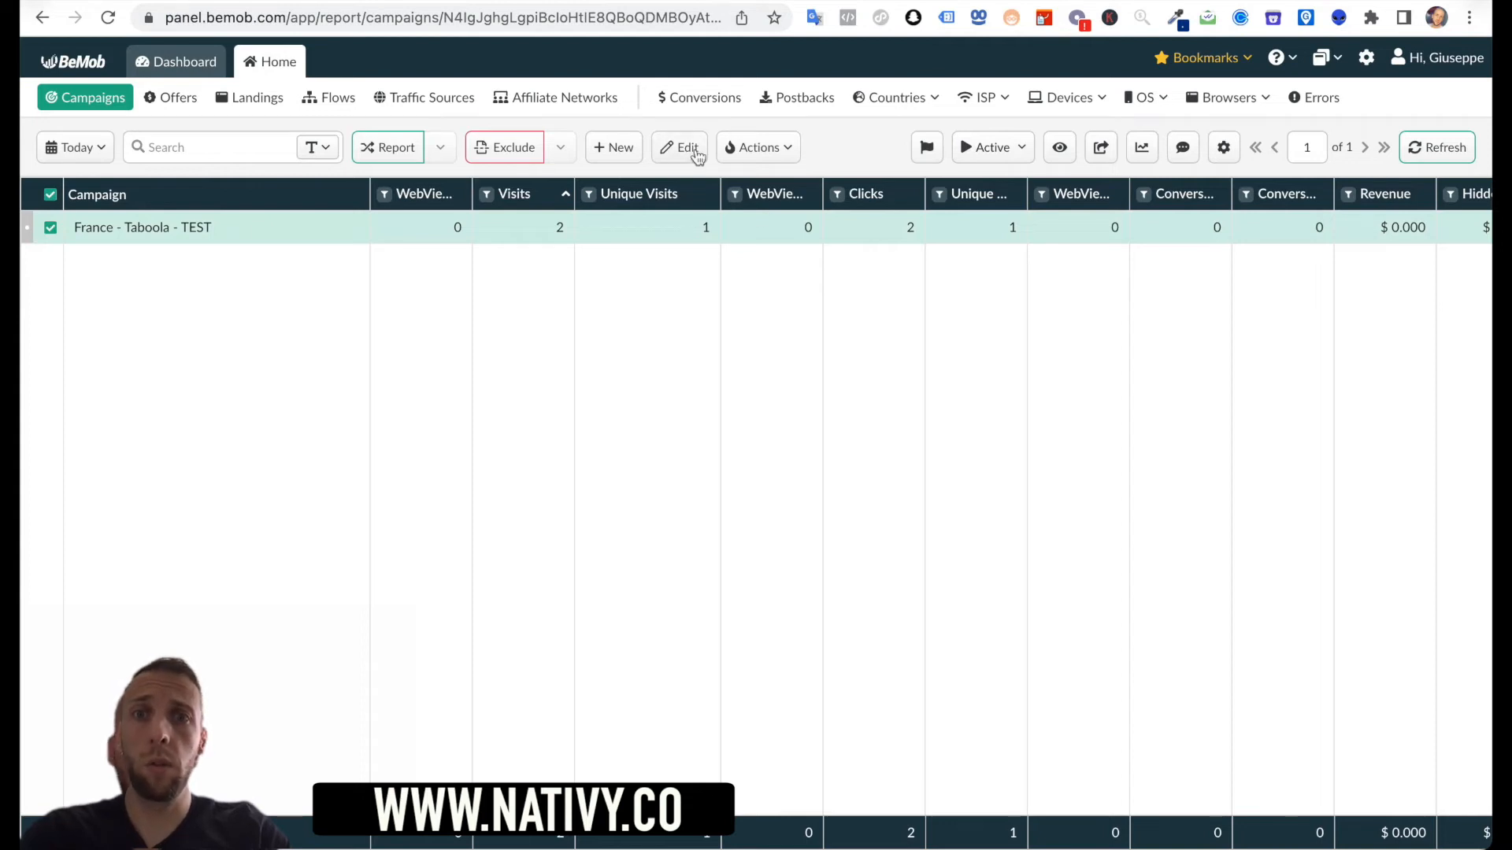
pyautogui.click(758, 147)
pyautogui.click(746, 388)
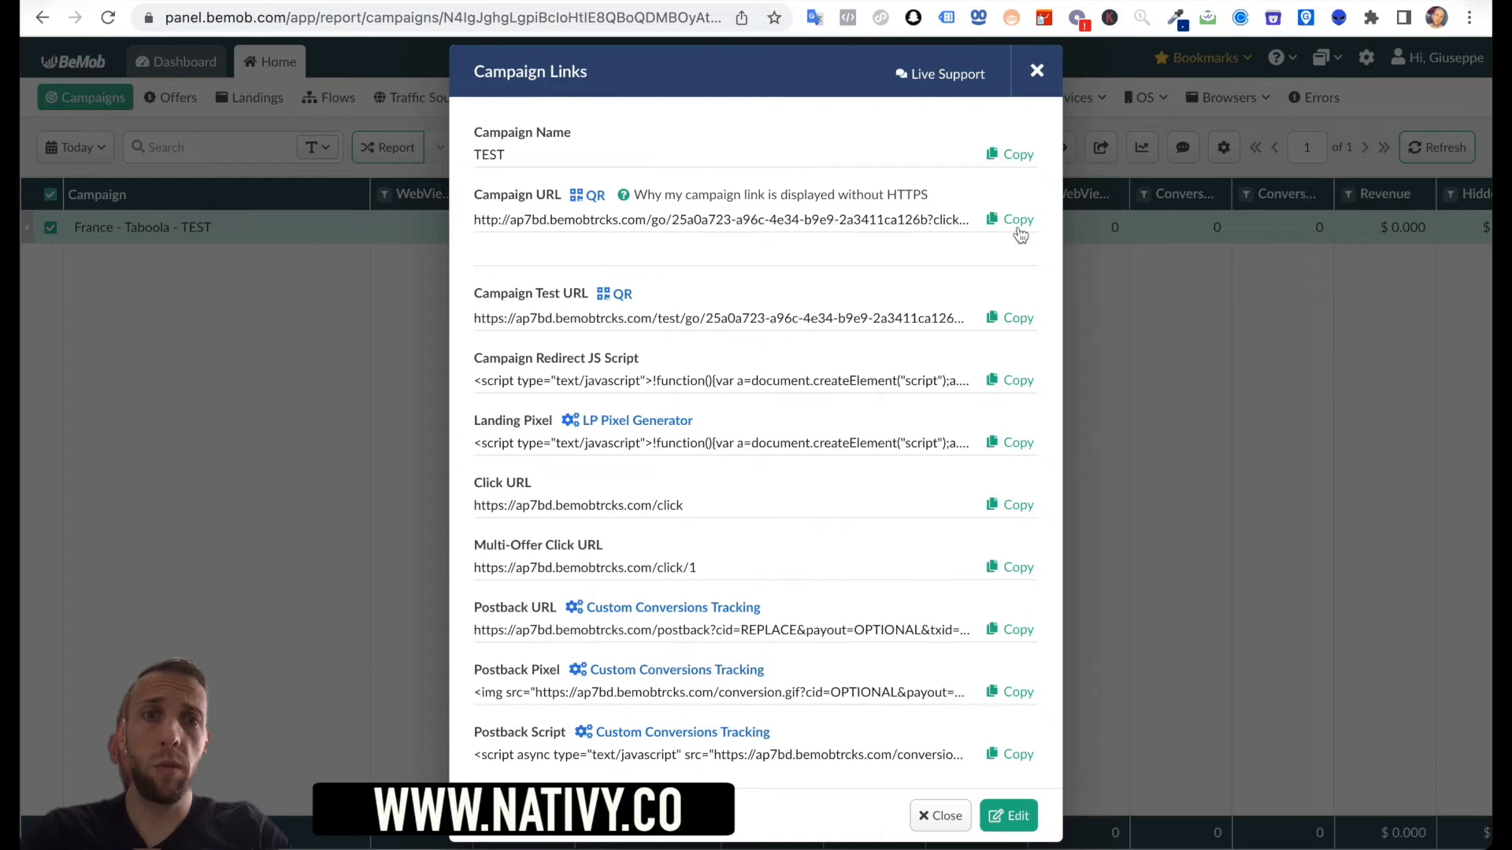
pyautogui.click(1018, 224)
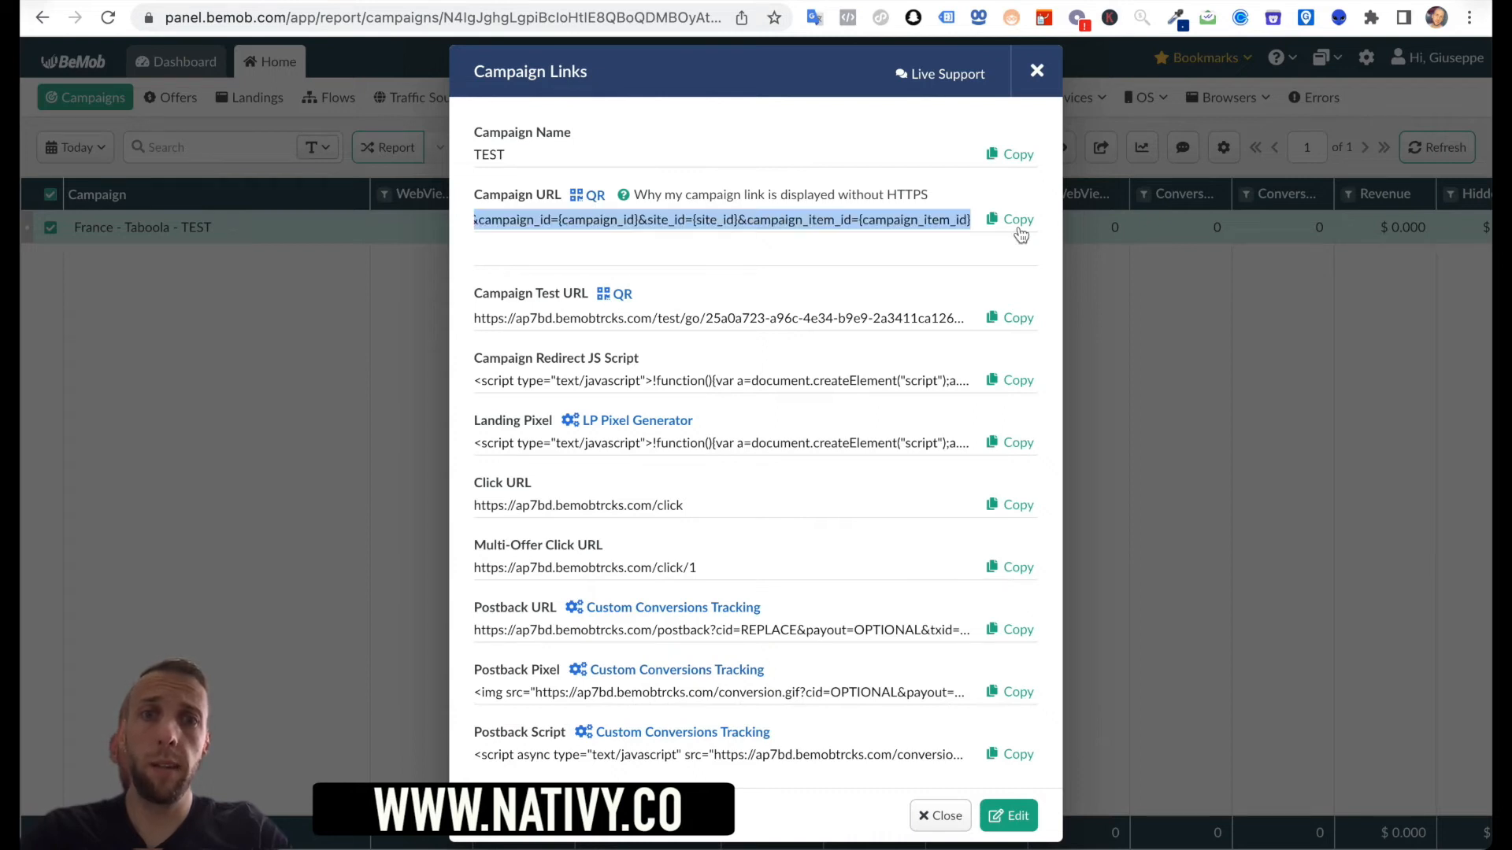
# - Open the campaign URL in a private browsing window and follow the landing's DEMANDER UN AUDIT button to an offer
pyautogui.click(1179, 369)
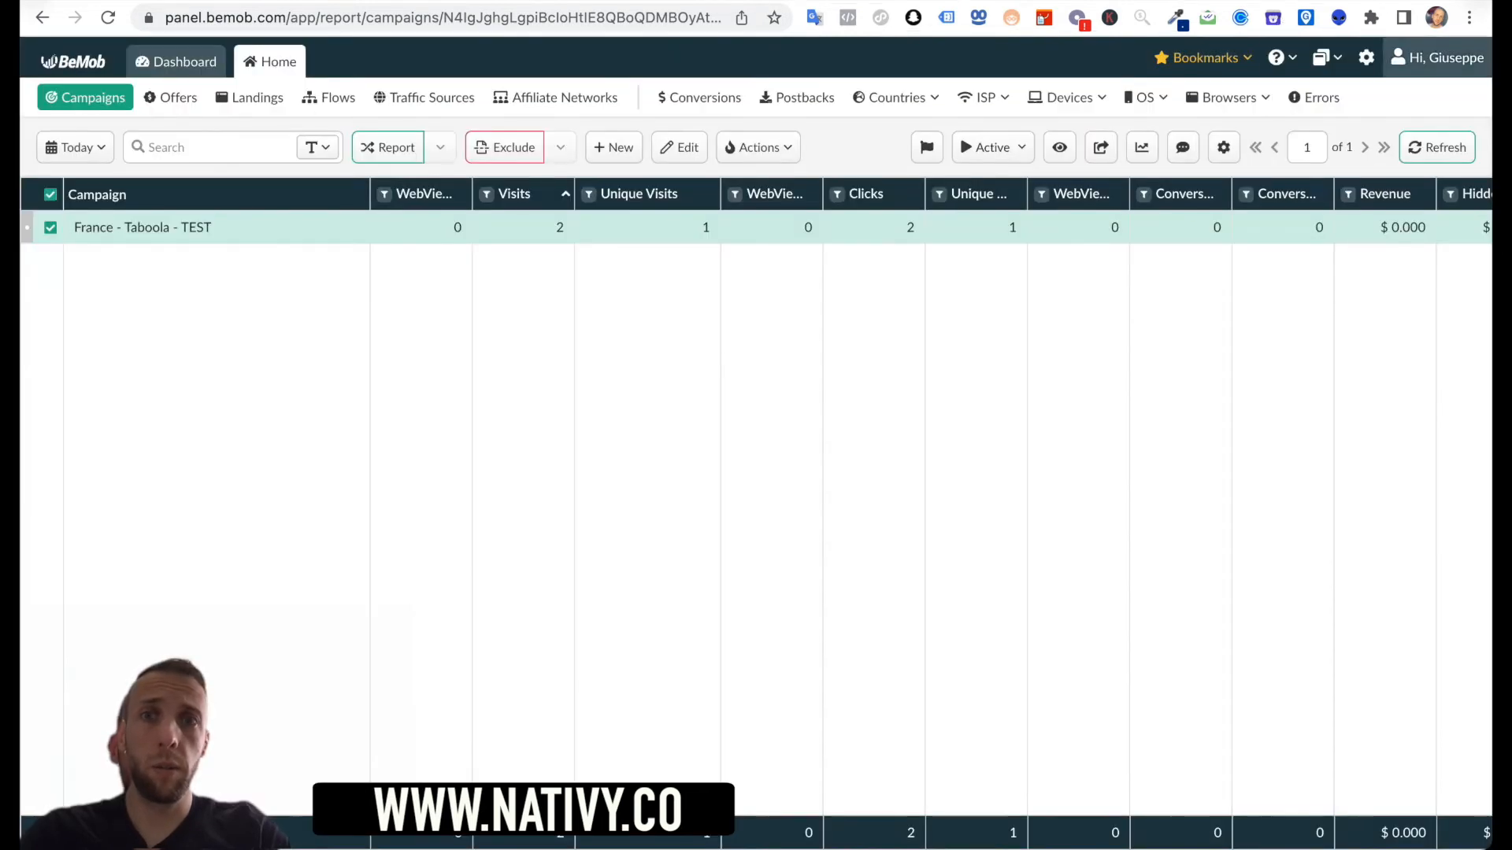
pyautogui.click(356, 1)
pyautogui.click(356, 19)
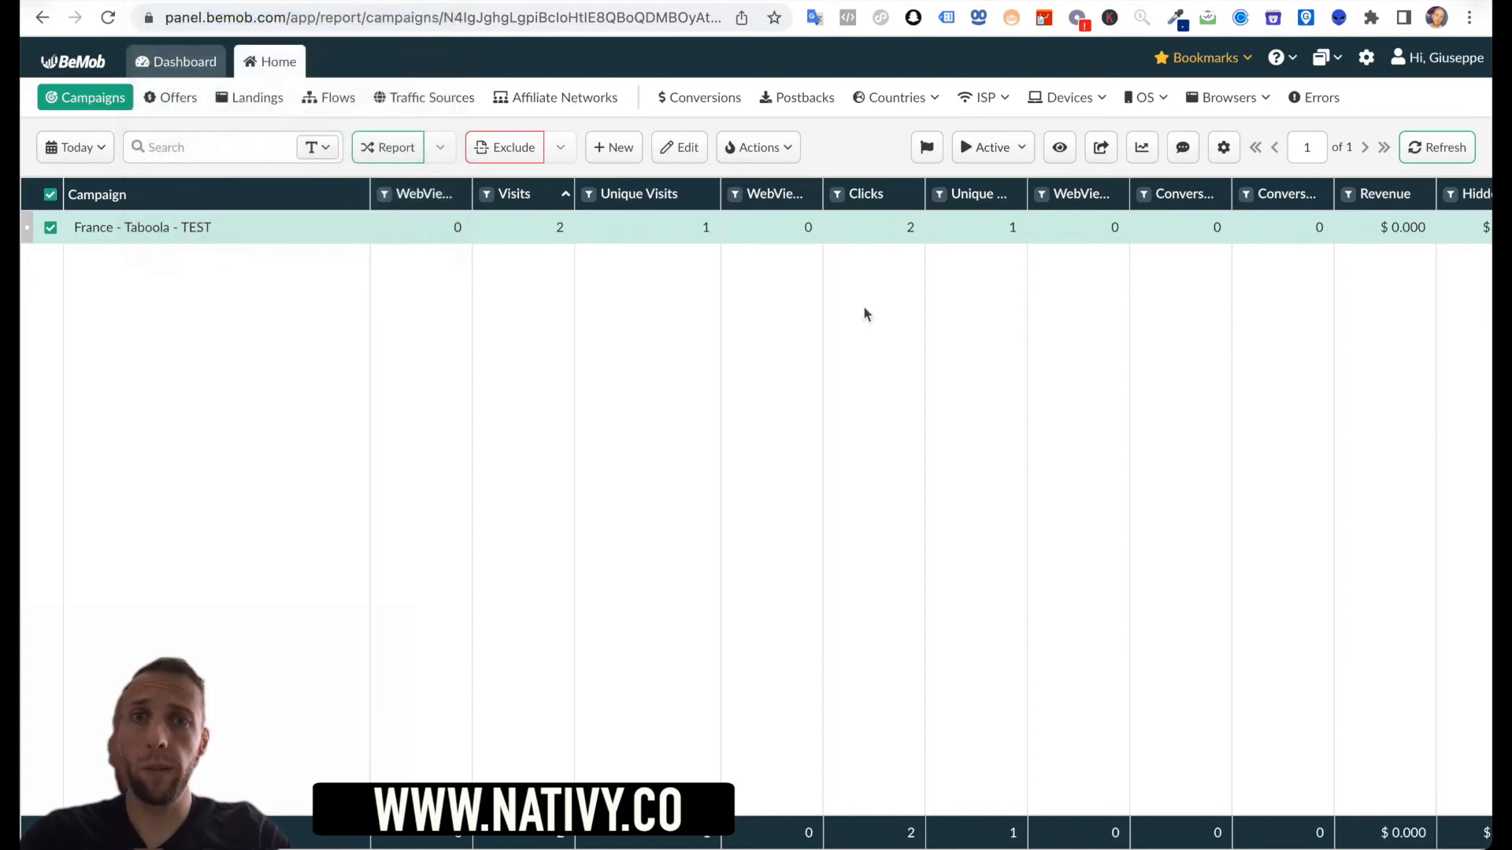
pyautogui.press('super+v')
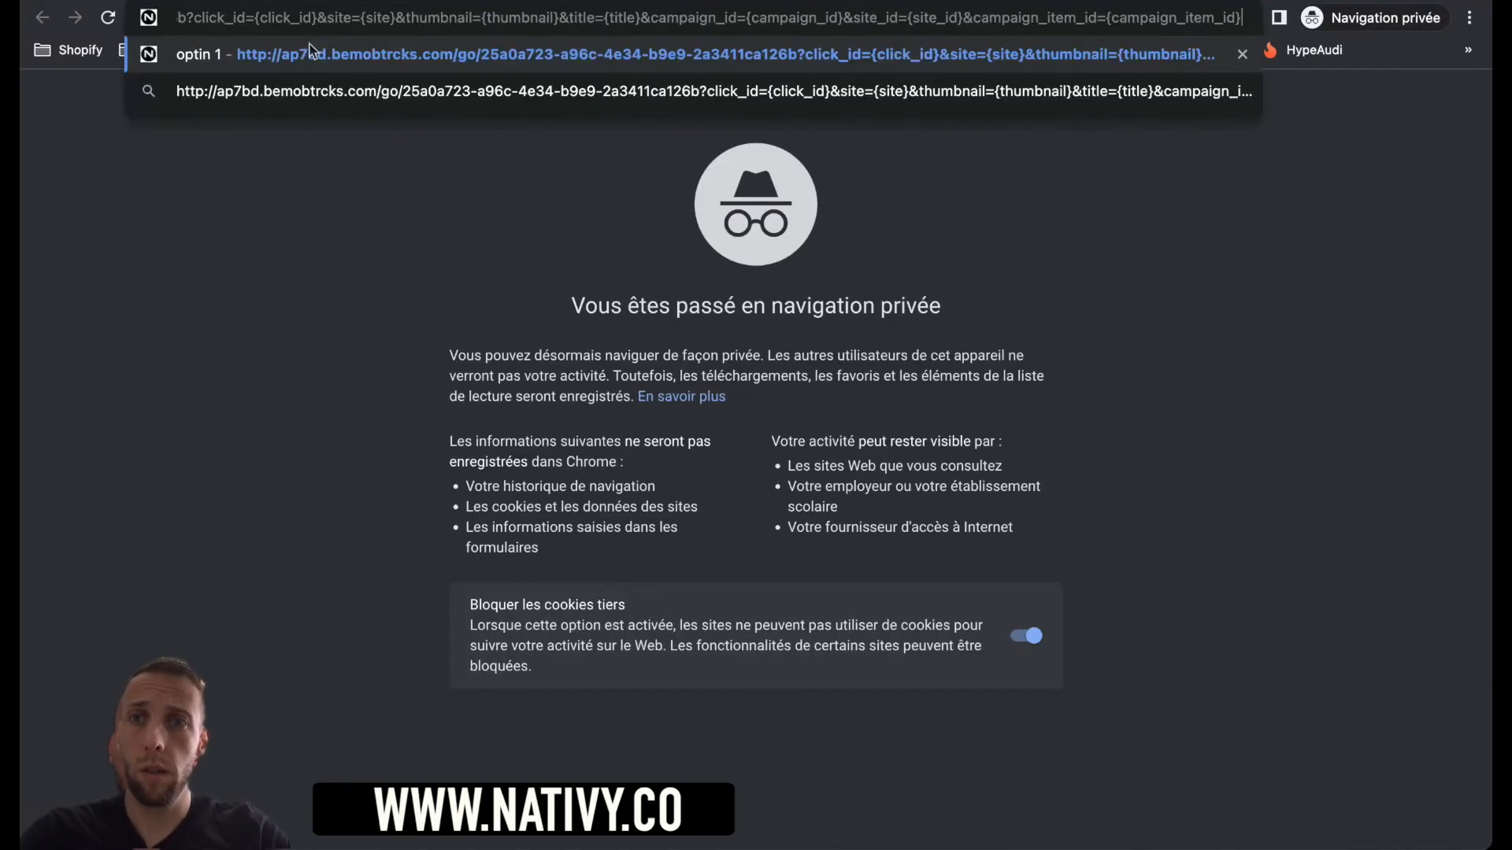
pyautogui.press('Return')
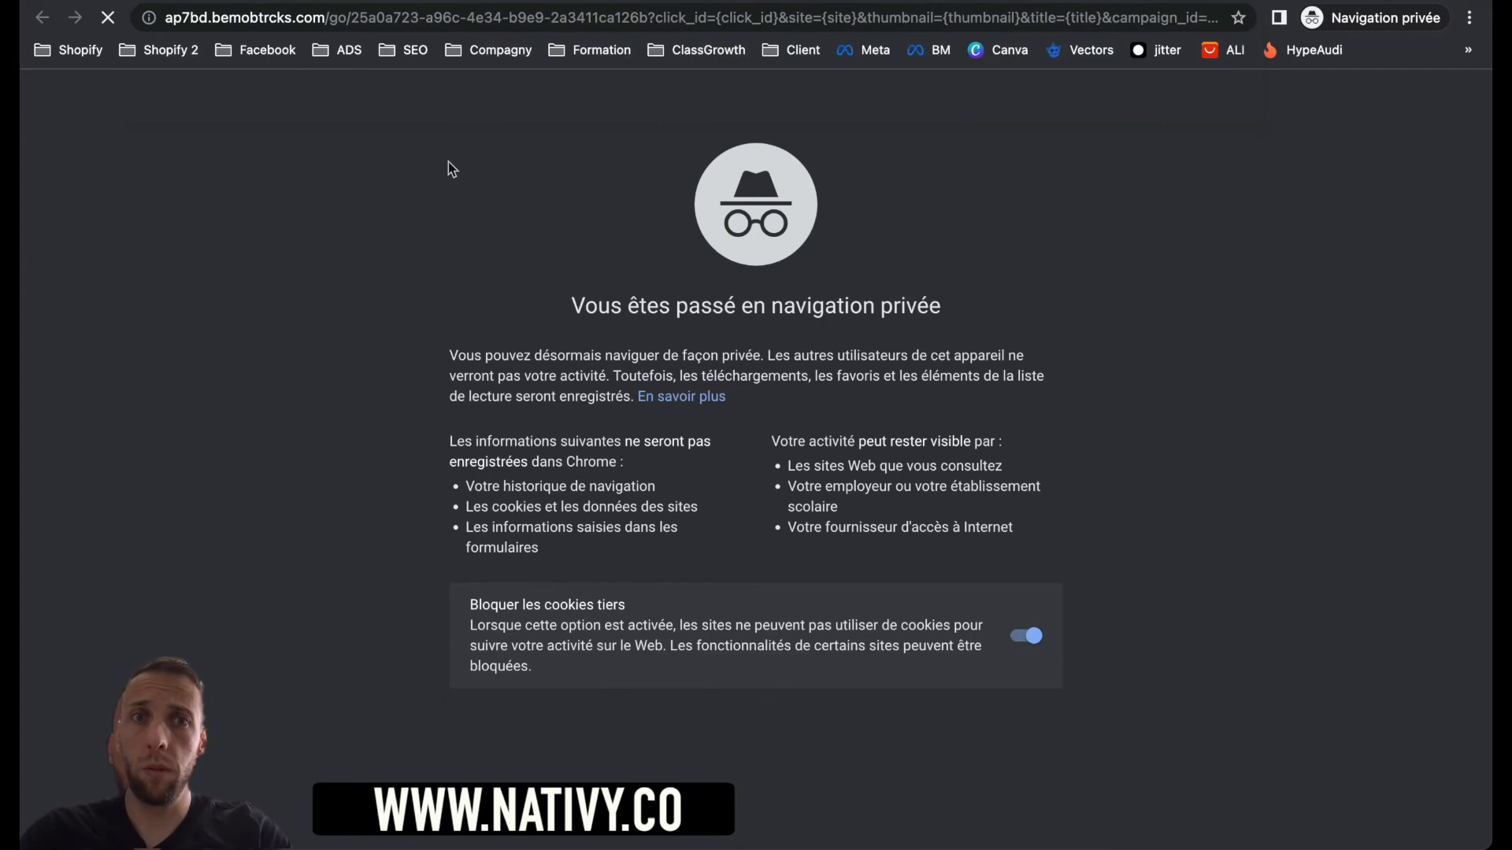
pyautogui.scroll(-20, 611, 372)
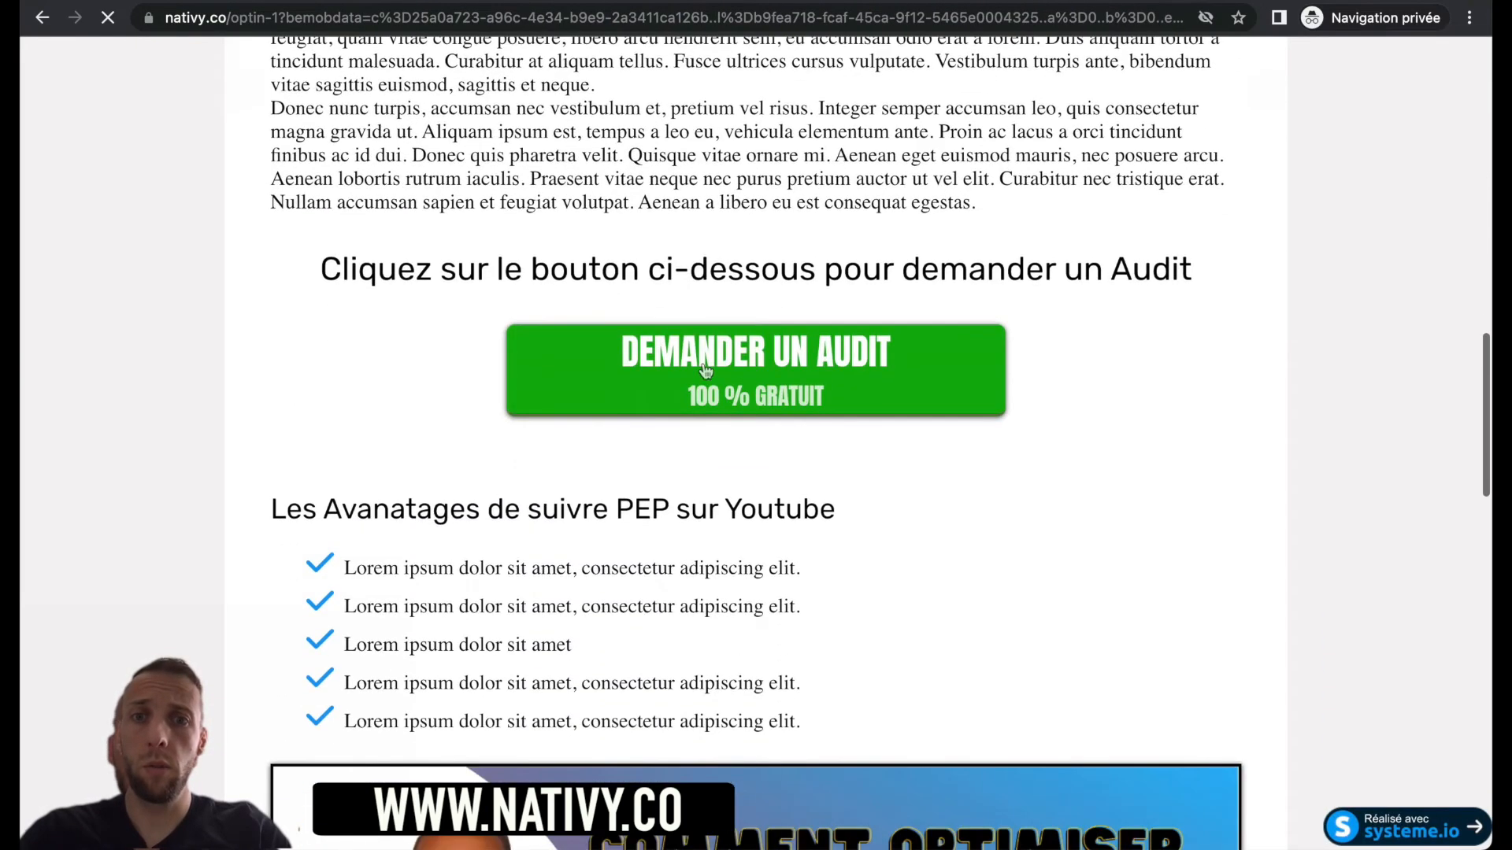
pyautogui.click(705, 370)
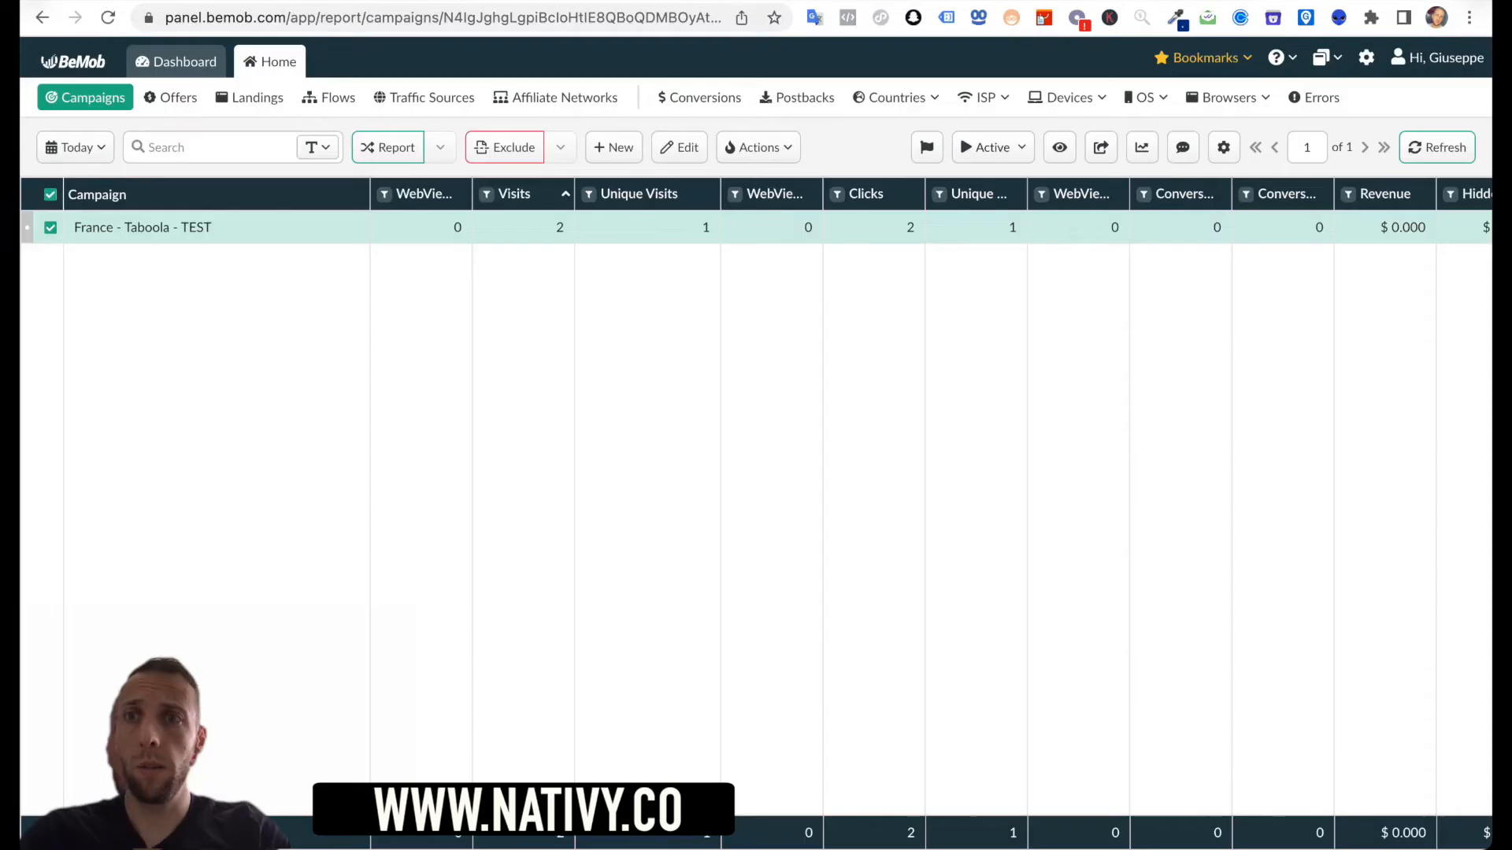
# - Repeat the visit in a fresh private window, continuing from the landing to an offer page, and close the window
pyautogui.click(157, 1)
pyautogui.click(281, 19)
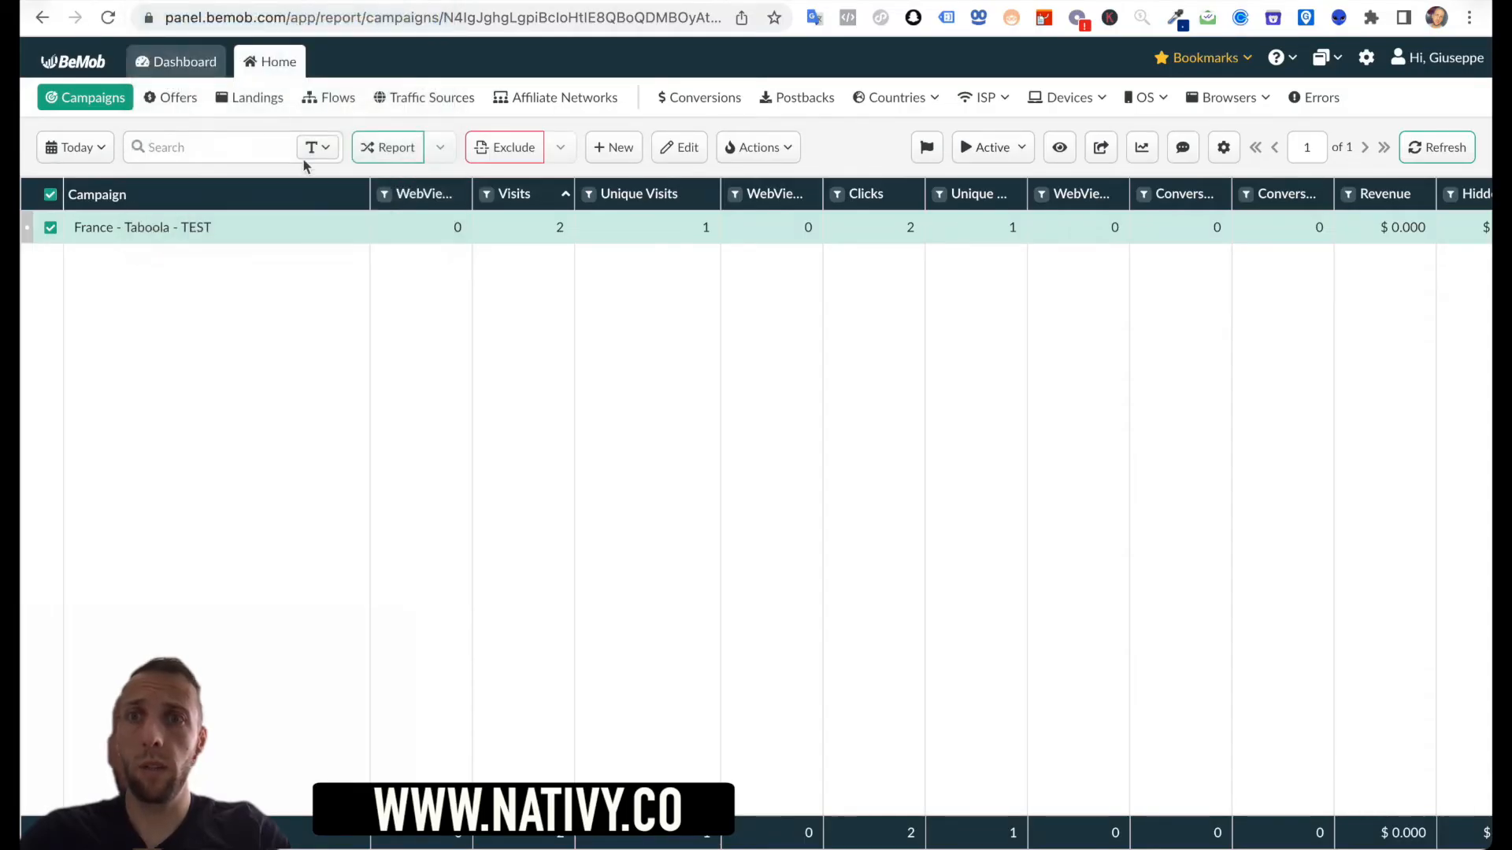
pyautogui.press('super+v')
pyautogui.press('Return')
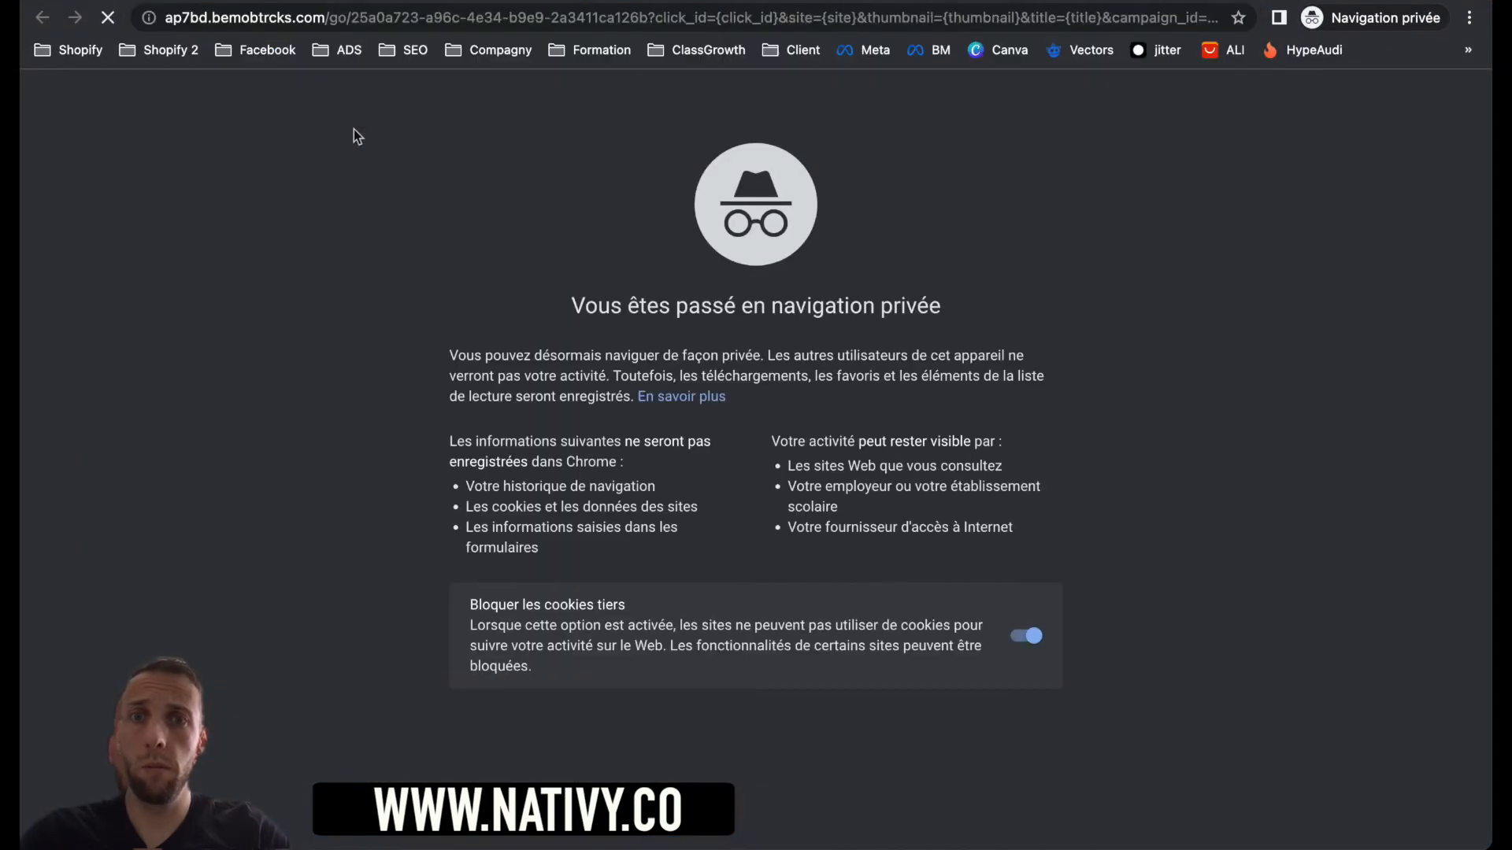
pyautogui.scroll(-5, 625, 447)
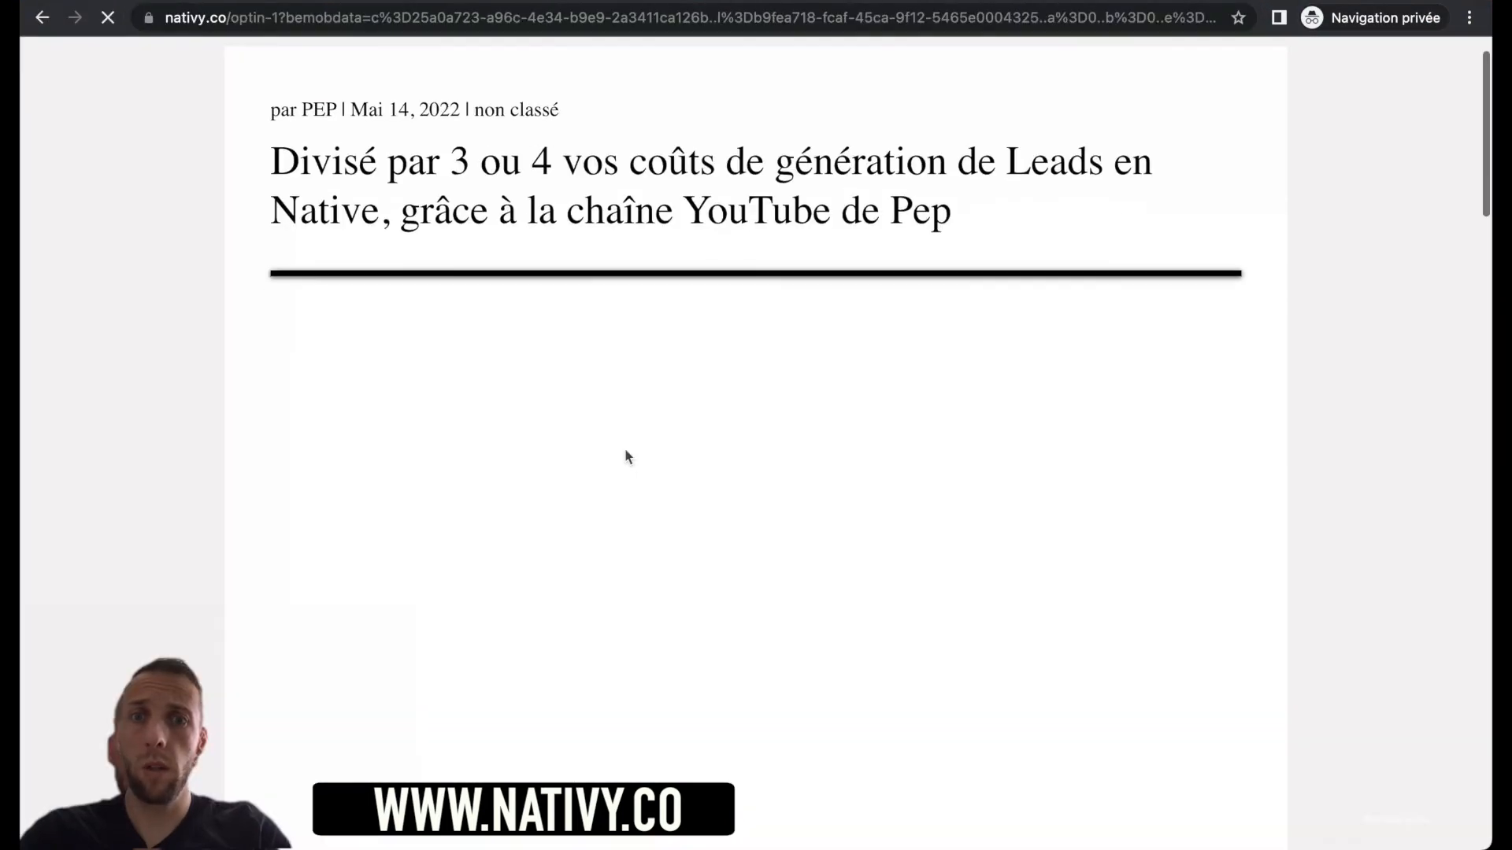
pyautogui.scroll(-10, 627, 455)
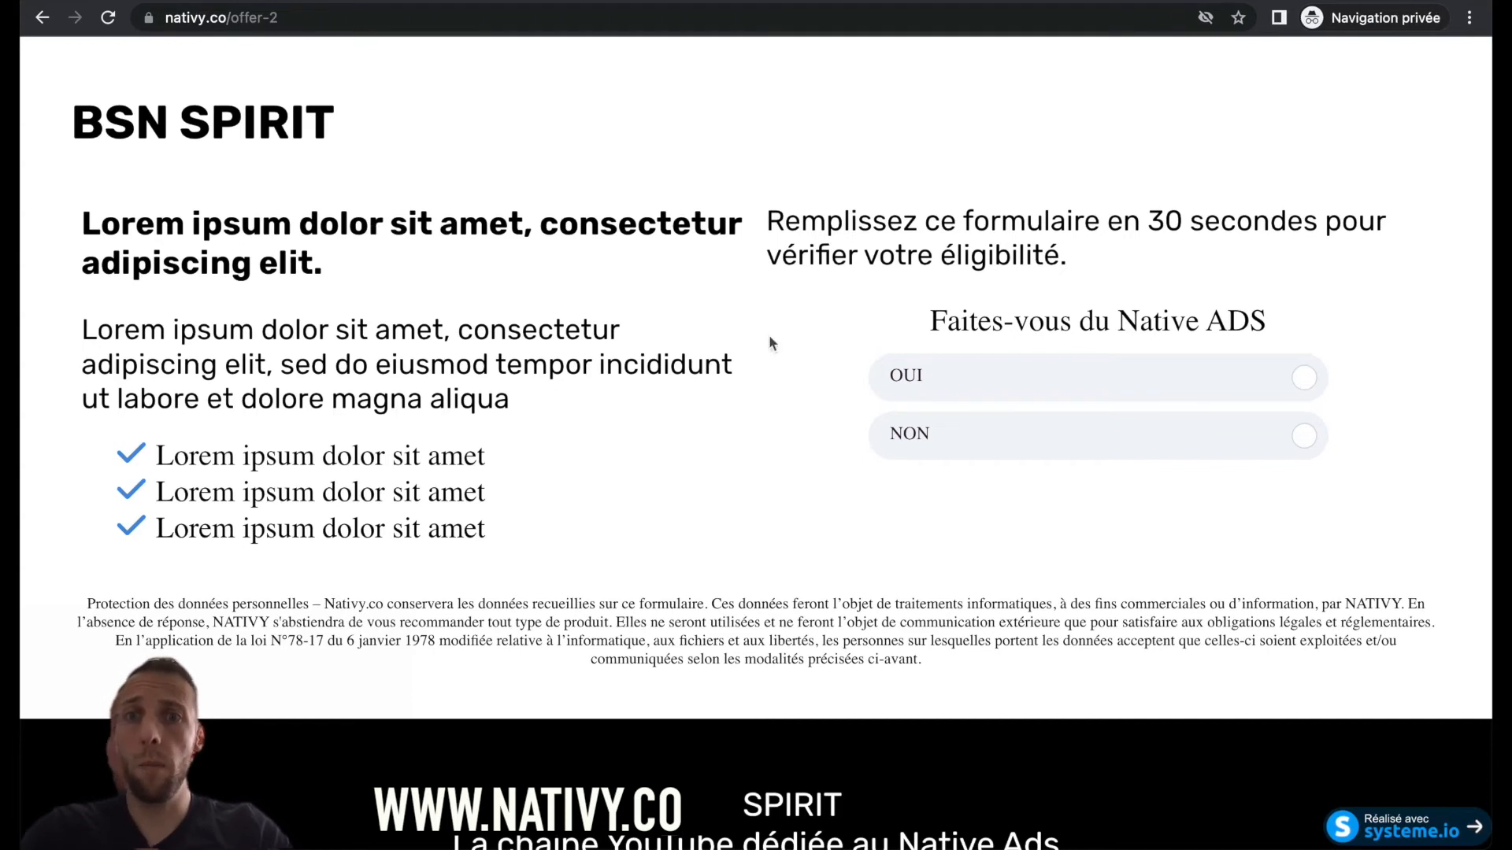
pyautogui.click(35, 1)
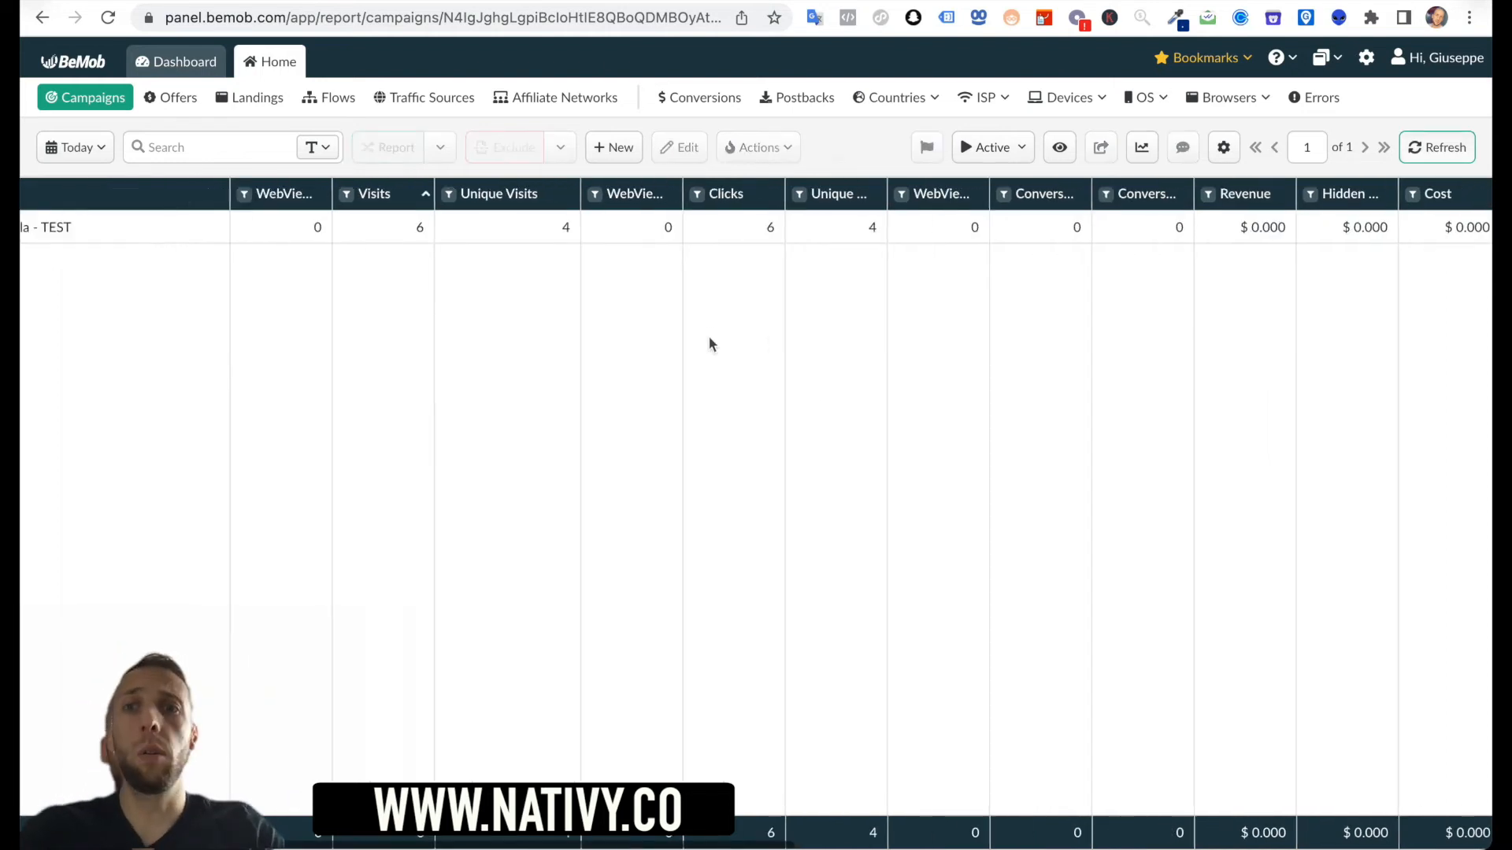
# - Examine the visits, clicks, CTR and conversion columns in the BeMob campaigns and offers reports
pyautogui.hscroll(-2, 710, 343)
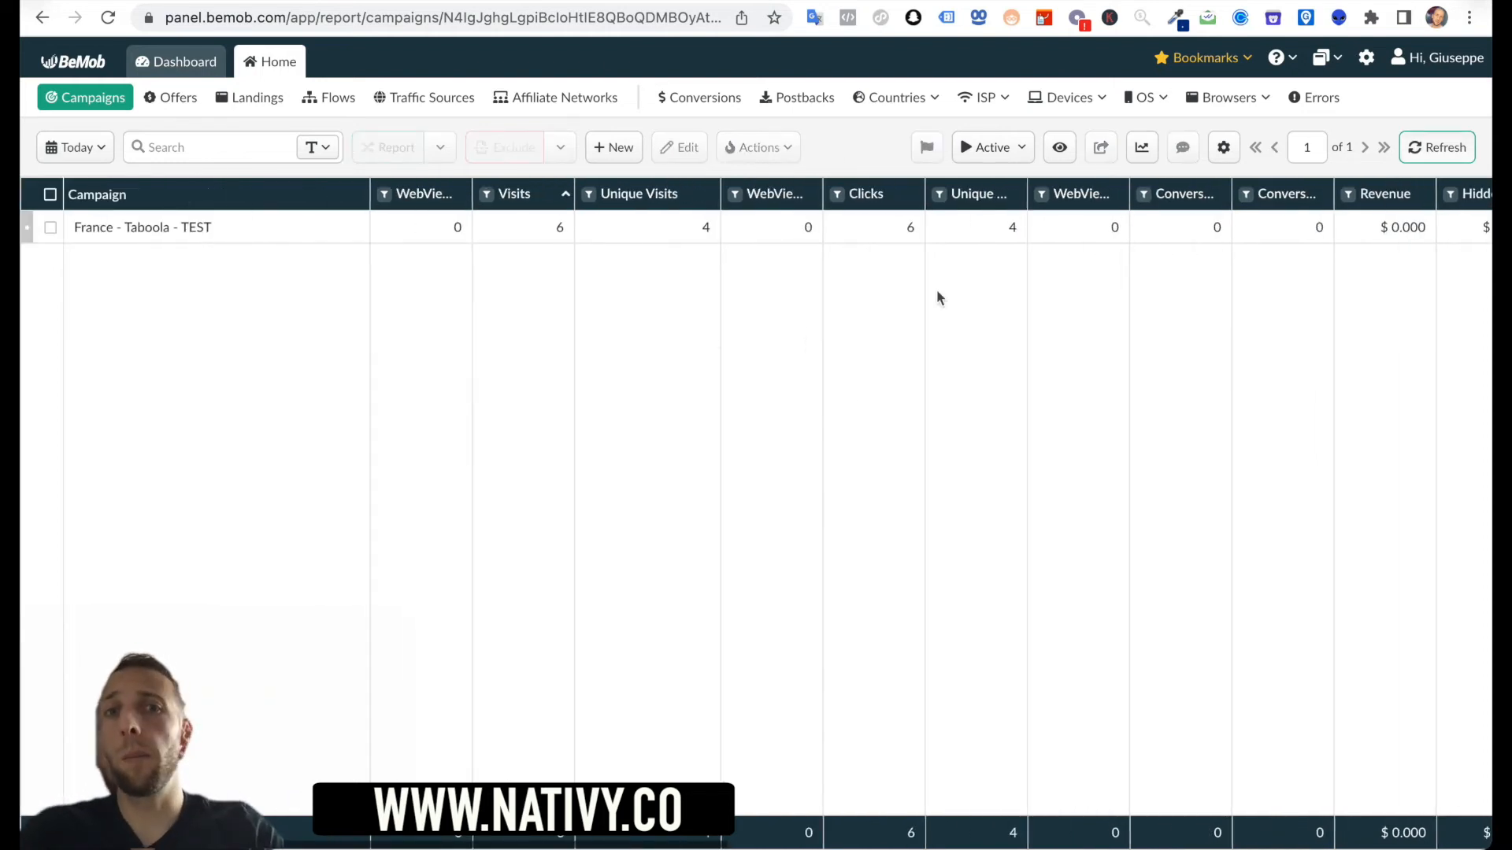
pyautogui.hscroll(12, 937, 296)
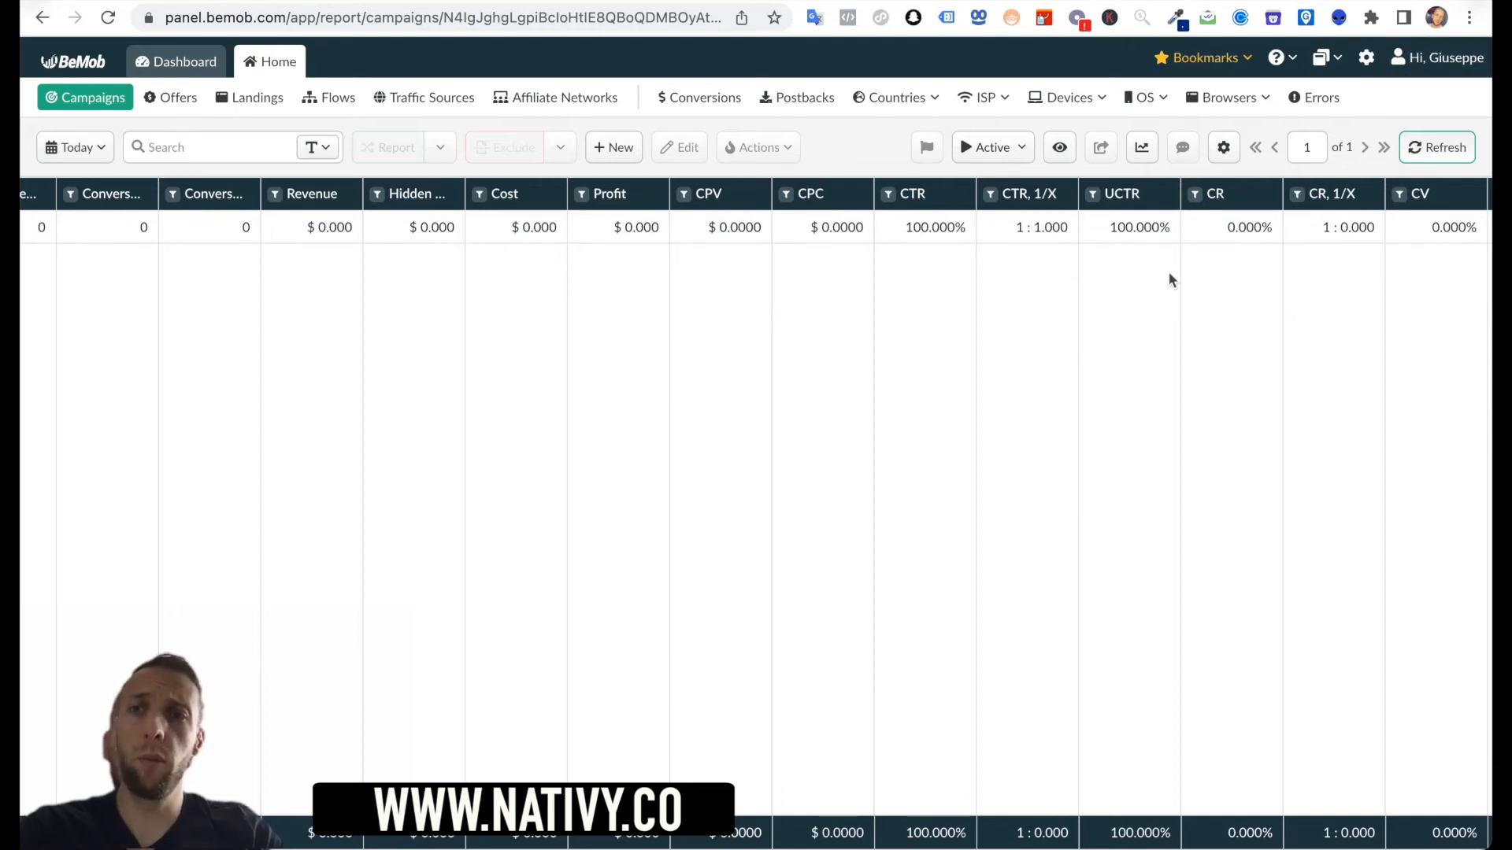
pyautogui.hscroll(-5, 469, 318)
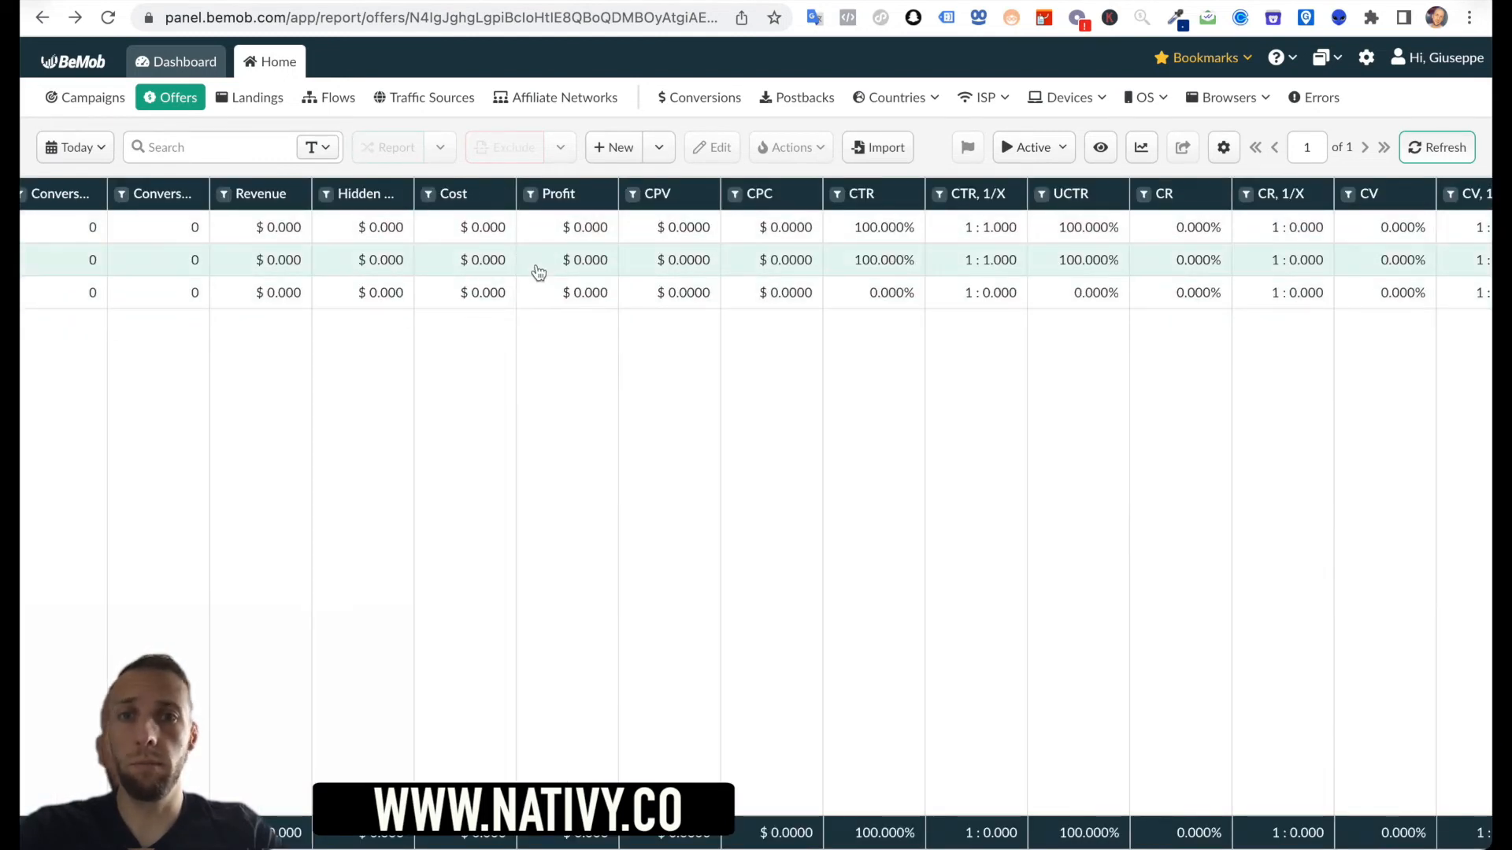
pyautogui.hscroll(-10, 537, 270)
pyautogui.click(634, 198)
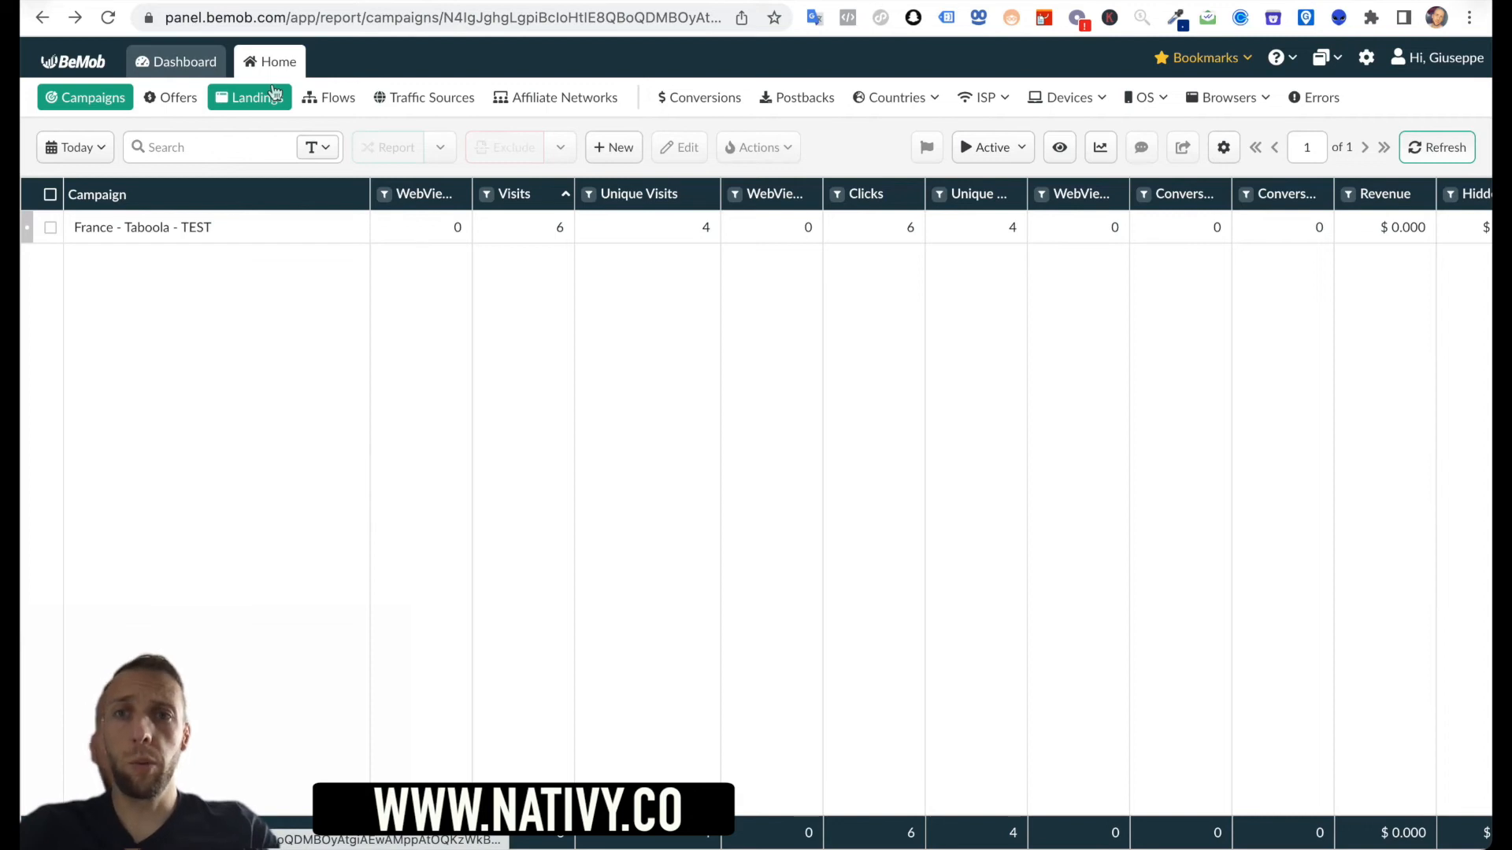
pyautogui.hscroll(1, 845, 260)
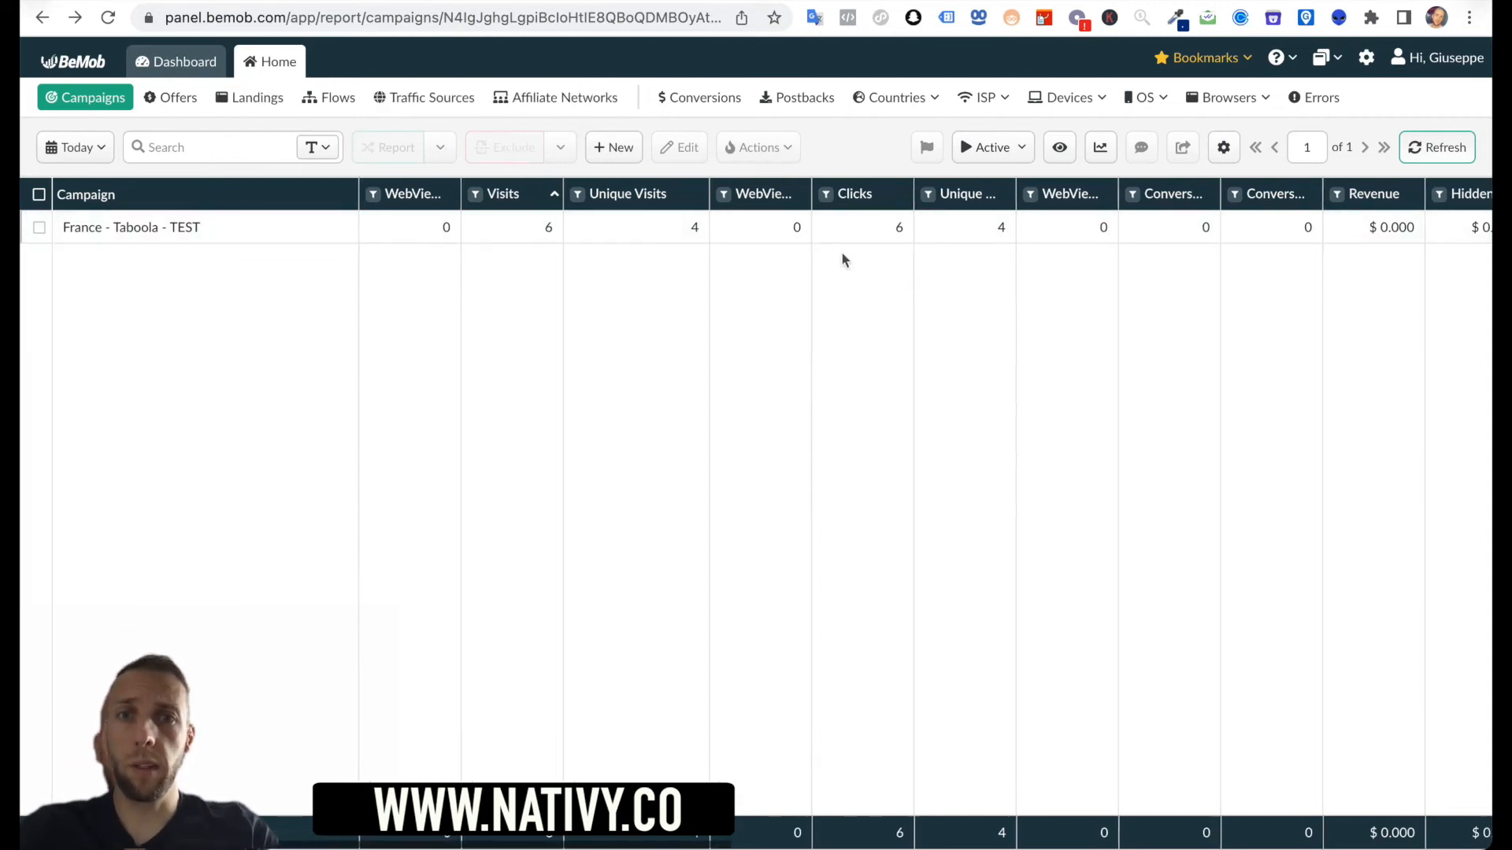
# - Review the landings report, and compare visits, clicks, conversions and revenue for France - TEST 1 and France - TEST 2
pyautogui.click(253, 99)
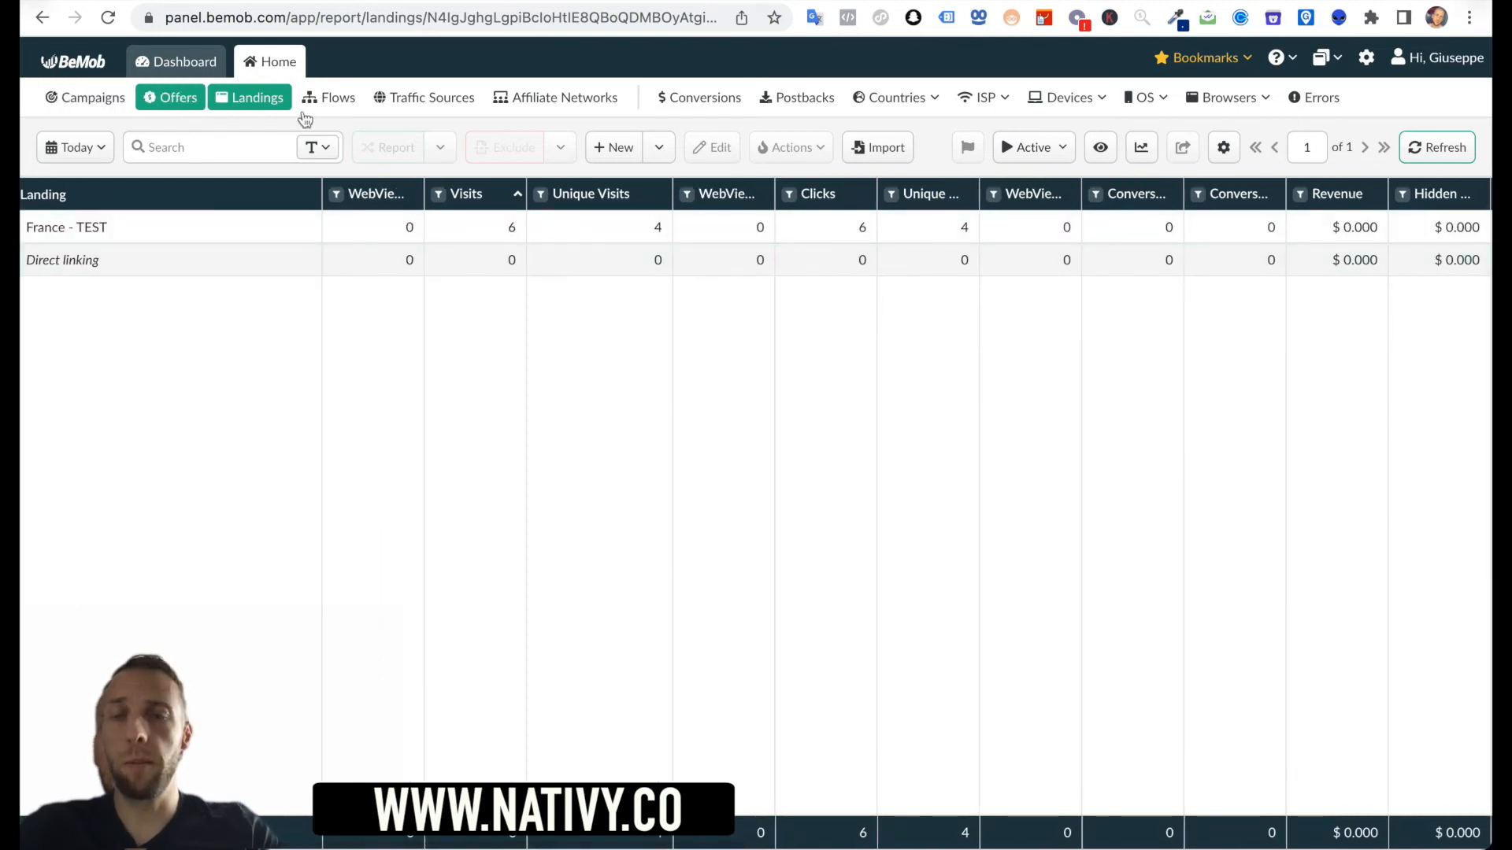
pyautogui.click(176, 99)
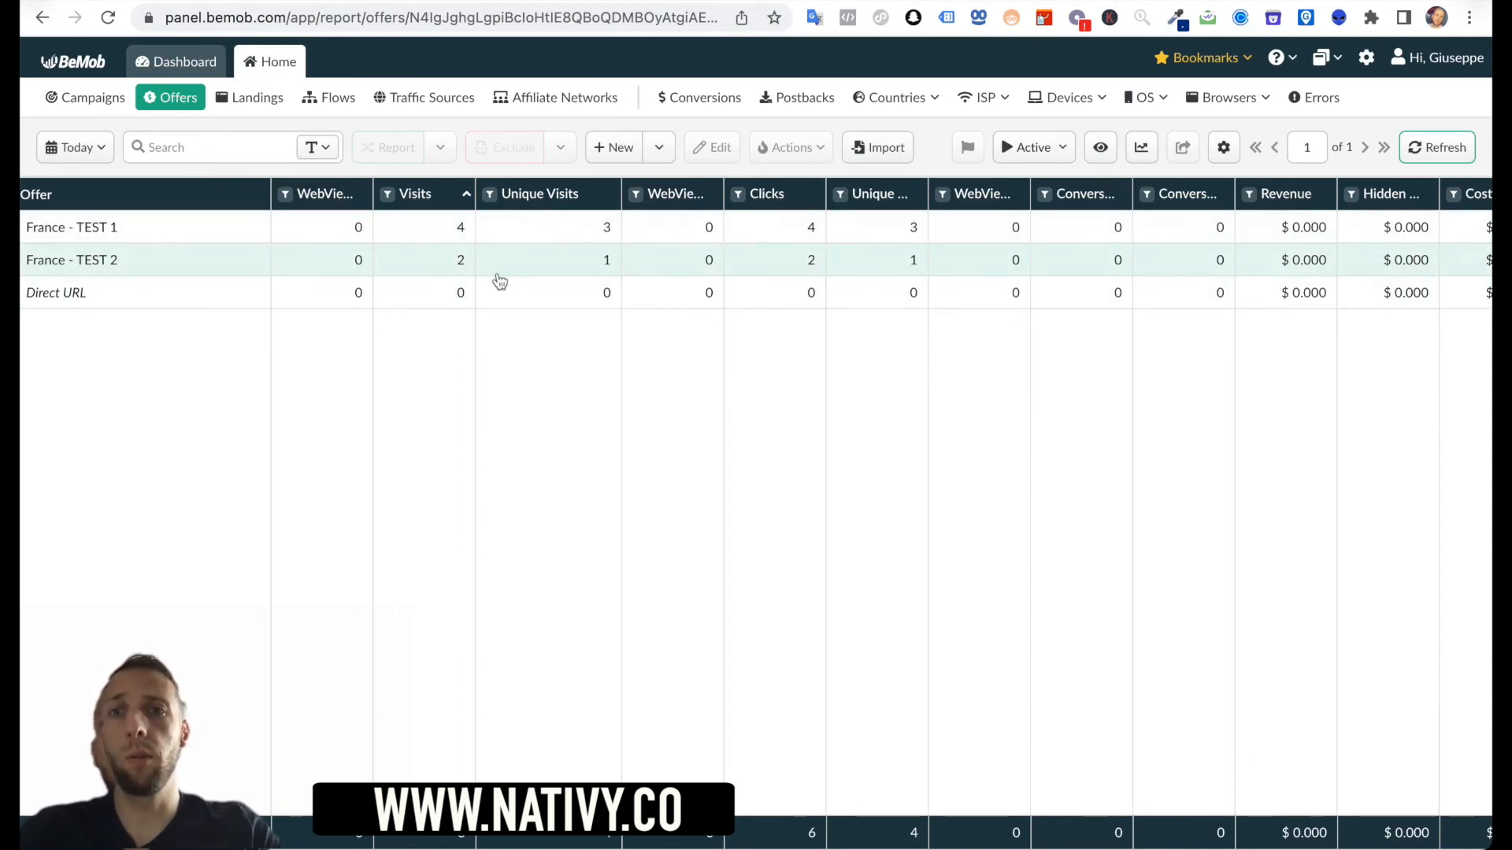
pyautogui.hscroll(3, 753, 246)
pyautogui.hscroll(-3, 753, 247)
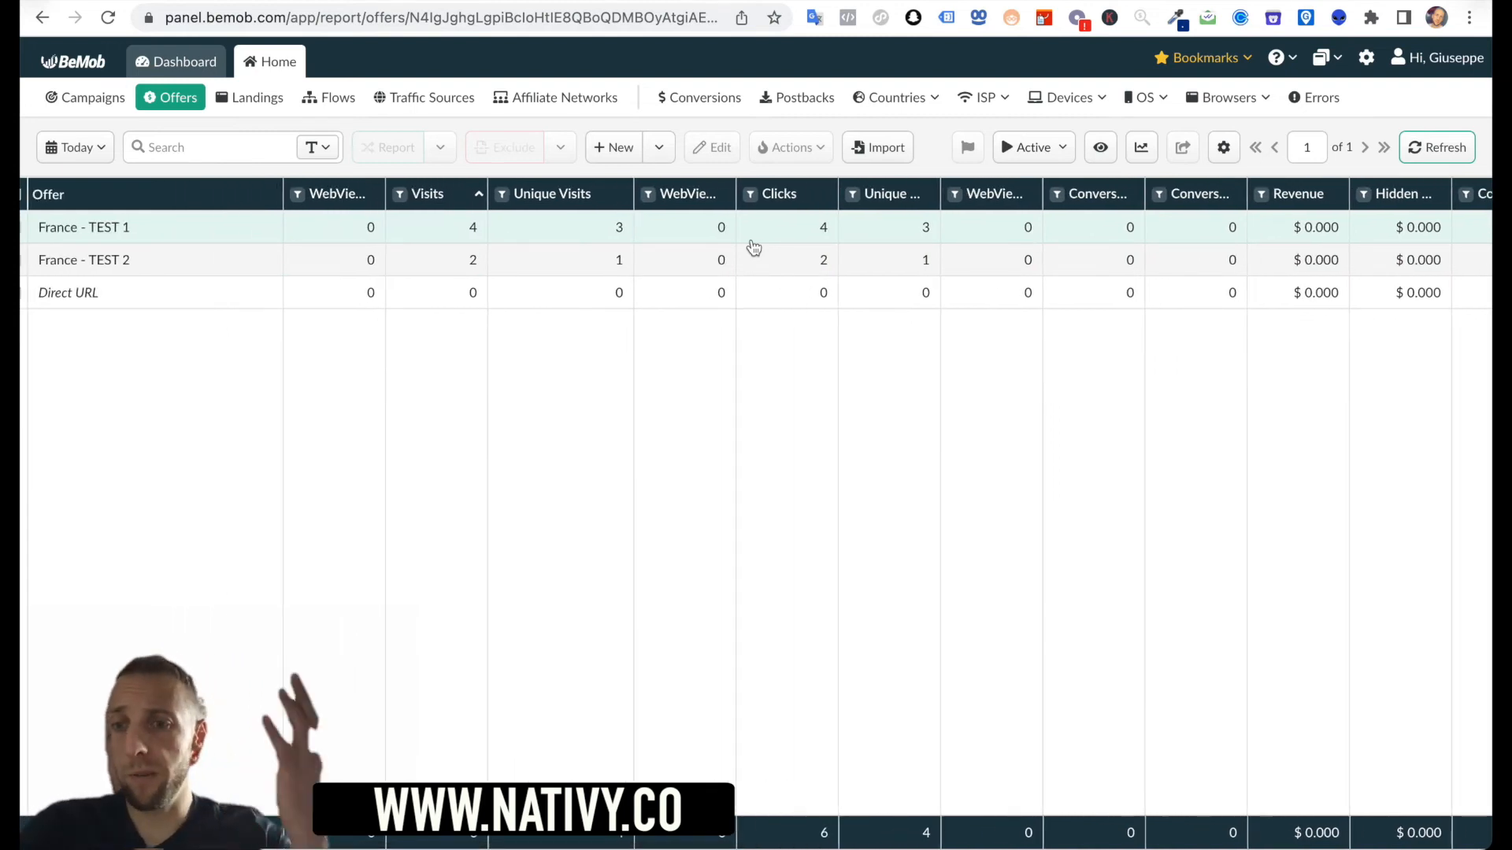
pyautogui.hscroll(3, 1167, 300)
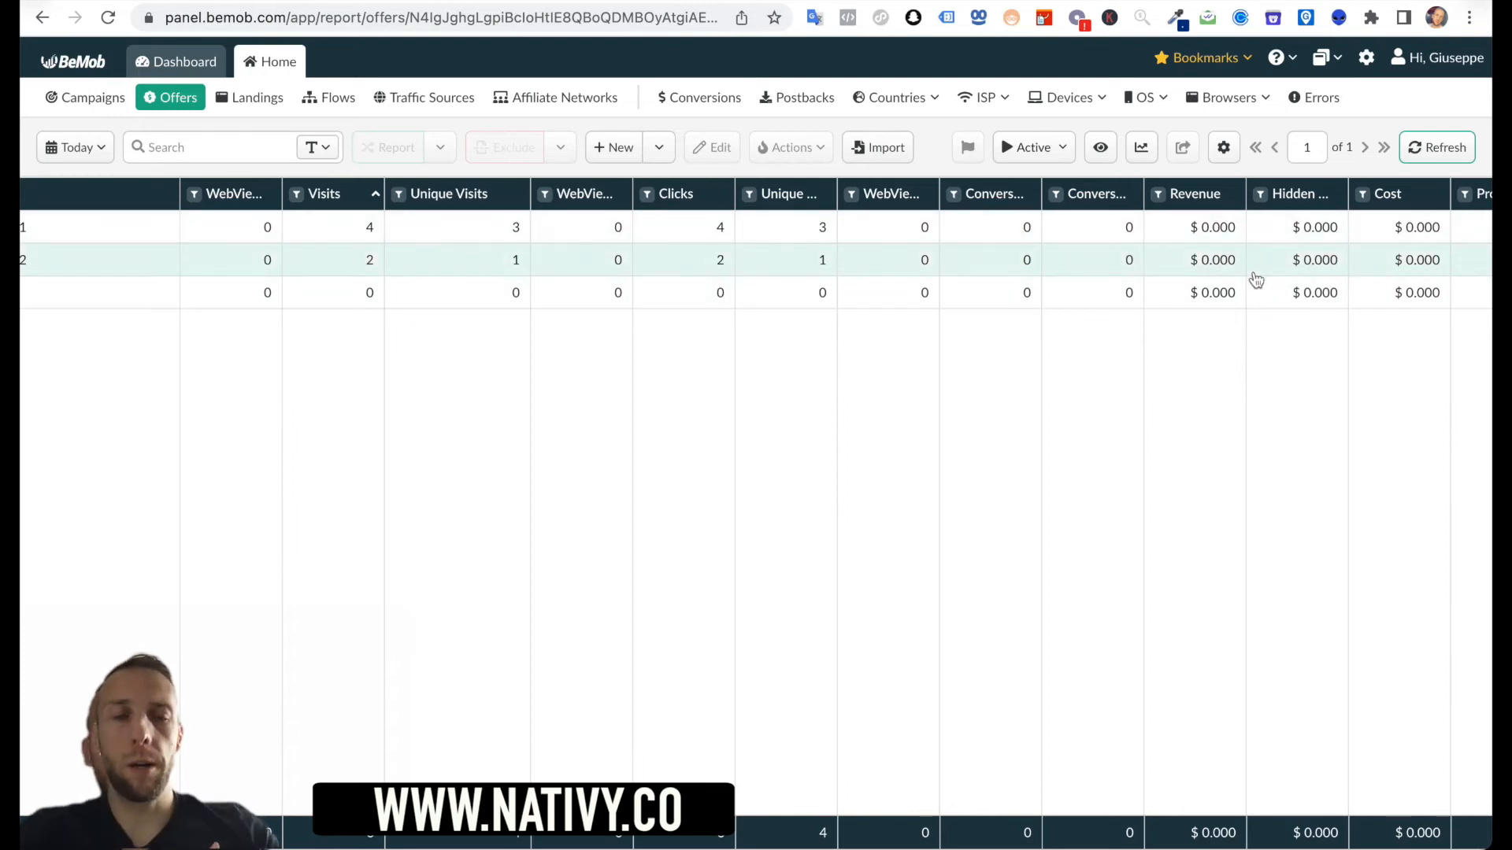
pyautogui.hscroll(-3, 898, 307)
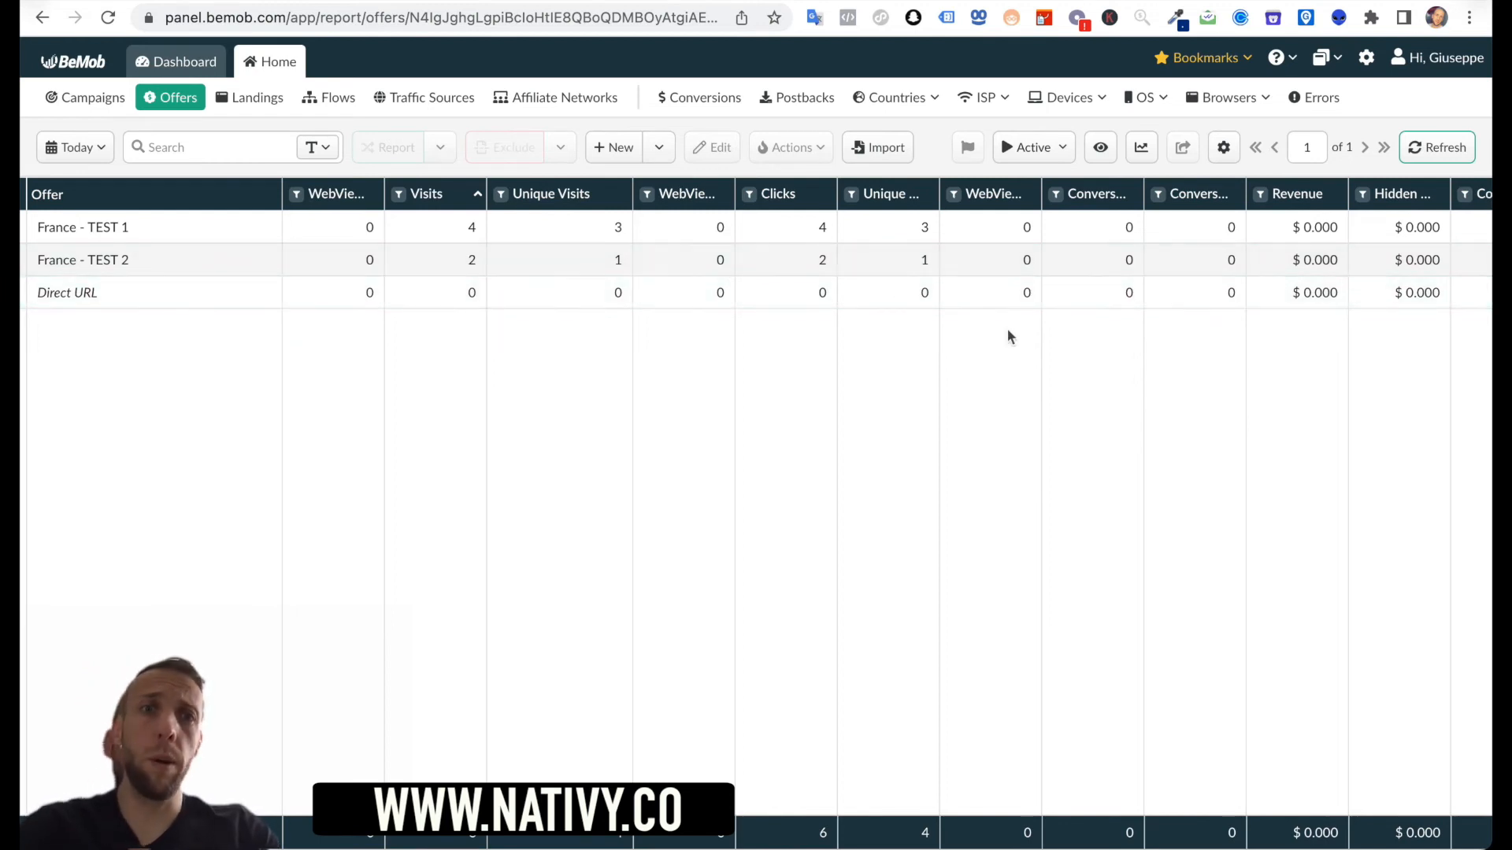
pyautogui.hscroll(2, 1008, 331)
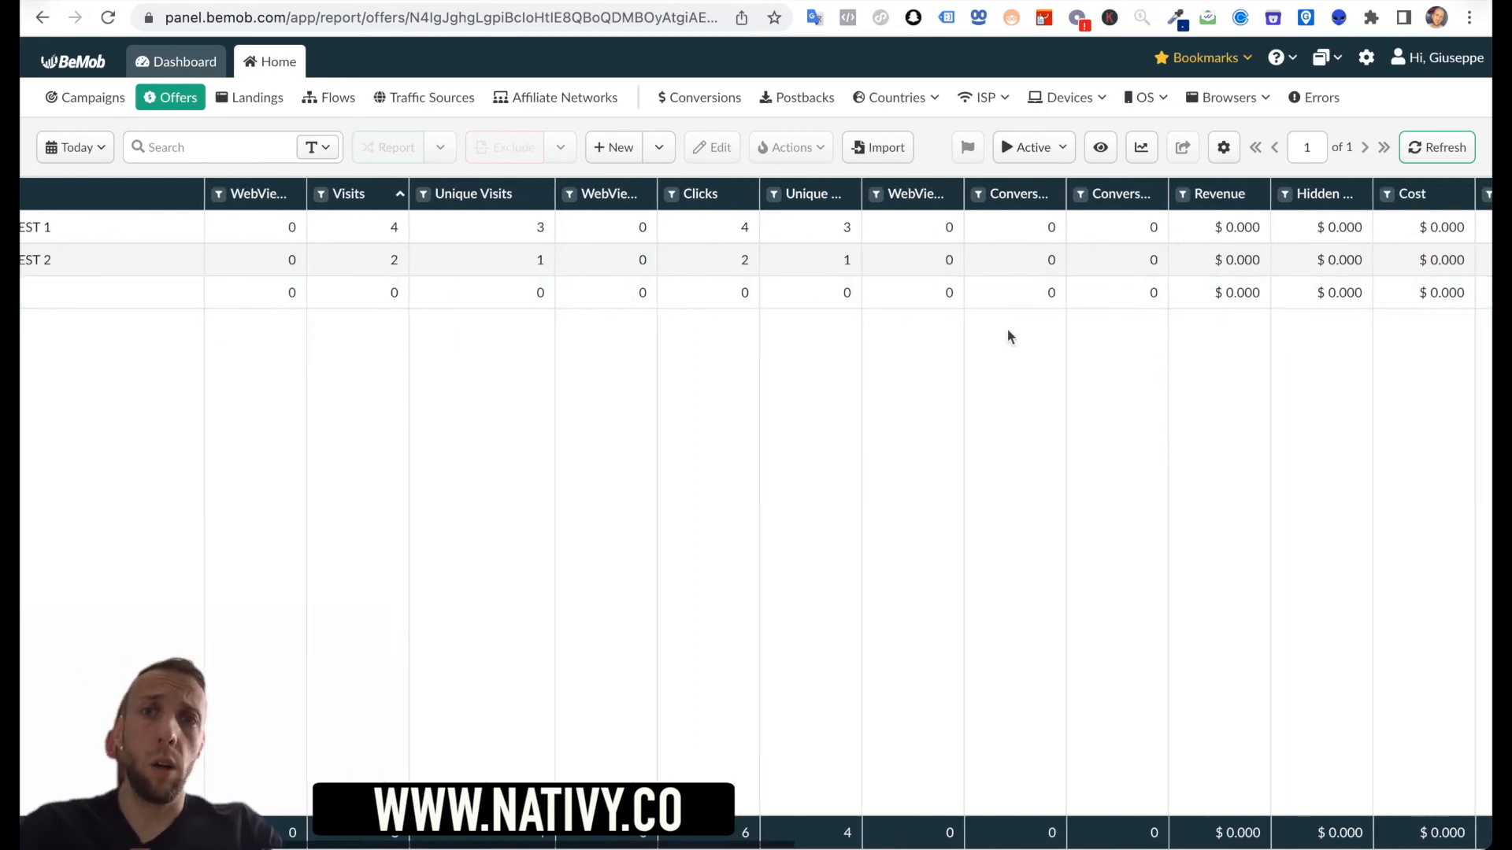
# - View the Voluum import option in the integrations settings, and compare the BeMob and Voluum pricing pages
pyautogui.click(1366, 58)
pyautogui.click(951, 99)
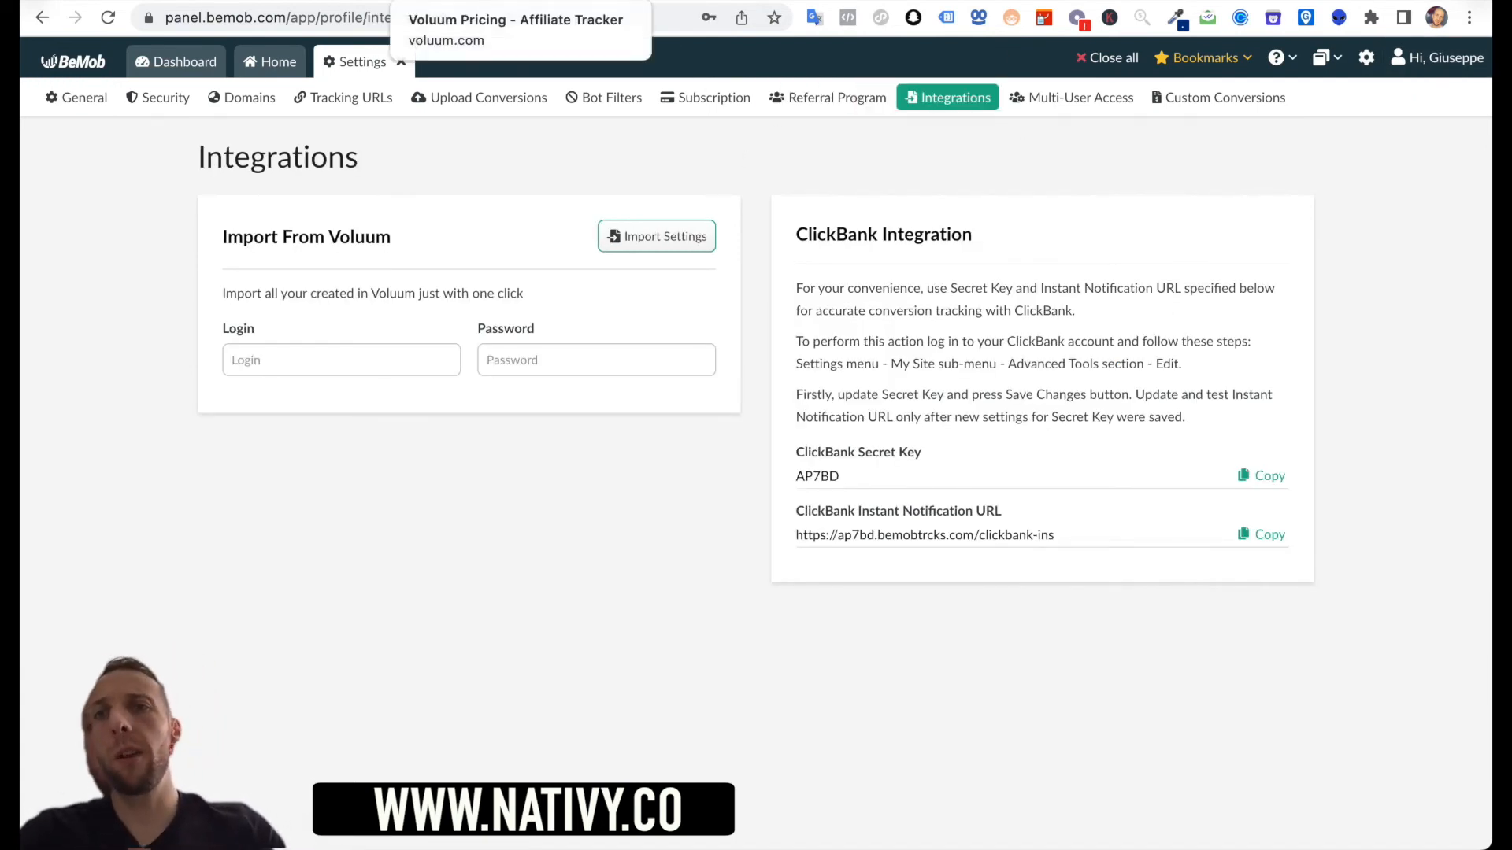
pyautogui.click(468, 3)
pyautogui.click(467, 2)
pyautogui.click(310, 2)
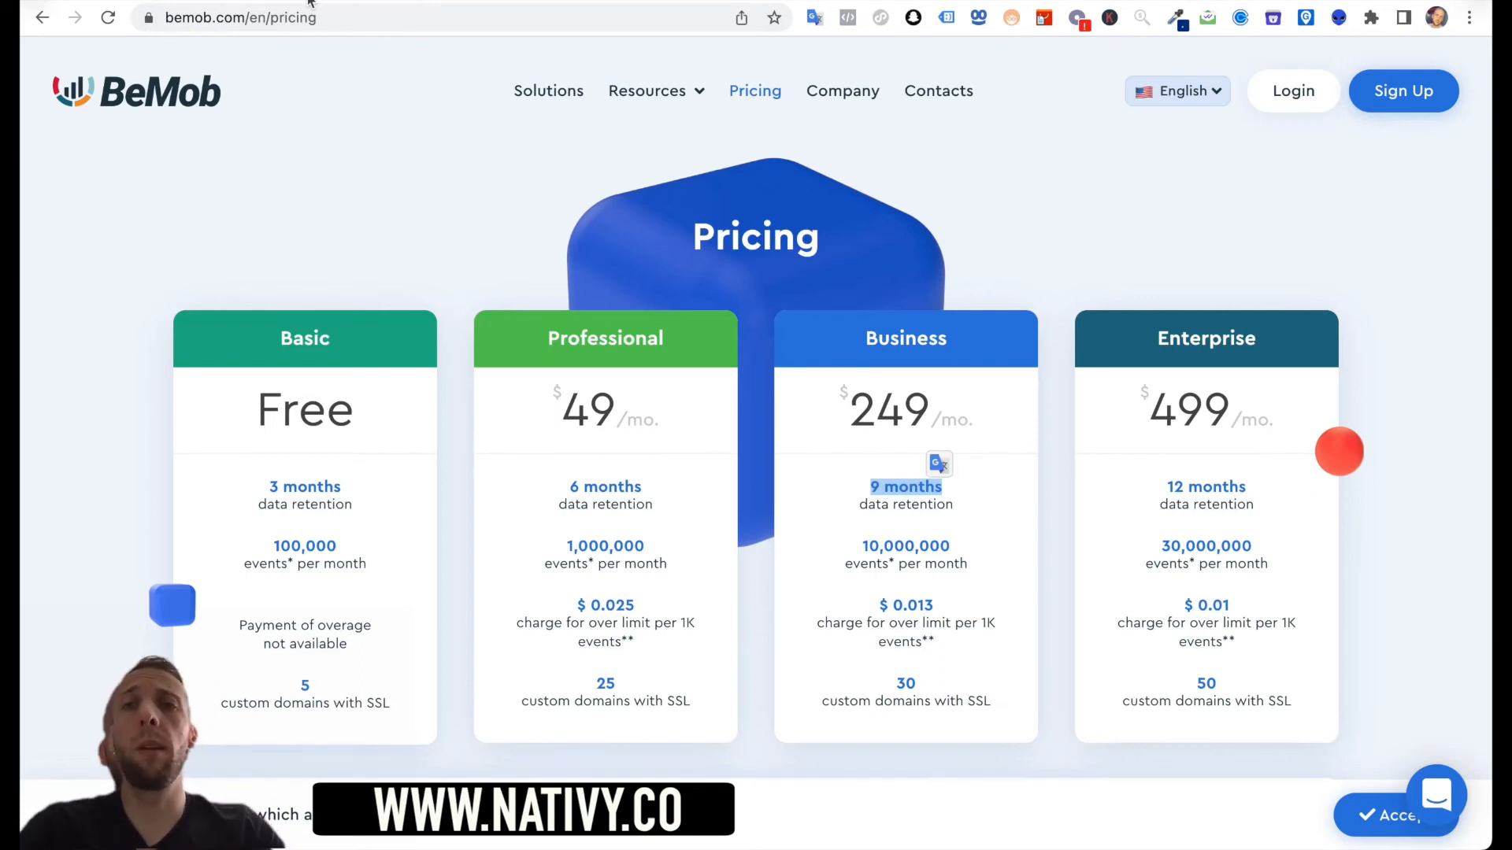
pyautogui.click(503, 1)
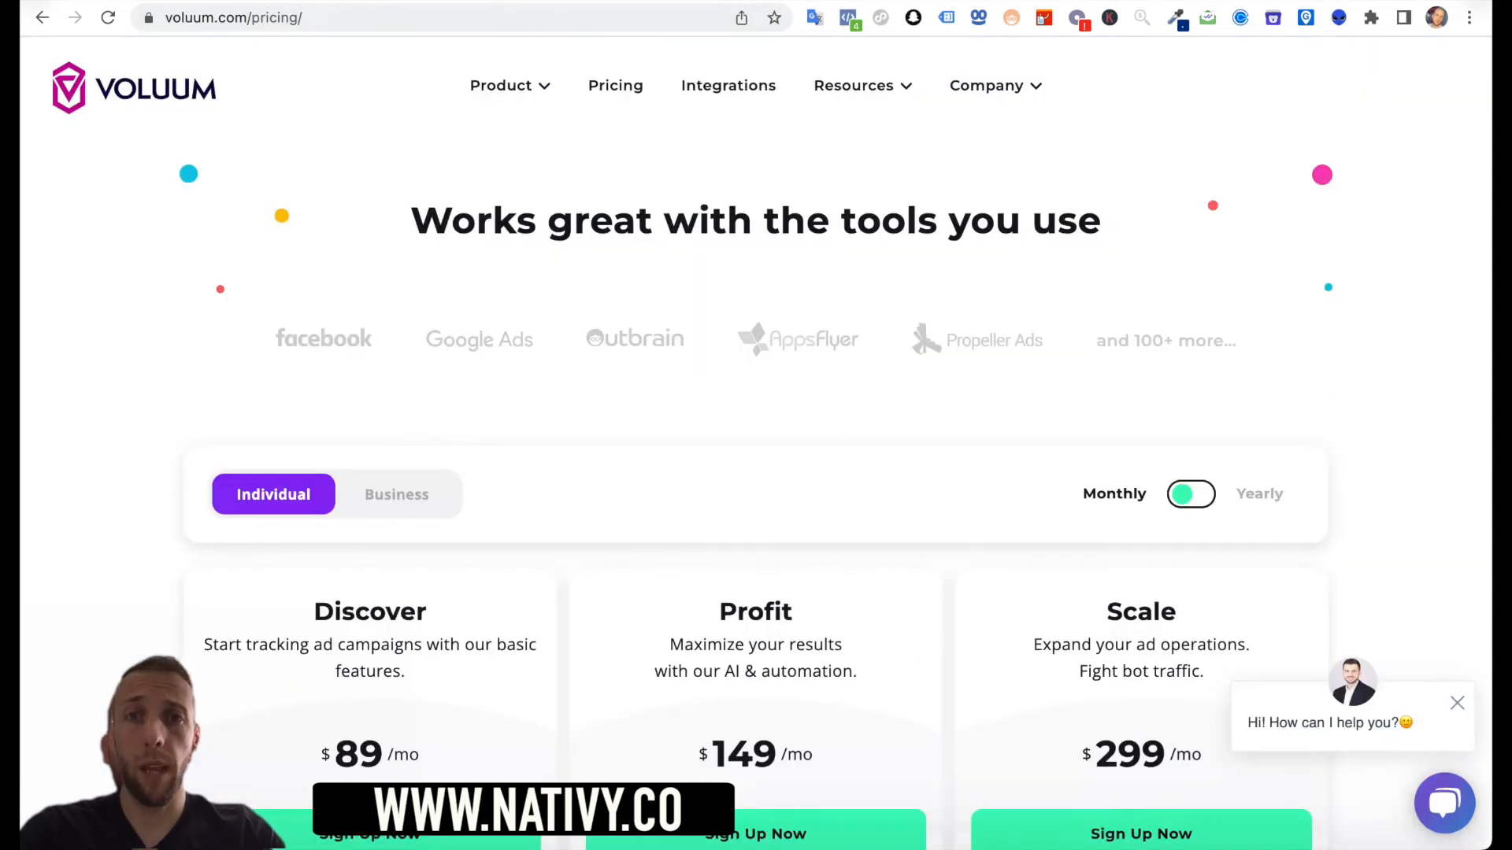
pyautogui.click(573, 1)
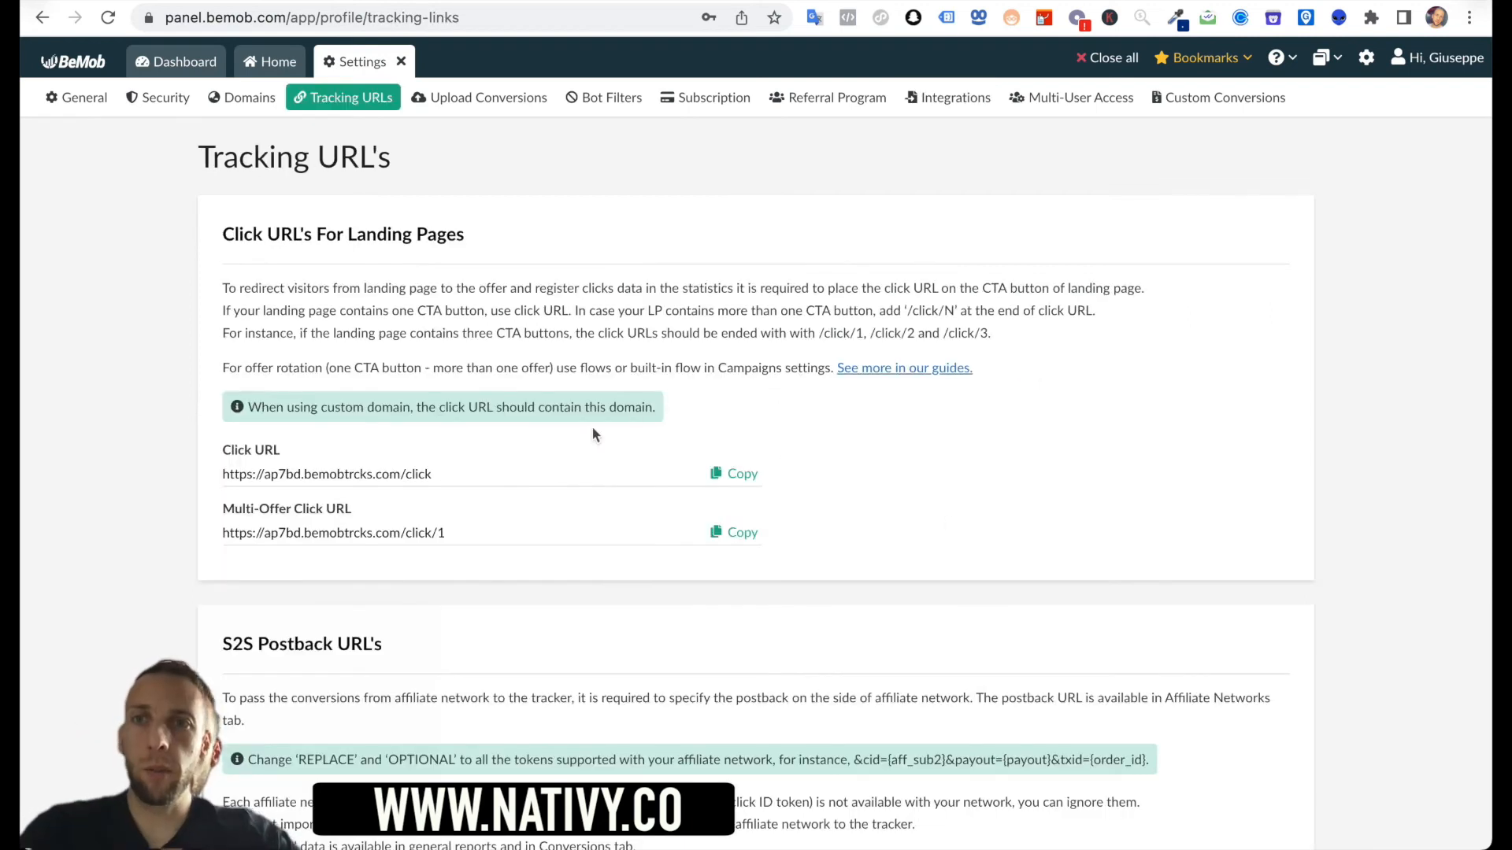
# - Look through the click URLs, S2S postback URLs and conversion pixels in the tracking URL settings
pyautogui.scroll(-2, 592, 427)
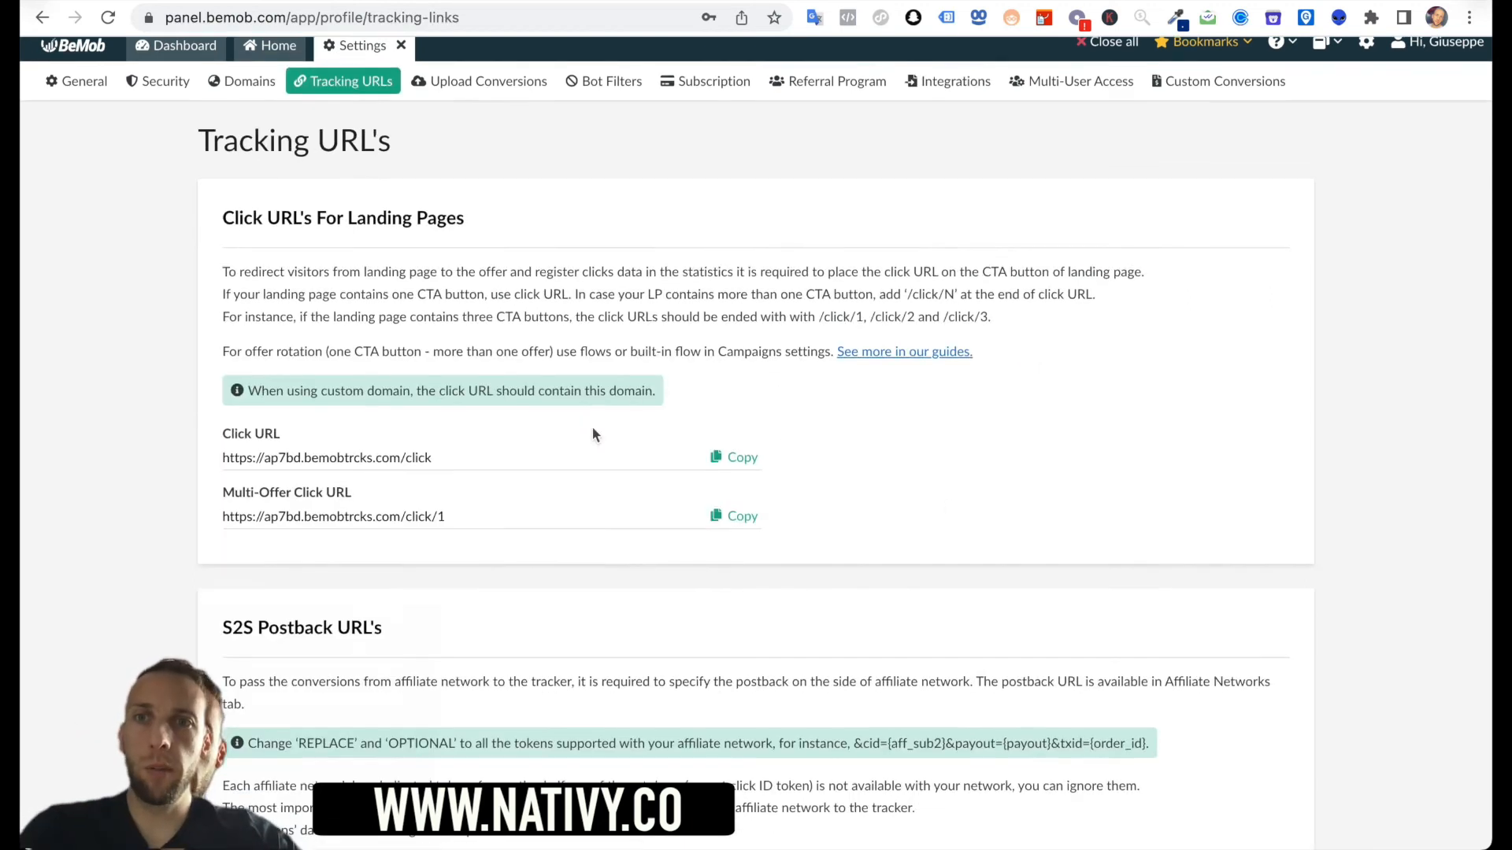
pyautogui.scroll(-5, 592, 427)
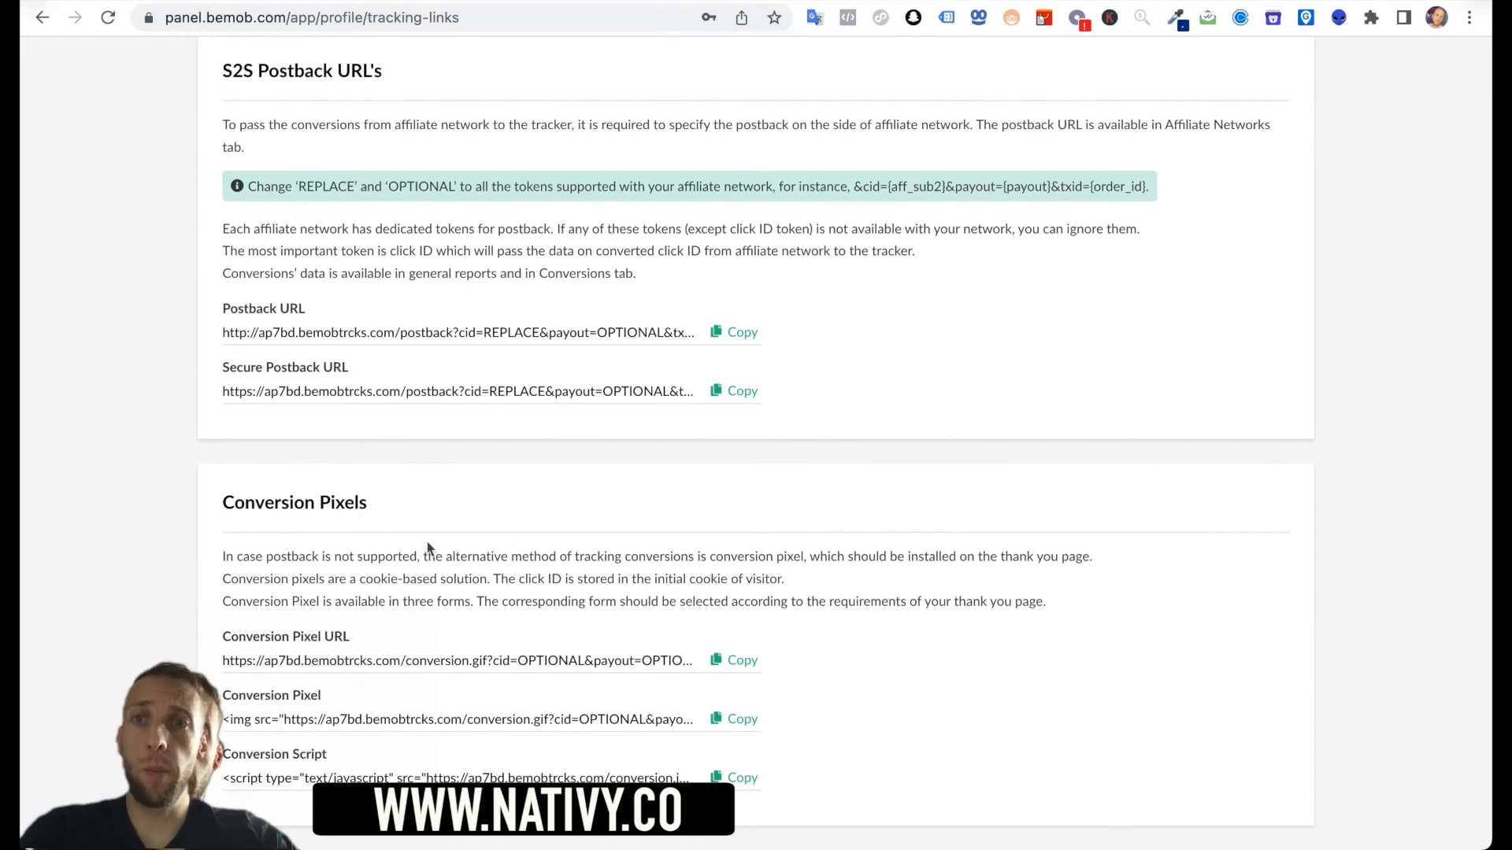
pyautogui.scroll(7, 356, 145)
# - Review the visits, clicks, conversions and revenue columns in the campaigns report and the offers report
pyautogui.click(256, 73)
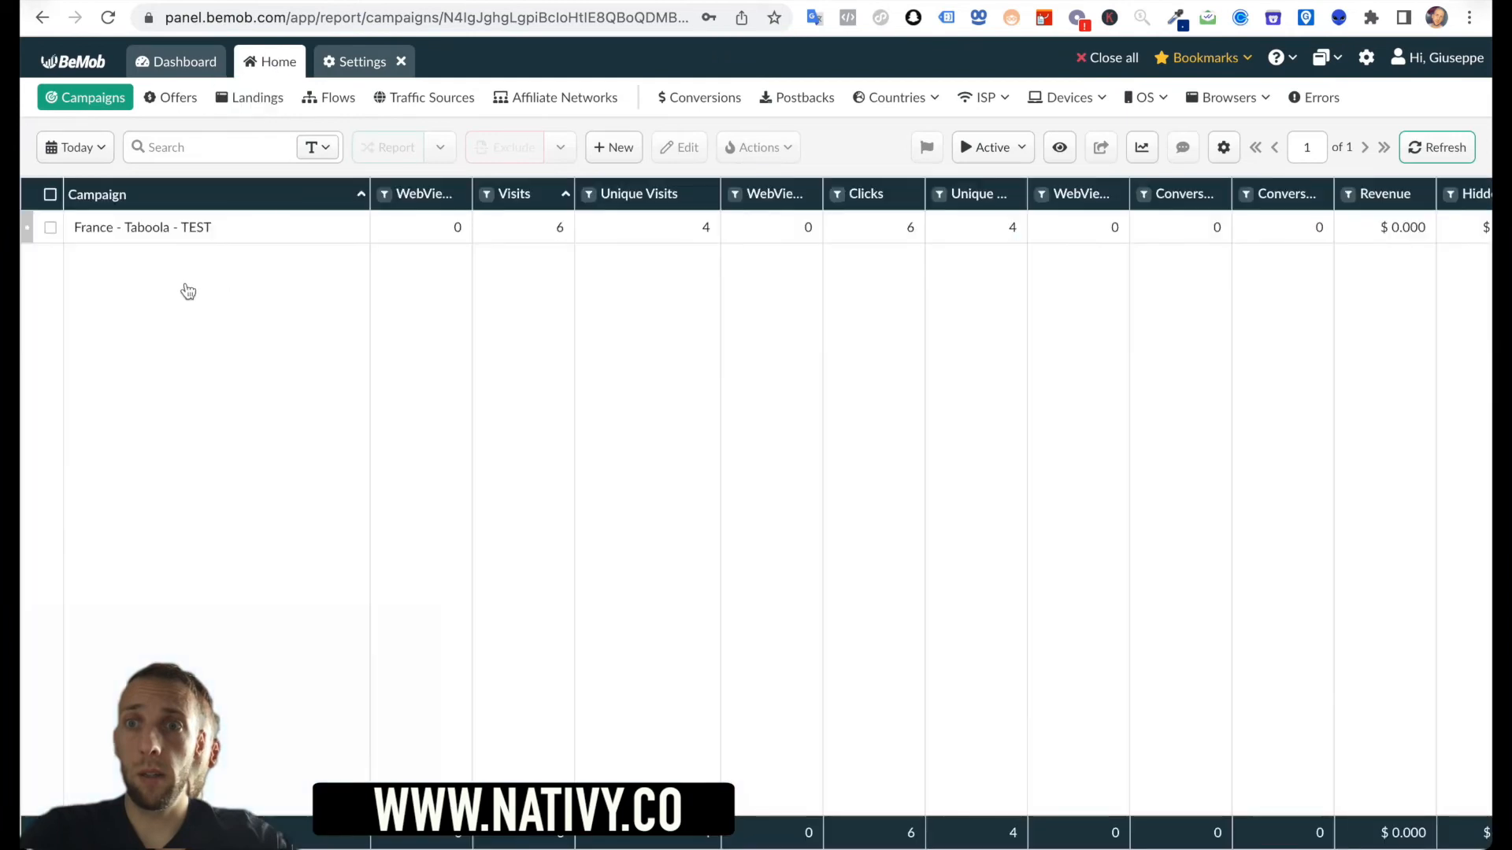
pyautogui.hscroll(3, 937, 283)
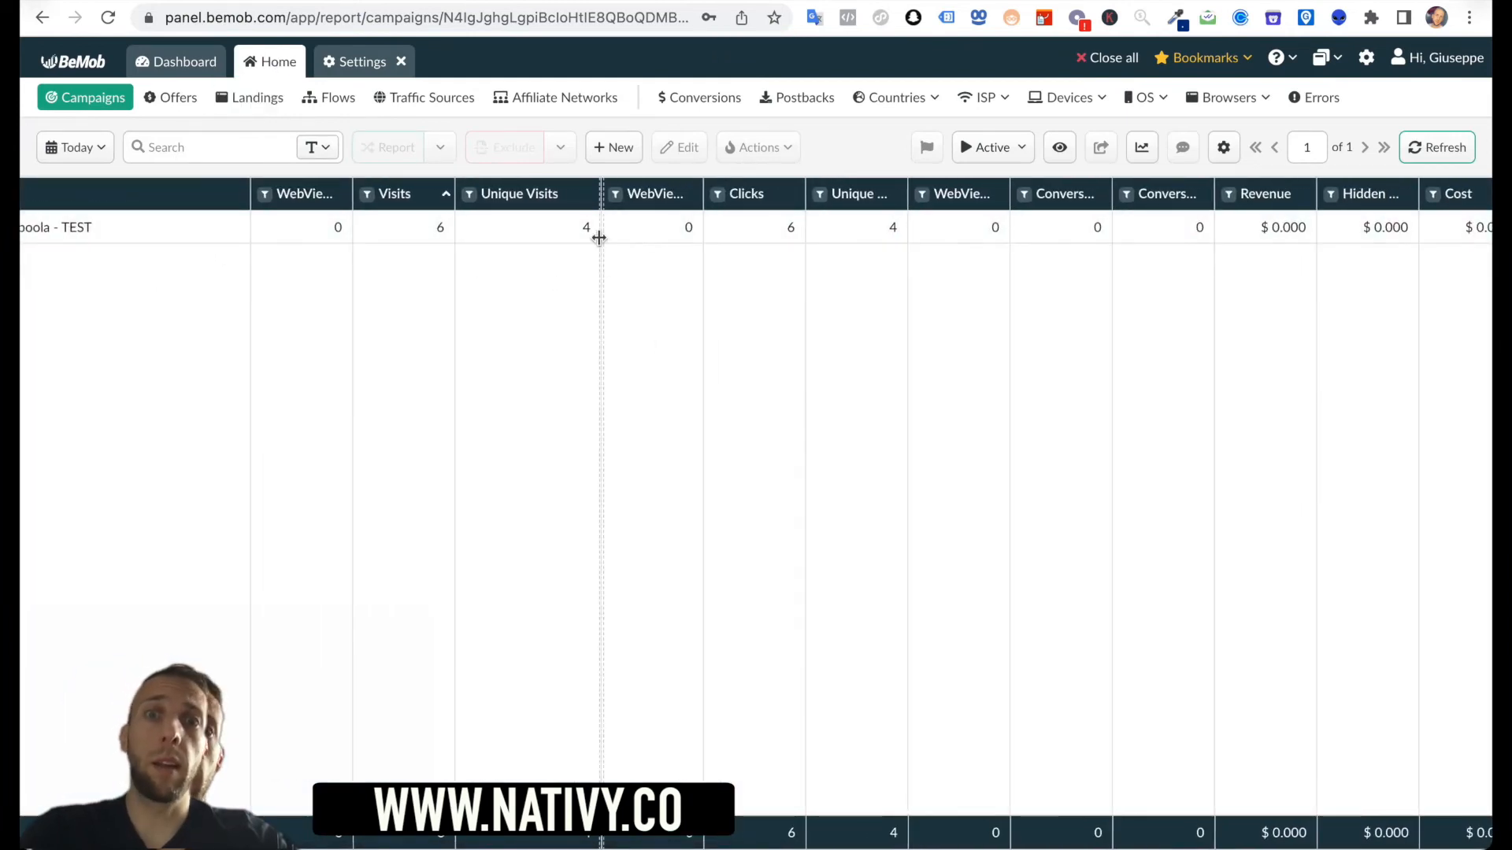
pyautogui.hscroll(1, 811, 317)
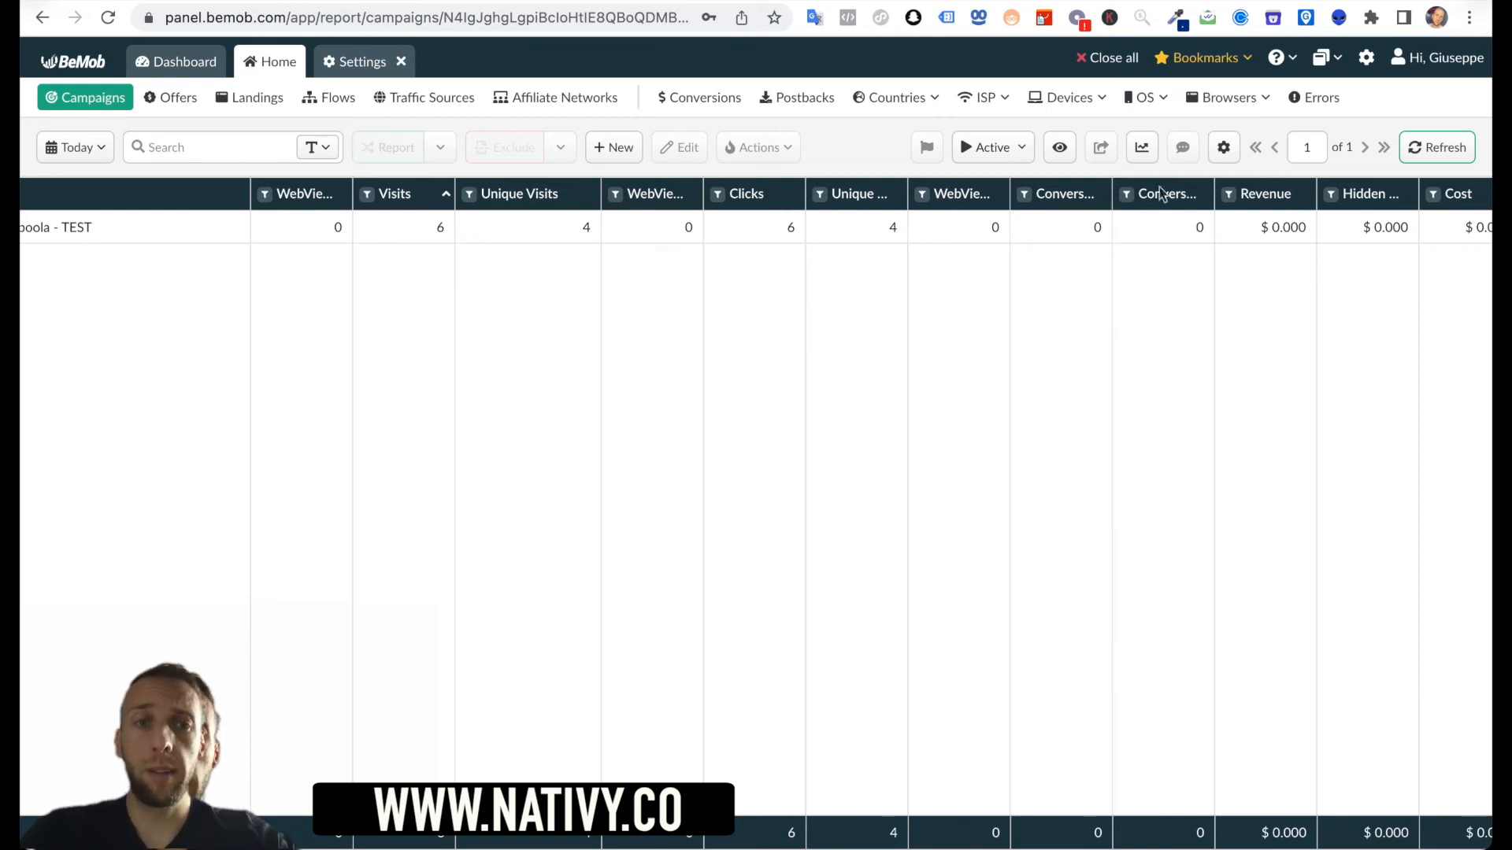
pyautogui.click(179, 99)
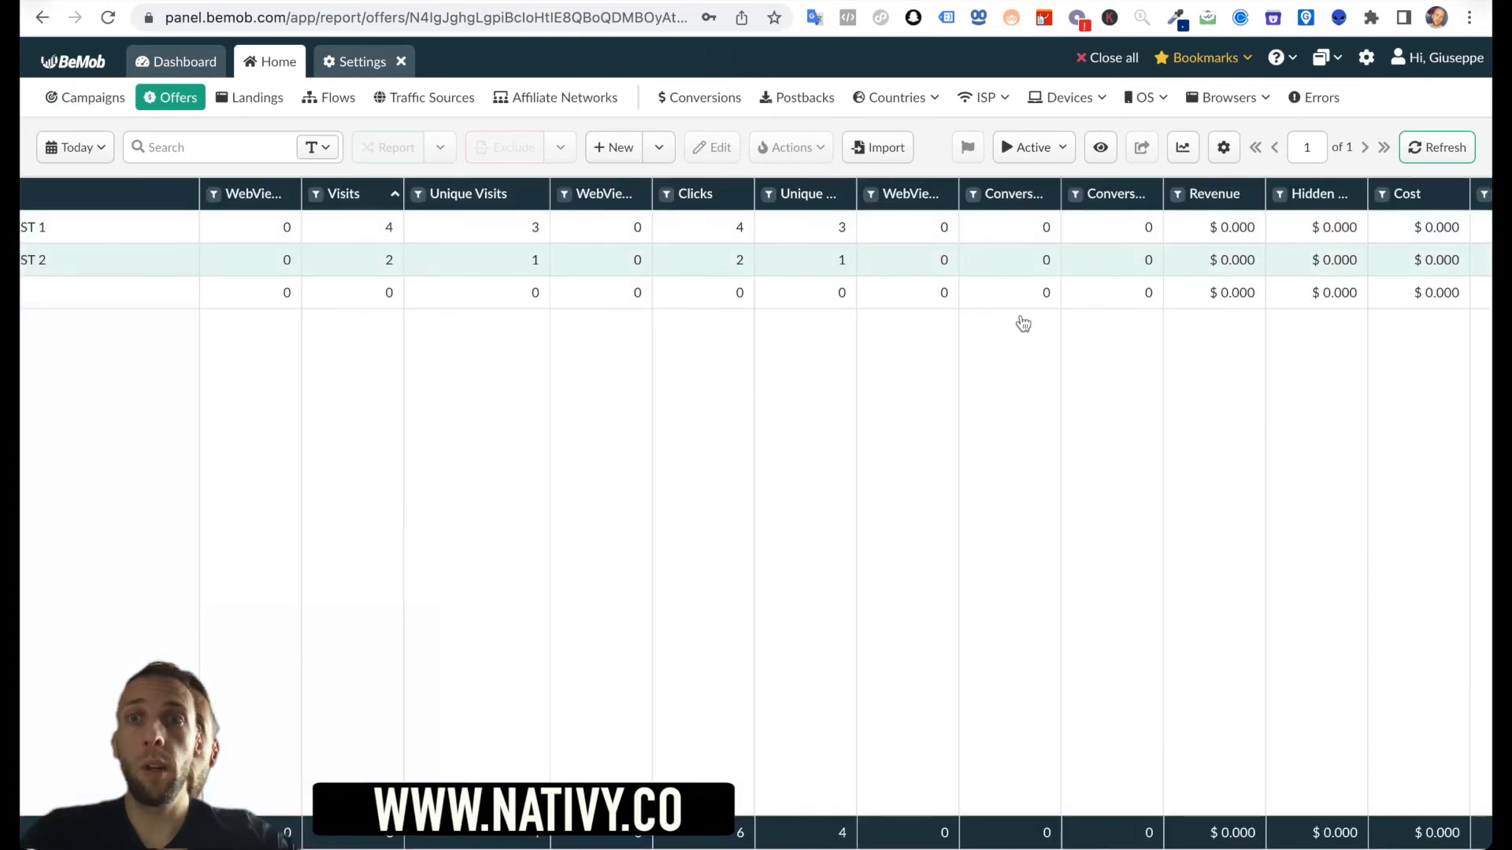
# - Reopen the tracking URL settings and examine the landing page click URLs, the S2S postback and the conversion pixel instructions
pyautogui.click(1367, 58)
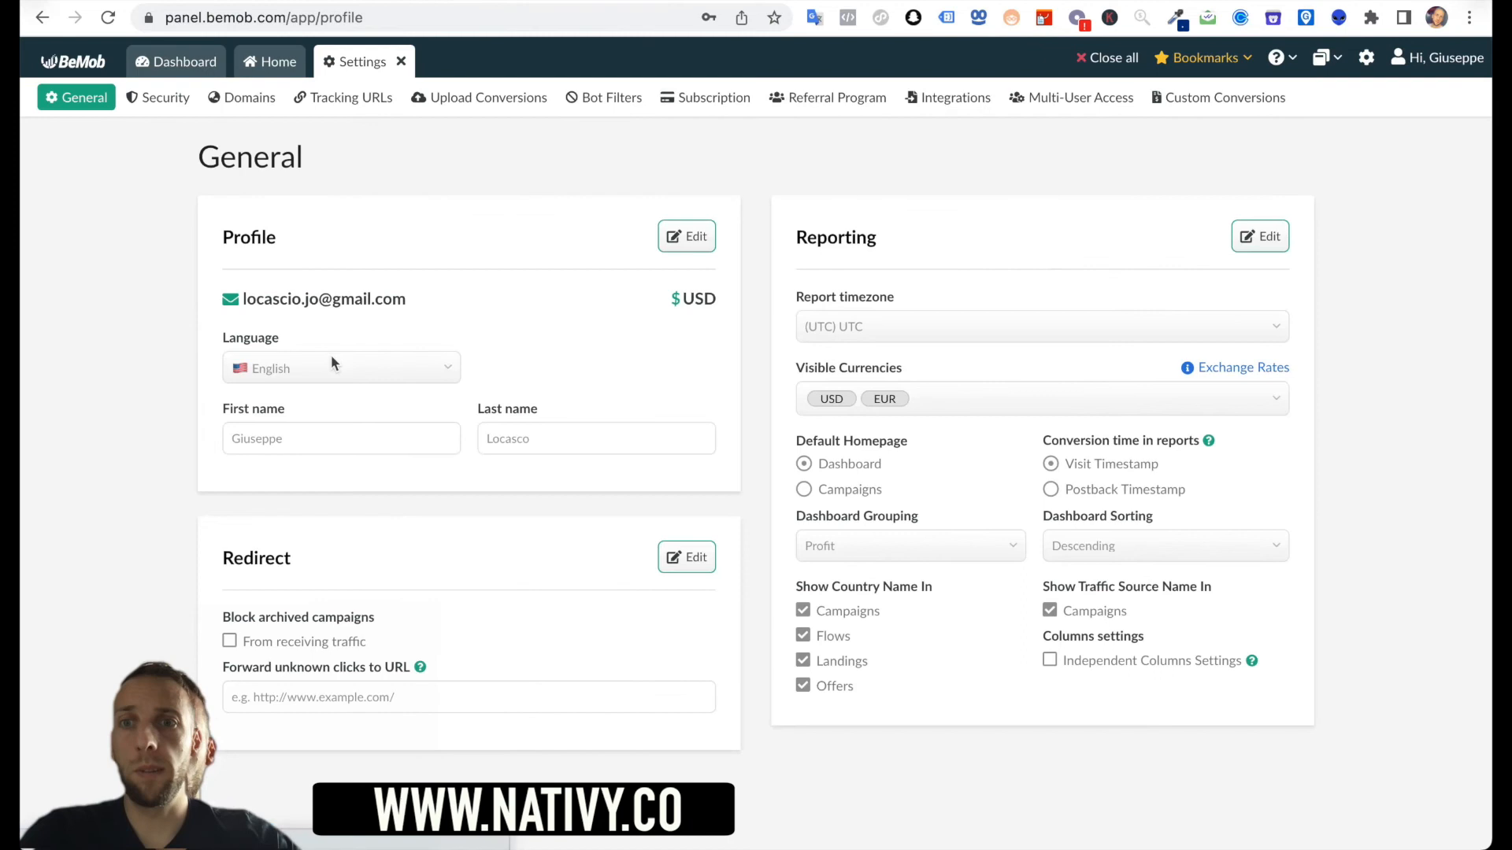
pyautogui.click(362, 99)
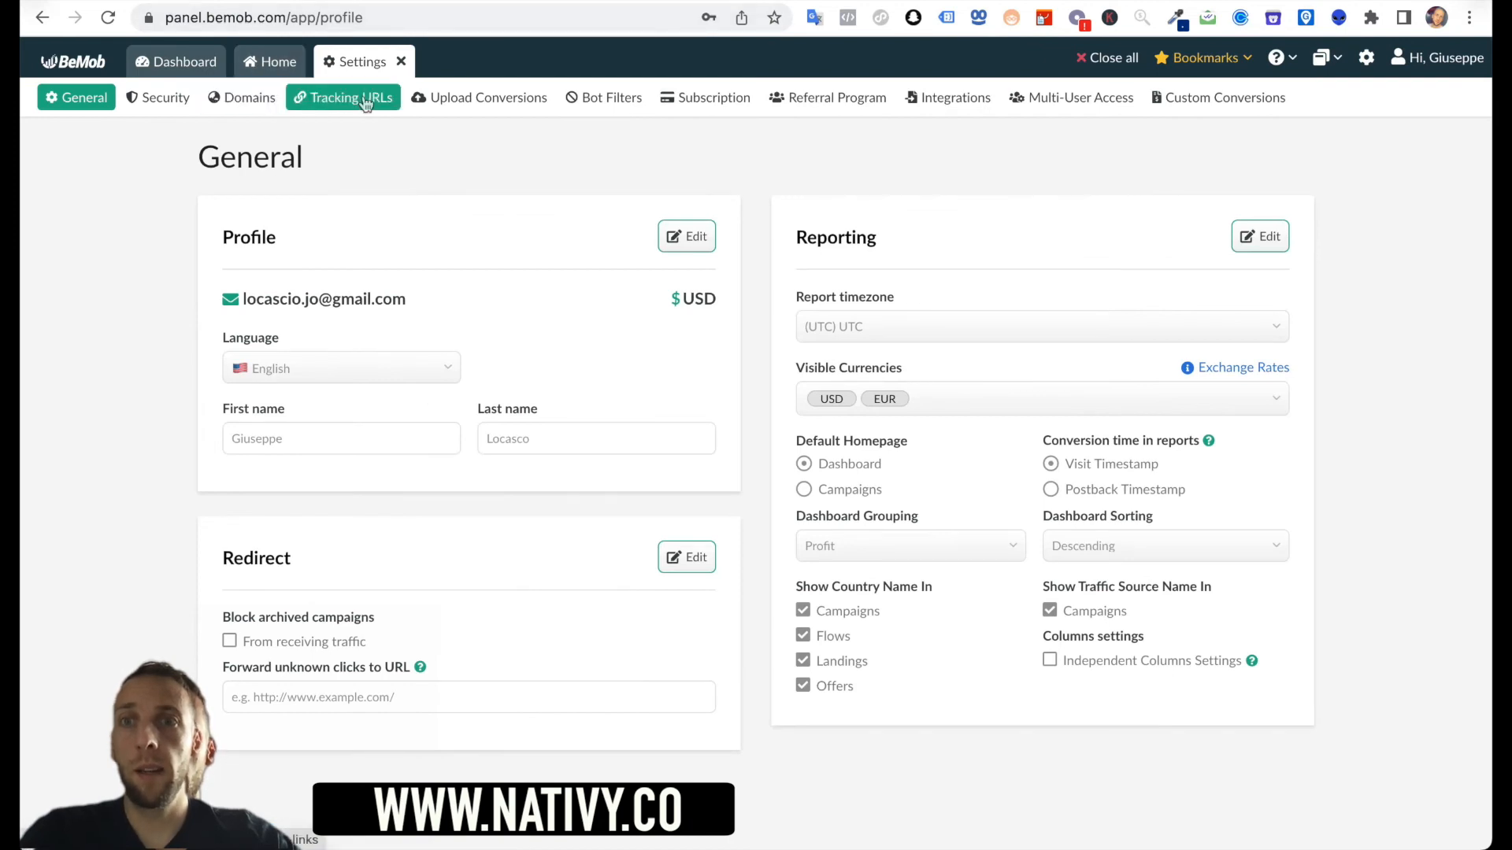
pyautogui.scroll(-5, 453, 408)
pyautogui.scroll(-2, 453, 408)
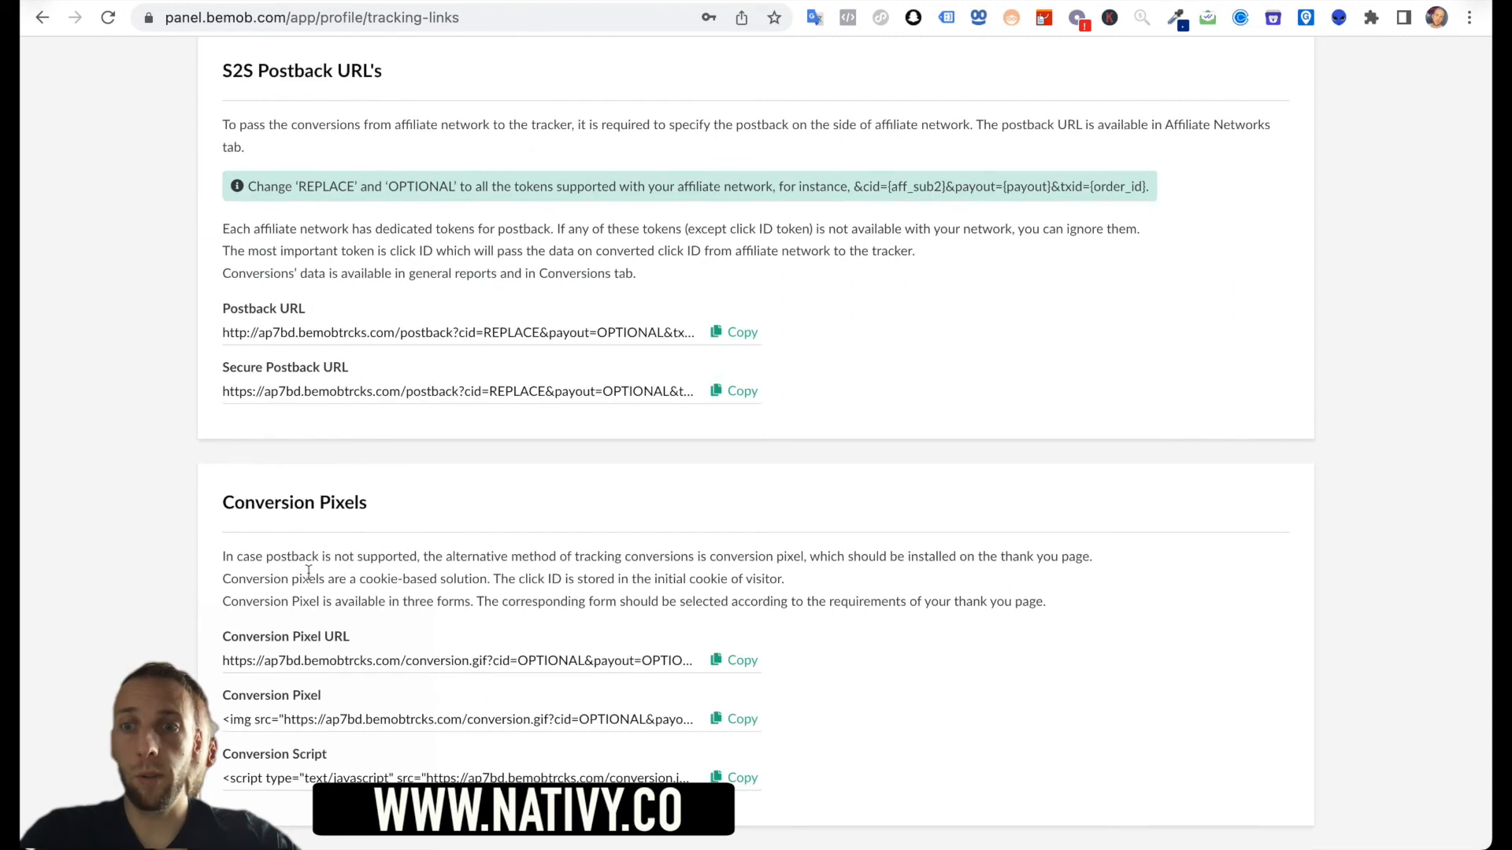
pyautogui.scroll(7, 308, 573)
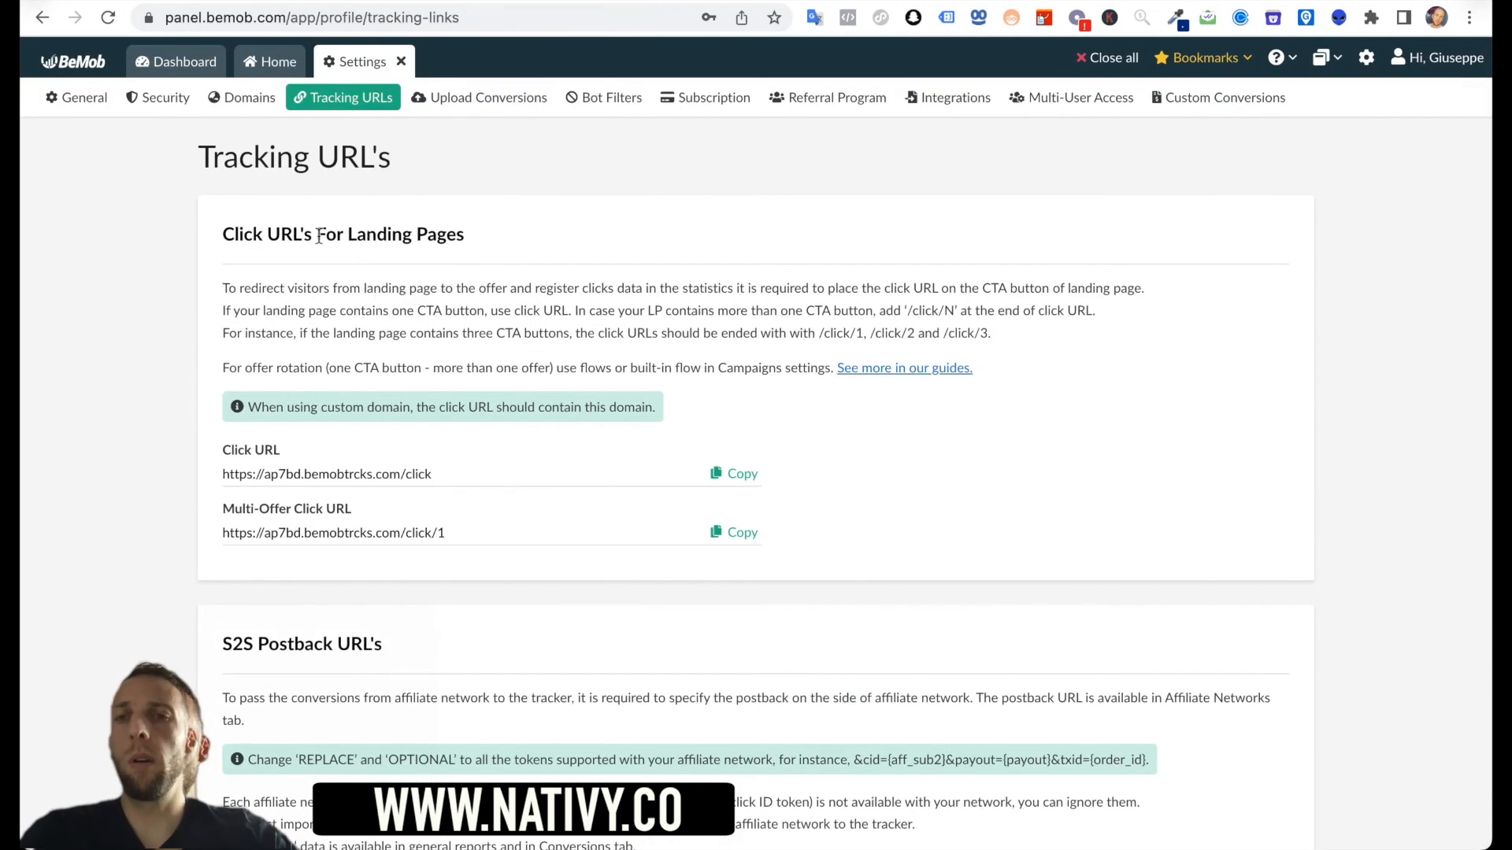
pyautogui.scroll(-1, 512, 304)
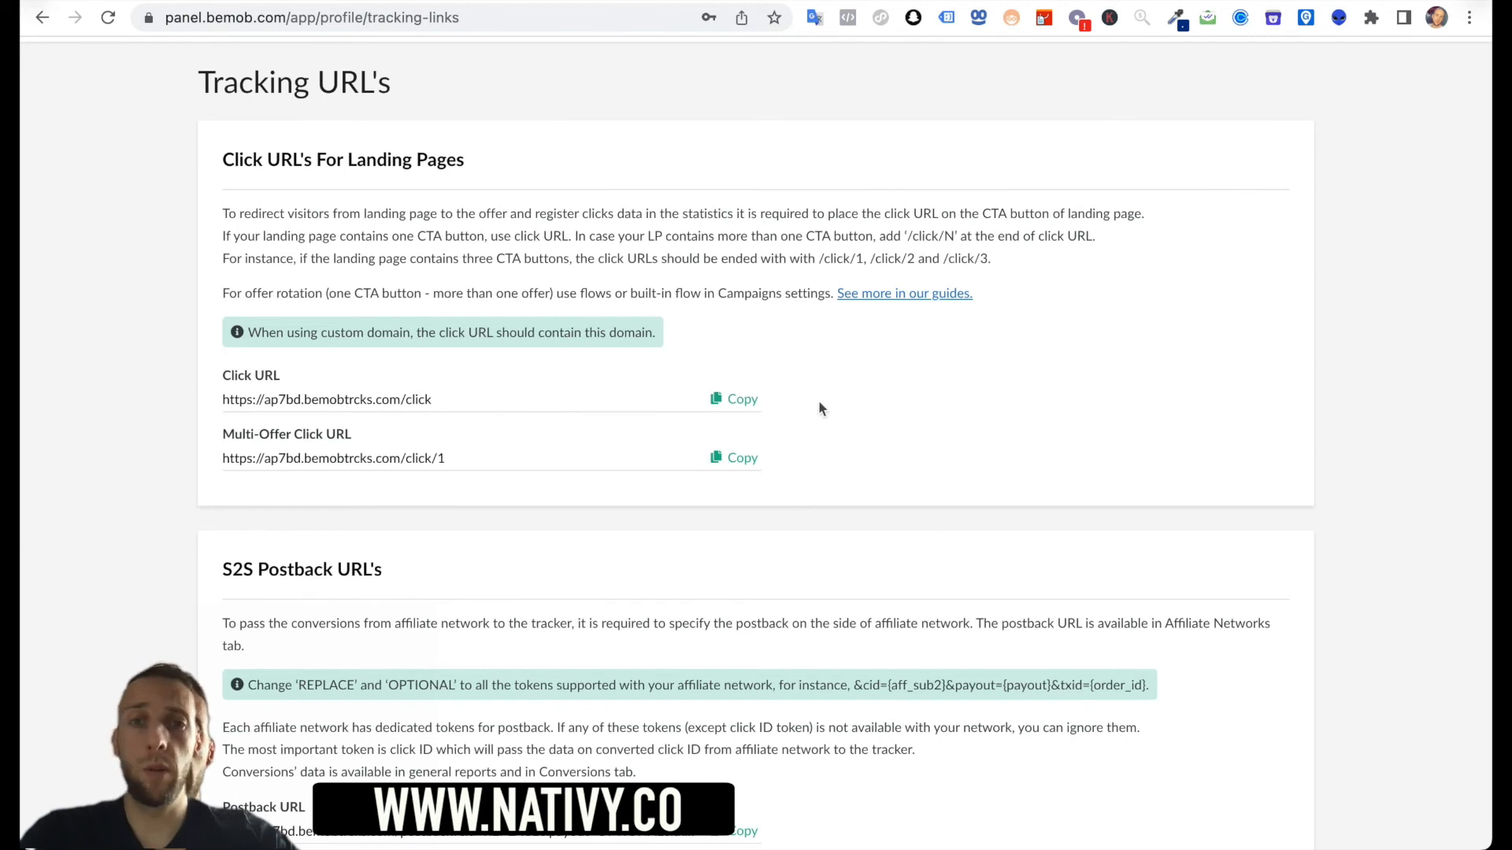
pyautogui.scroll(-6, 819, 400)
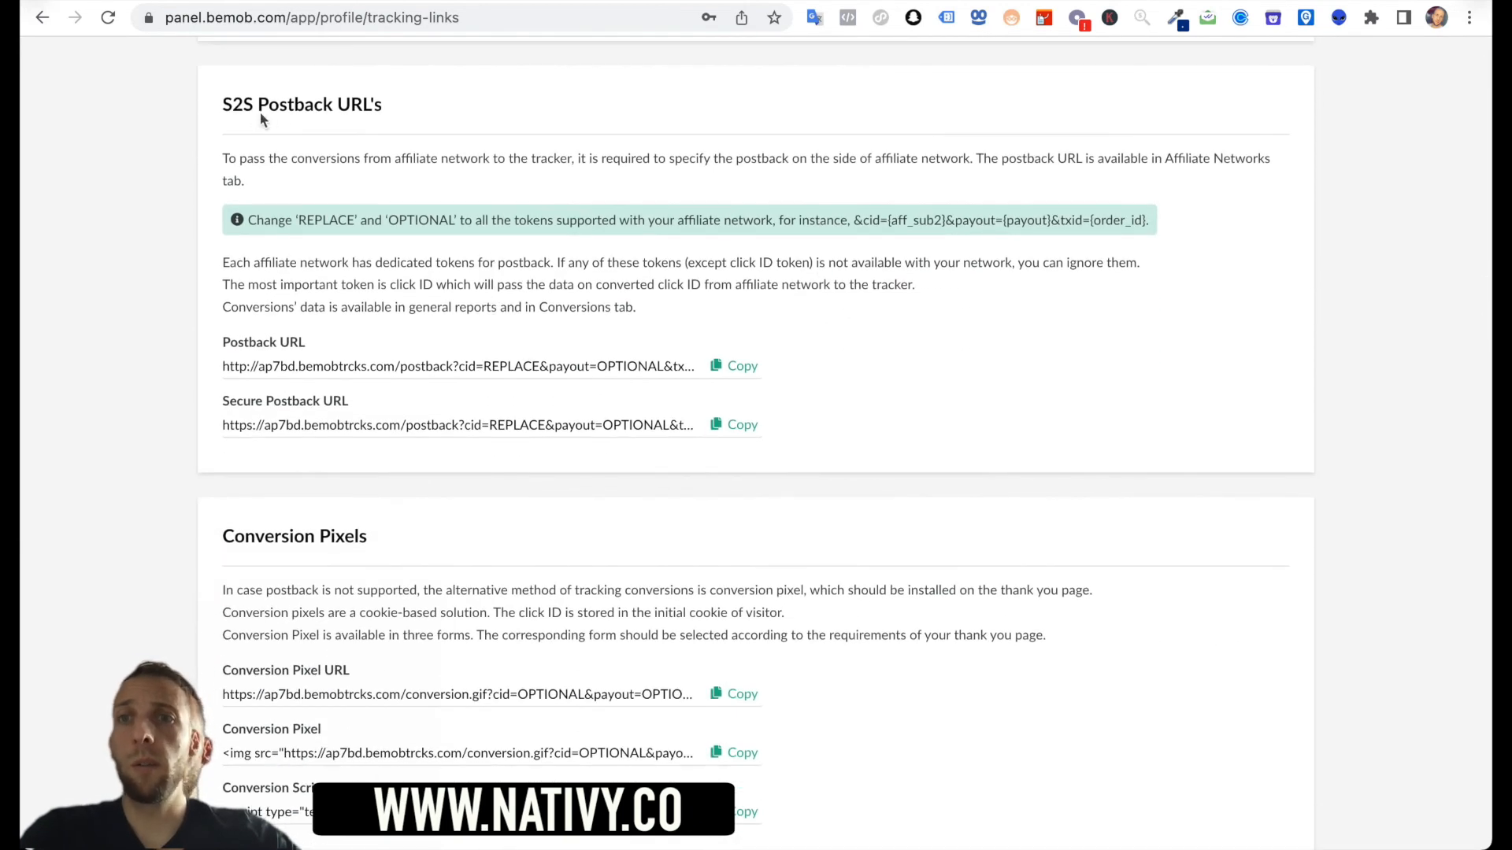
# - Highlight the S2S Postback URL's heading and copy the Conversion Pixel URL from the Conversion Pixels section
pyautogui.moveTo(386, 110); pyautogui.dragTo(193, 99)
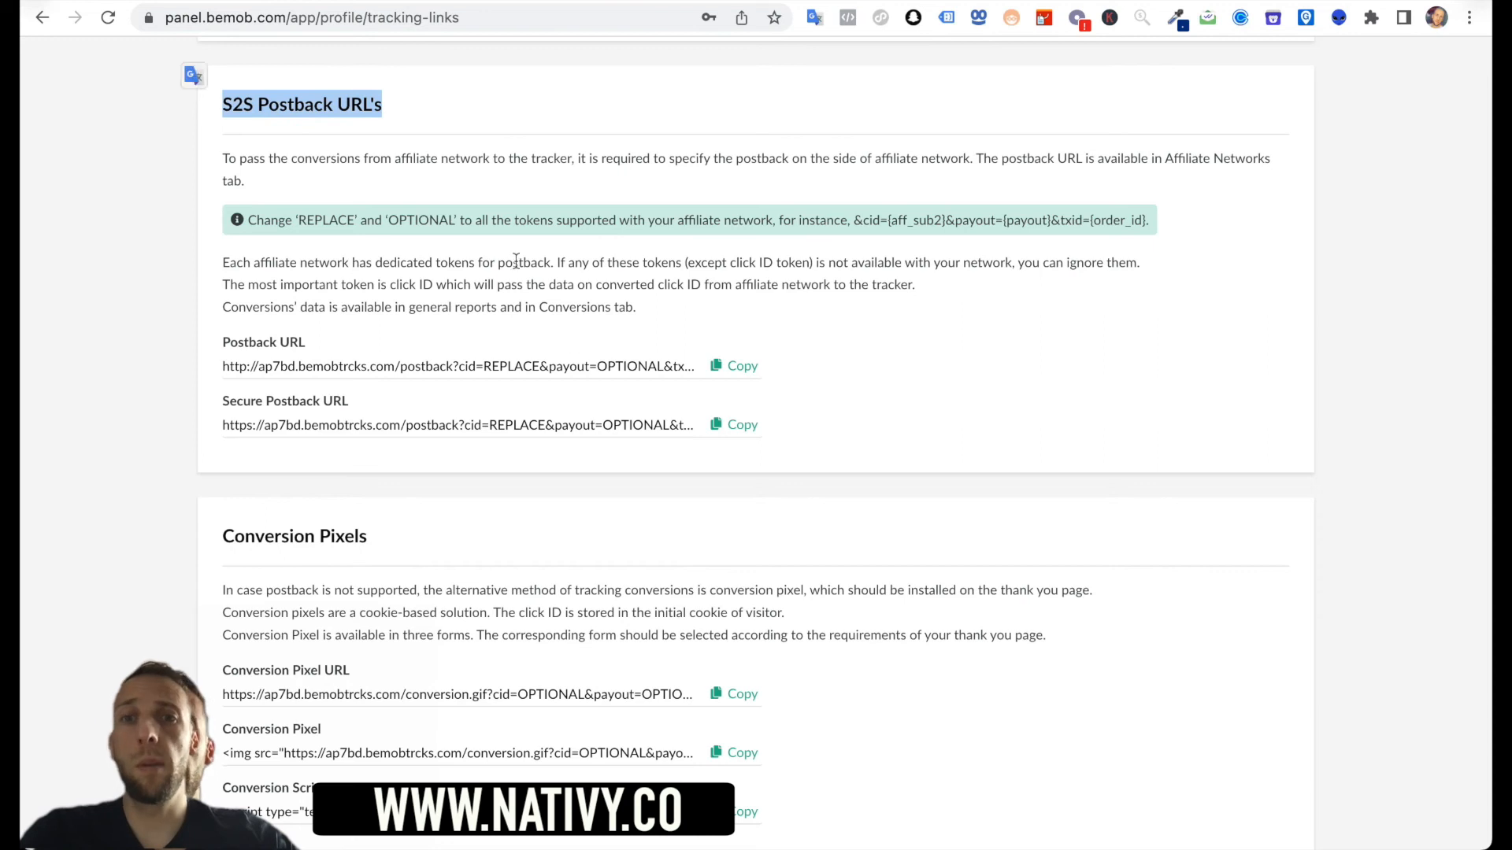
pyautogui.click(474, 125)
pyautogui.scroll(7, 499, 188)
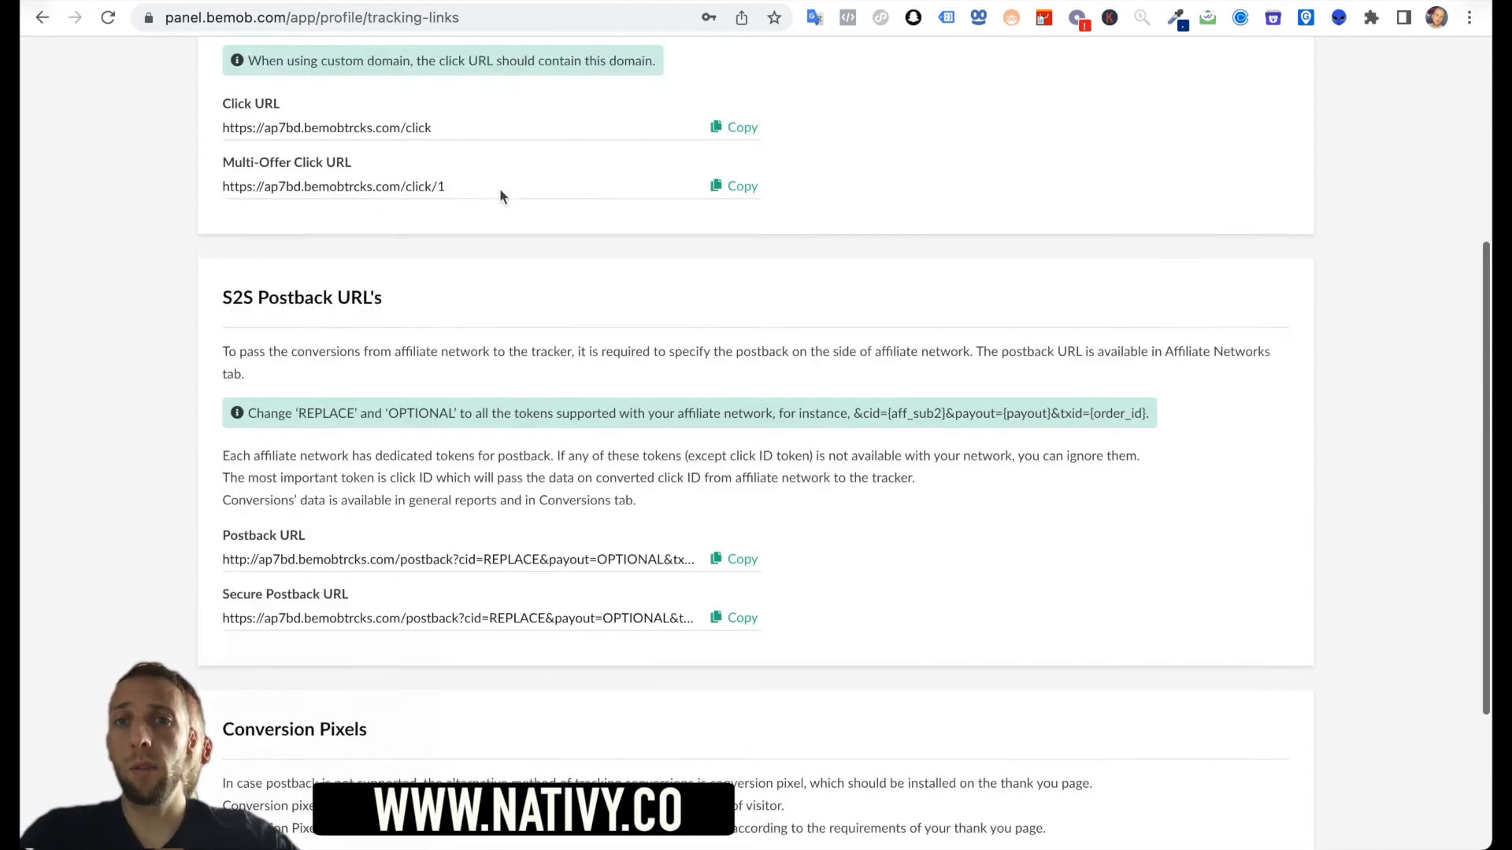
pyautogui.scroll(-7, 599, 478)
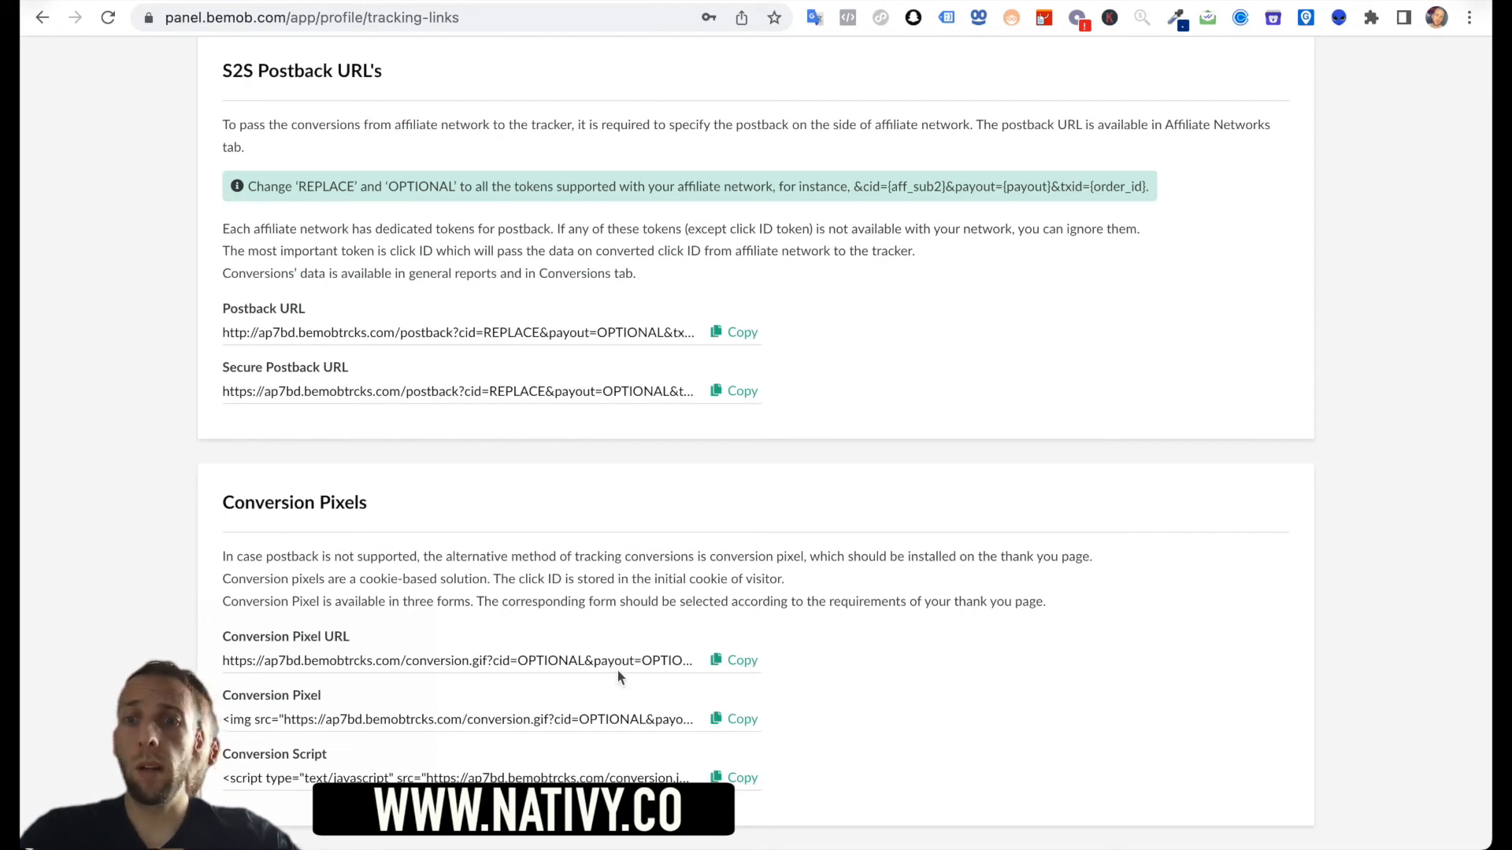
pyautogui.click(739, 666)
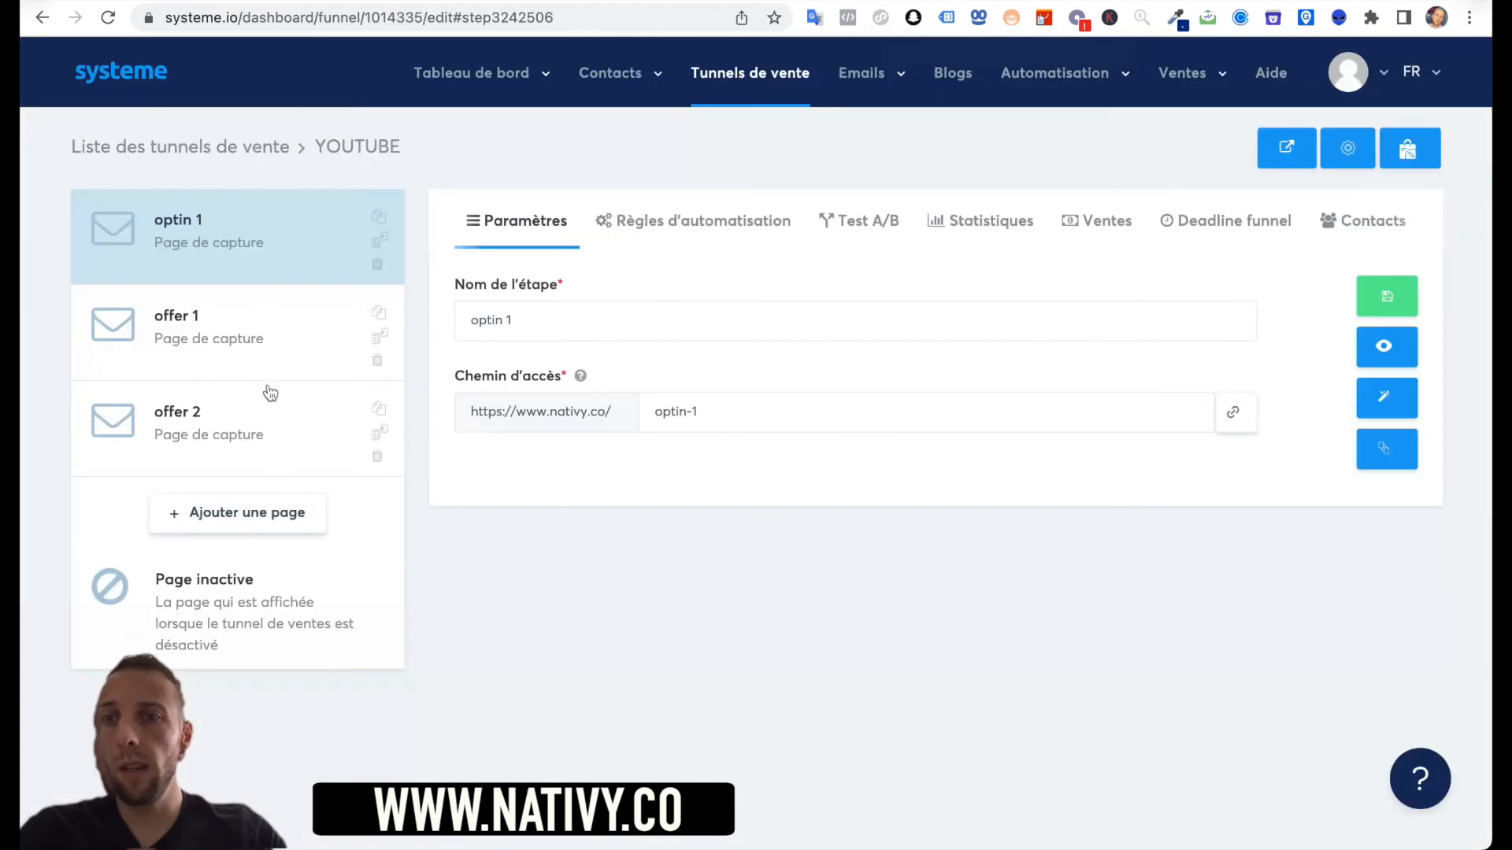
# - Switch to systeme.io and add a "Page de remerciement" named thanks to the YOUTUBE funnel, using the MERCI ! template
pyautogui.click(256, 518)
pyautogui.write('thanks')
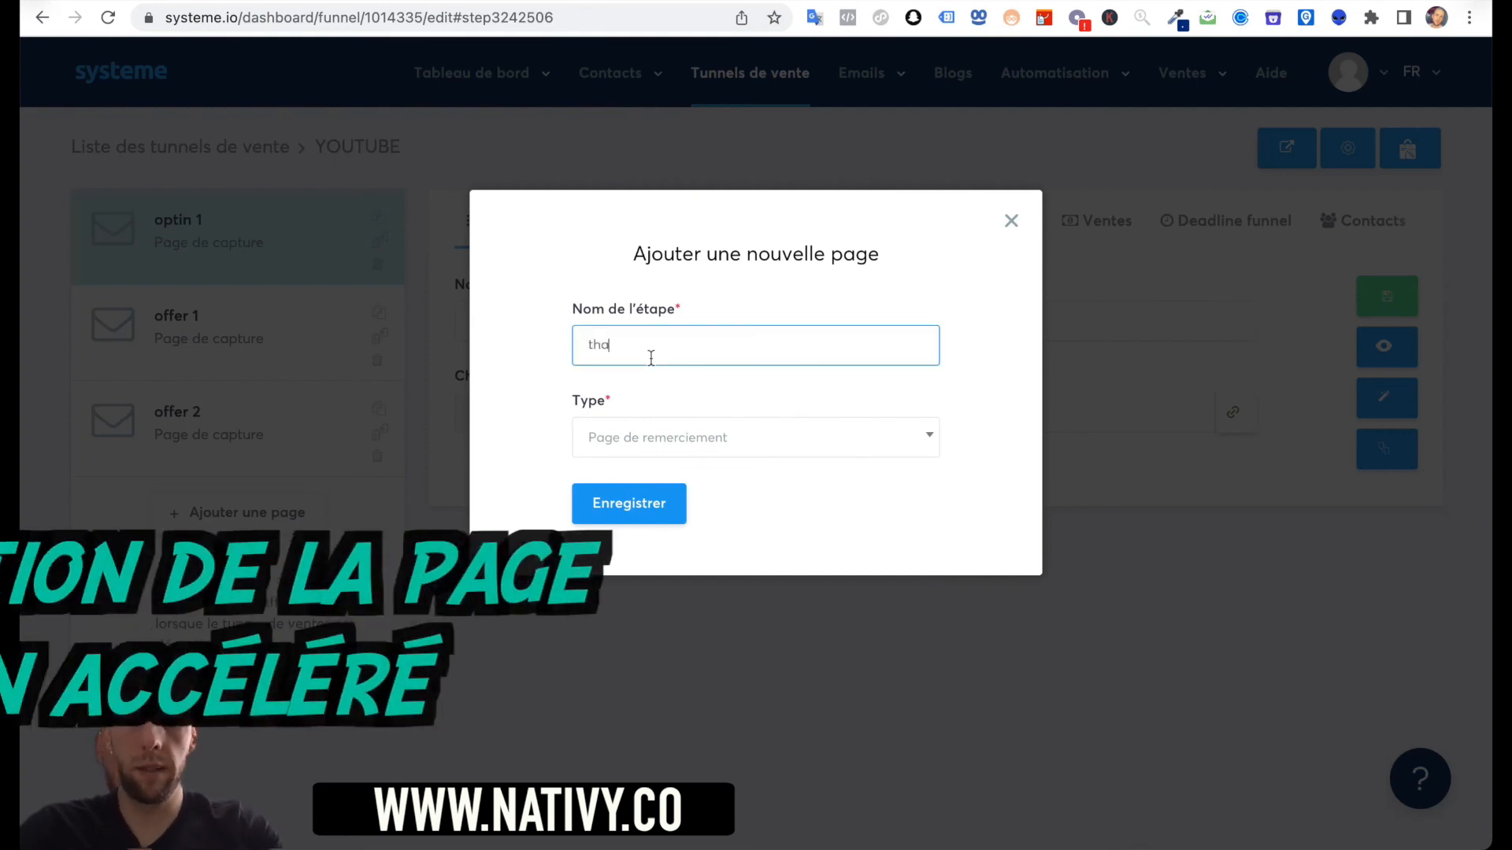
pyautogui.click(633, 502)
pyautogui.scroll(-8, 710, 482)
pyautogui.click(1187, 426)
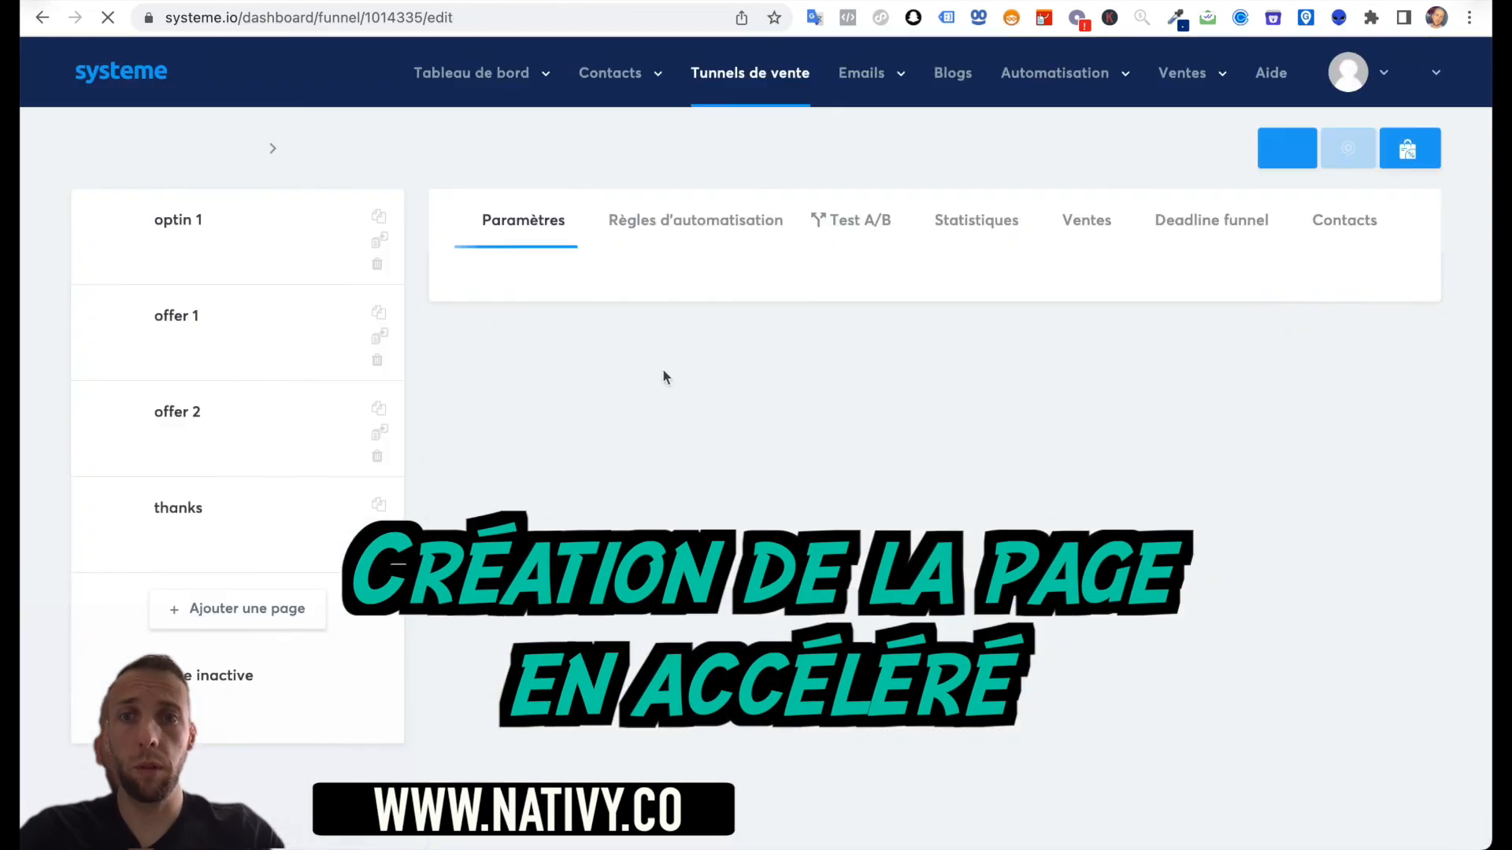
pyautogui.doubleClick(832, 416)
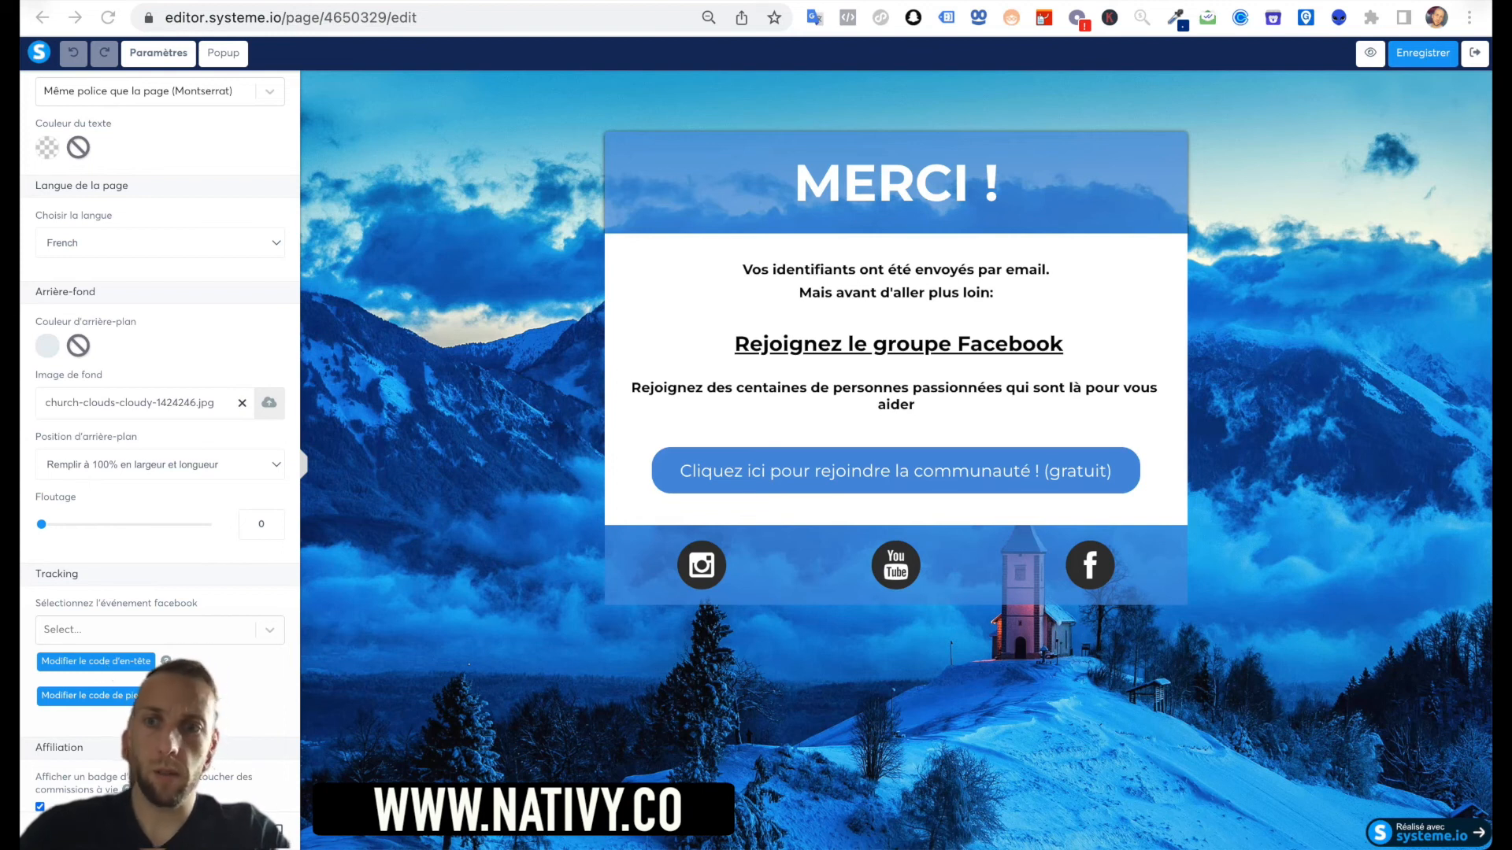
# - Paste the BeMob Conversion Pixel URL into the thank-you page's header code, save the page and exit the editor
pyautogui.click(118, 662)
pyautogui.press('super+v')
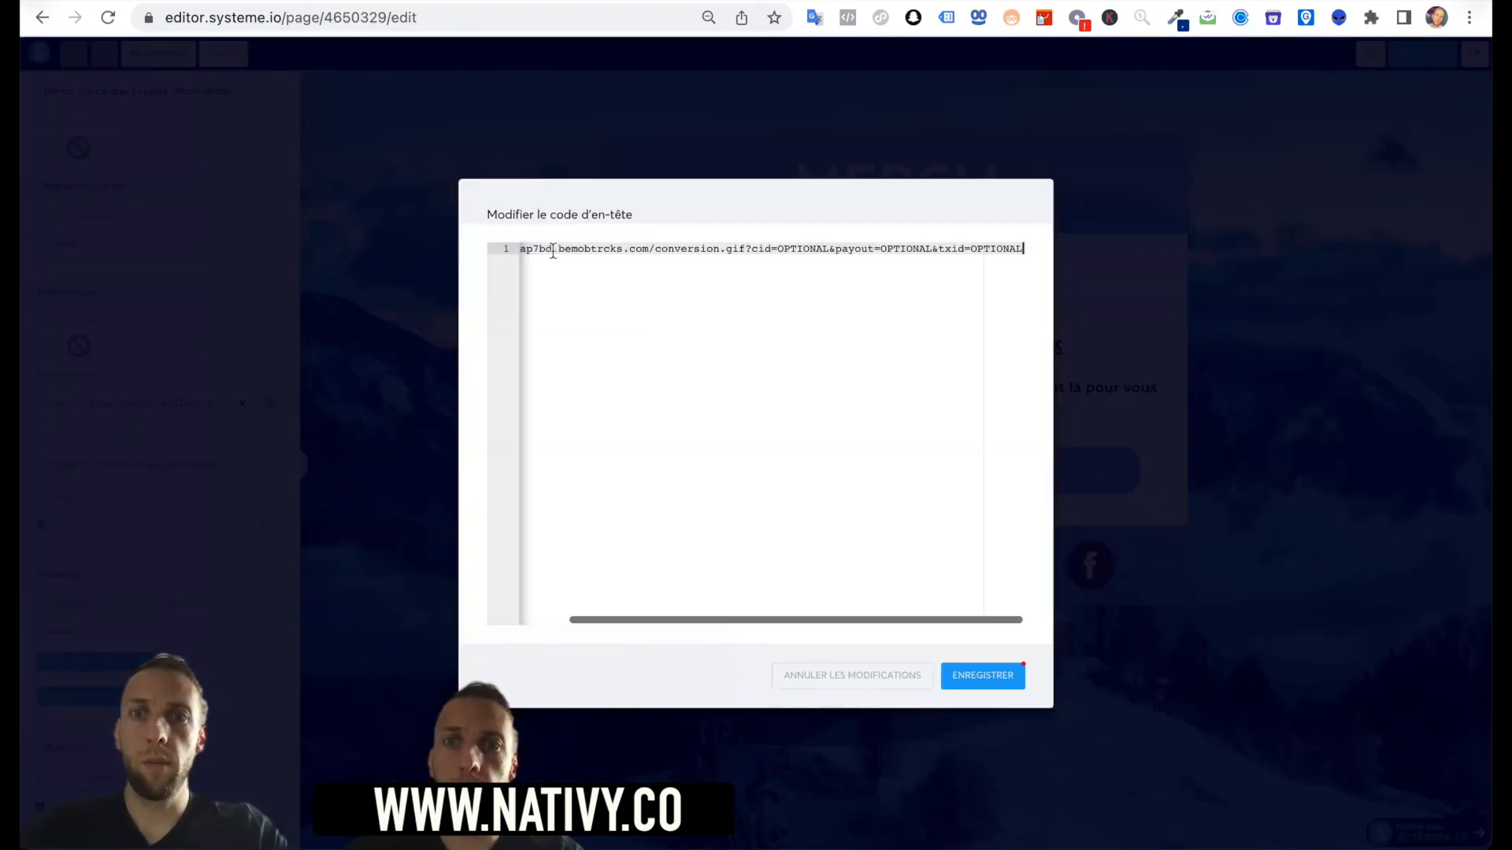
pyautogui.click(1000, 682)
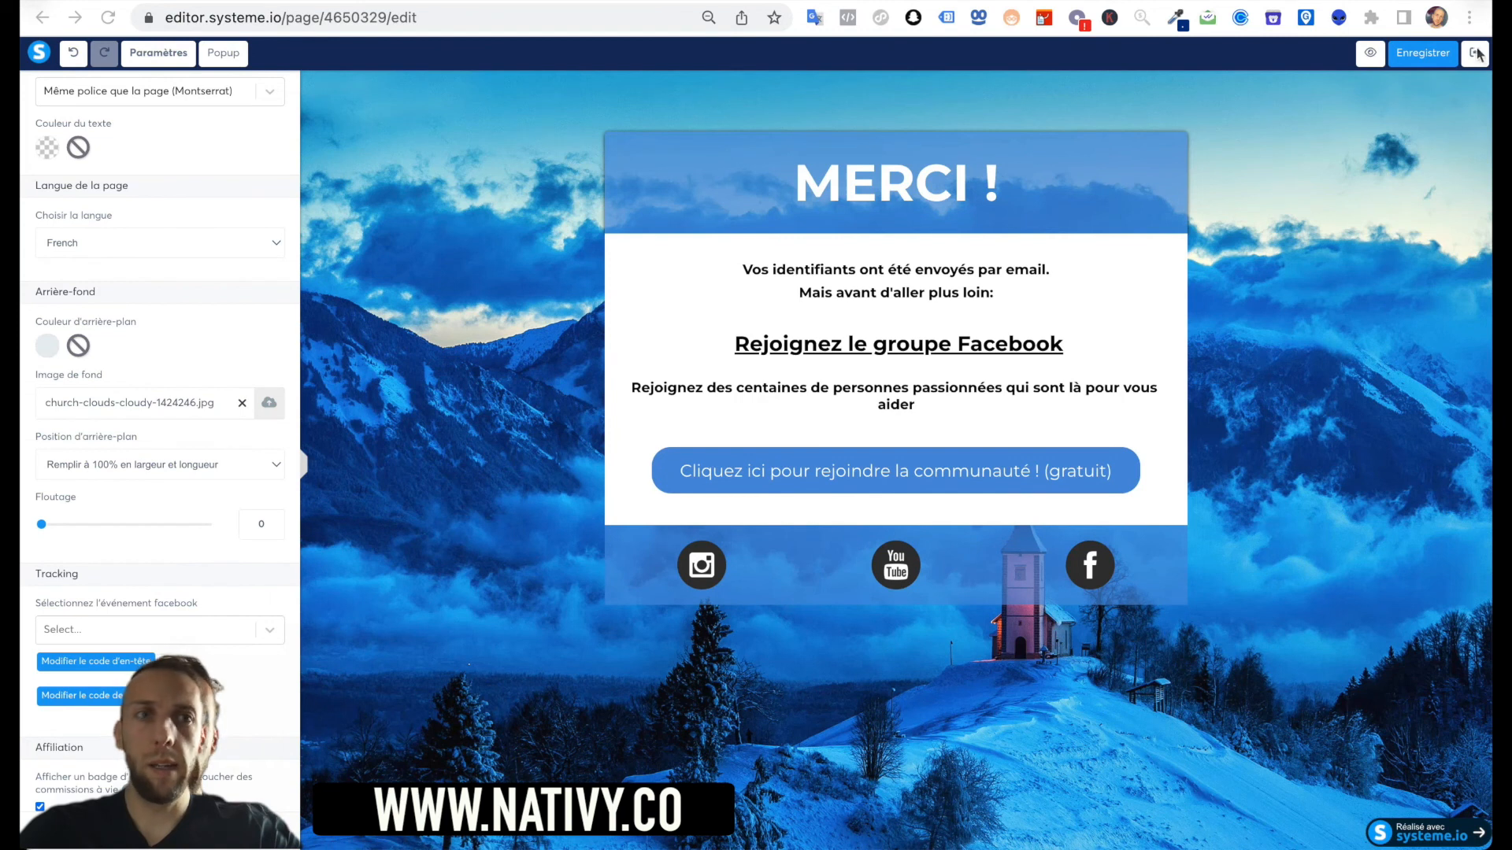
pyautogui.click(1430, 60)
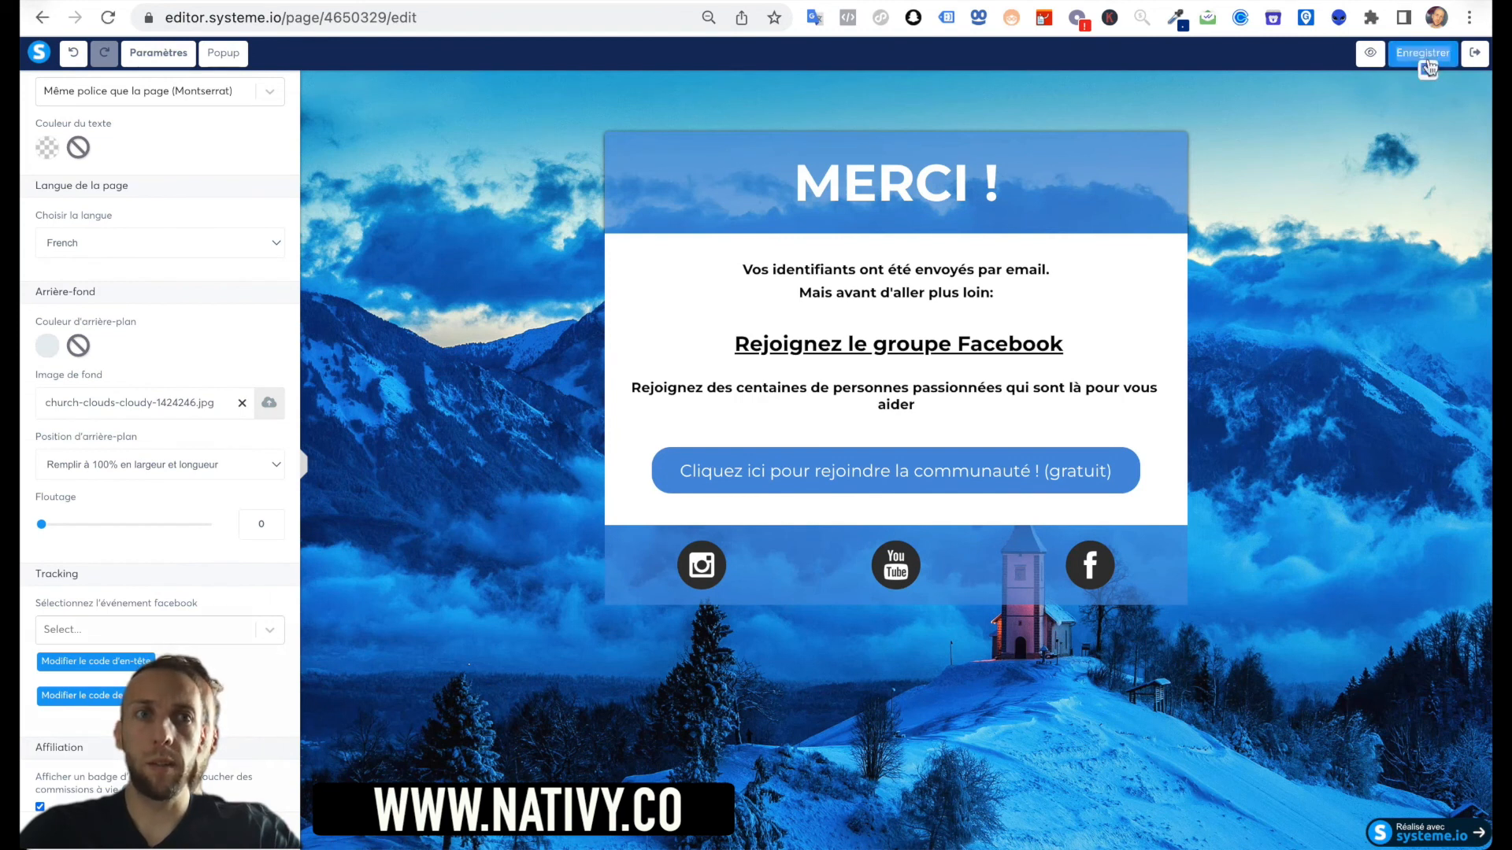
pyautogui.click(1475, 52)
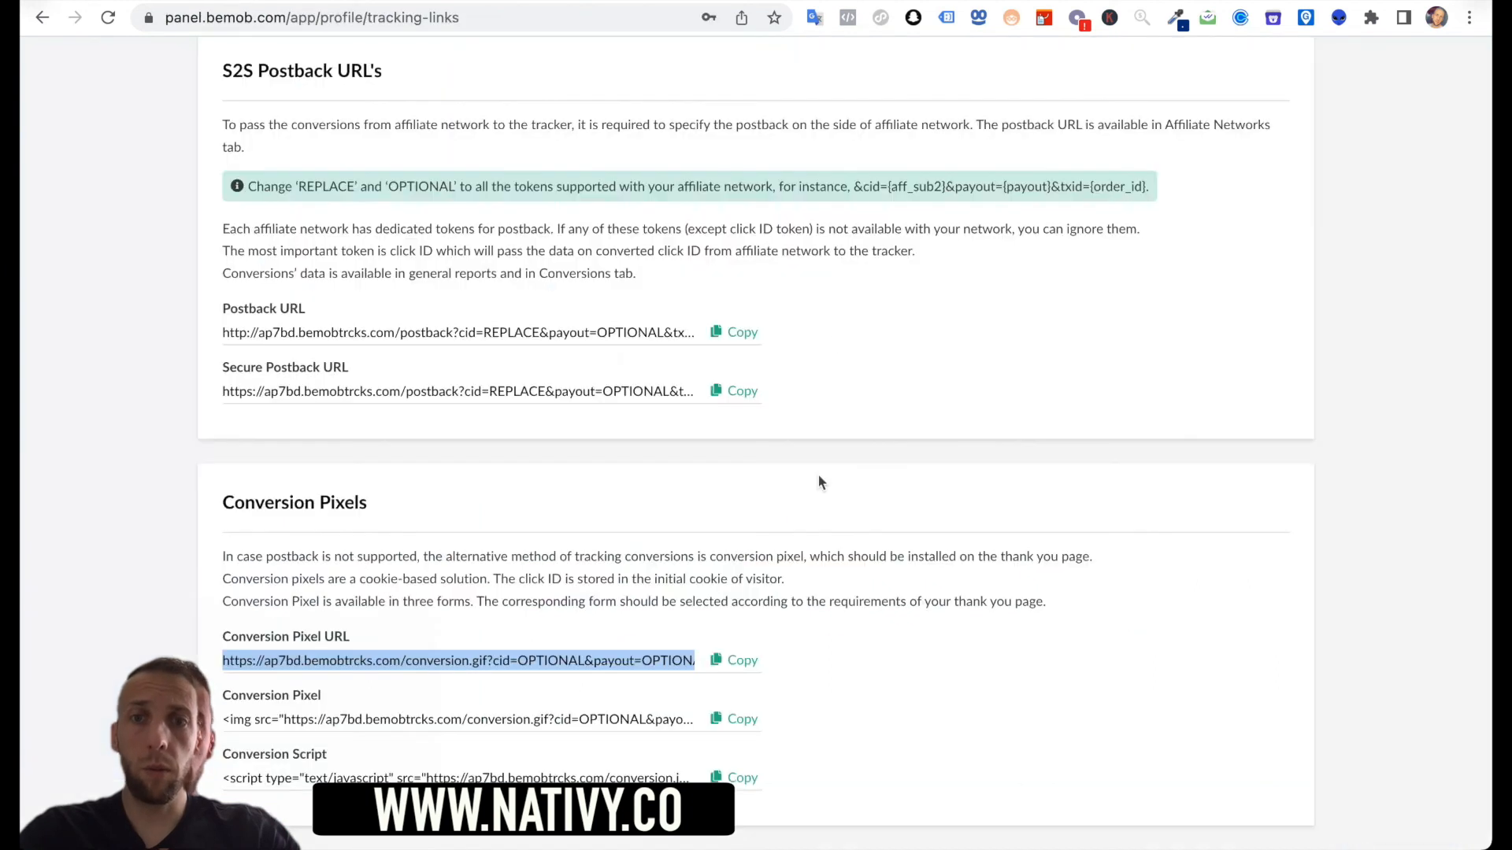
# - Switch to BeMob's offers report and compare the listed offers with the offer pages in the systeme.io YOUTUBE funnel
pyautogui.scroll(8, 544, 233)
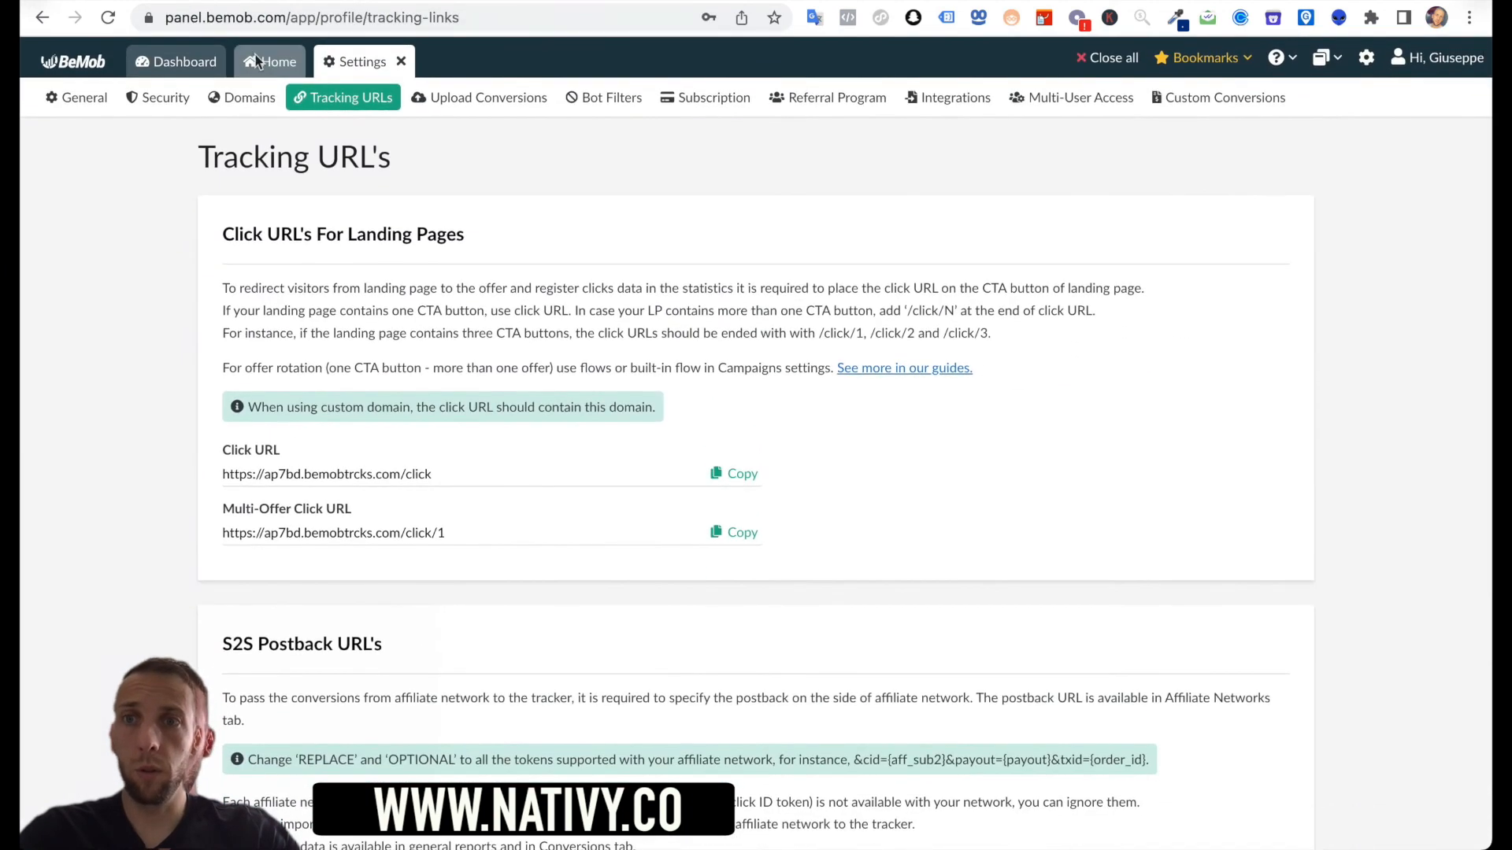
pyautogui.click(261, 61)
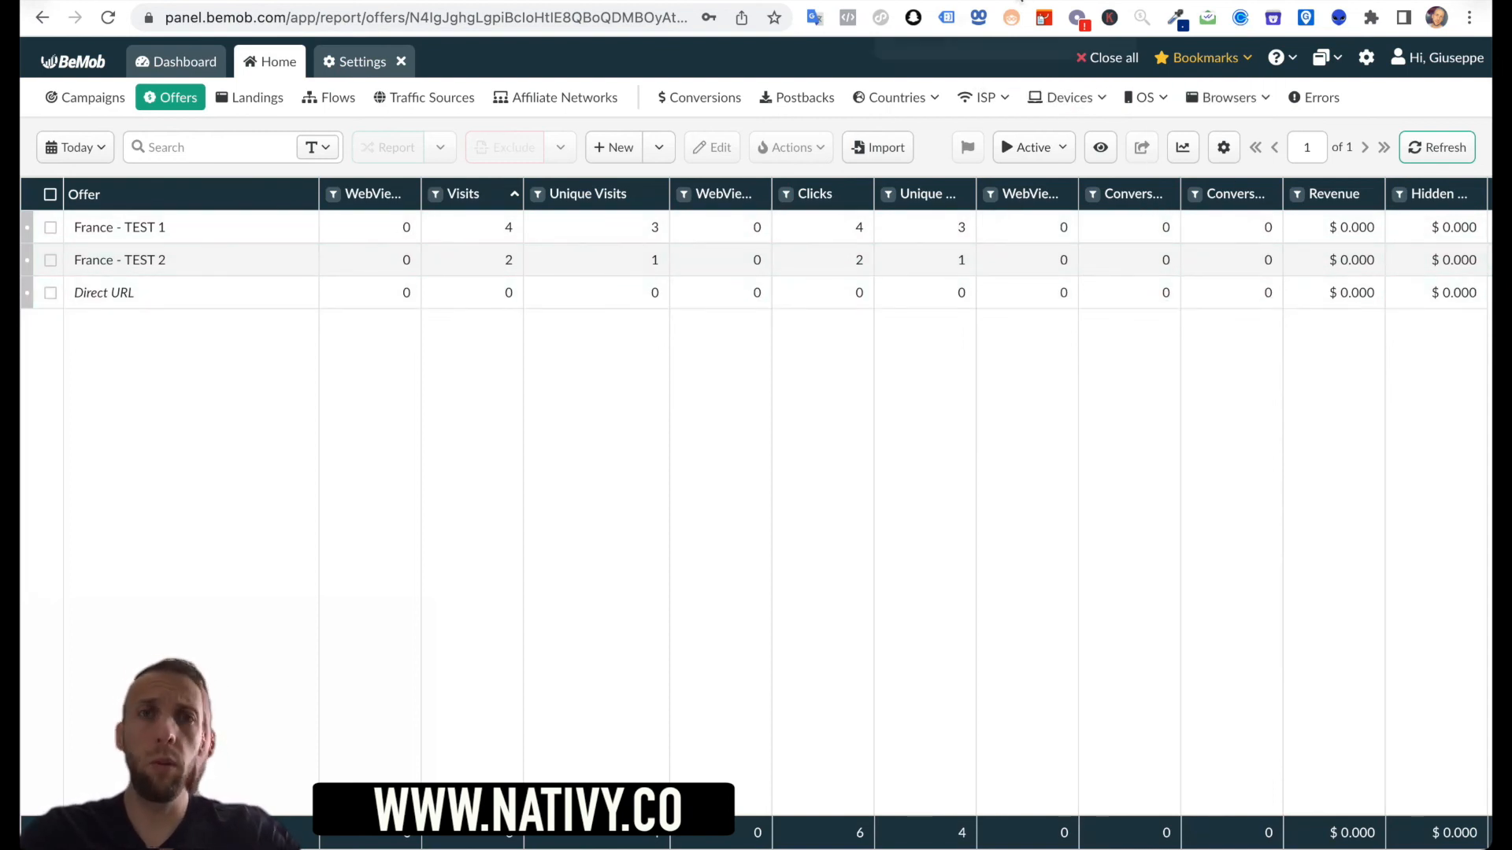
pyautogui.click(1019, 0)
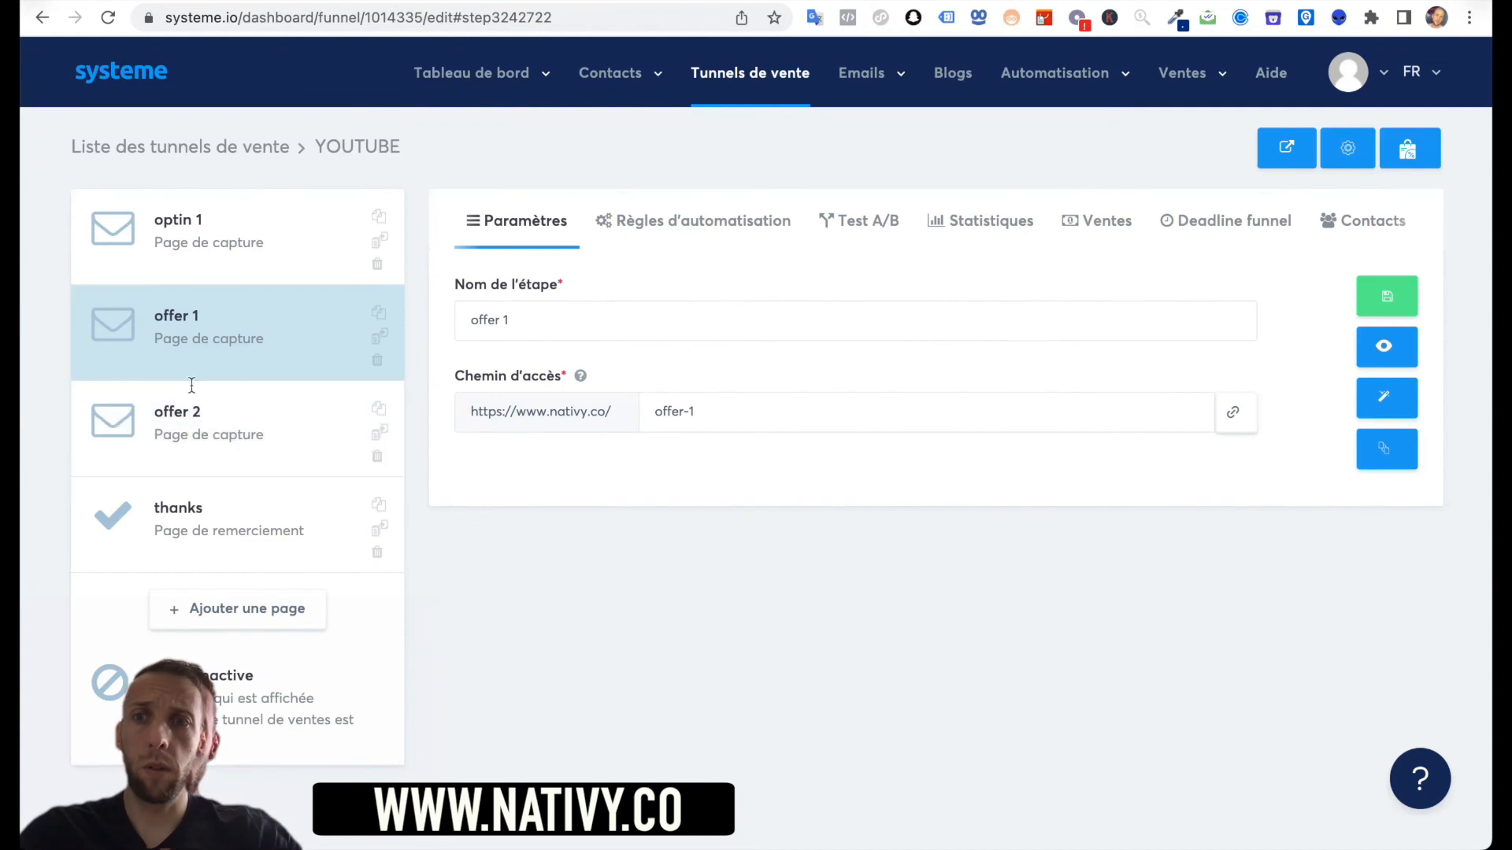
pyautogui.click(811, 2)
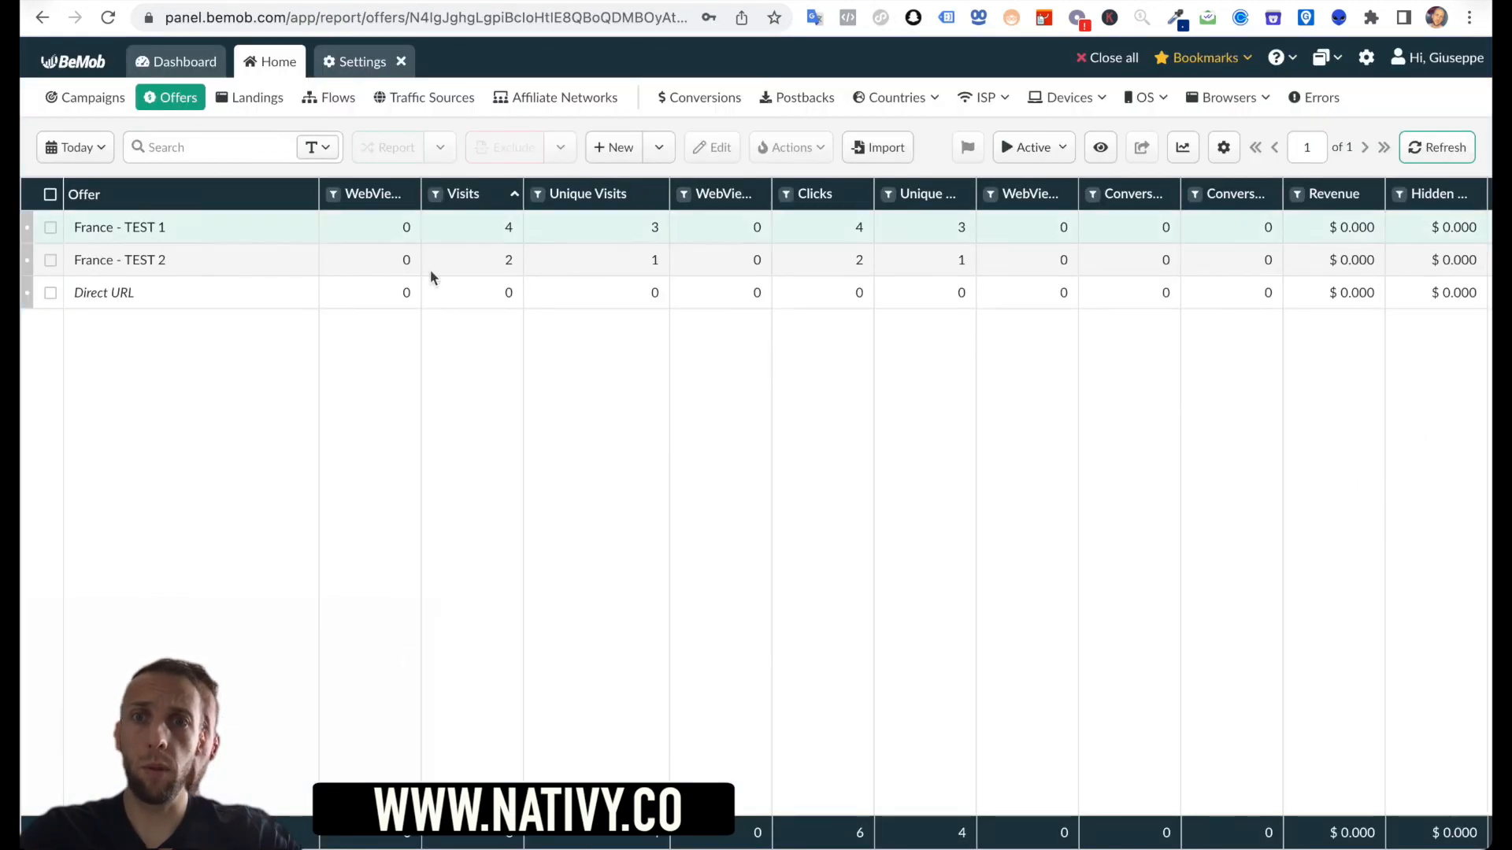
# - Open the campaign links of France - Taboola - TEST and copy the Campaign Test URL
pyautogui.click(100, 95)
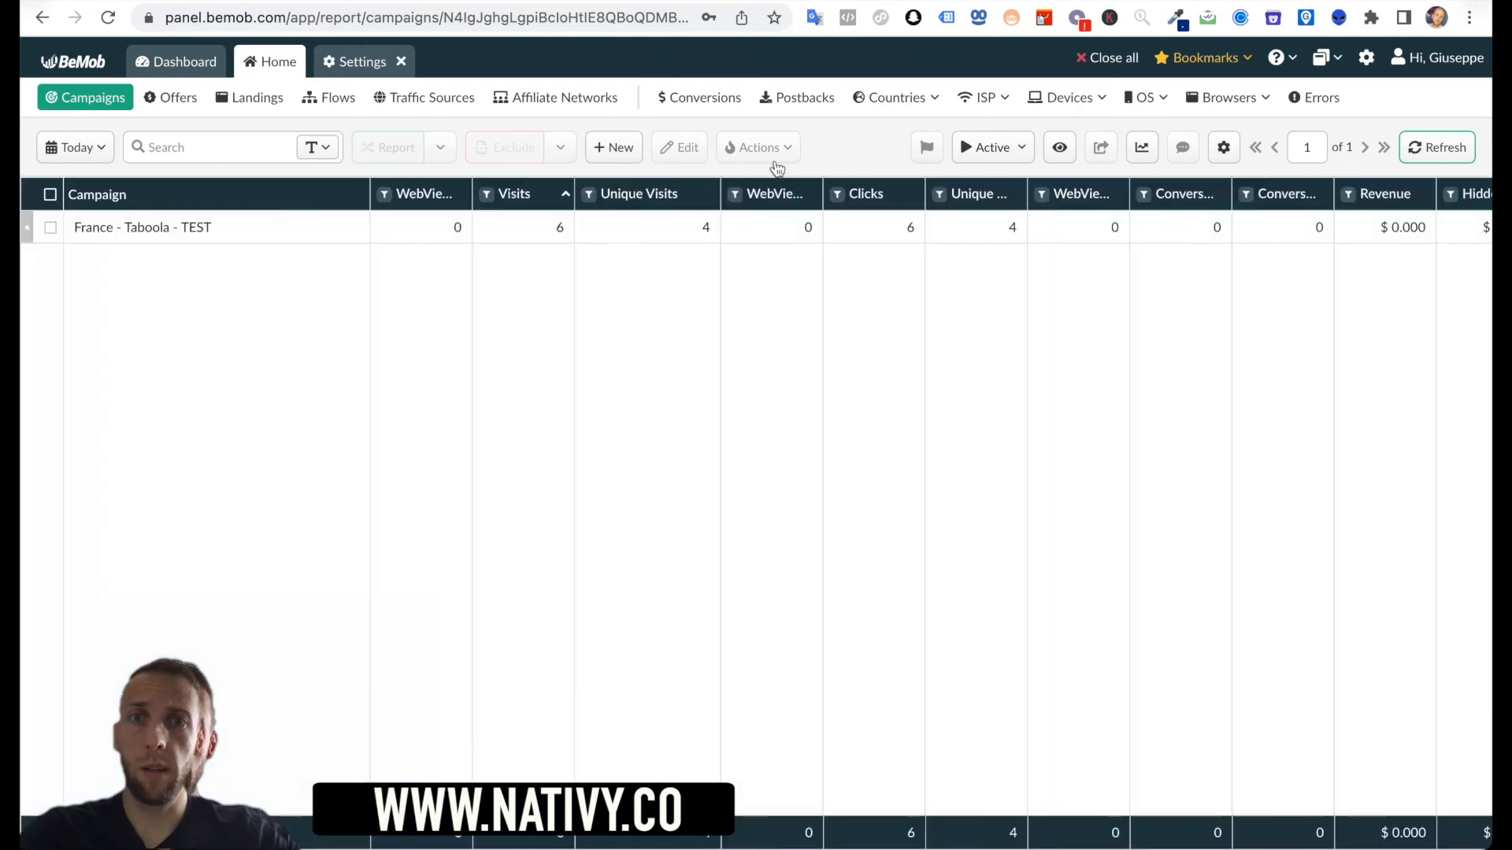
pyautogui.click(236, 226)
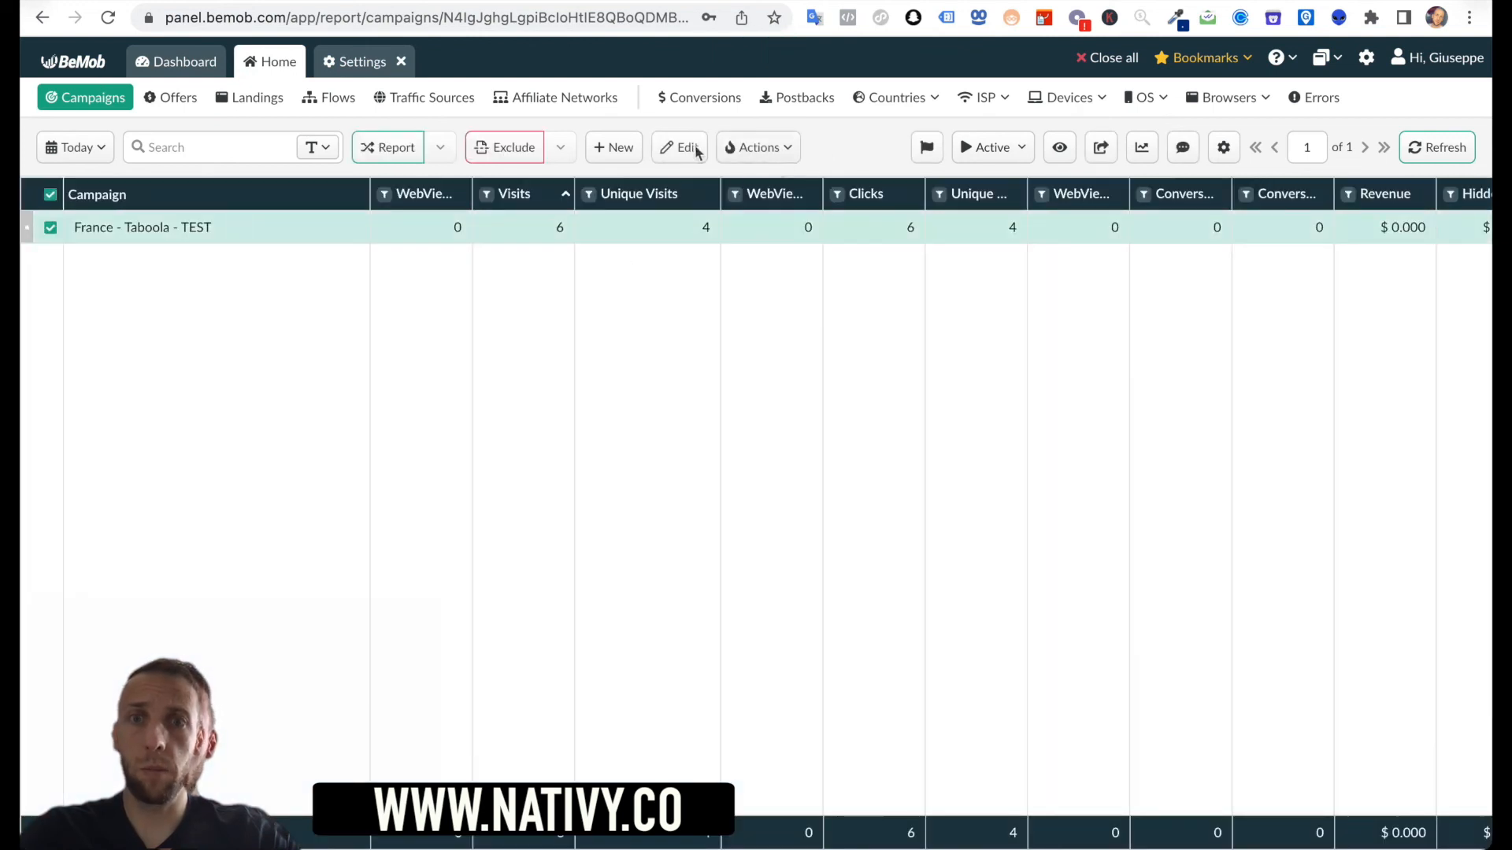
pyautogui.click(742, 150)
pyautogui.click(725, 387)
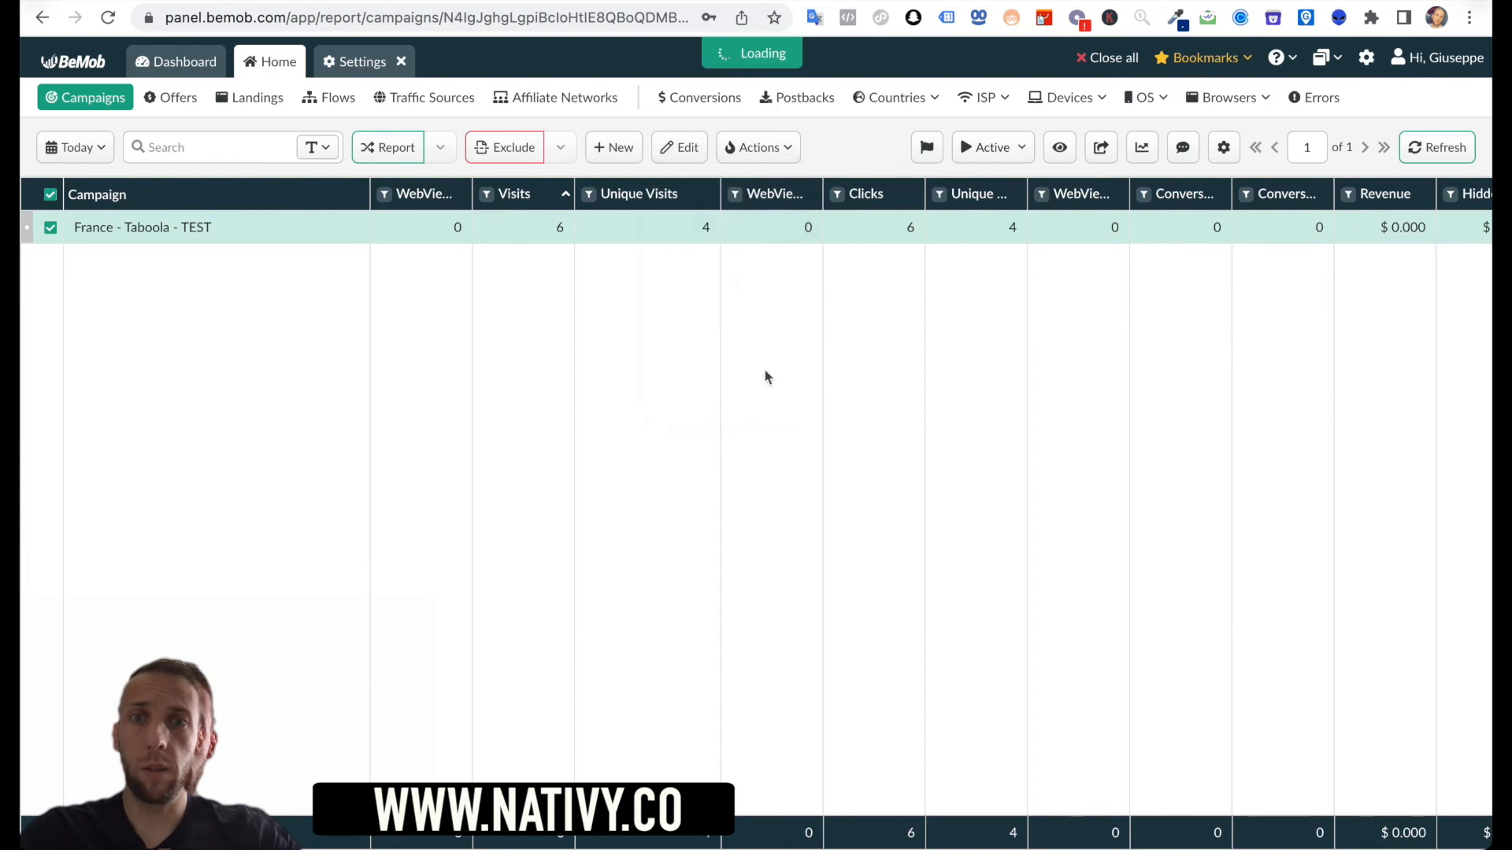
pyautogui.click(1011, 318)
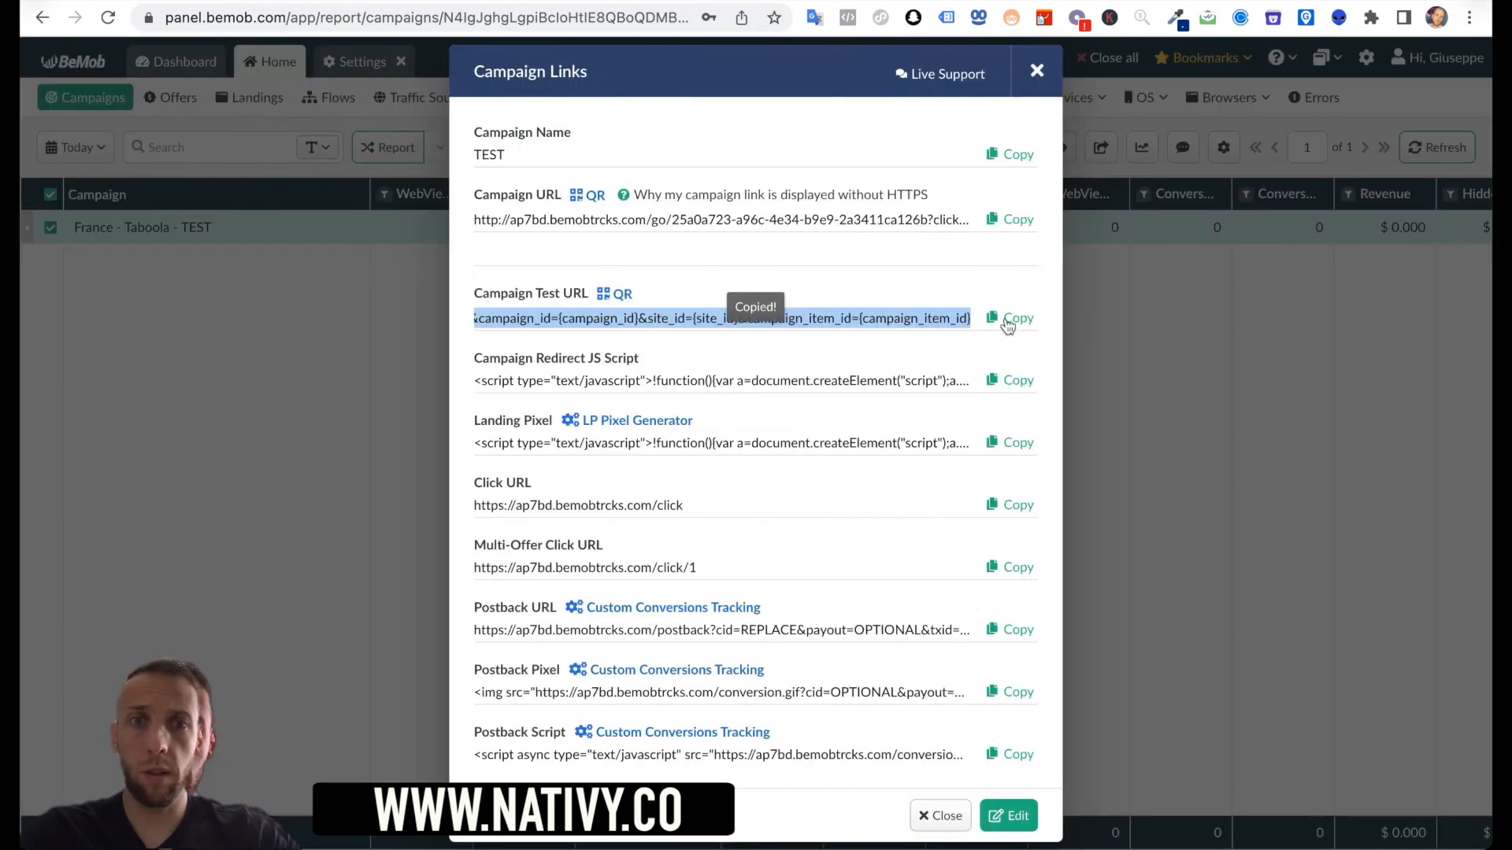
# - Open the copied Campaign Test URL in a new browser tab and follow the landing page's DEMANDER UN AUDIT link to the offer
pyautogui.press('super+t')
pyautogui.press('super+v')
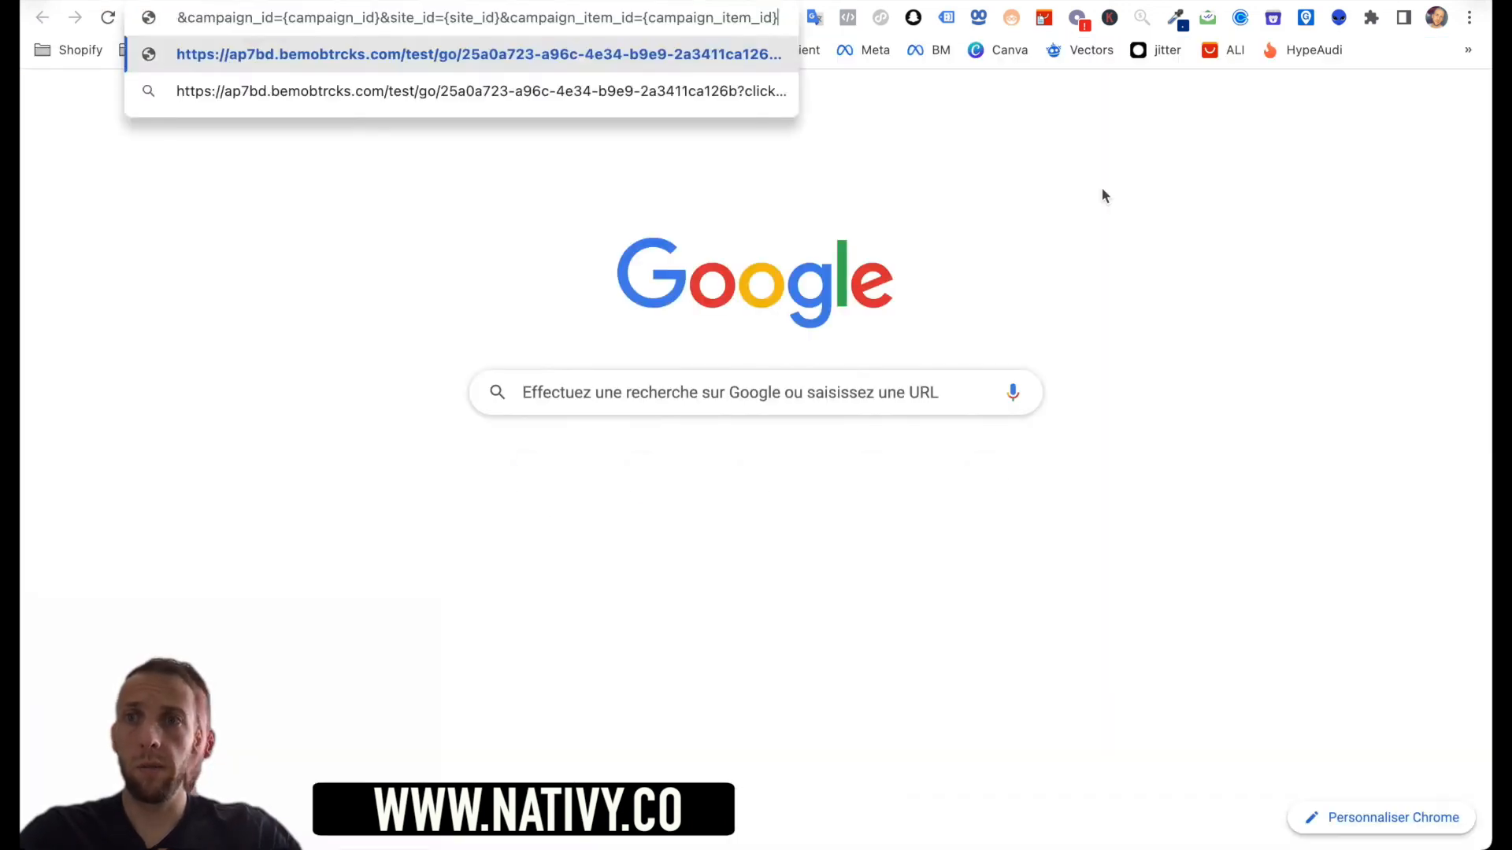
pyautogui.press('Return')
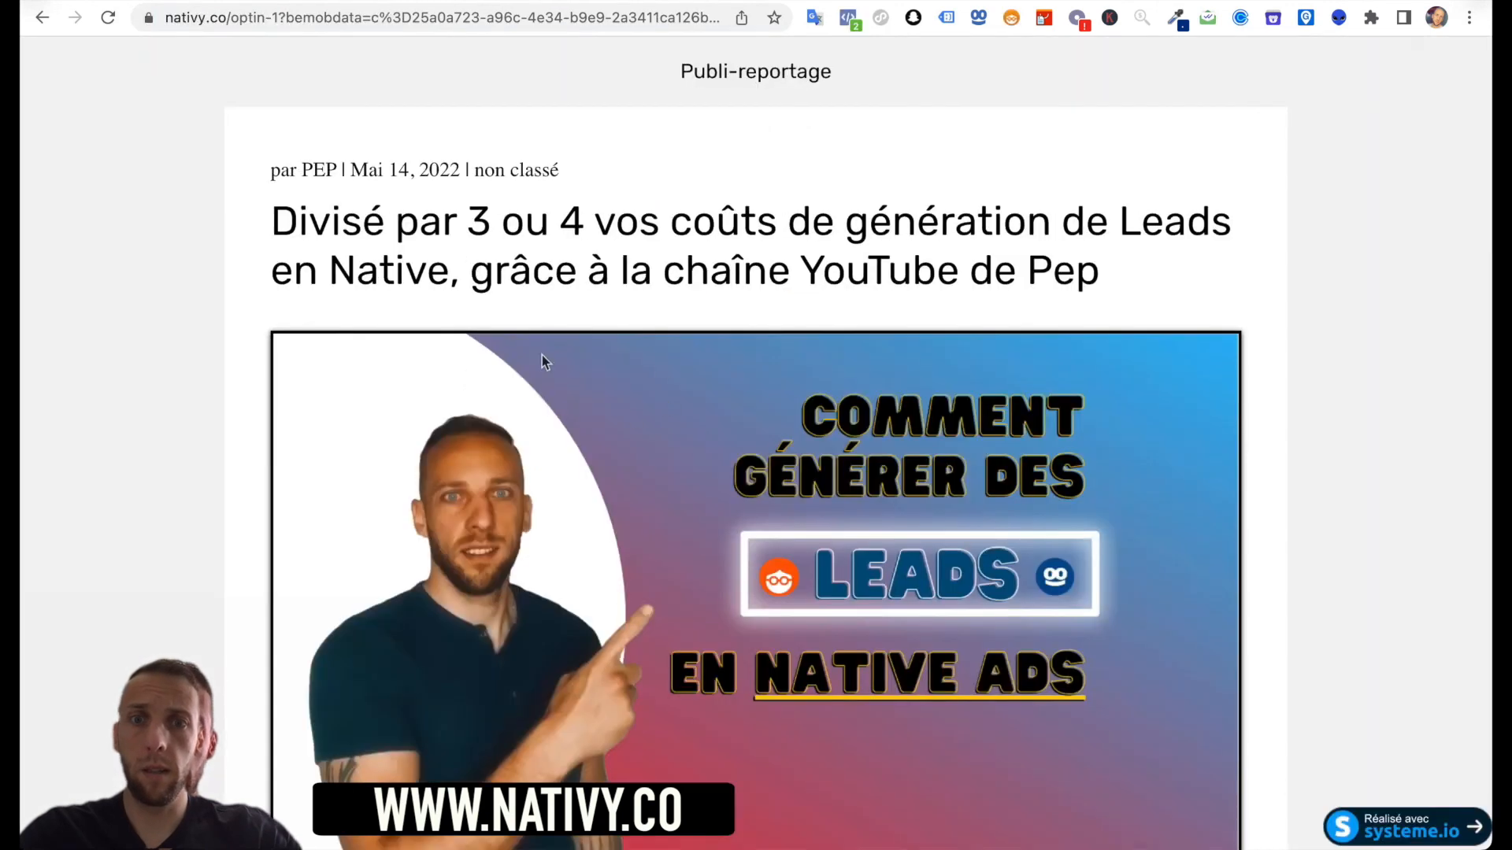
pyautogui.scroll(-10, 542, 356)
pyautogui.click(687, 395)
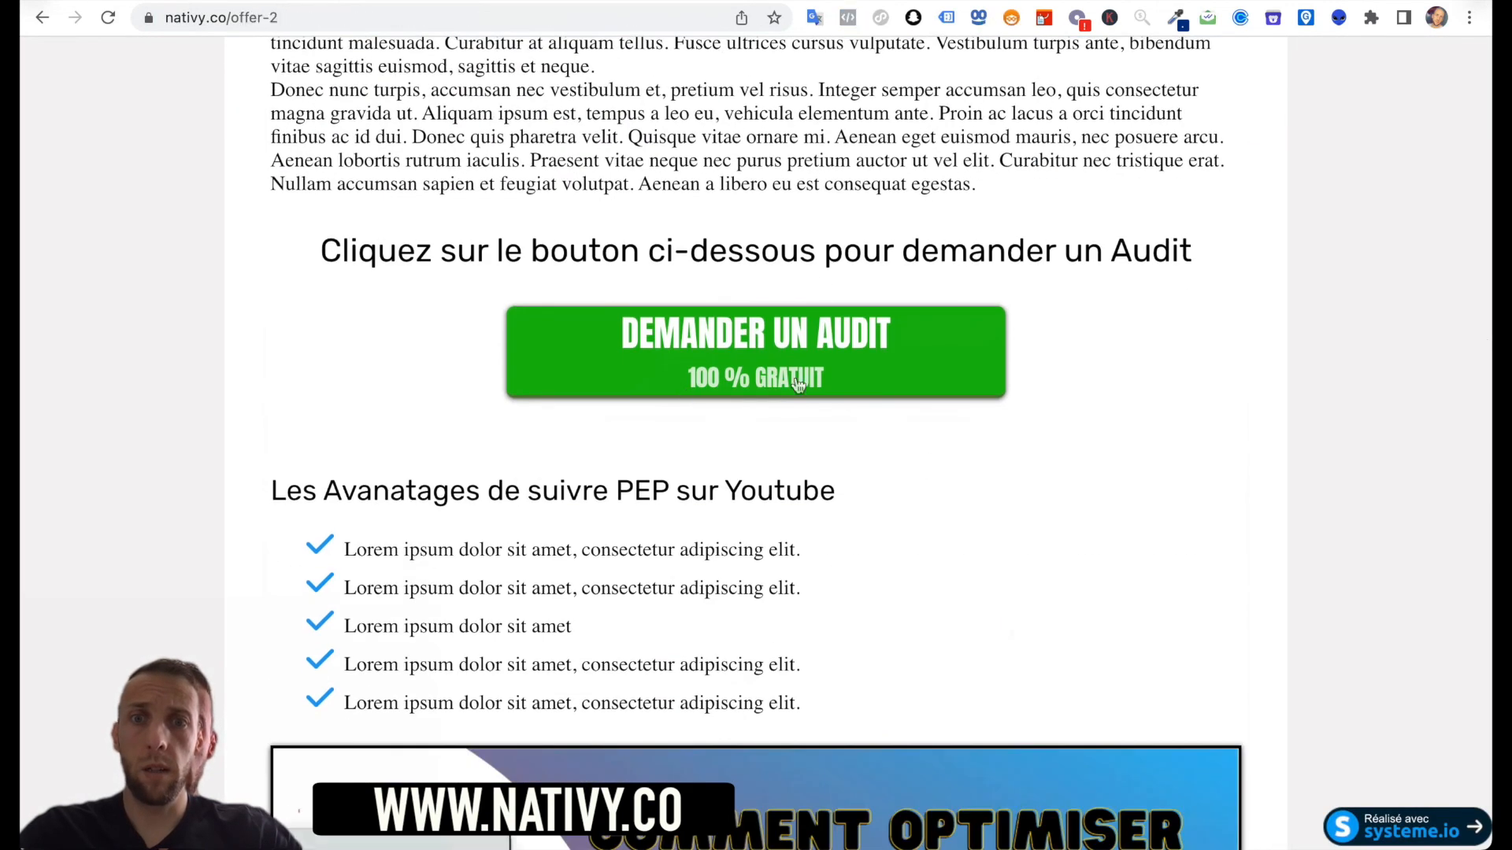
# - Answer the offer page's eligibility questions with OUI for doing Native Ads and Taboola as the platform
pyautogui.click(1008, 393)
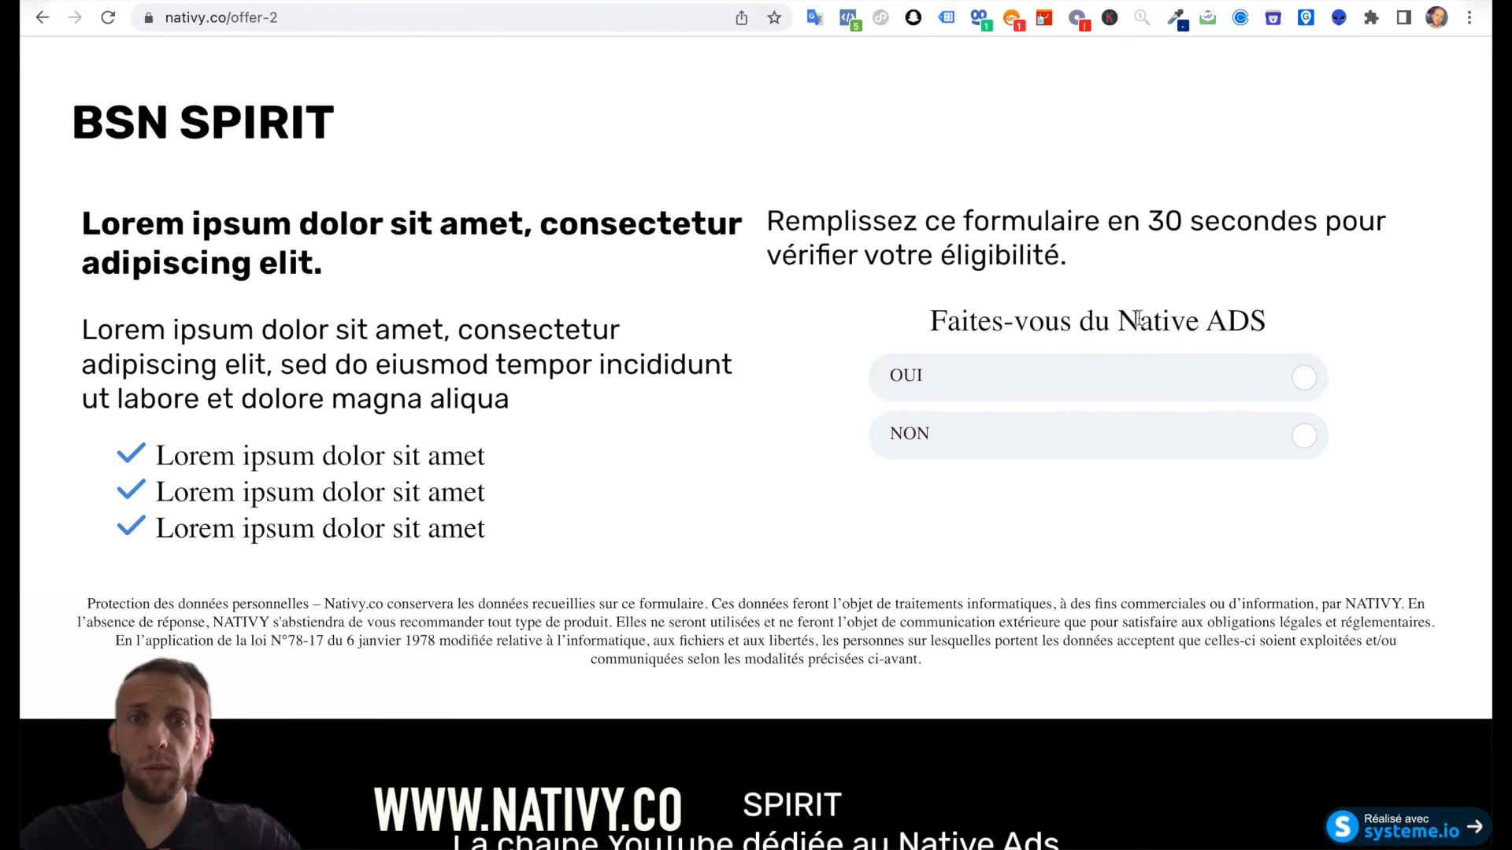
pyautogui.click(1237, 376)
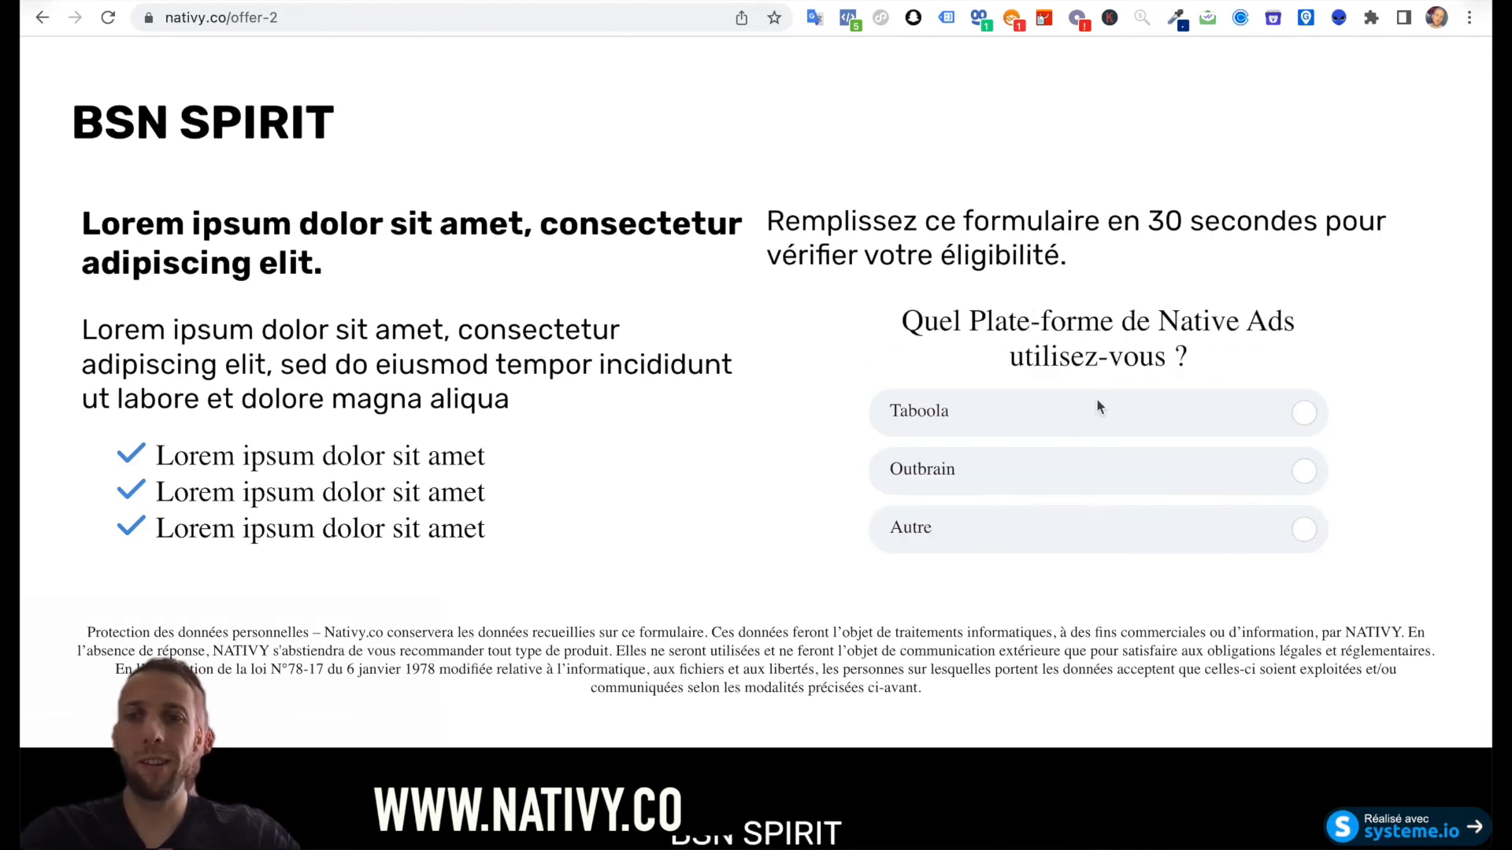
pyautogui.click(1087, 425)
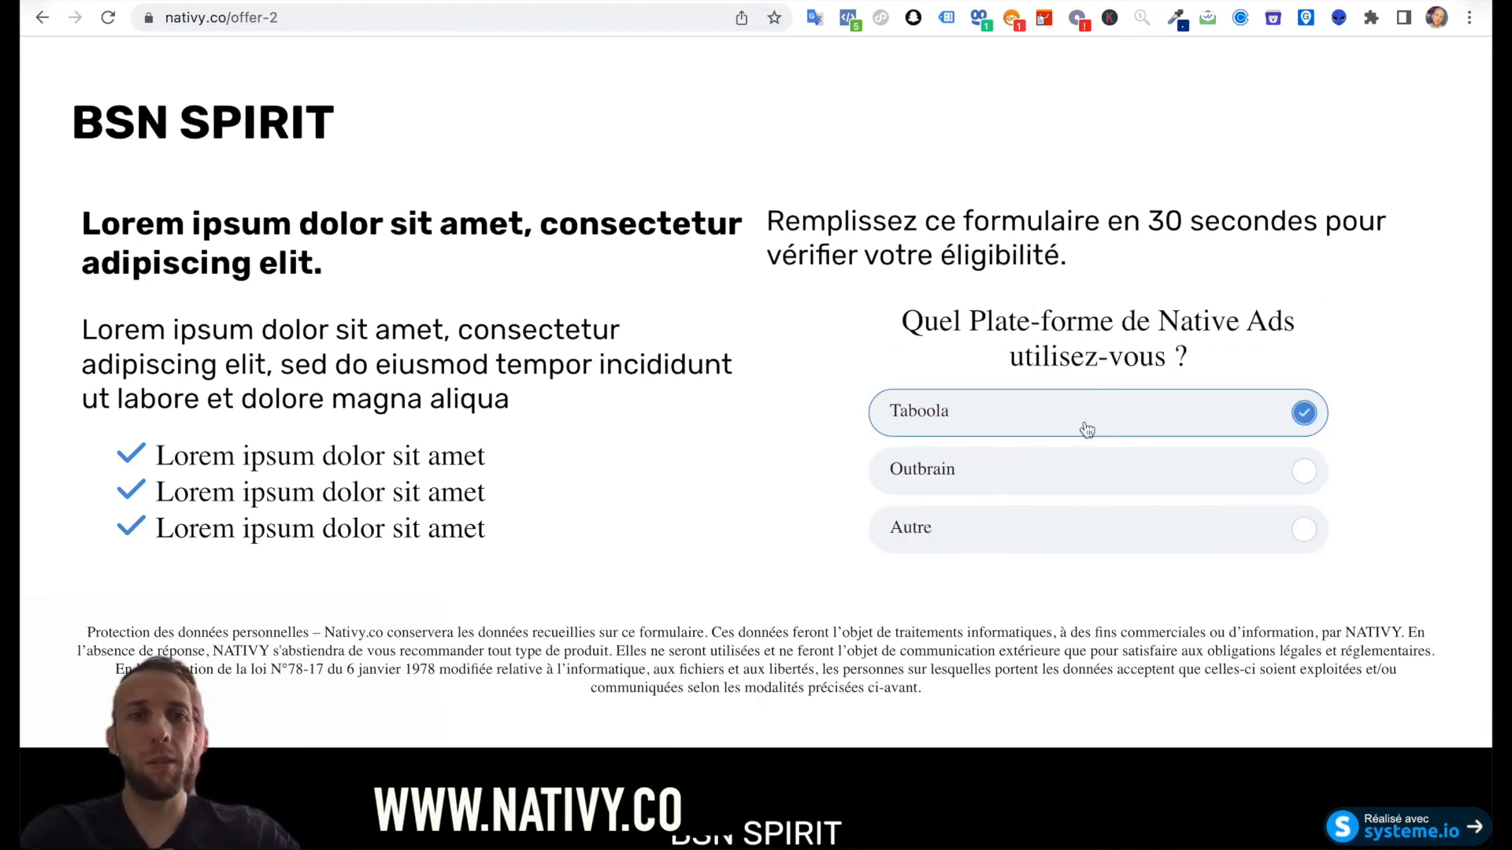
# - Fill in the offer form with a test e-mail address and a first name, and submit it
pyautogui.click(1145, 371)
pyautogui.write('hhfsz@jkjdsfg.com')
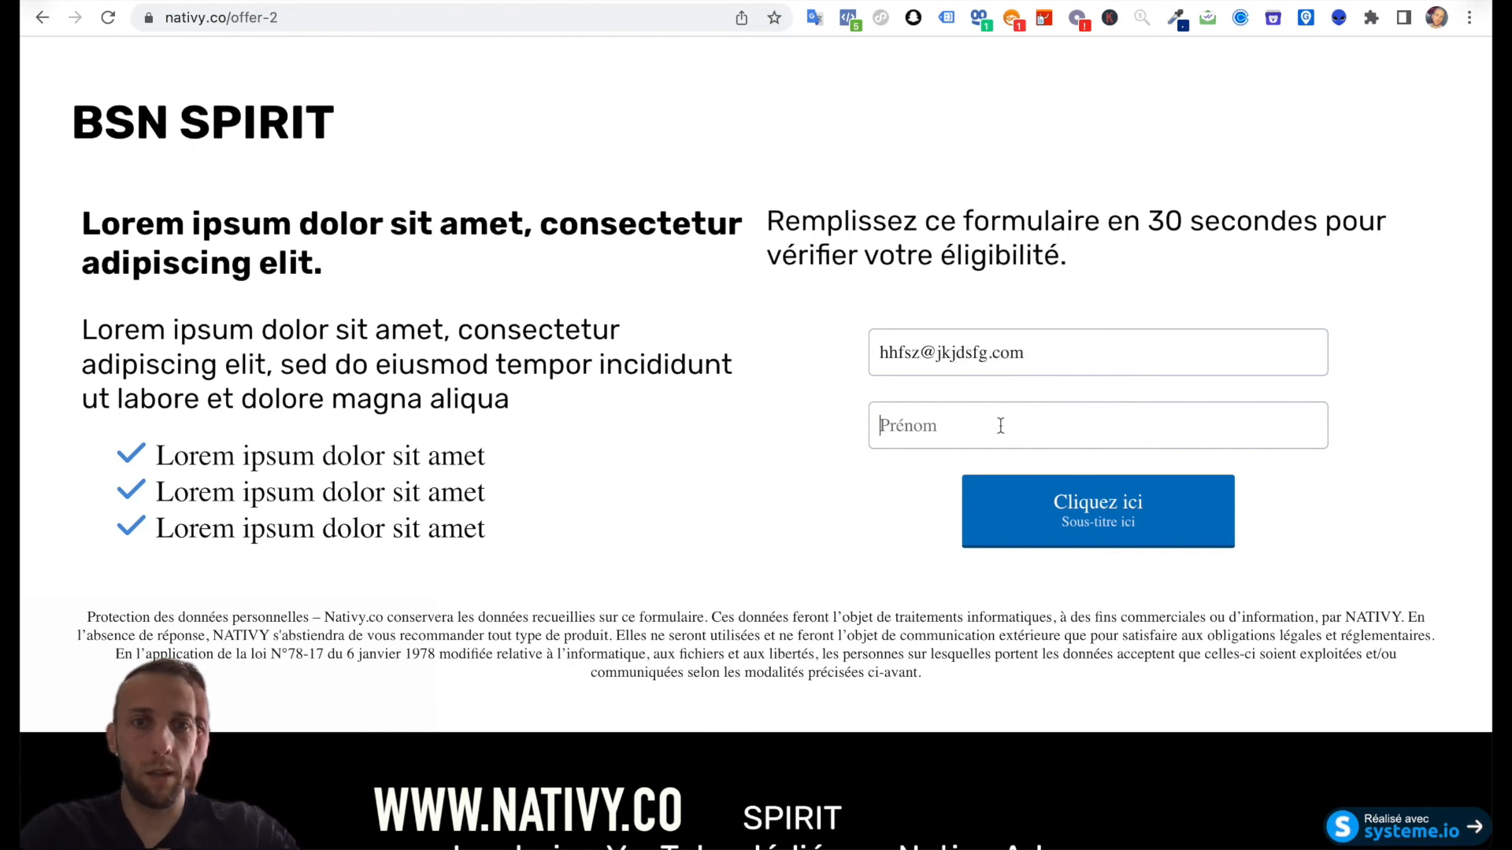
pyautogui.click(1000, 425)
pyautogui.write('Giuseppe')
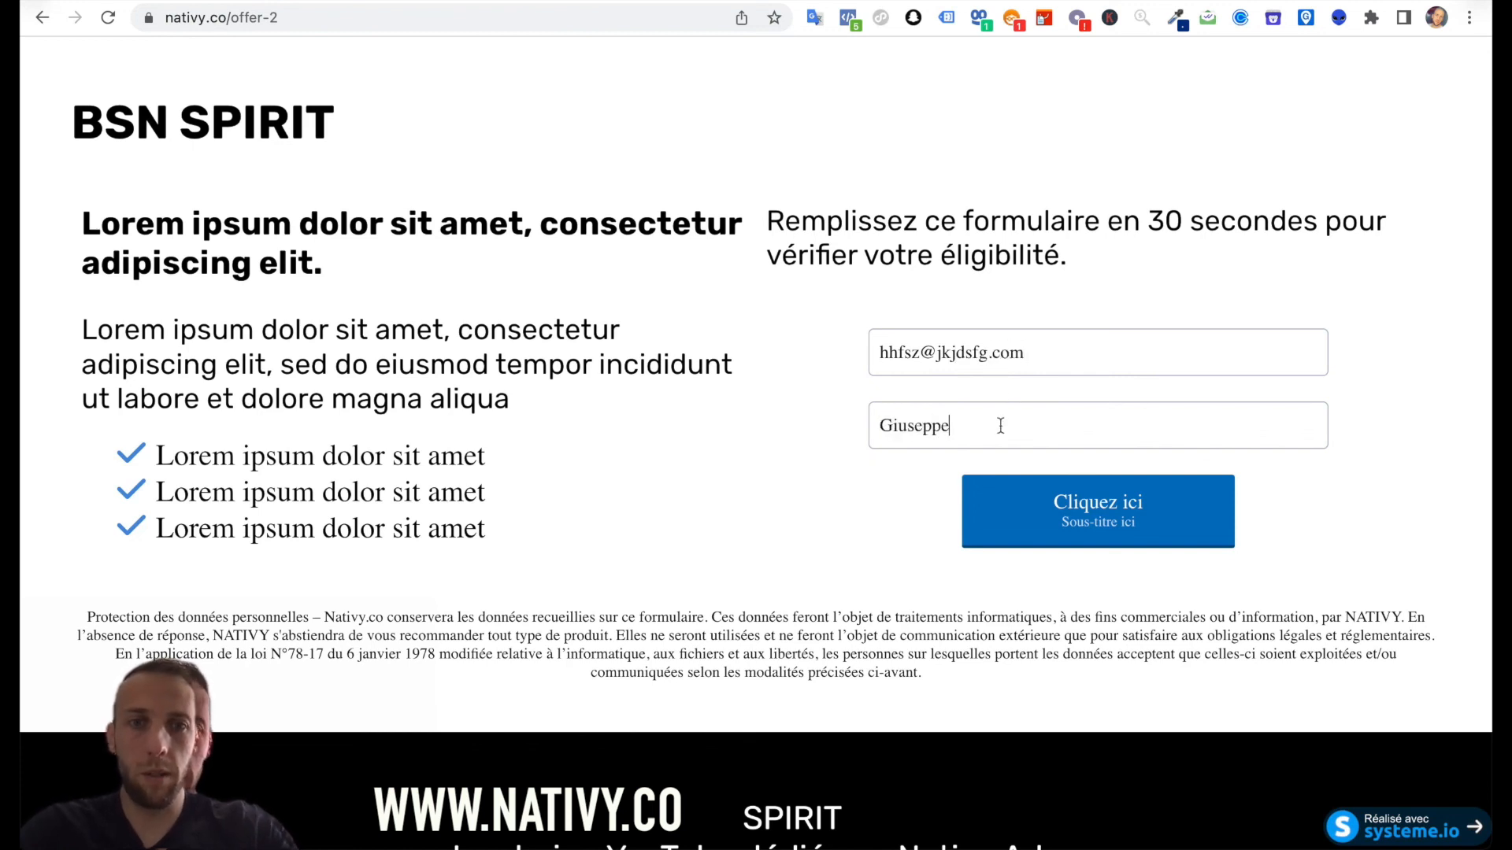
pyautogui.click(1134, 488)
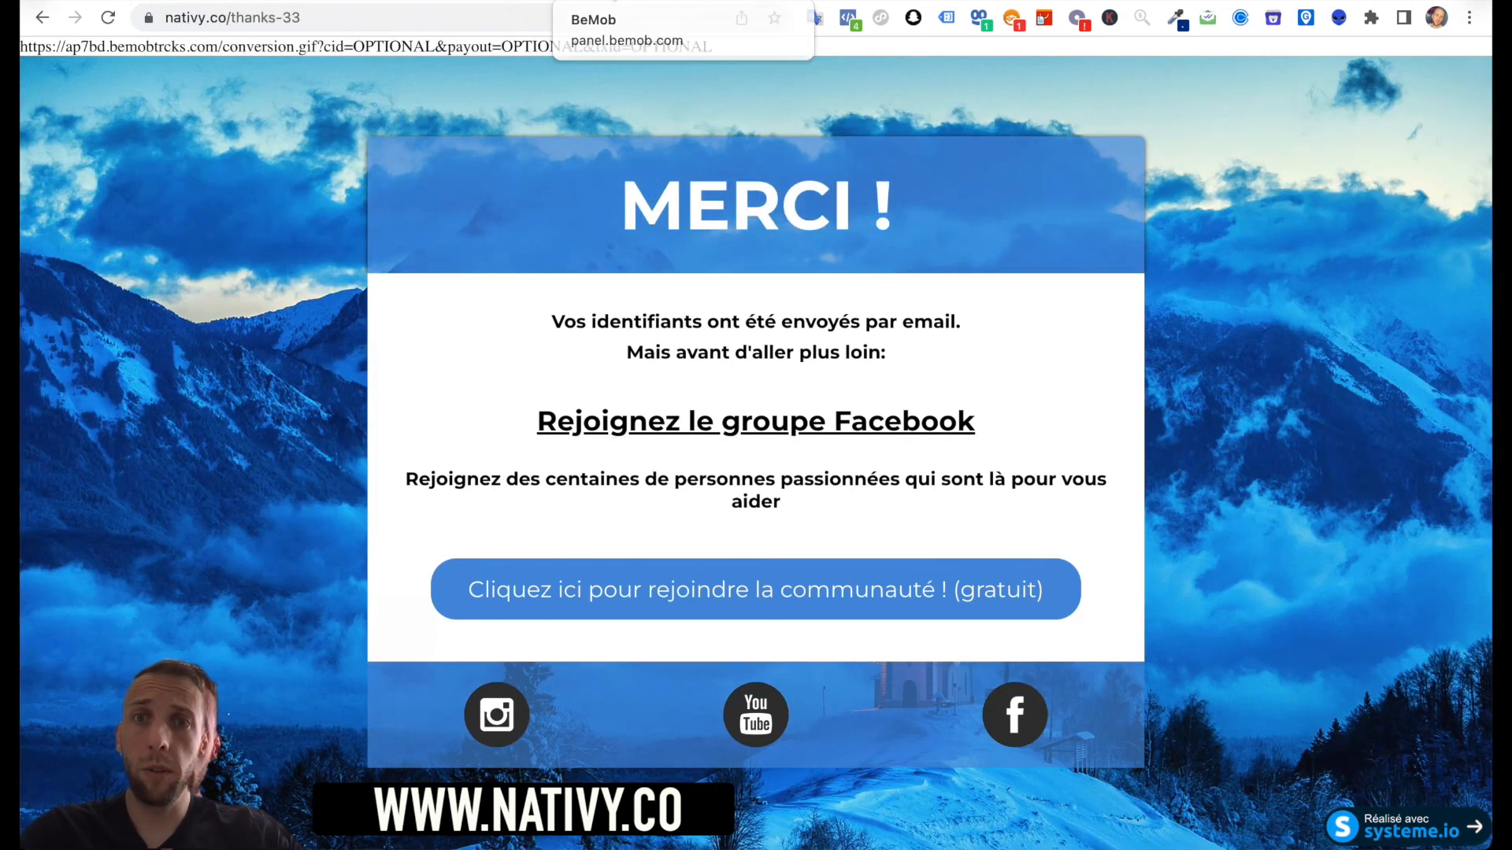
# - Return to BeMob, close the campaign links and refresh the campaigns report to check the test conversion
pyautogui.click(603, 2)
pyautogui.click(1193, 372)
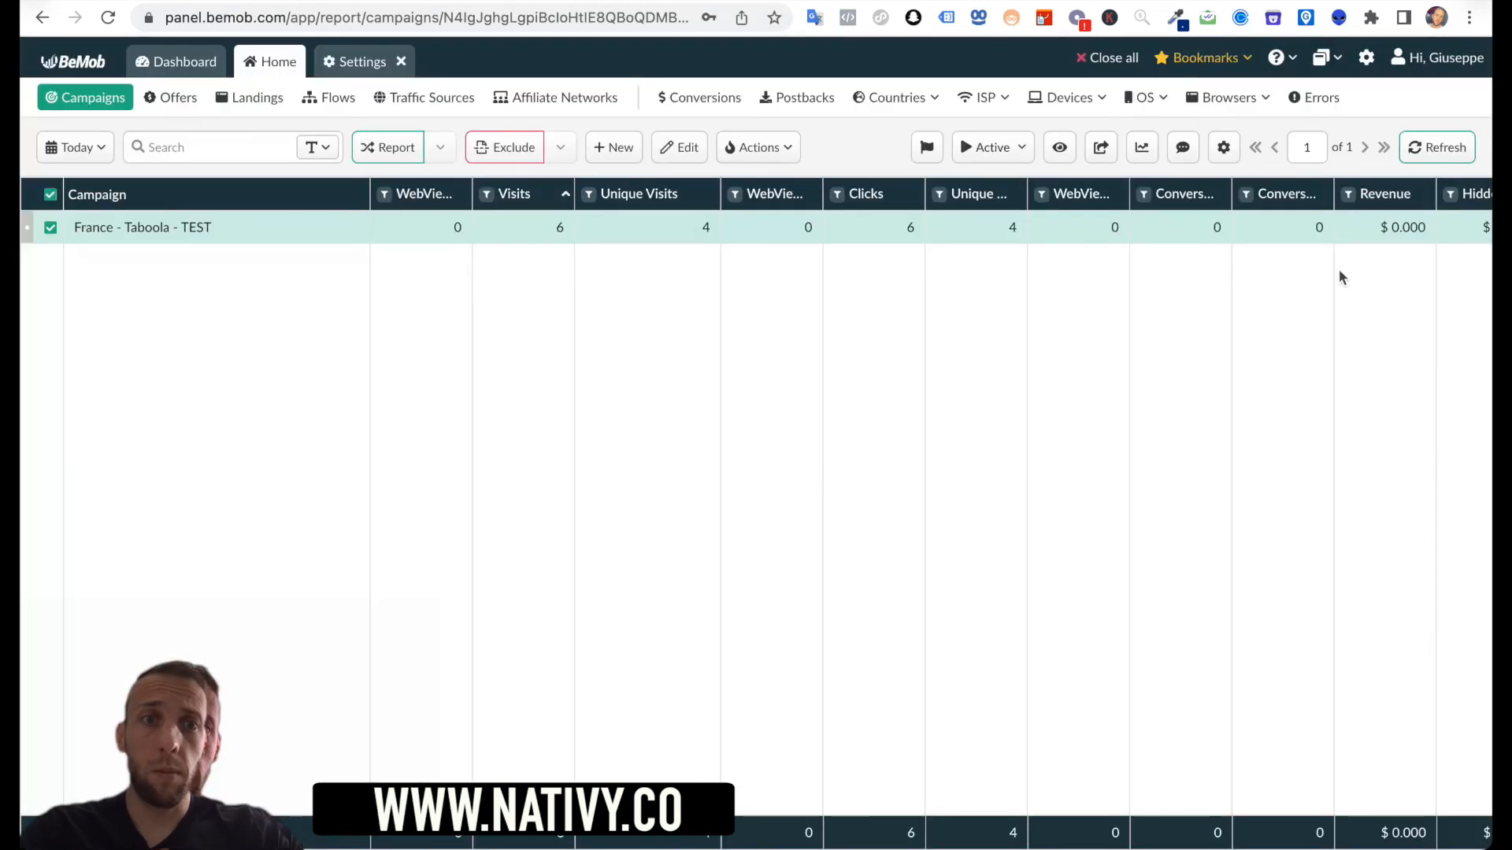
pyautogui.click(1441, 150)
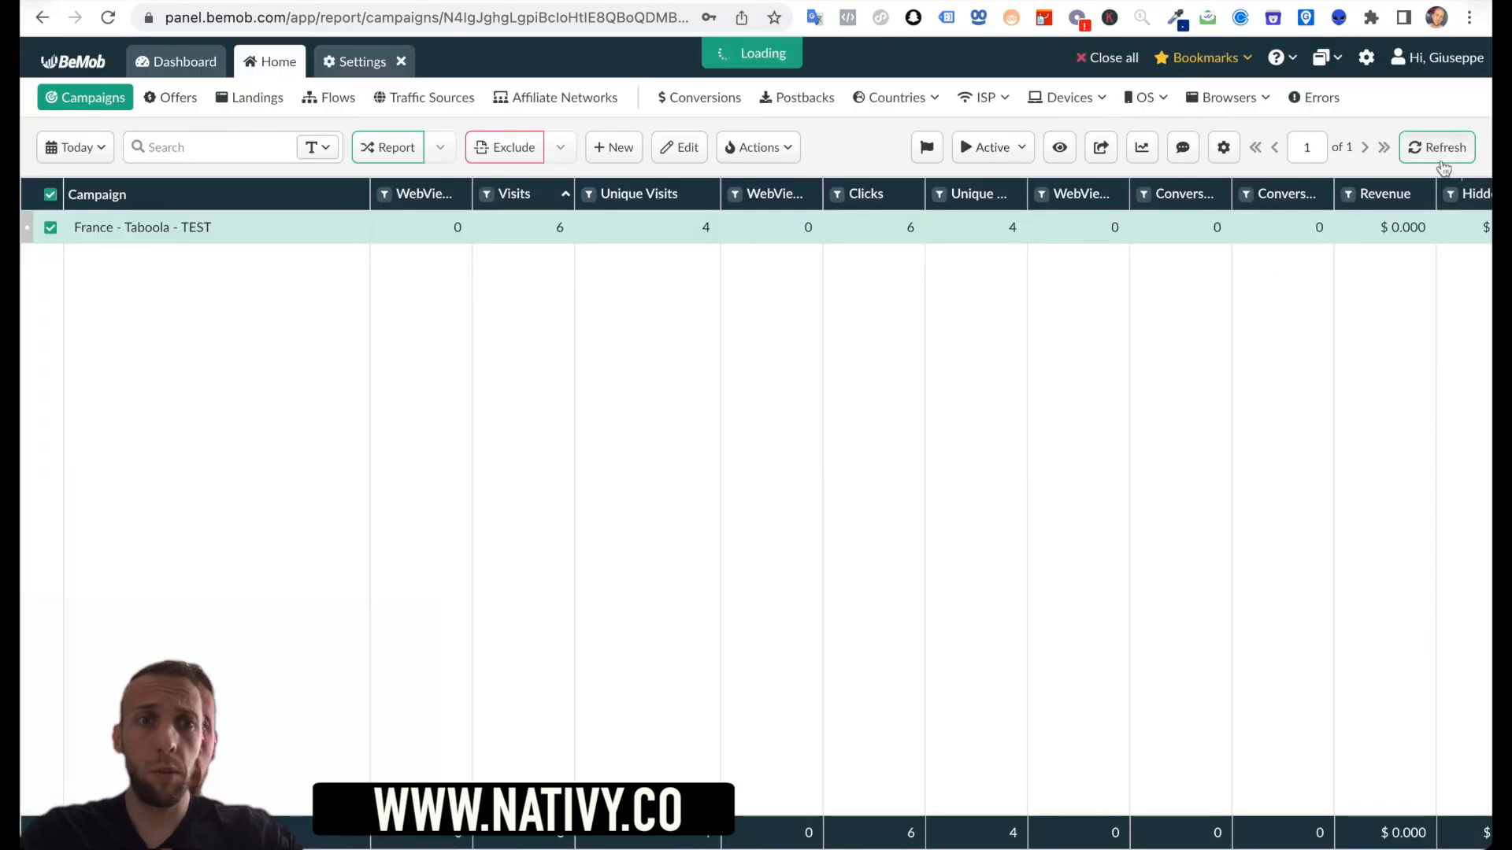